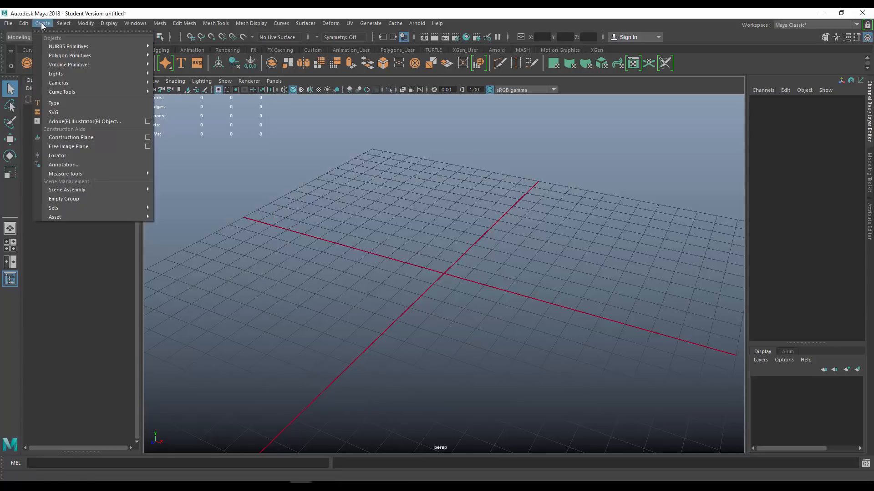
- Create a polygon cube at the origin of the scene
mouse_move(77, 56)
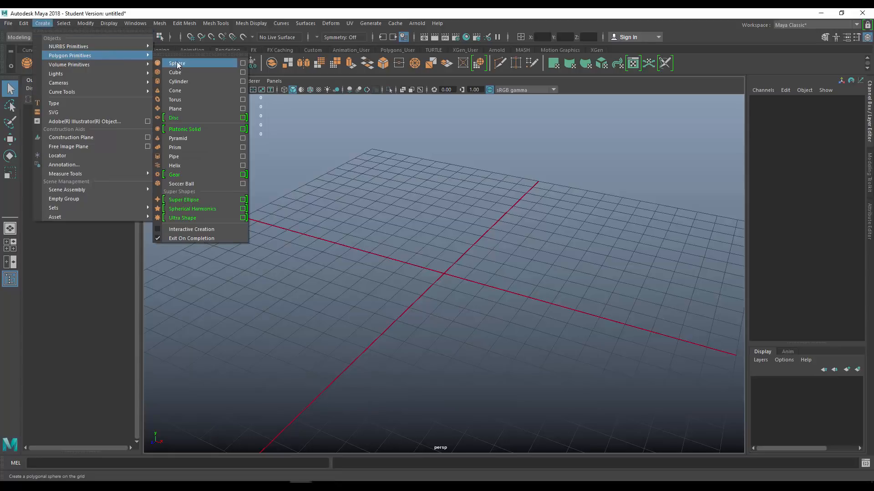
click(190, 72)
key(f)
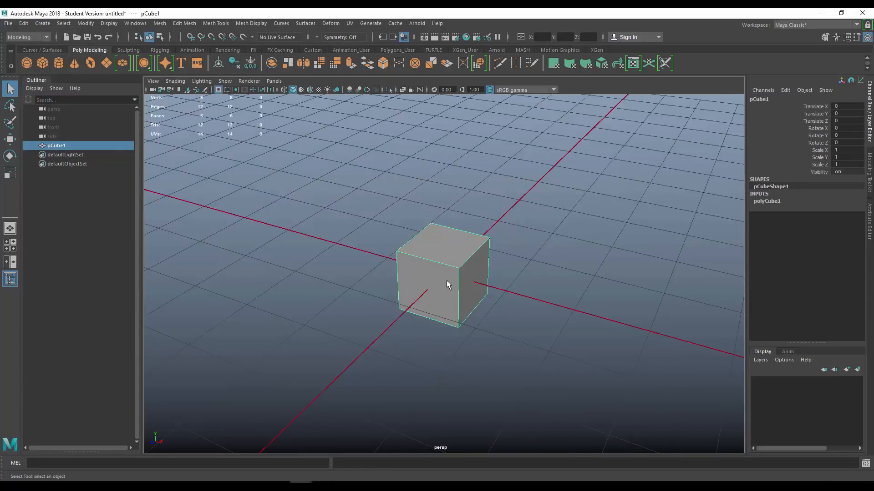
alt+drag(488, 256, 504, 248)
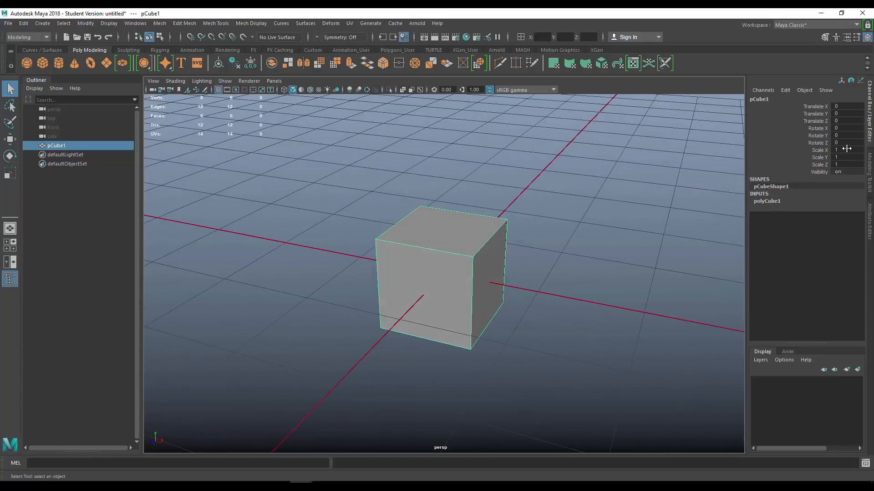
- Set the cube's Scale X, Y and Z to 10
drag(846, 148, 845, 163)
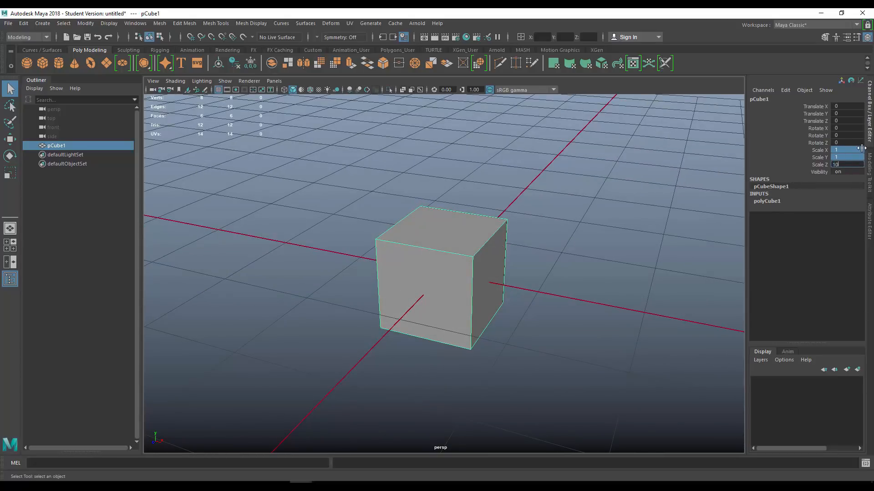
key(Return)
key(f)
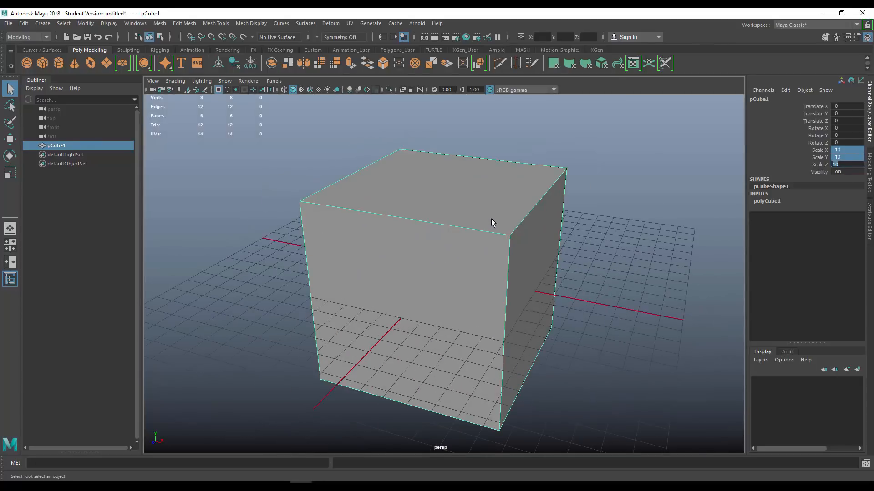
scroll(490, 218, up, 4)
- Switch the cube to face selection and select all six of its faces
right_click(470, 188)
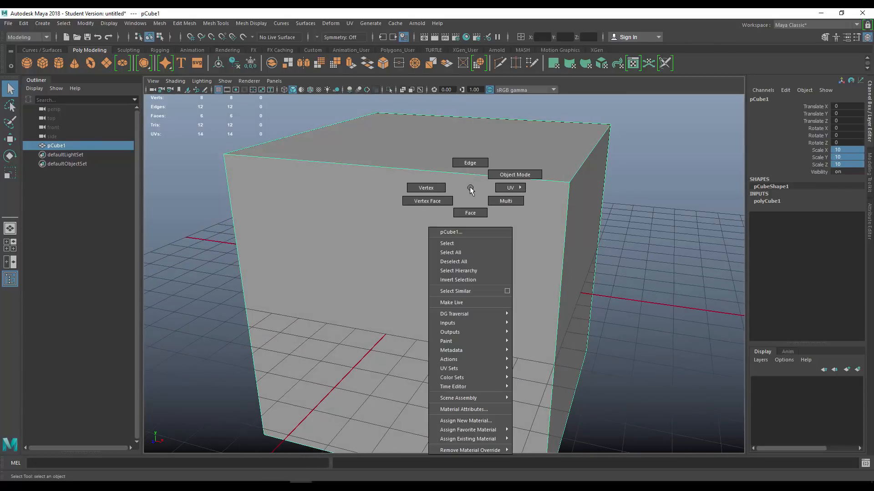
right_drag(470, 189, 471, 204)
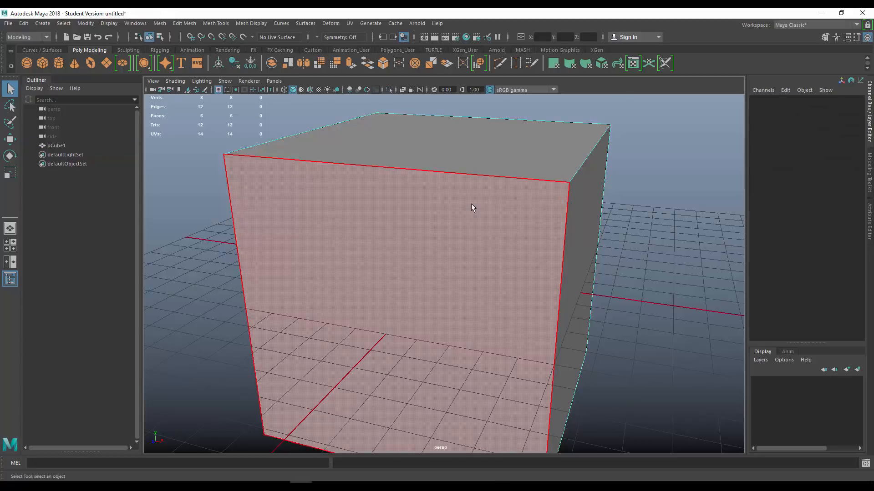
scroll(471, 203, down, 5)
drag(312, 162, 643, 398)
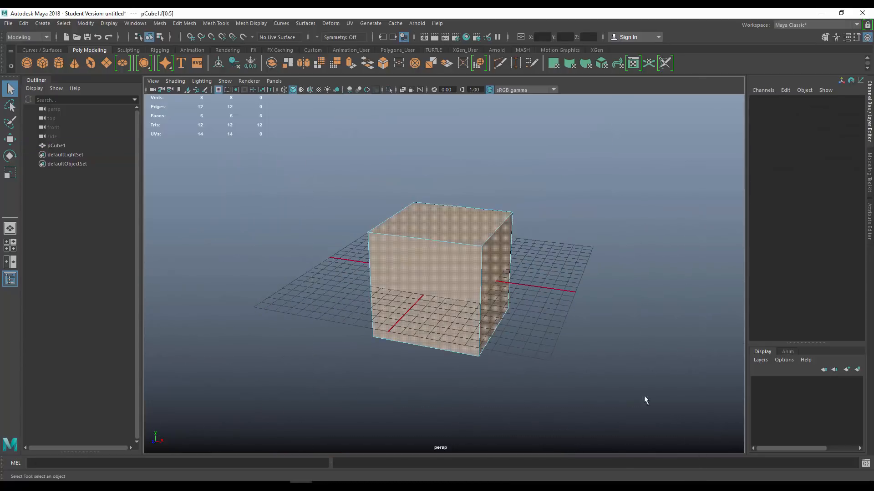
scroll(484, 200, up, 3)
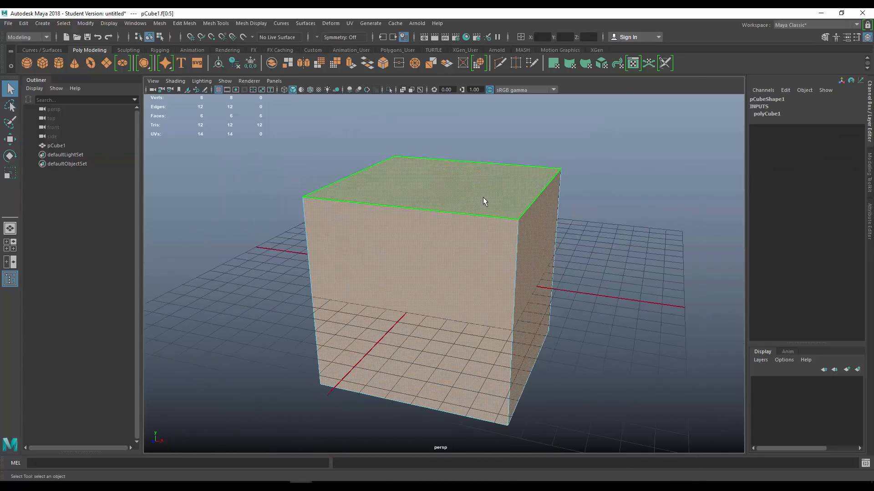
- Extrude the six selected faces with Keep Faces Together set to Off
click(175, 24)
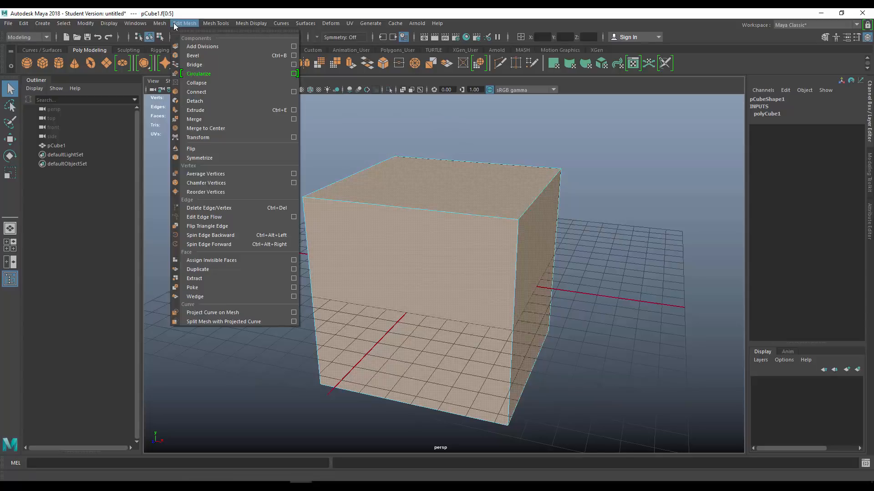
click(212, 110)
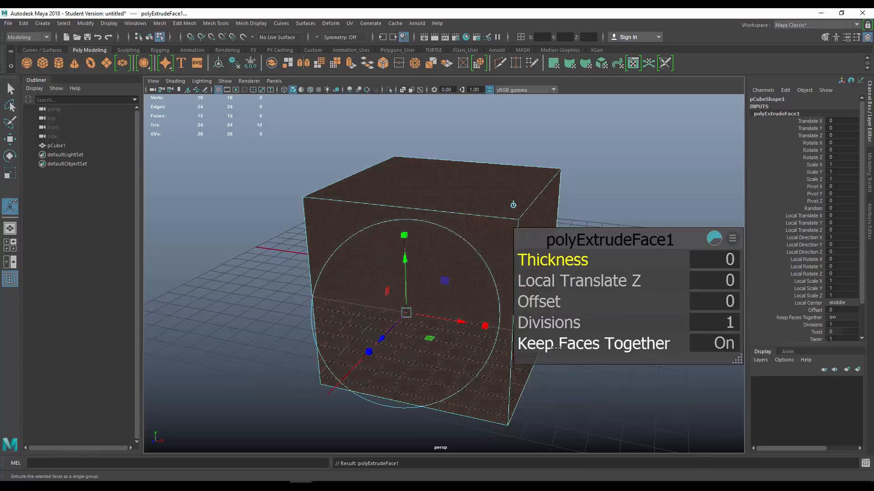
click(716, 346)
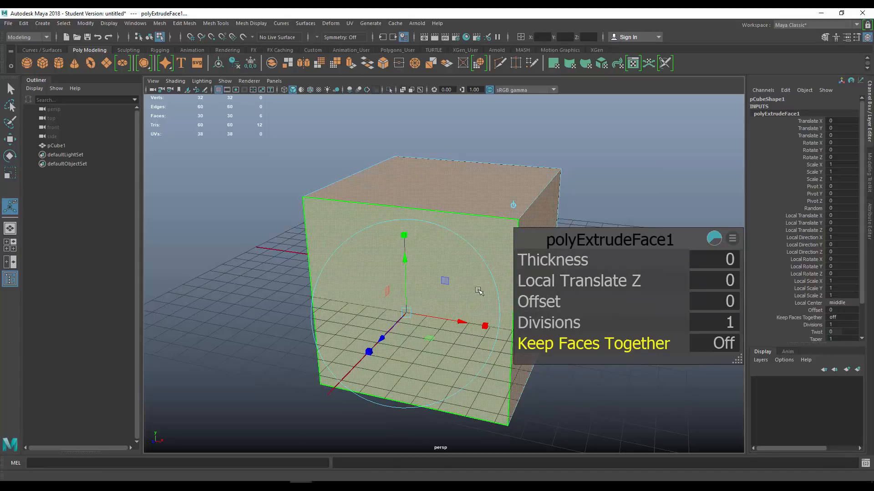
- Scale the extruded faces uniformly inward to 0.75 to form a border frame on every side of the cube
alt+middle_drag(478, 291, 426, 289)
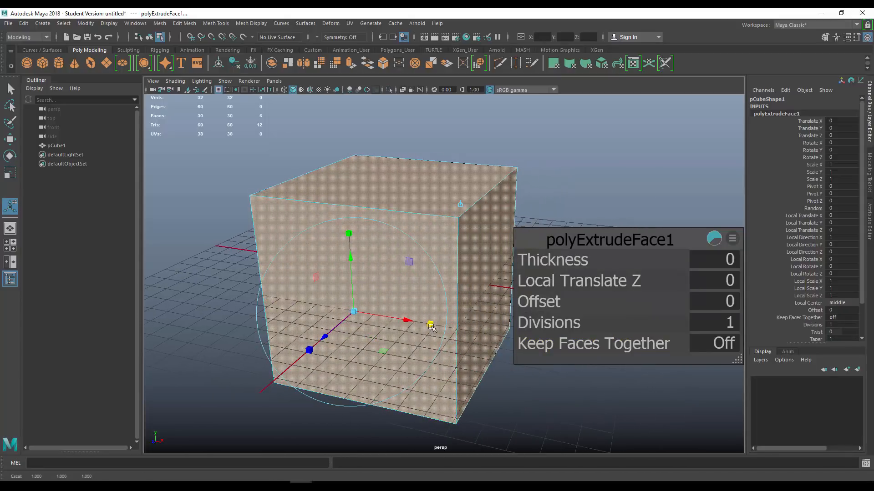
scroll(428, 327, up, 3)
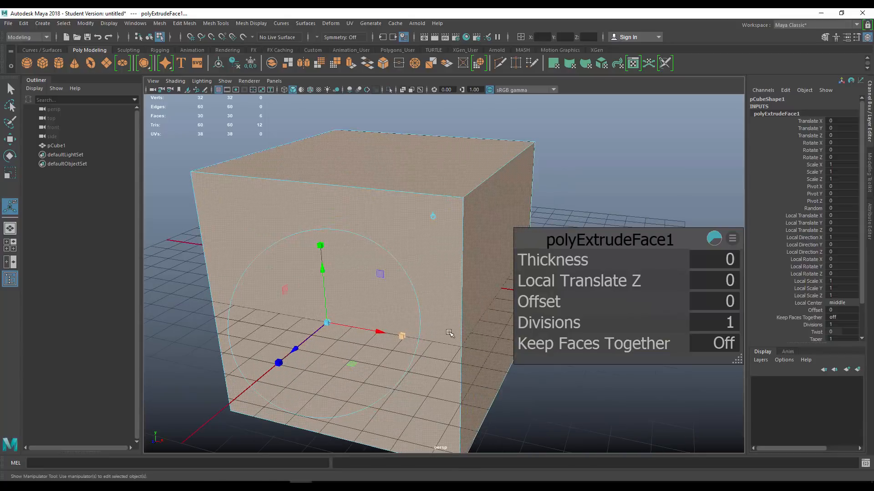
click(403, 336)
drag(326, 324, 320, 323)
scroll(409, 291, down, 3)
mouse_move(473, 262)
alt+mouse_down()
mouse_move(486, 282)
mouse_move(432, 271)
mouse_move(468, 272)
alt+mouse_up()
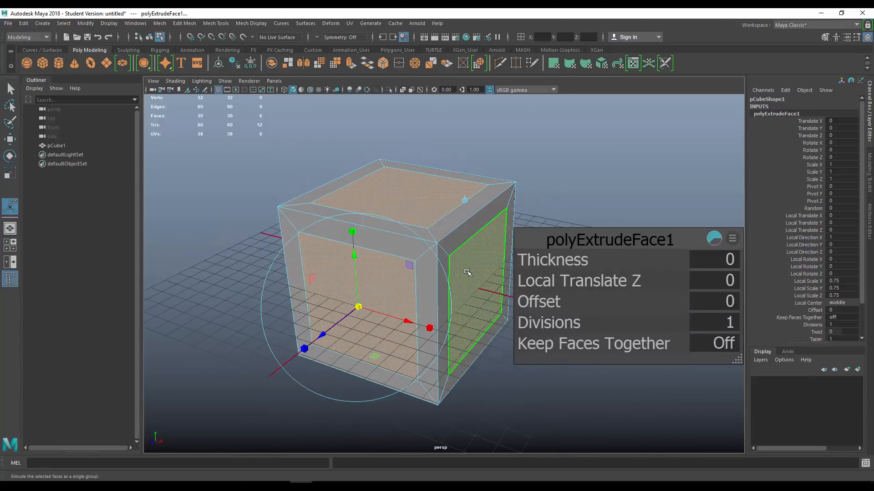
- Extrude the inner faces again and push them into the cube with a Local Translate Z of about -0.972
key(g)
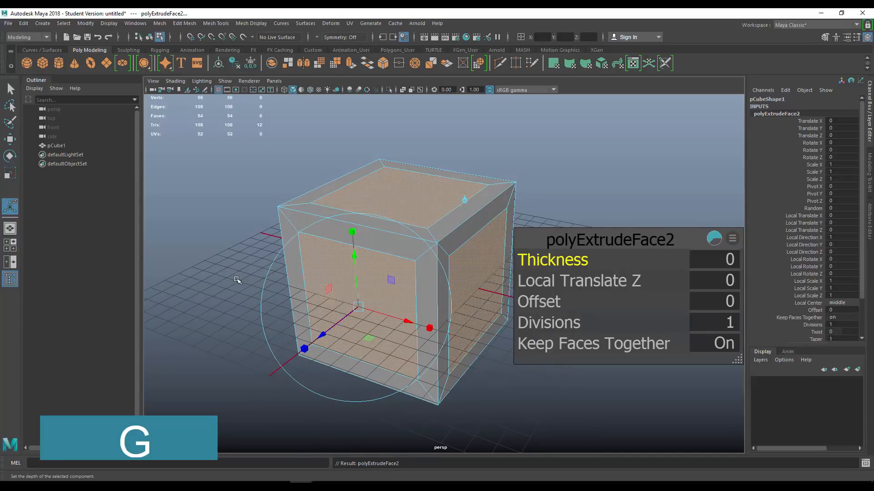
scroll(237, 279, up, 2)
drag(303, 345, 320, 336)
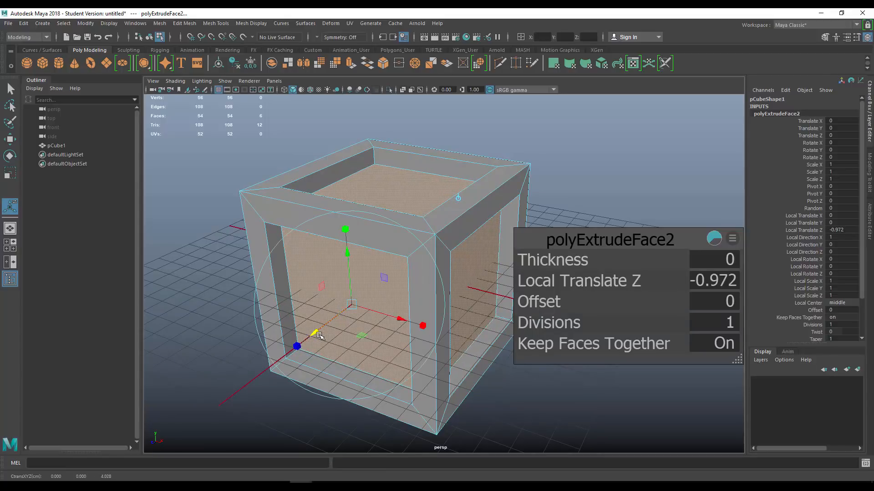
alt+drag(475, 266, 486, 261)
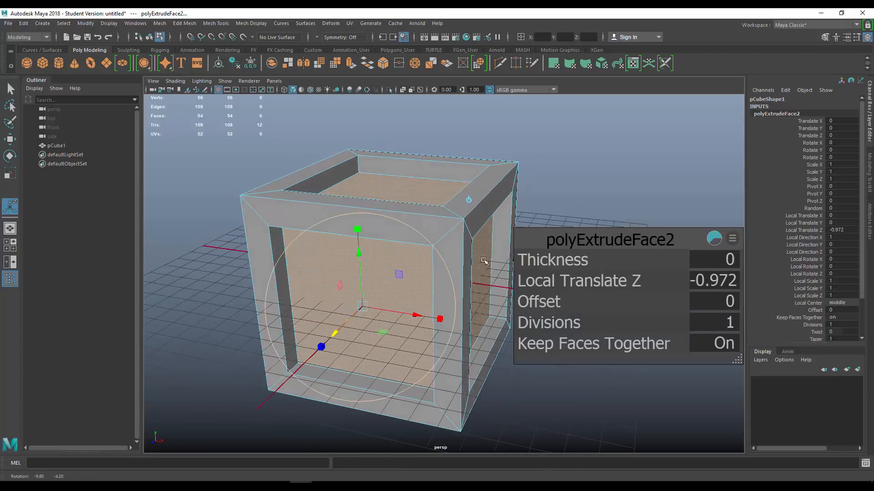
- Scale the recessed faces uniformly to about 0.867 and set their Local Translate Z to about -0.423
click(441, 320)
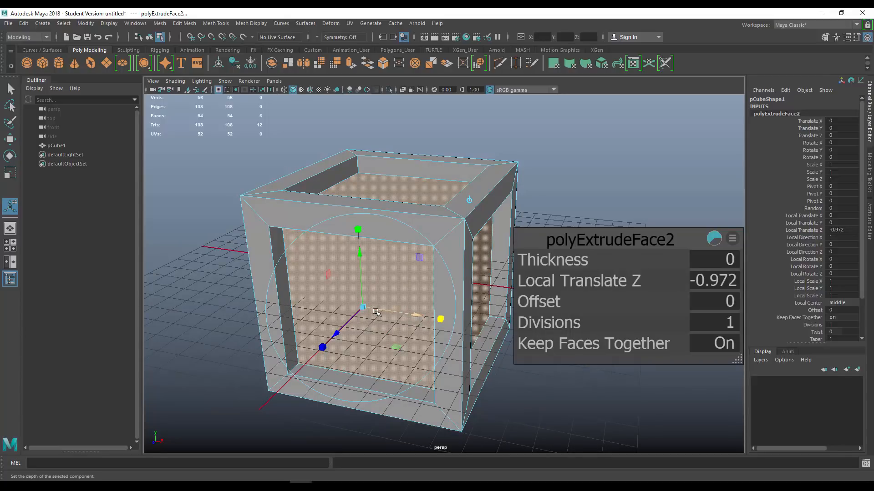
drag(363, 307, 361, 308)
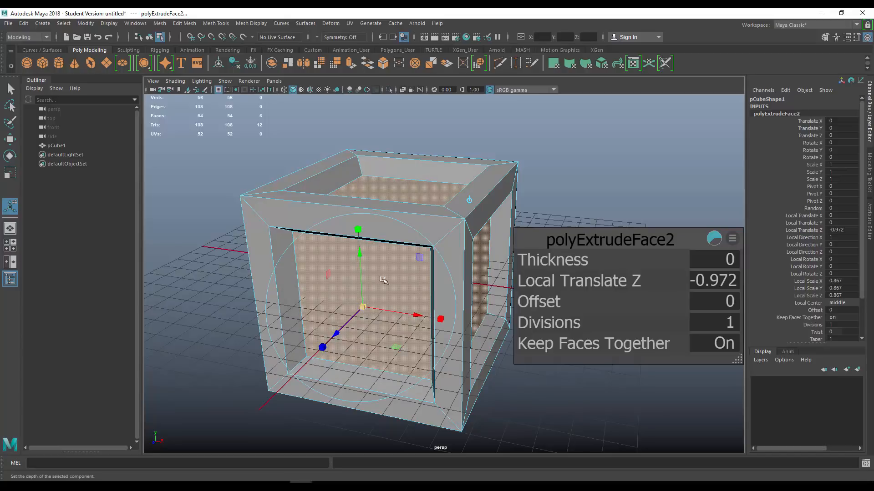
alt+drag(382, 279, 484, 302)
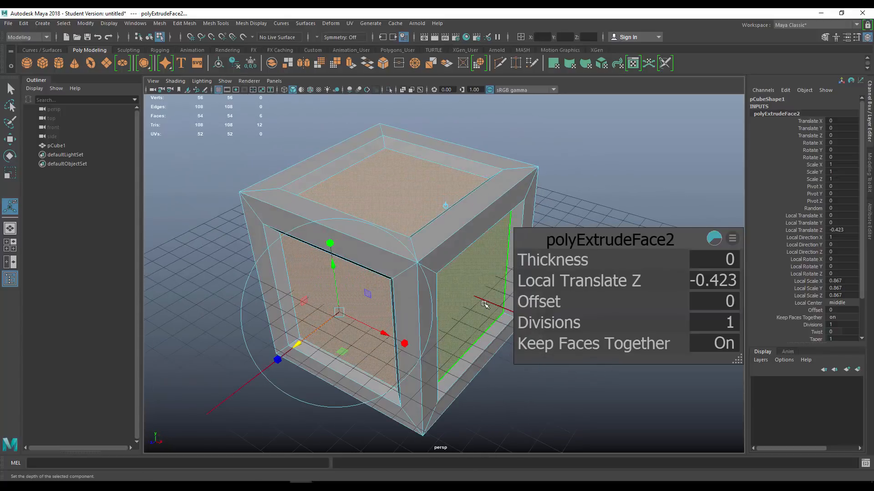
- Leave the Extrude tool, return to object mode and select the whole crate
key(q)
key(q)
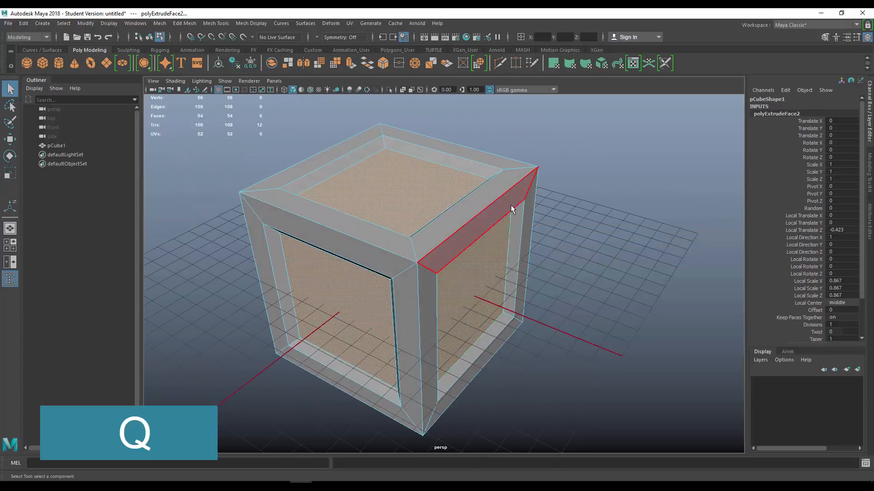
right_drag(510, 209, 591, 168)
click(614, 157)
scroll(509, 214, down, 3)
alt+drag(509, 214, 467, 211)
scroll(452, 227, up, 2)
scroll(467, 210, up, 2)
click(466, 210)
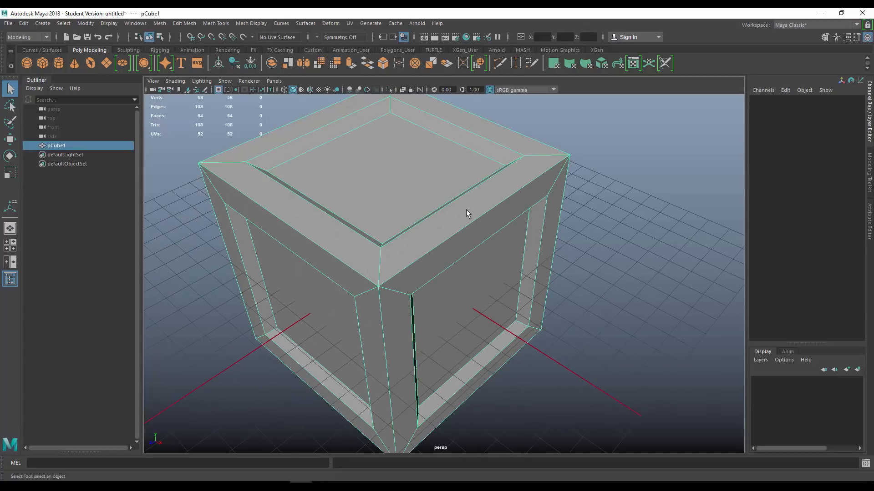
click(553, 64)
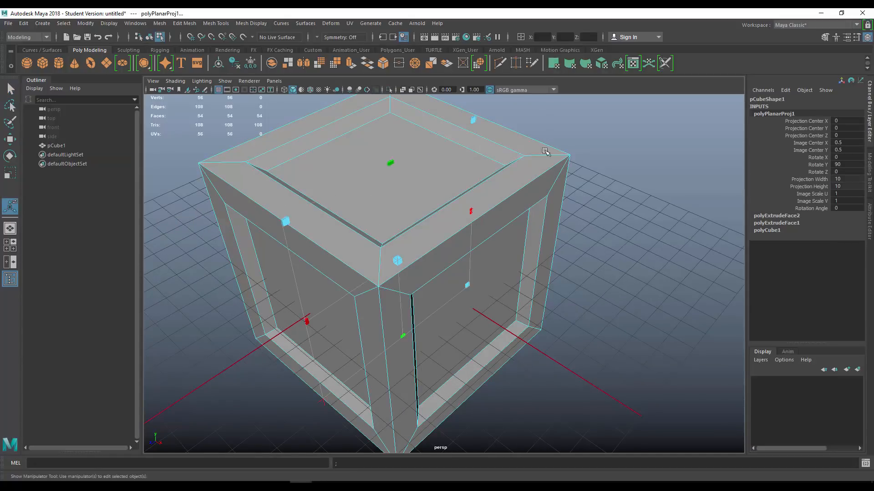
click(580, 173)
click(522, 183)
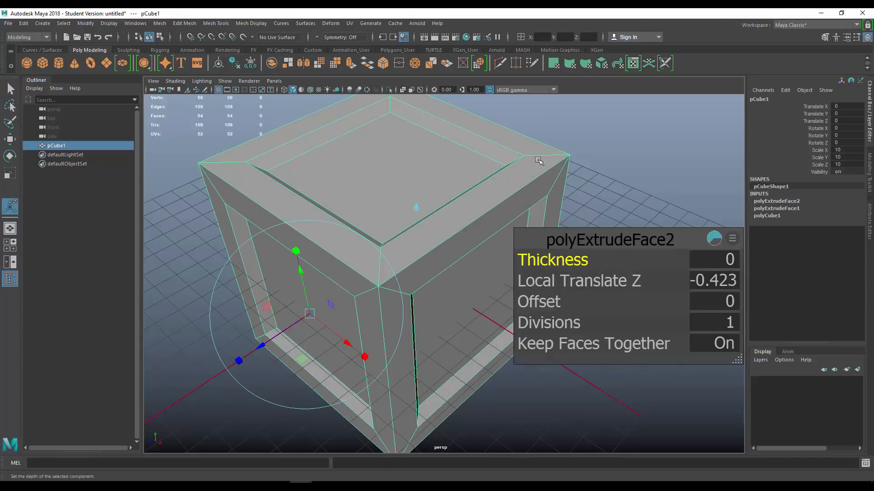
key(w)
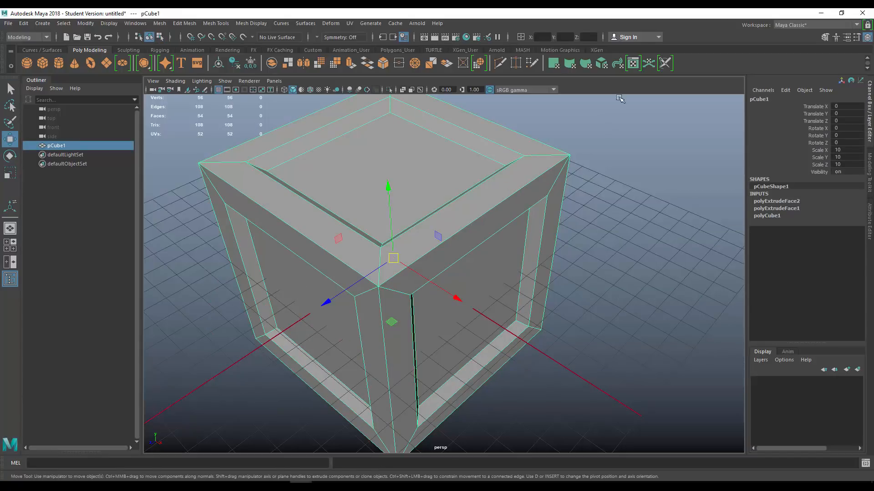
- Open the UV Editor to show the crate's UV layout
click(632, 63)
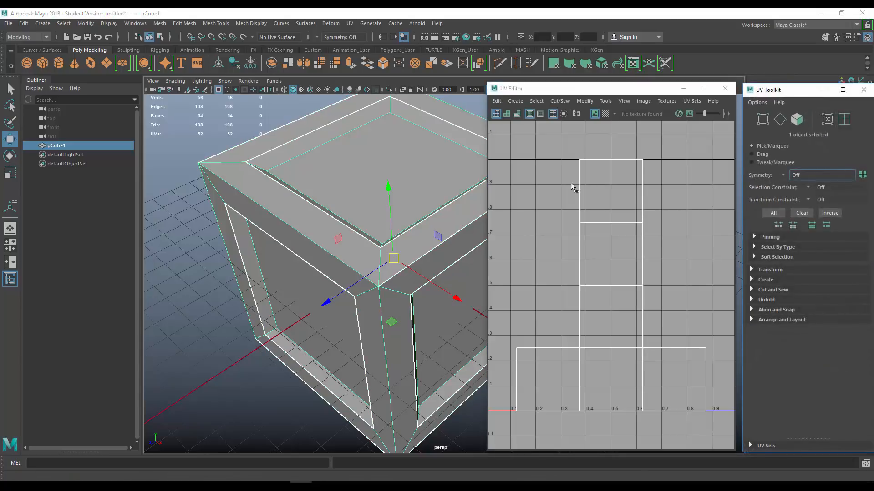
scroll(574, 187, down, 5)
scroll(607, 207, up, 2)
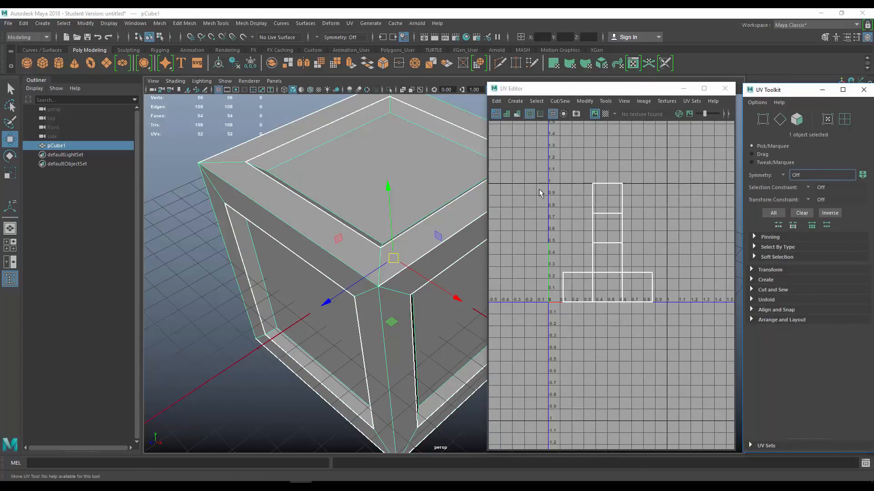
scroll(591, 193, up, 3)
- Reselect the crate as an object and apply an automatic UV projection to it
right_click(367, 175)
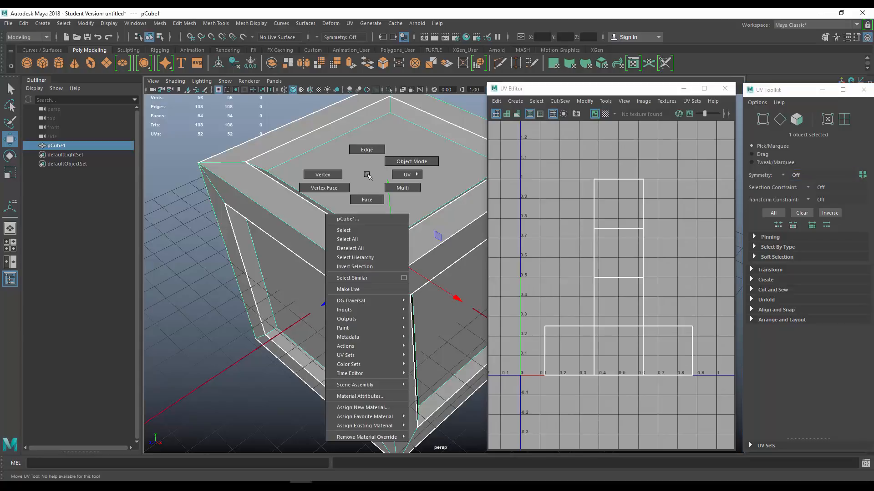
right_drag(367, 175, 393, 190)
scroll(368, 196, down, 5)
click(277, 175)
click(396, 194)
click(381, 209)
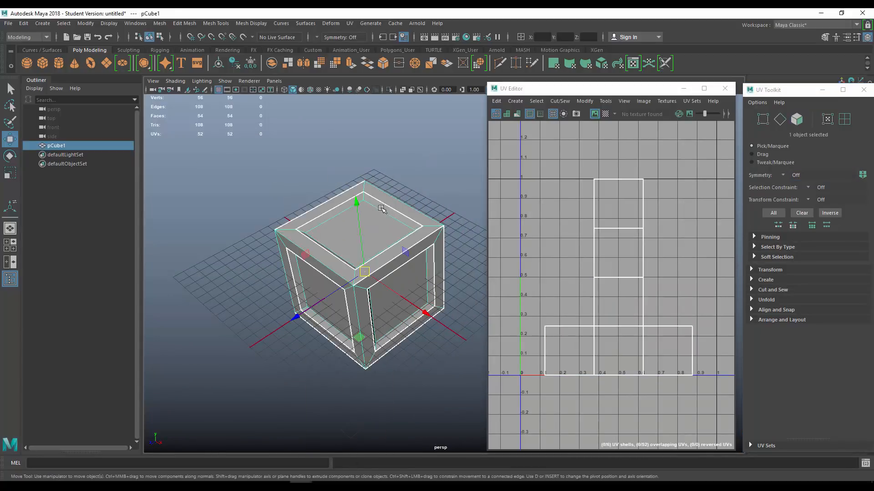
key(f)
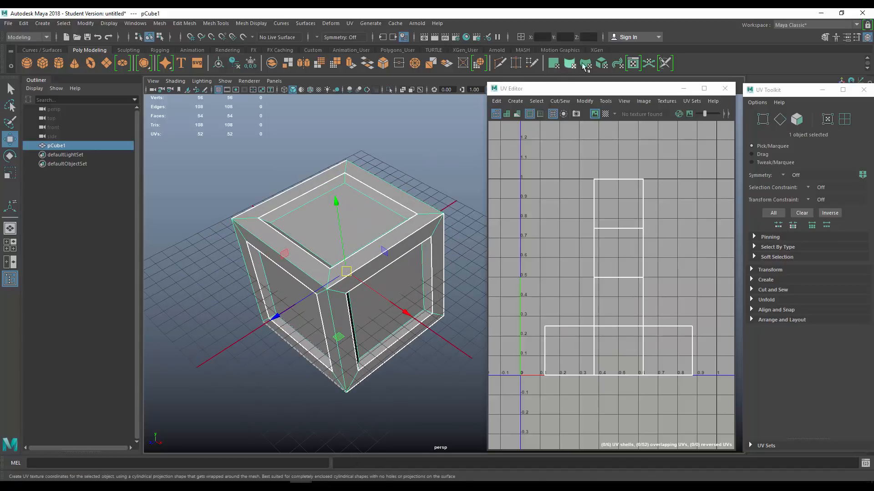
click(601, 64)
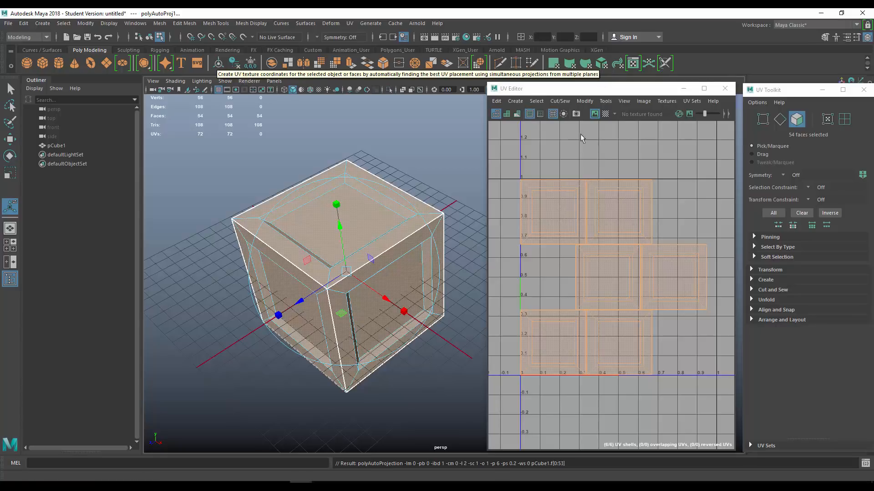
click(572, 147)
alt+drag(360, 232, 412, 244)
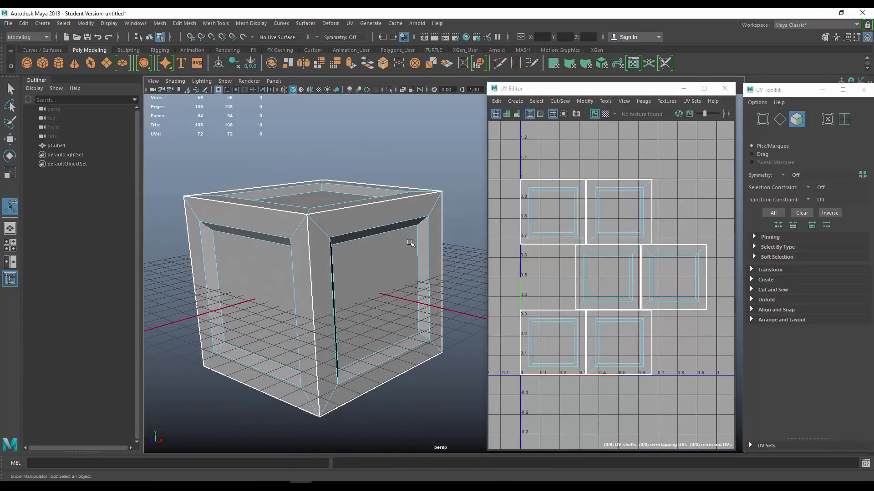
- Turn on the checker map for the crate and inspect the pattern on its recessed faces
click(605, 114)
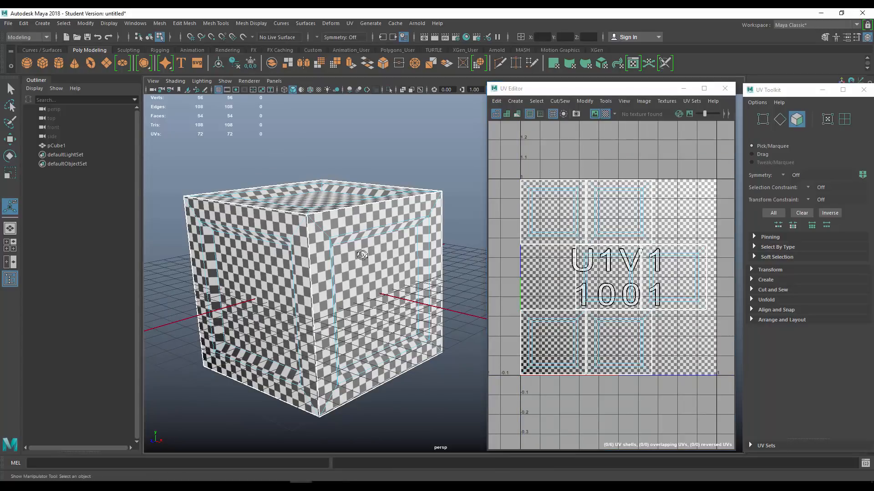
alt+drag(325, 264, 350, 237)
scroll(385, 247, up, 5)
scroll(396, 254, down, 4)
scroll(415, 247, up, 5)
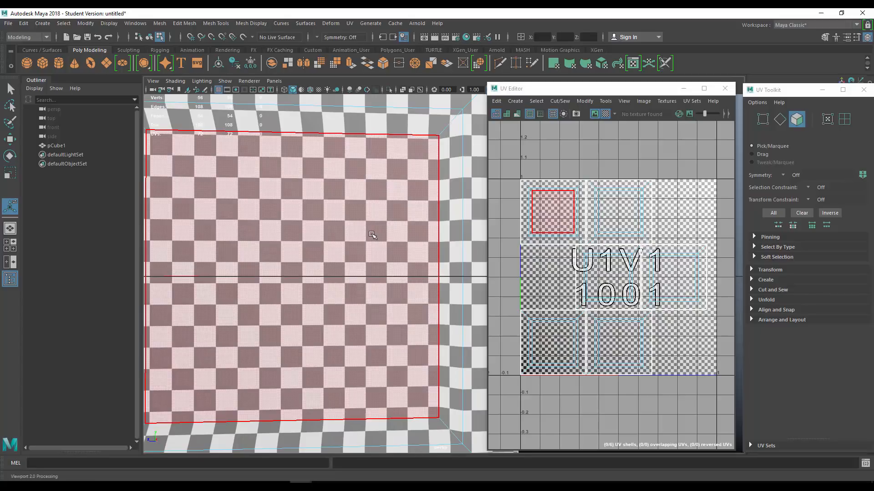
- Turn off the checker map on the crate
scroll(357, 237, down, 5)
scroll(358, 234, up, 4)
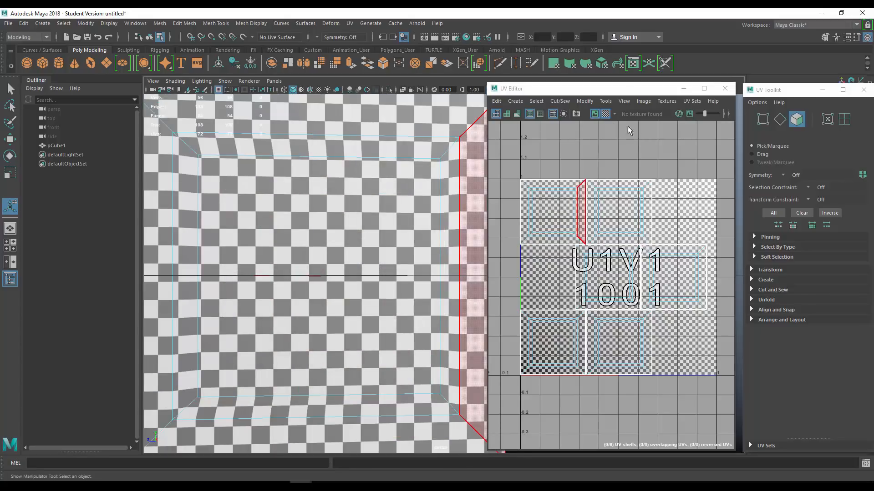
click(605, 114)
scroll(646, 200, down, 2)
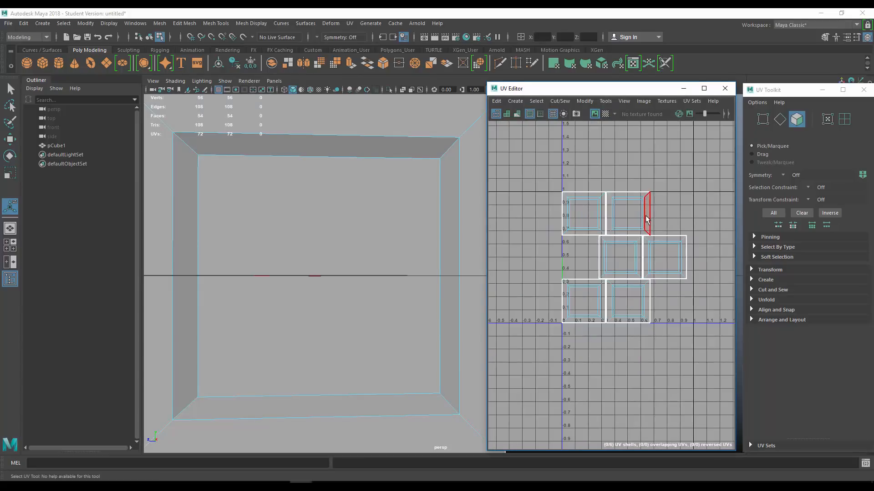
- Select all of the crate's UVs and arrange the shells with the automatic Layout command
key(F12)
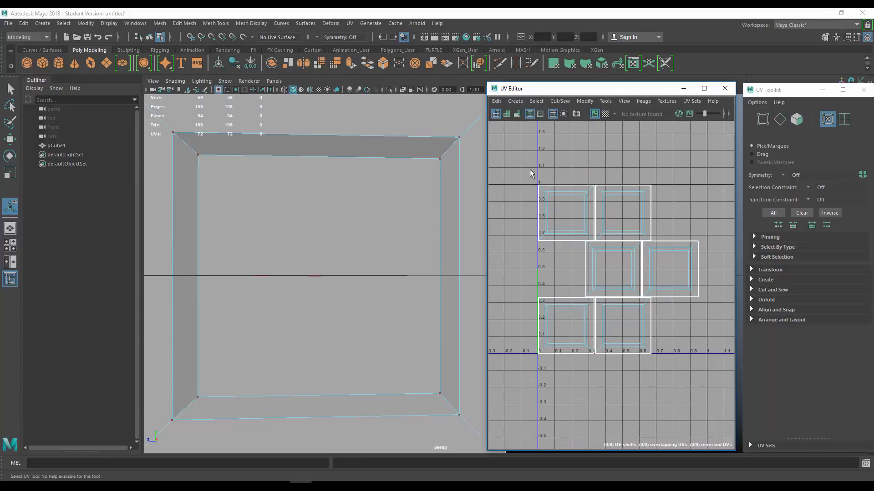
drag(523, 162, 756, 395)
right_drag(572, 172, 637, 174)
scroll(561, 175, down, 1)
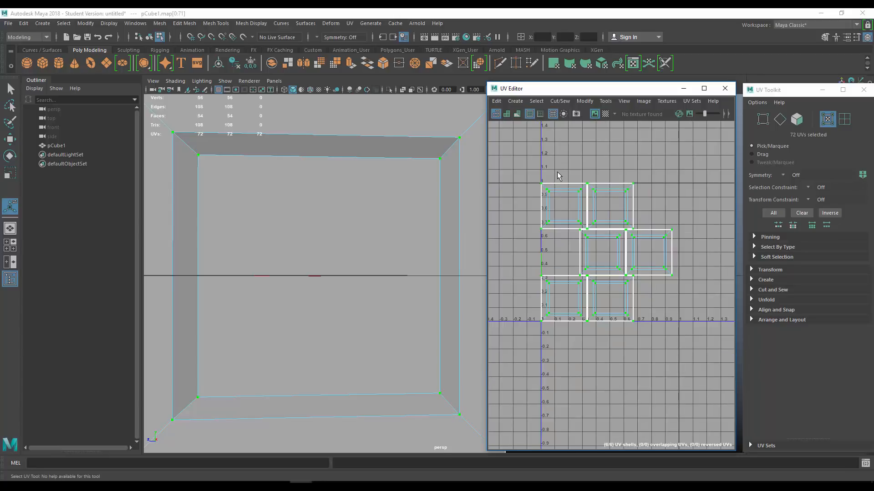
click(759, 318)
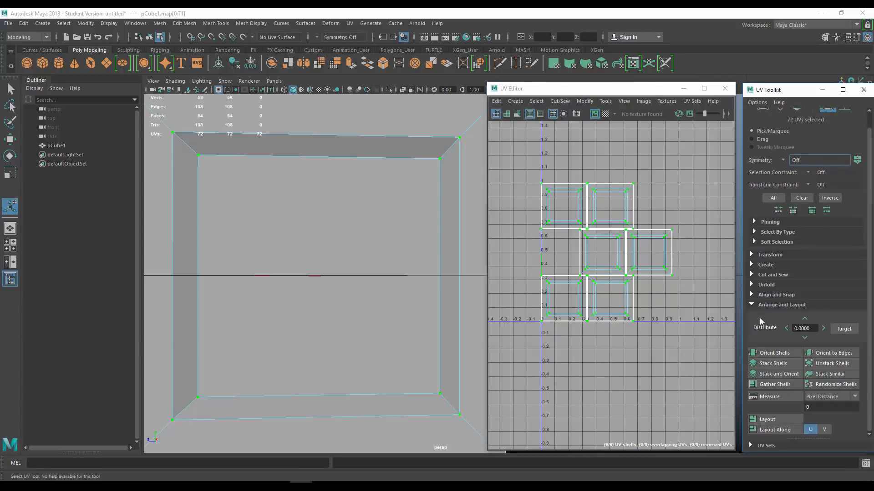
click(751, 305)
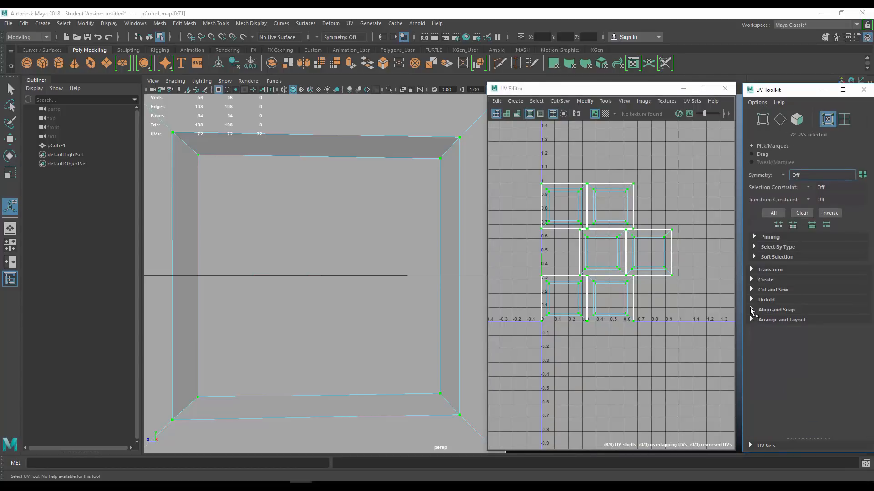
click(751, 318)
click(751, 318)
click(751, 319)
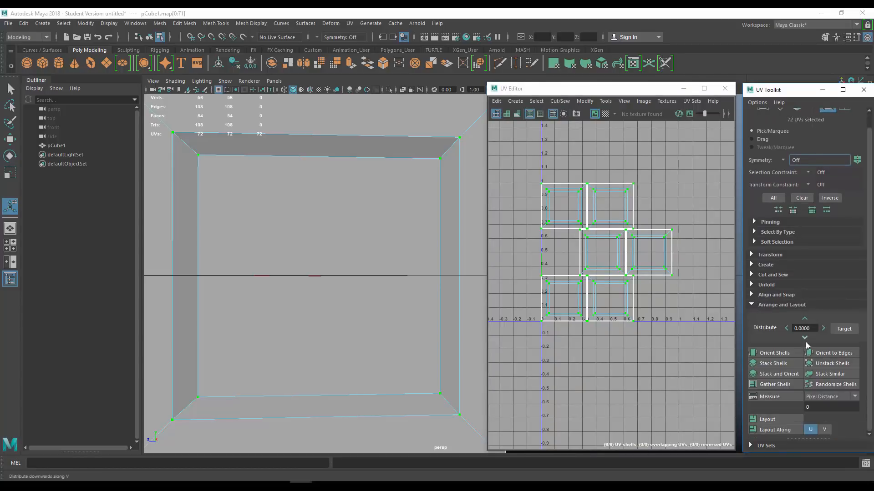
click(782, 419)
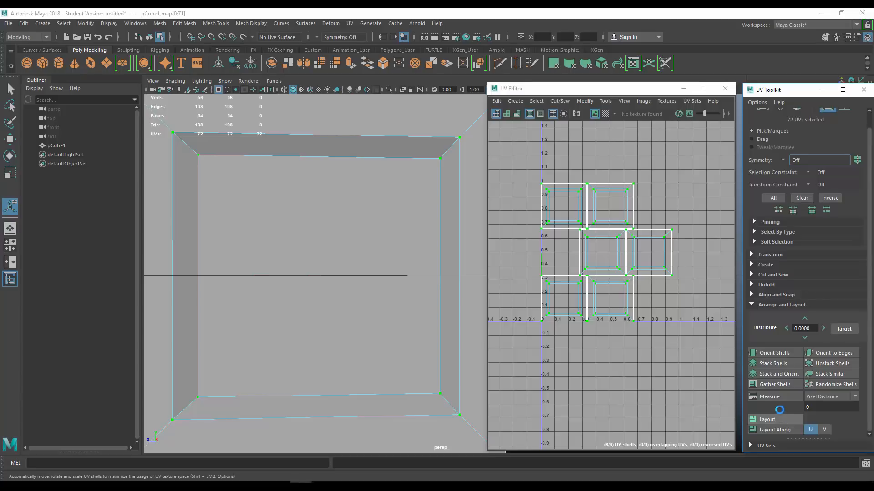
- Select the three UV shells in the right column and shift them slightly right to leave a gap between the columns
scroll(669, 222, up, 3)
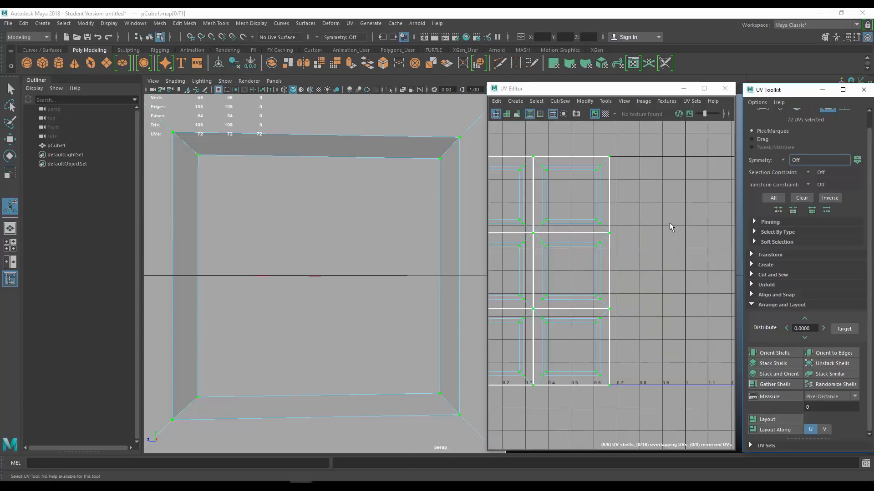
alt+middle_drag(637, 239, 698, 247)
scroll(674, 236, up, 6)
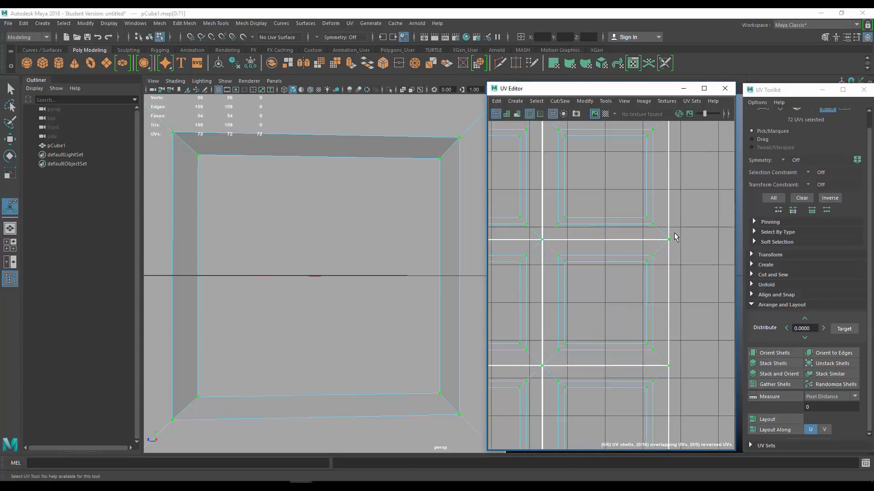
scroll(674, 234, down, 6)
scroll(630, 267, down, 1)
scroll(630, 271, up, 3)
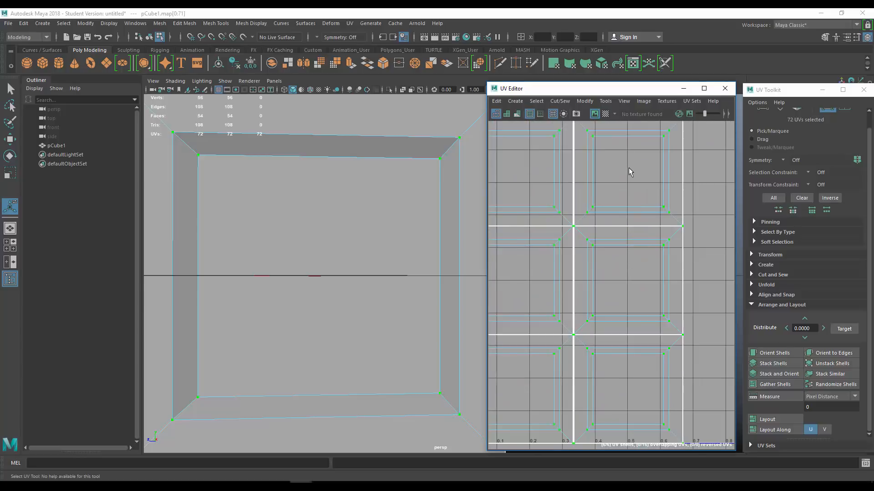
right_click(628, 169)
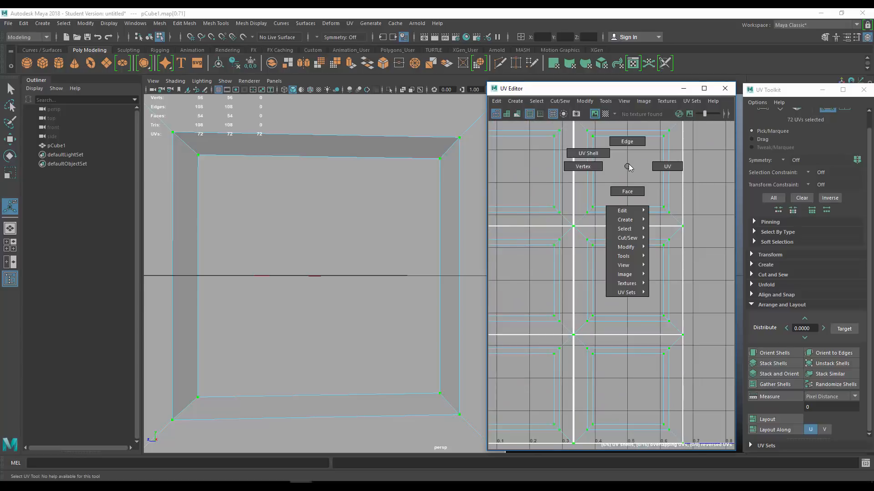
right_drag(629, 168, 595, 155)
key(f)
drag(624, 129, 668, 285)
scroll(639, 224, up, 2)
key(w)
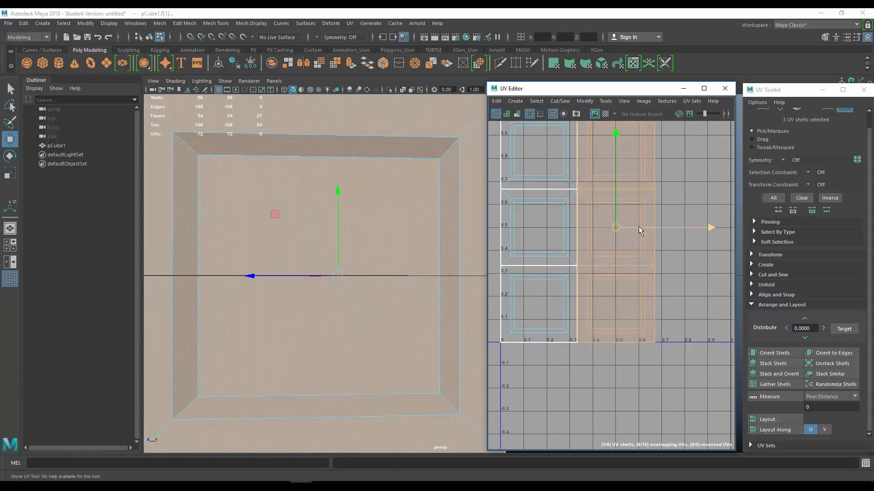
drag(639, 227, 647, 227)
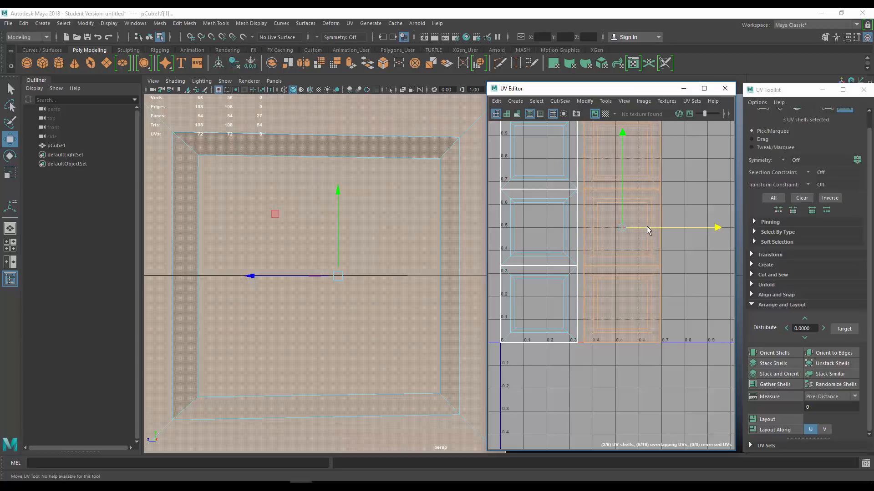
click(700, 272)
scroll(655, 237, down, 2)
alt+middle_drag(655, 234, 658, 263)
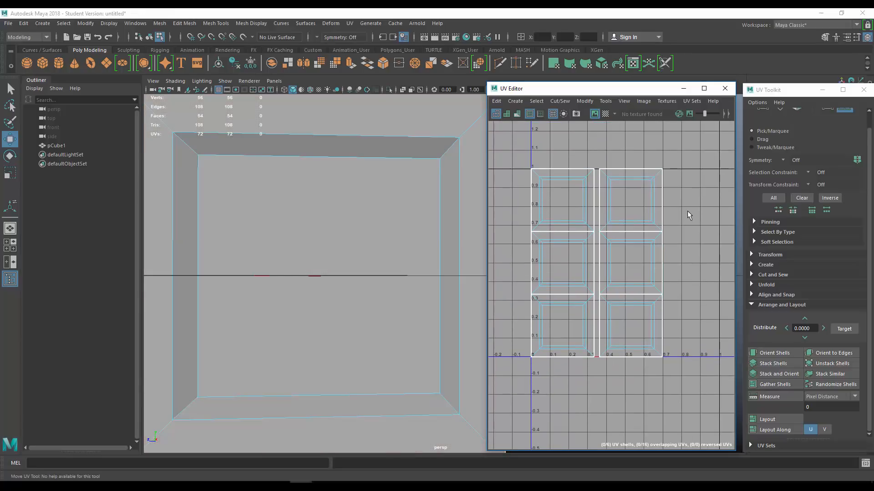
- Select all the UVs and scale them down slightly and uniformly so the layout sits inside the 0–1 UV space
right_drag(601, 201, 641, 199)
drag(520, 157, 727, 408)
key(r)
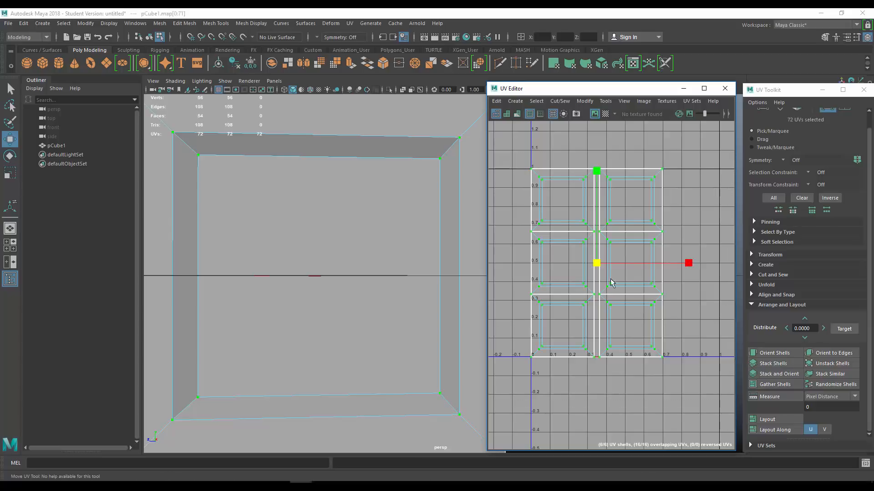
drag(597, 265, 590, 265)
click(693, 221)
- Select the two UV shells in the top row and move them up slightly, away from the middle row
right_drag(572, 173, 517, 151)
drag(518, 156, 696, 223)
key(w)
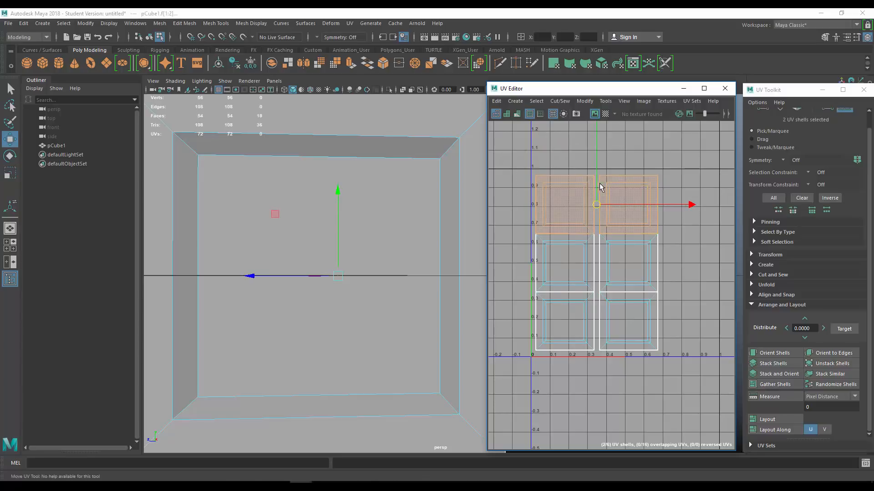
drag(595, 176, 596, 171)
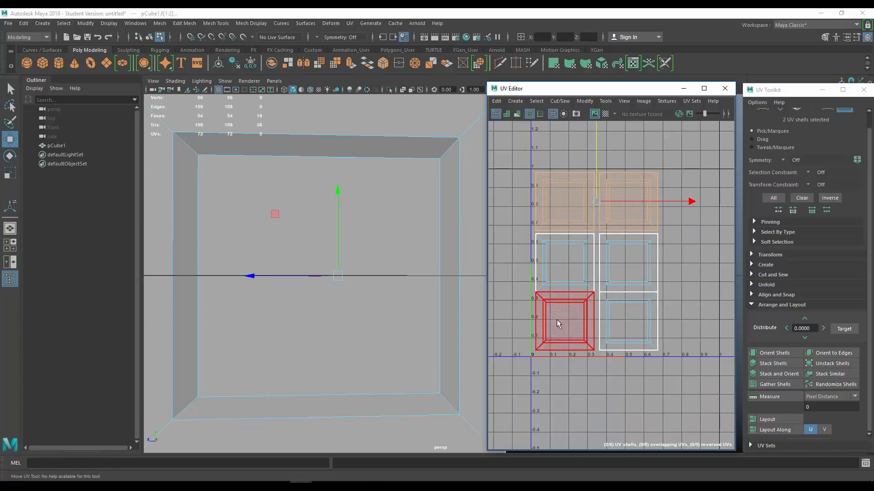
- Move the two bottom-row UV shells down slightly to leave a gap below the middle row
drag(512, 322, 767, 390)
drag(596, 228, 599, 233)
click(697, 255)
scroll(697, 244, up, 1)
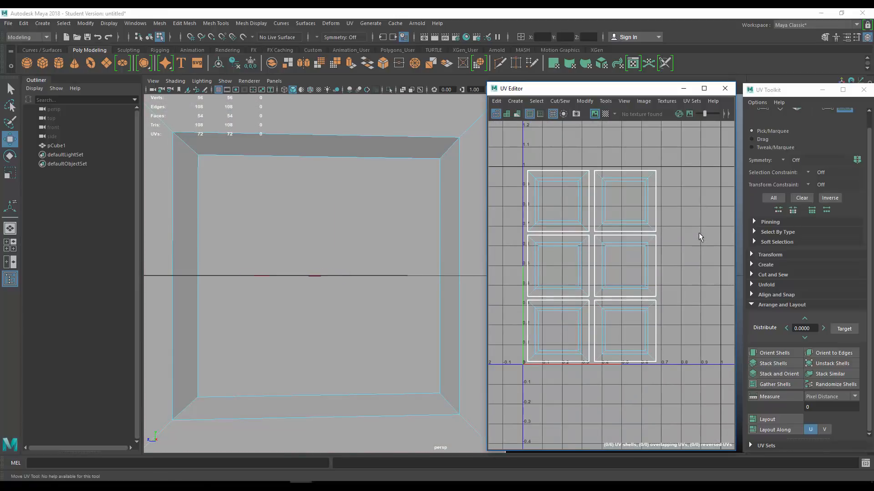
- Close the UV Editor and UV Toolkit, and select the whole crate in object mode
click(725, 88)
click(864, 89)
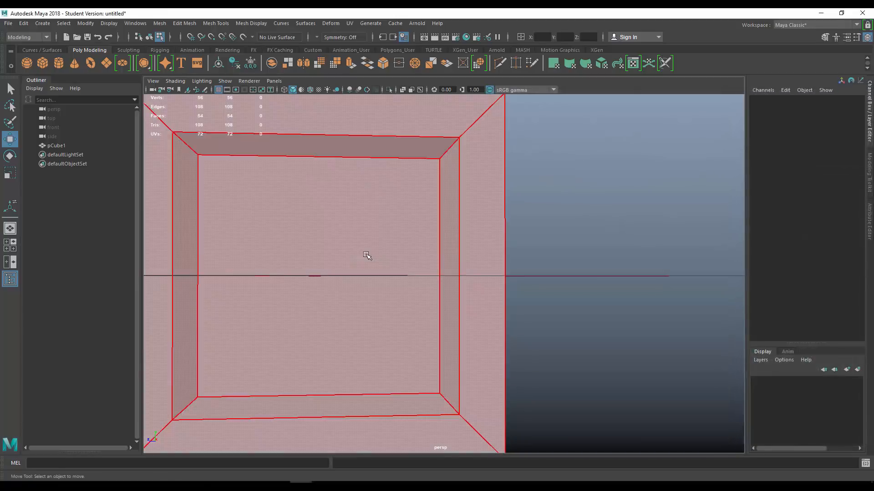
right_click(363, 228)
right_drag(395, 238, 408, 216)
scroll(572, 199, down, 6)
click(572, 199)
alt+drag(439, 254, 473, 273)
click(407, 256)
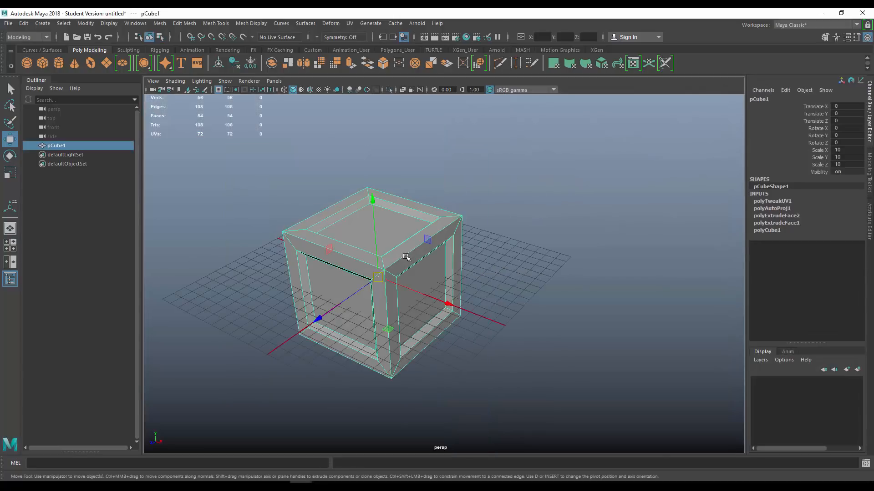
alt+middle_drag(407, 256, 523, 257)
alt+drag(523, 257, 514, 223)
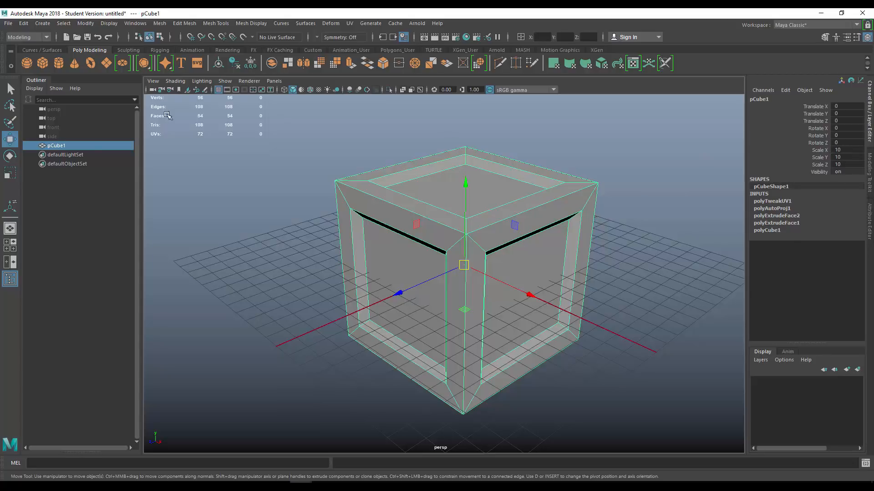
- Freeze the crate's transformations and delete all construction history
click(87, 24)
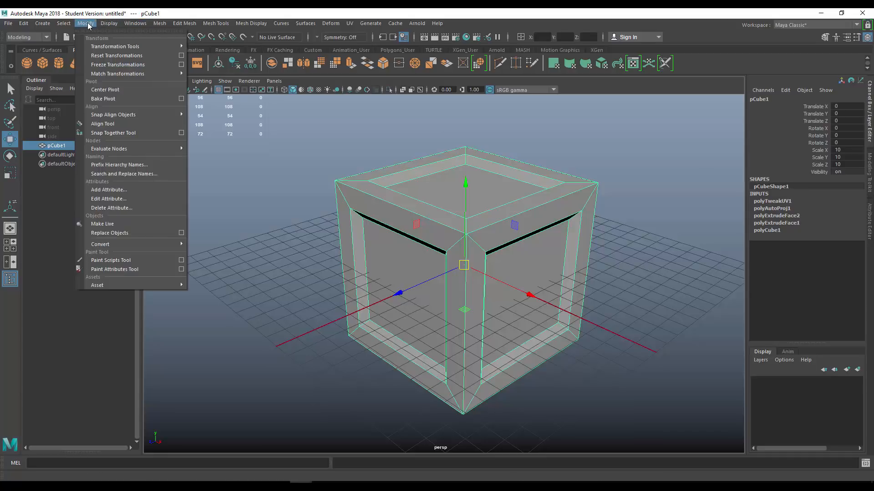
click(119, 65)
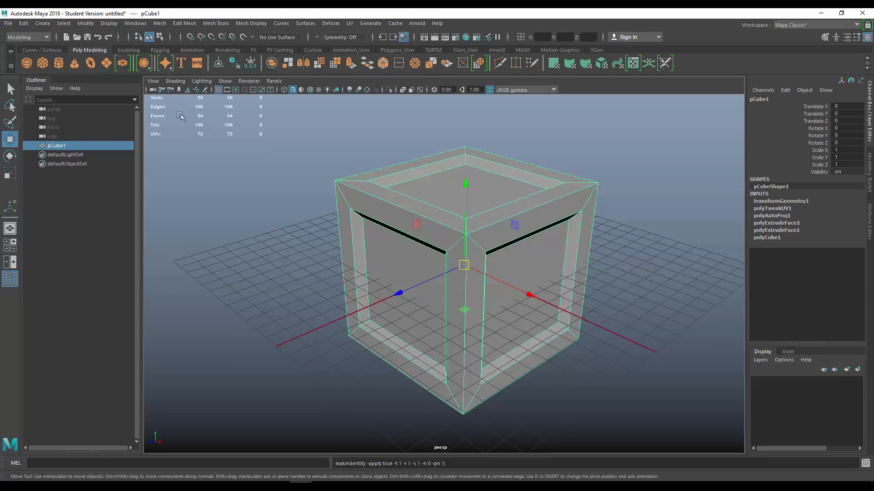
click(23, 23)
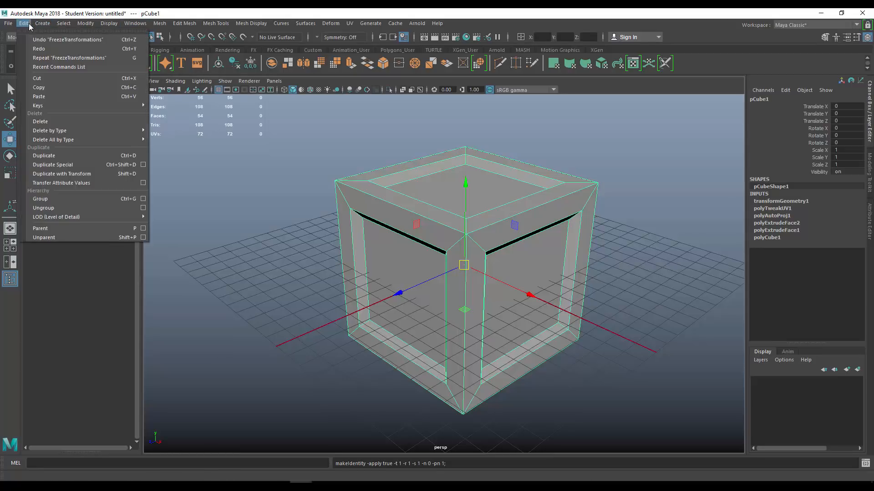
mouse_move(87, 141)
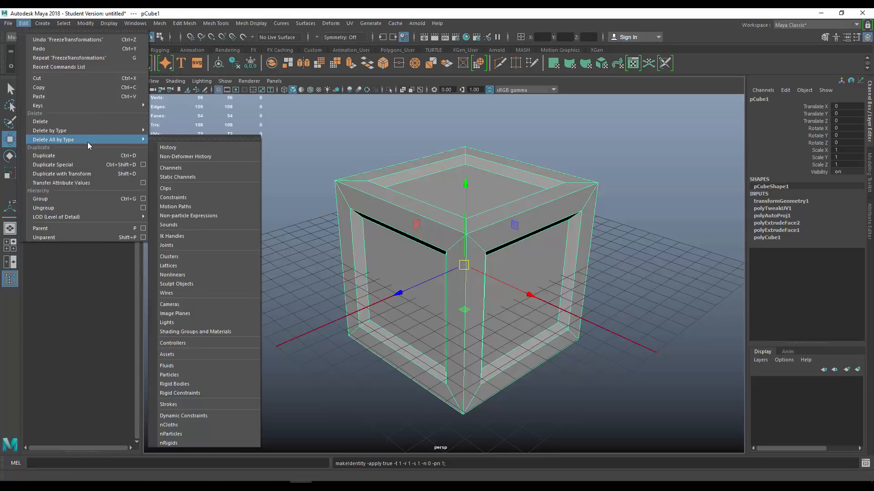
click(217, 147)
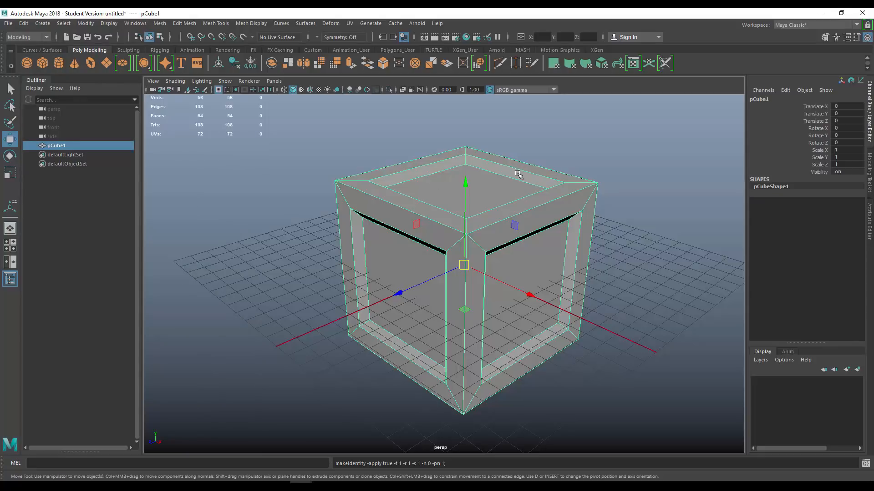
- Rename the crate object as stylized_crate and copy the new name
double_click(760, 98)
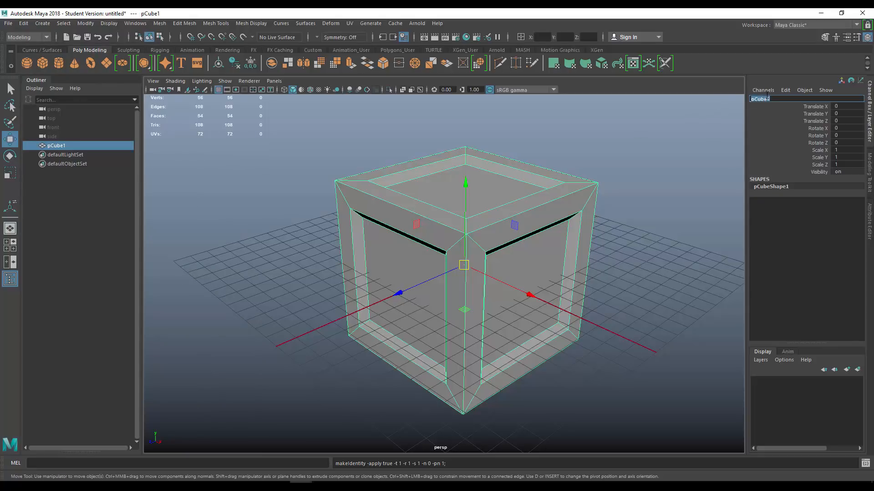
text(s)
text(tylized_crate)
key(Return)
click(771, 99)
key(ctrl+c)
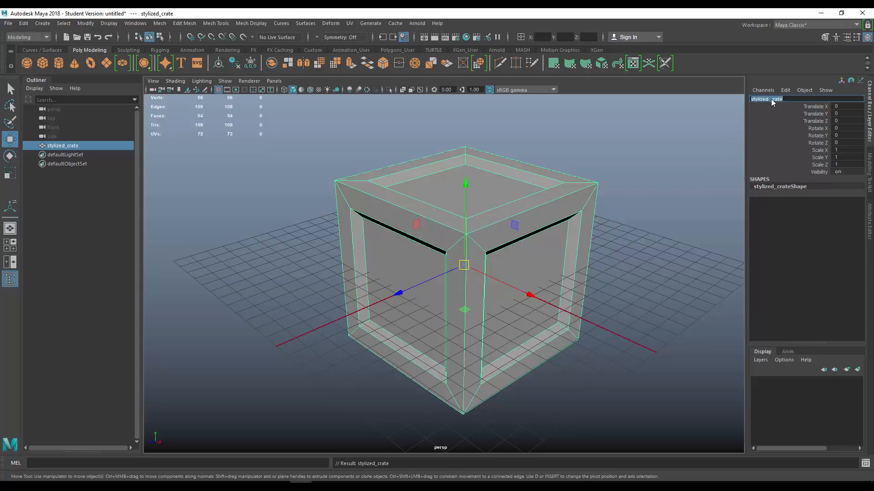
- Export the selected crate to the Desktop as an OBJ file named stylized_crate
alt+drag(635, 214, 591, 223)
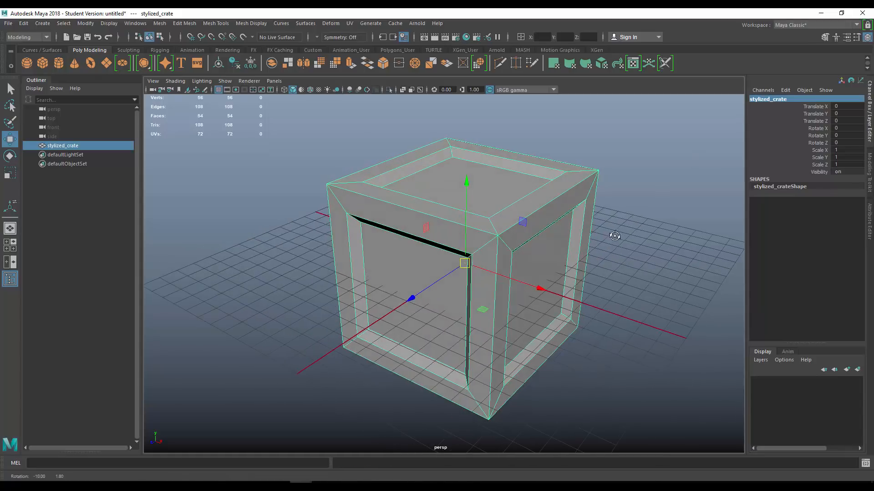
click(9, 23)
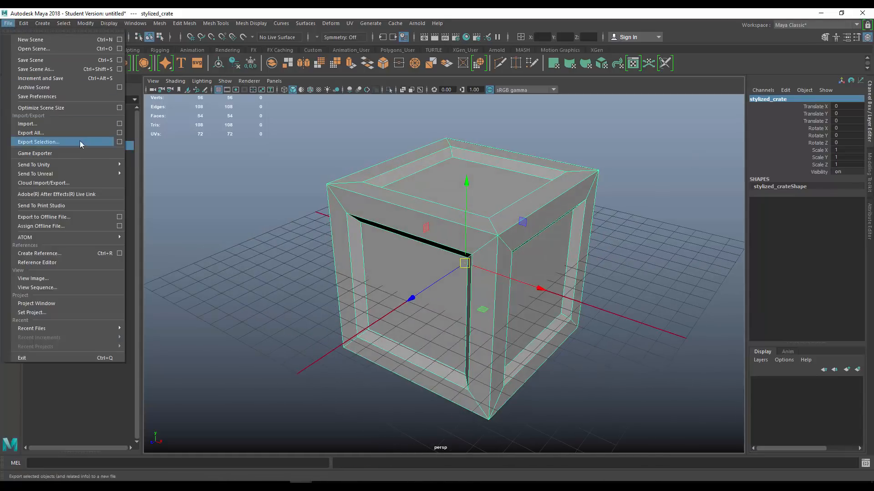
click(111, 142)
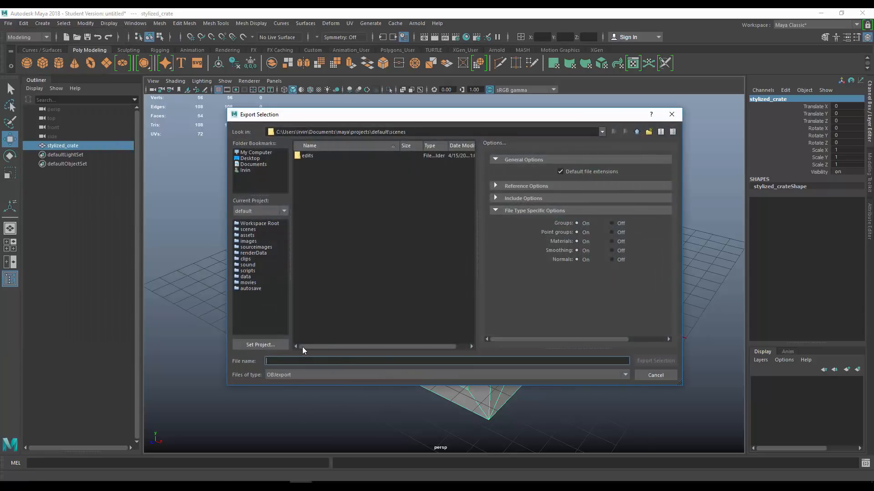
key(ctrl+v)
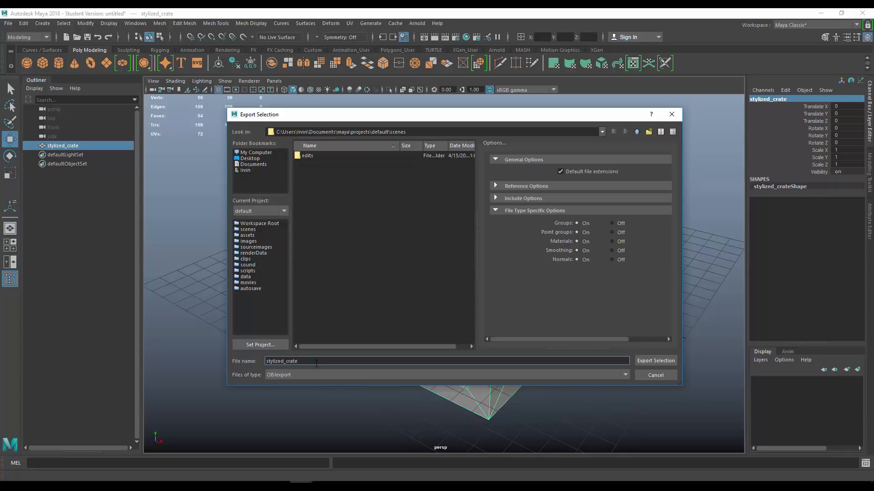
click(256, 159)
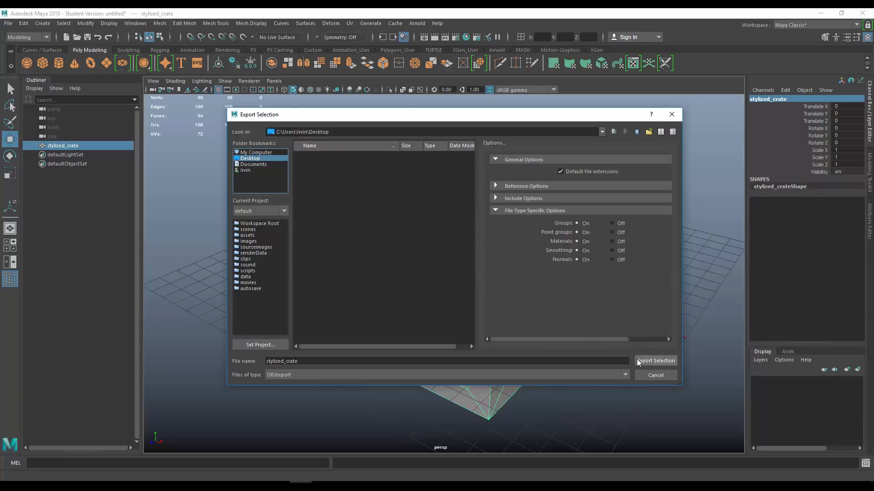
click(638, 362)
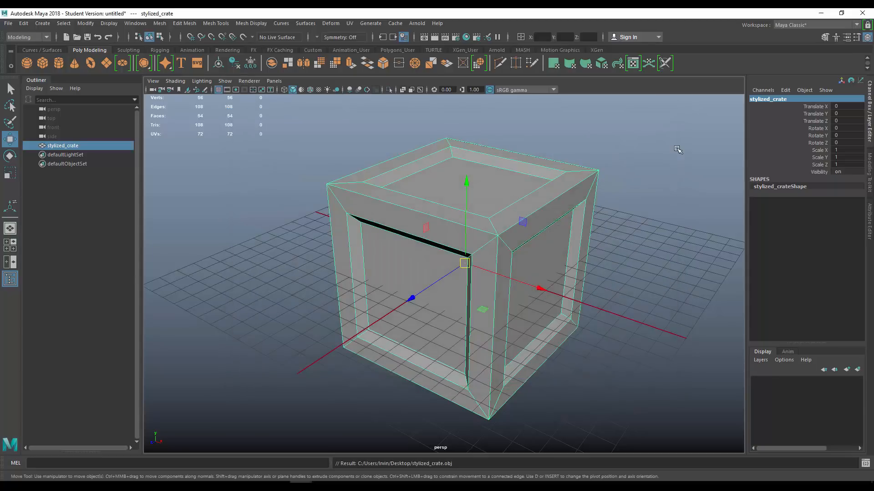
- Switch to ZBrush, hide LightBox, and create a new document sized to the window
click(680, 146)
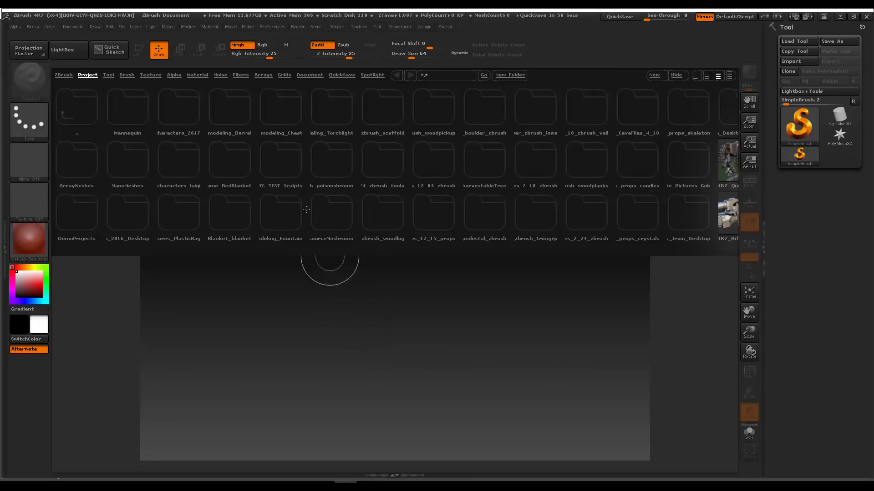
click(62, 55)
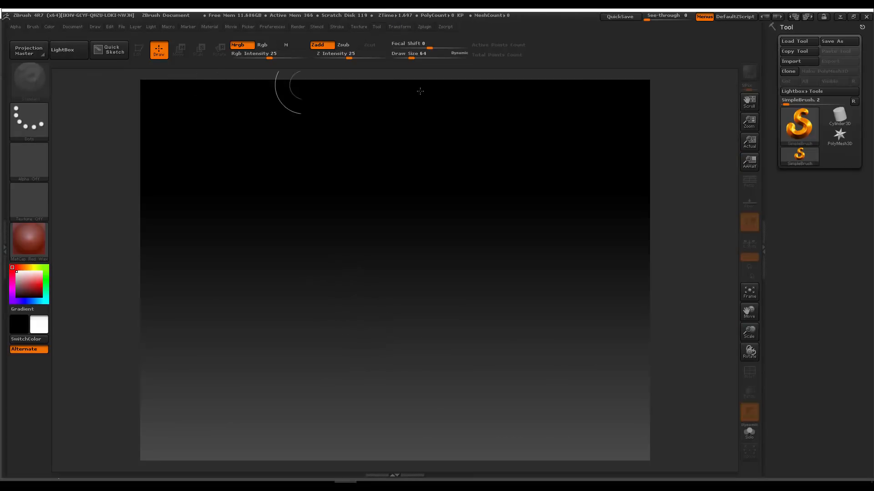
click(796, 61)
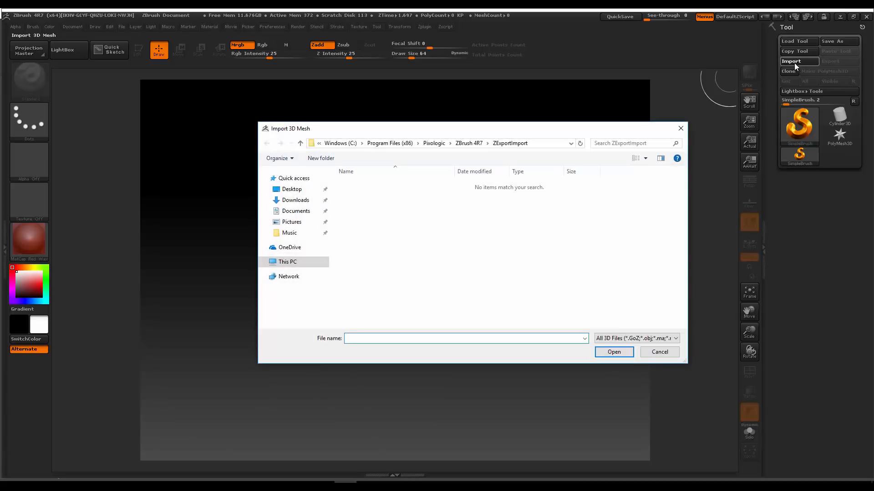
click(657, 354)
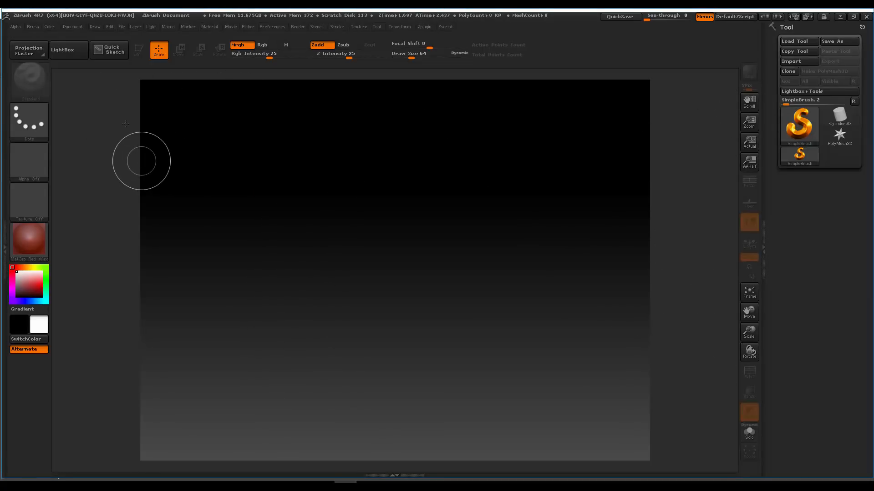
click(77, 28)
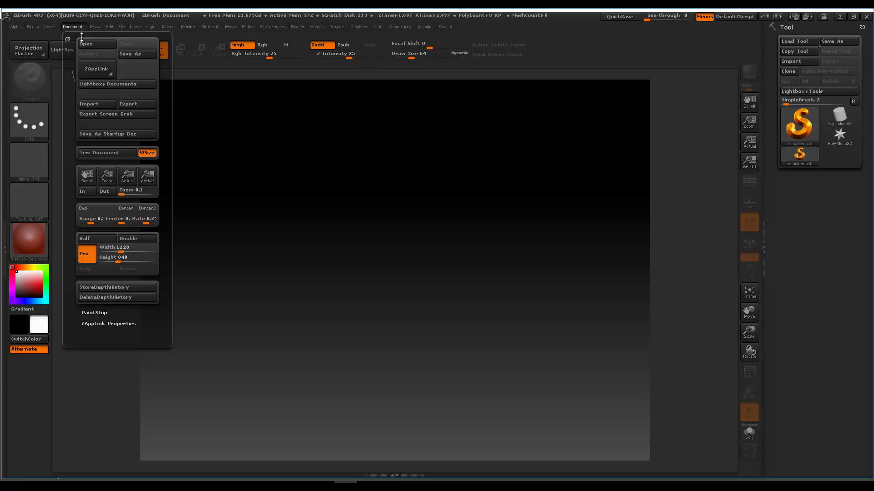
click(113, 157)
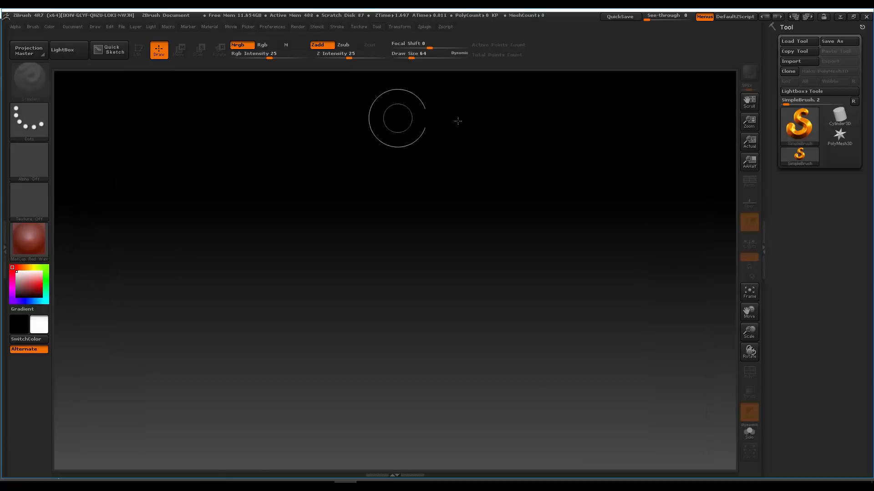
- Import the stylized_crate OBJ file from the Desktop
click(795, 62)
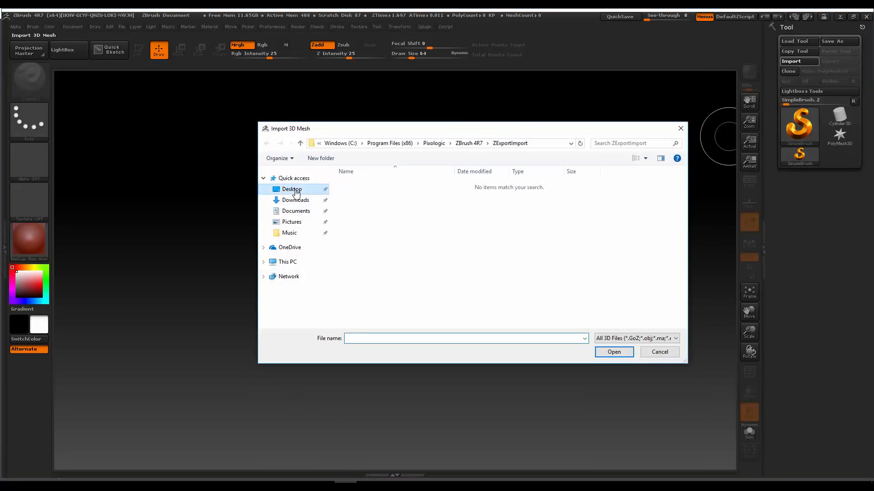
click(291, 188)
click(359, 212)
double_click(359, 212)
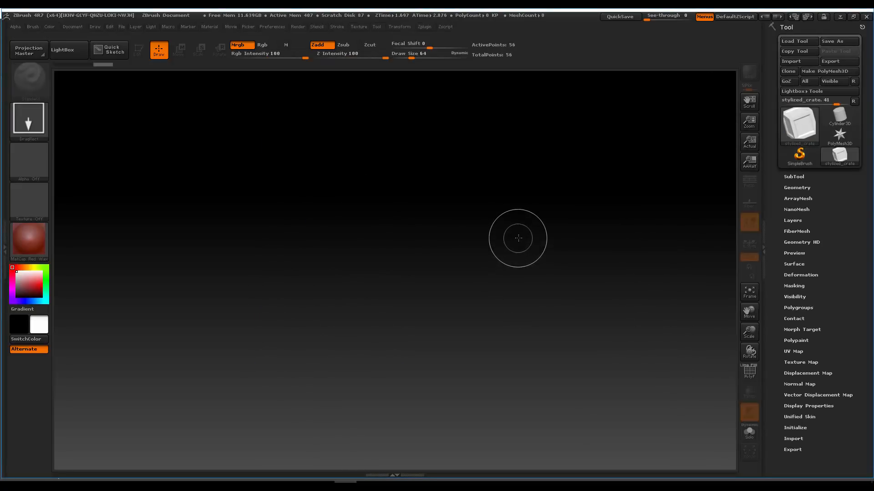
- Place the crate on the canvas in Edit mode and turn on perspective
mouse_move(417, 250)
mouse_down()
mouse_move(578, 388)
mouse_move(548, 362)
mouse_up()
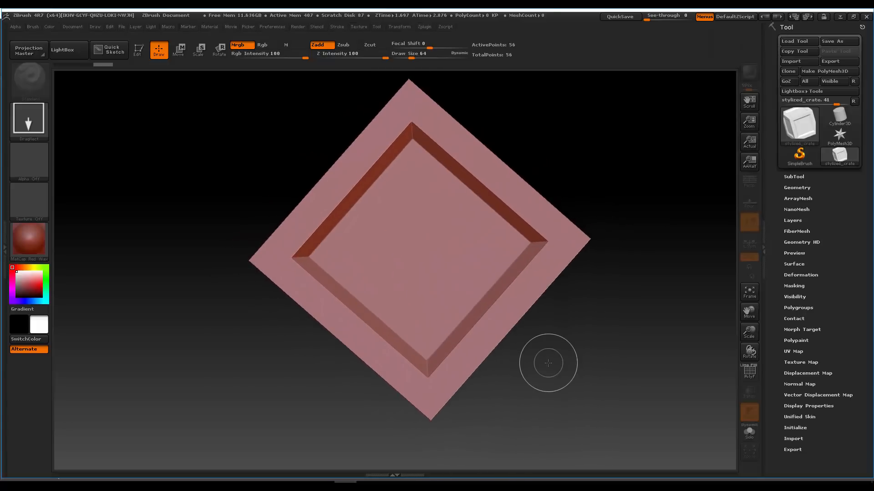
click(143, 53)
drag(588, 211, 548, 209)
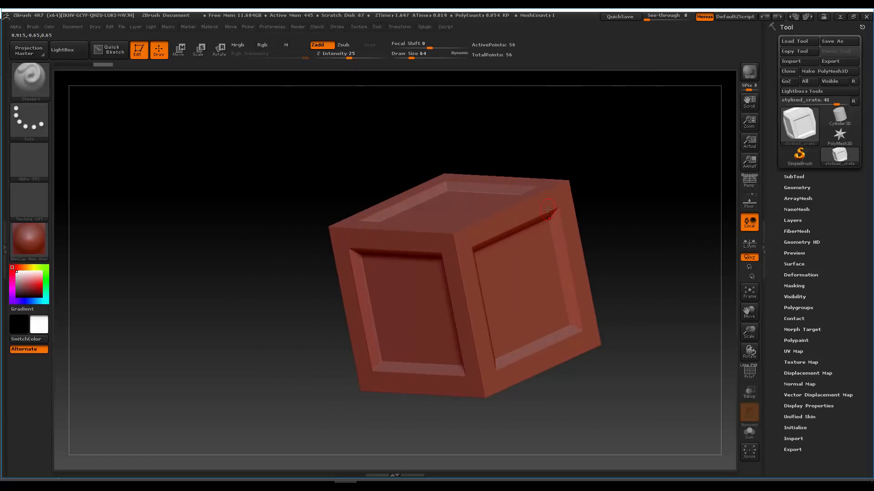
key(p)
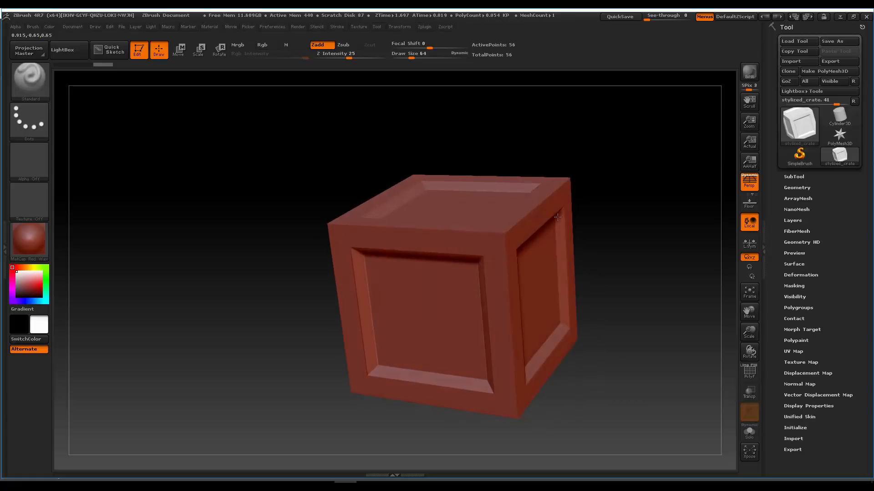
drag(648, 233, 607, 244)
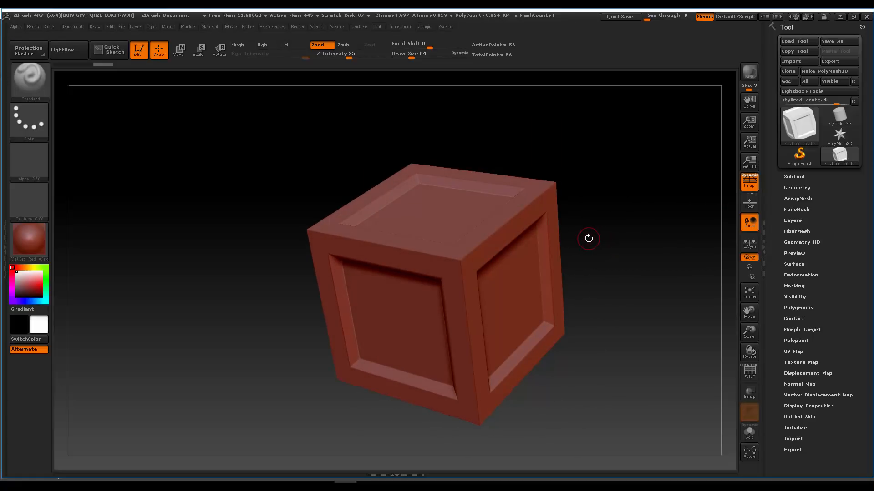
- Switch the crate's material to MatCap Gray
click(46, 238)
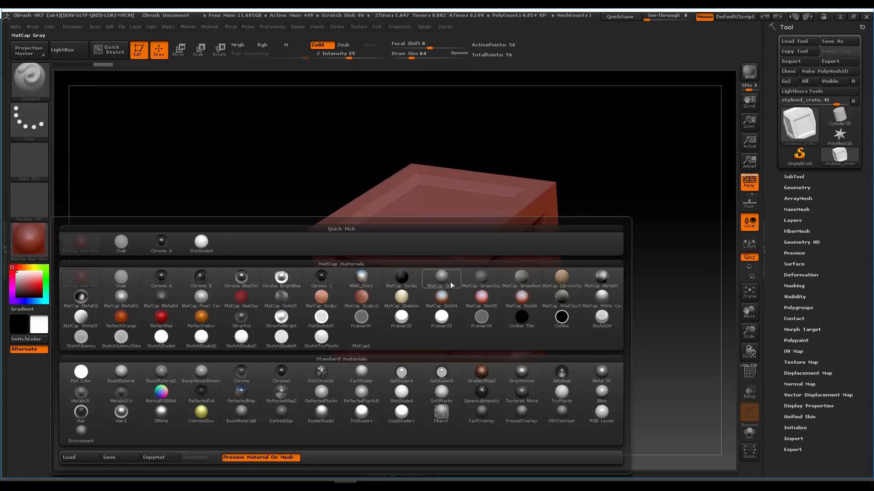
mouse_move(452, 285)
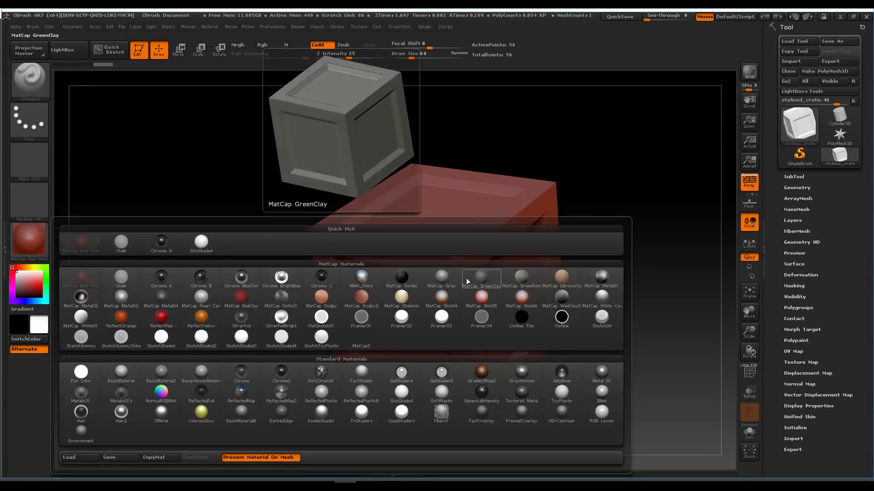
click(449, 278)
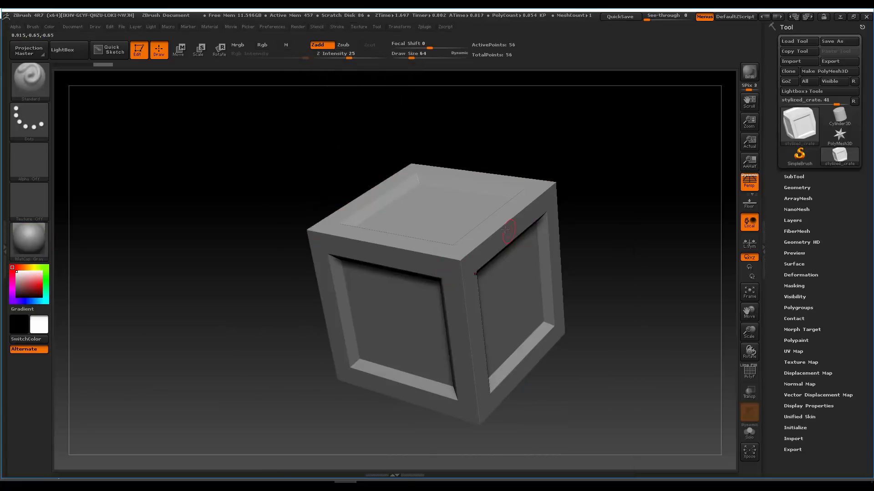
- Try subdividing the crate once with smoothing on, and revert the division
right_drag(505, 230, 445, 220)
click(802, 189)
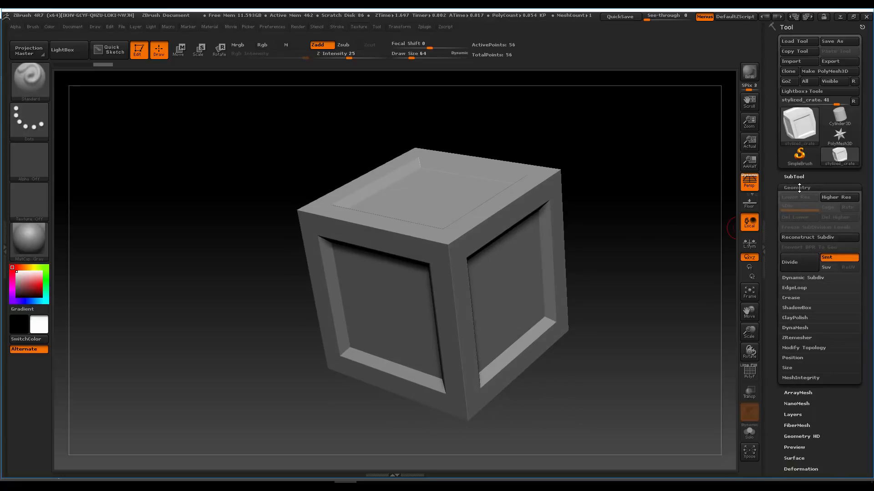
click(797, 262)
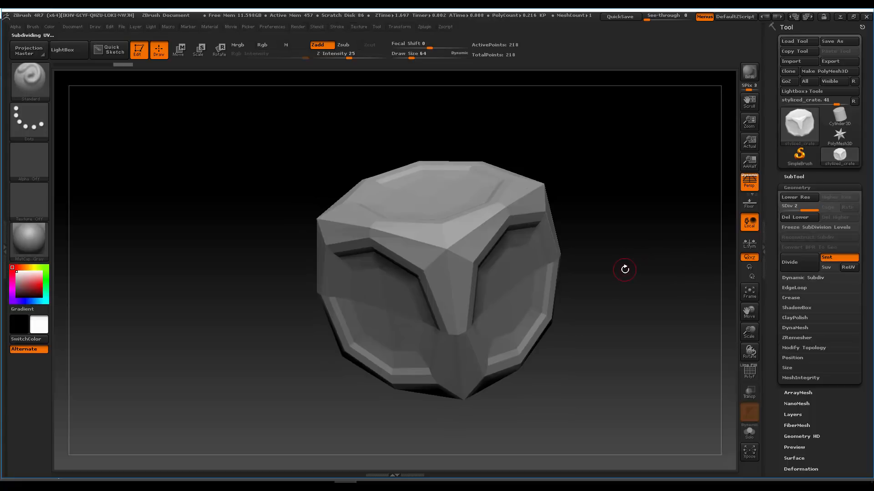
key(shift+d)
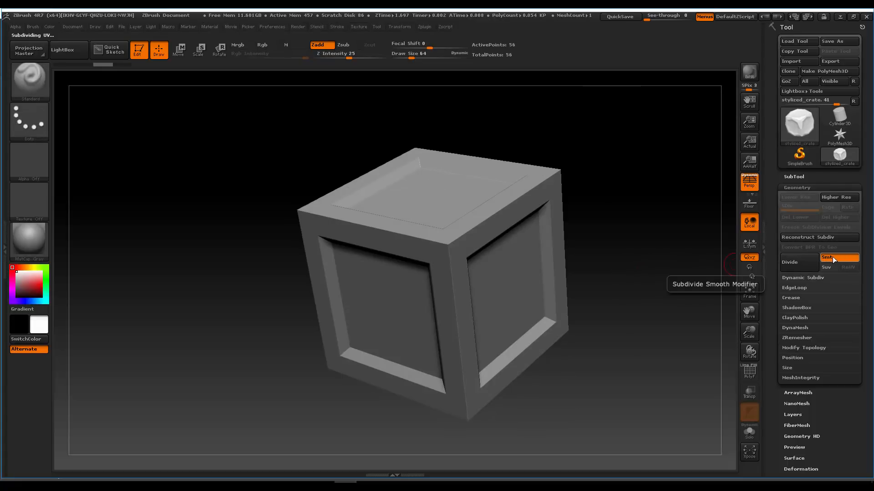
- Subdivide the crate to level 5 with the subdivision smoothing modifier turned off
click(832, 258)
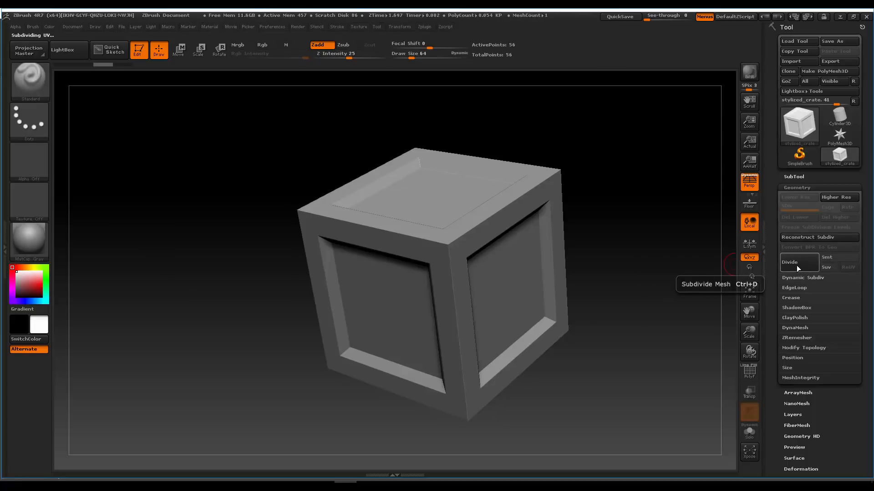
click(797, 268)
click(796, 266)
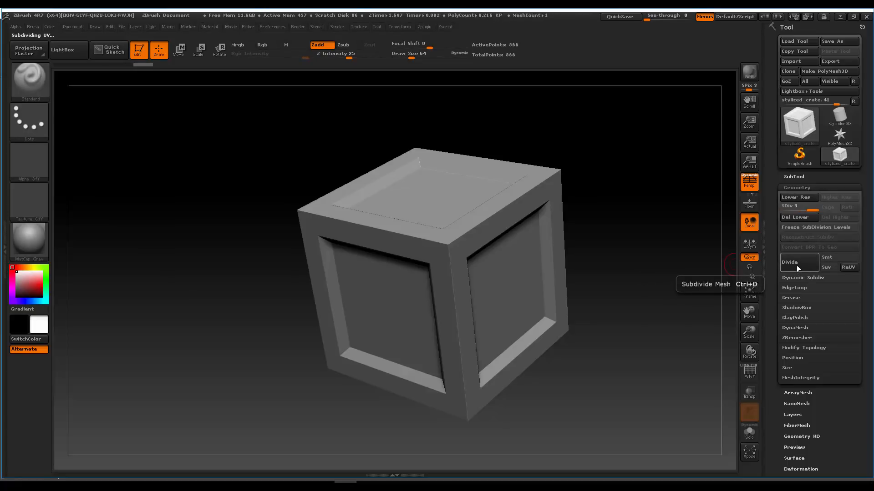
click(796, 266)
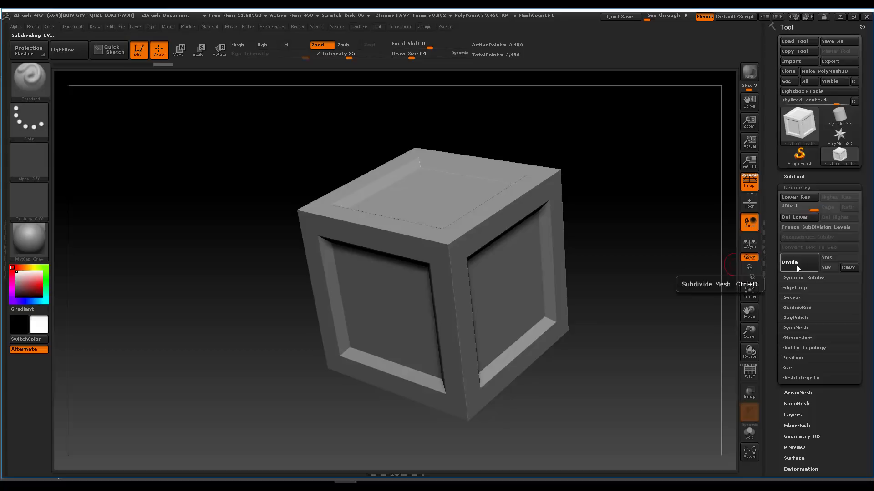
click(796, 265)
- Turn subdivision smoothing back on and divide the crate up to subdivision level 9
click(838, 258)
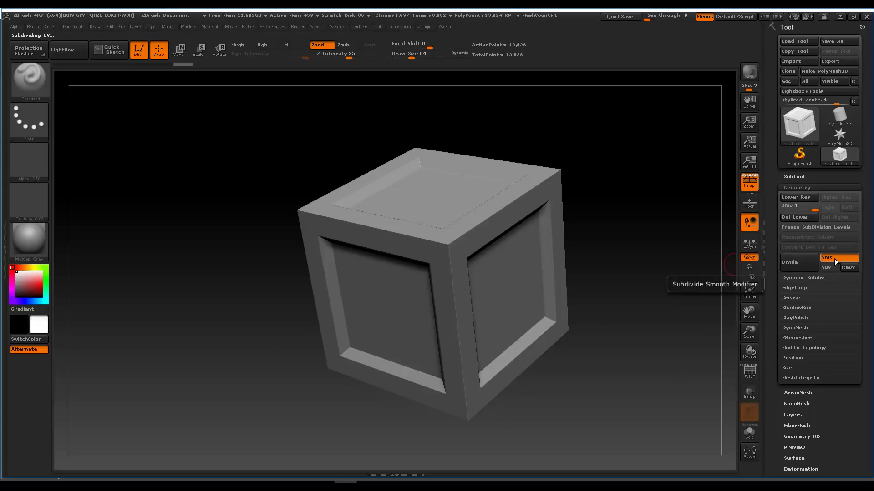
click(798, 261)
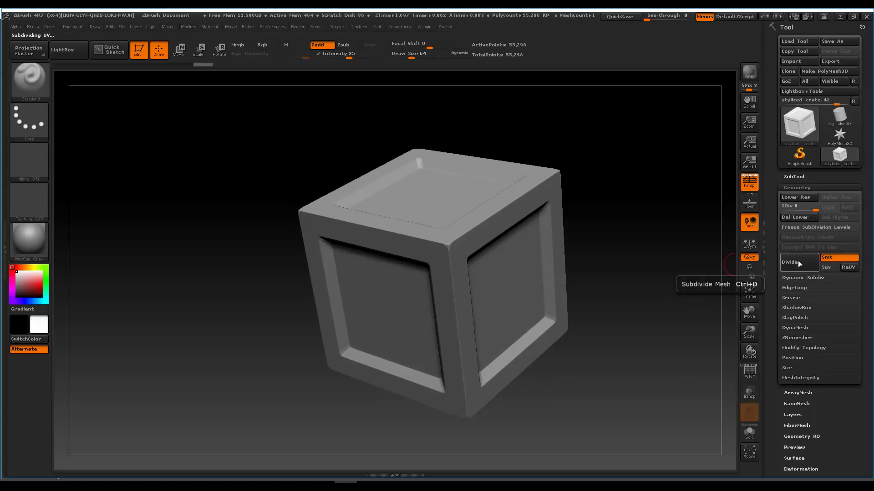
ctrl+right_drag(637, 263, 473, 269)
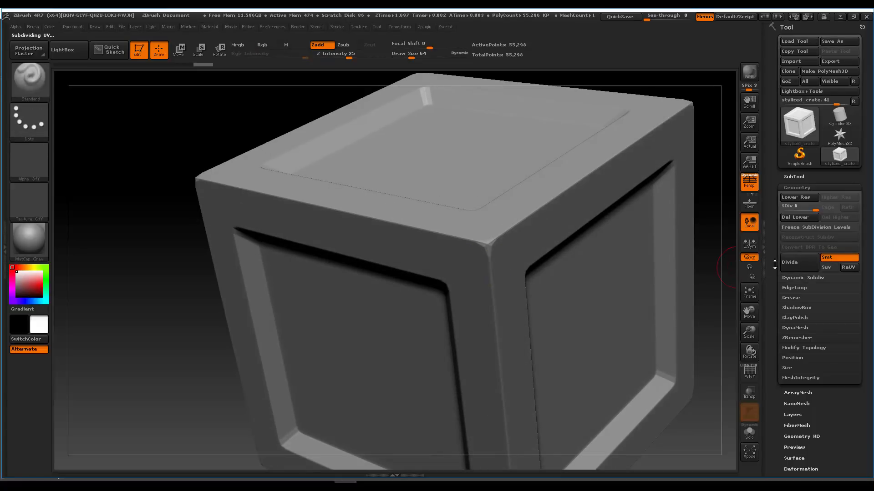
click(800, 264)
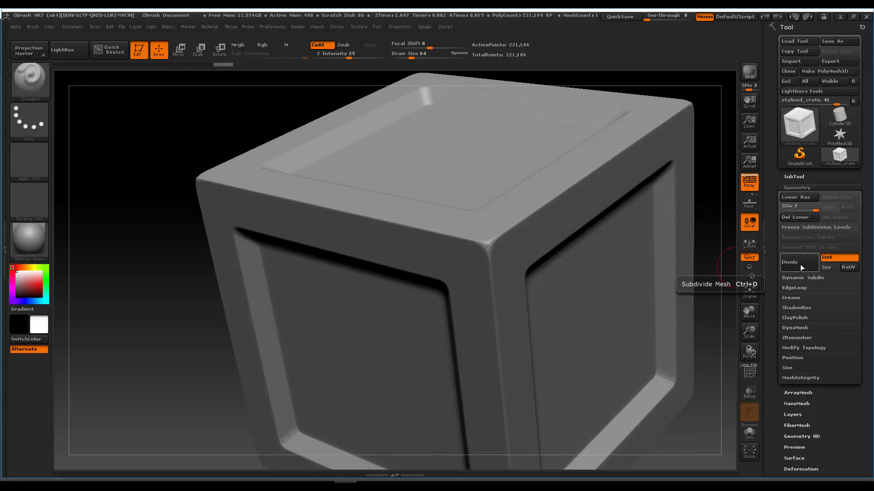
click(800, 264)
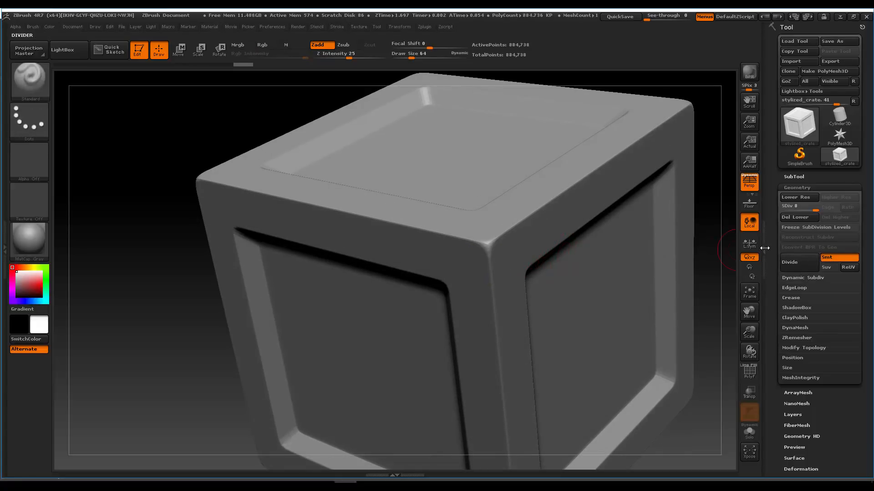
click(796, 265)
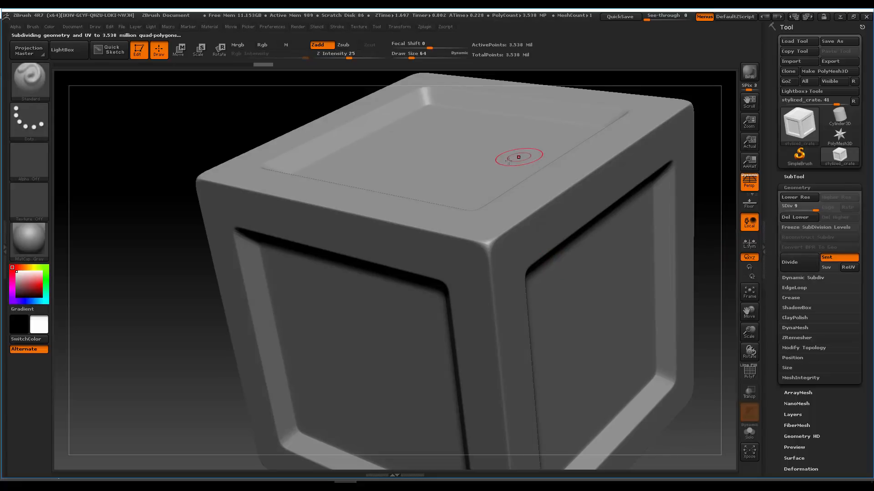
mouse_move(509, 182)
right_down()
mouse_move(566, 234)
mouse_move(528, 228)
mouse_move(537, 233)
mouse_move(505, 236)
mouse_move(508, 229)
right_up()
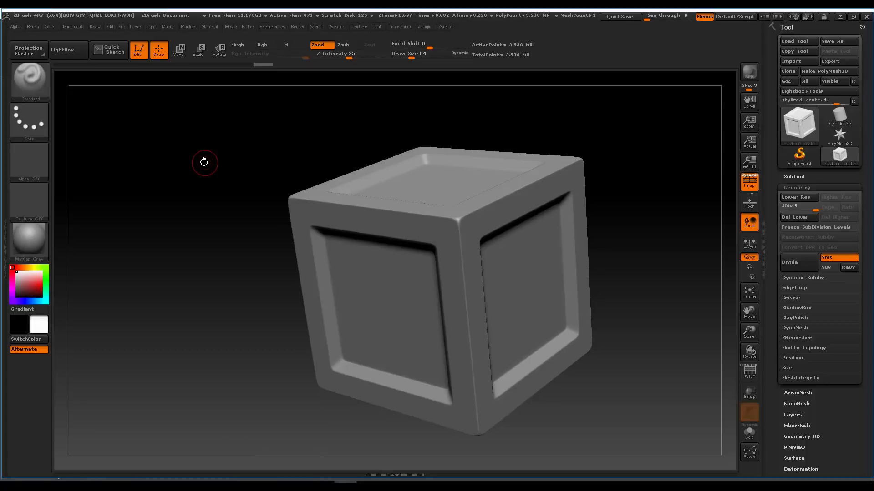
- Load the Orb_Cracks brush from the StylizedBrushes folder in LightBox
click(75, 54)
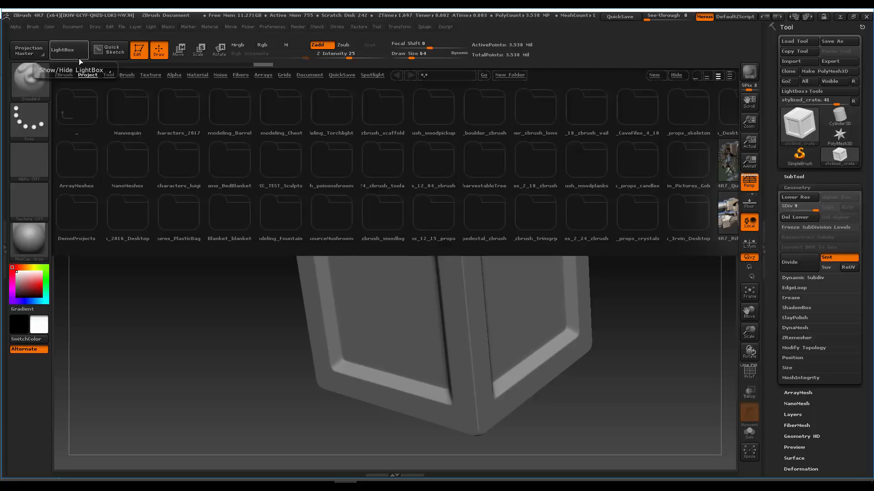
click(127, 75)
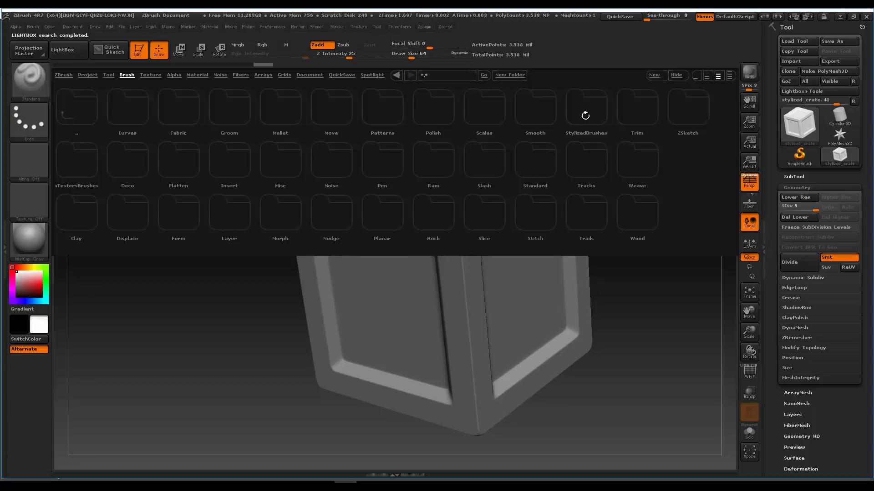
double_click(585, 116)
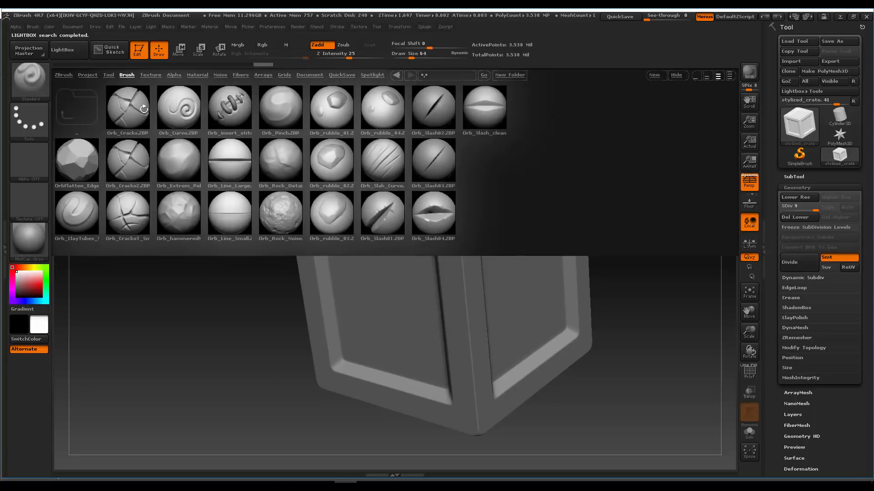
double_click(119, 98)
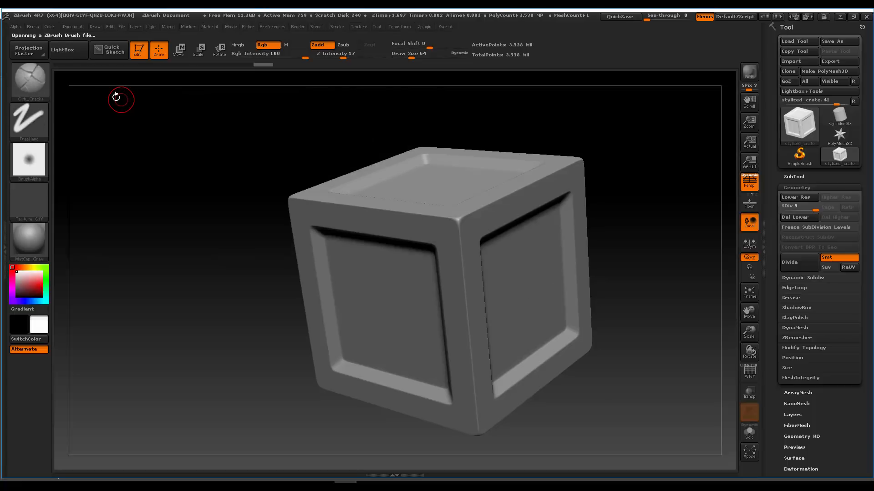
- Load the OrbFlatten_Edge brush from the StylizedBrushes folder, and reopen the brush library
click(71, 53)
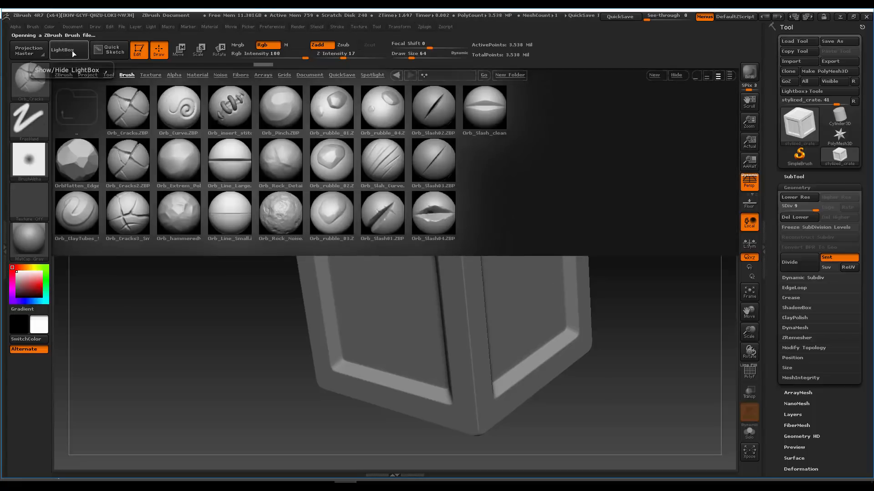
double_click(78, 163)
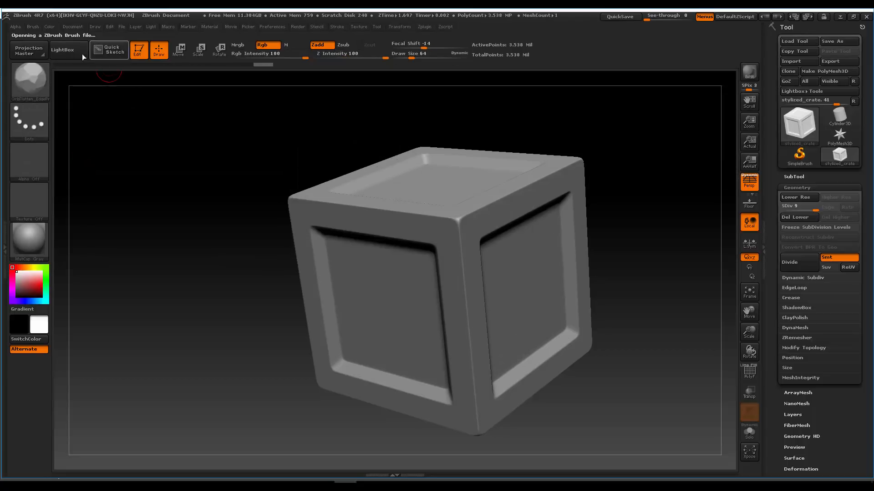
click(65, 51)
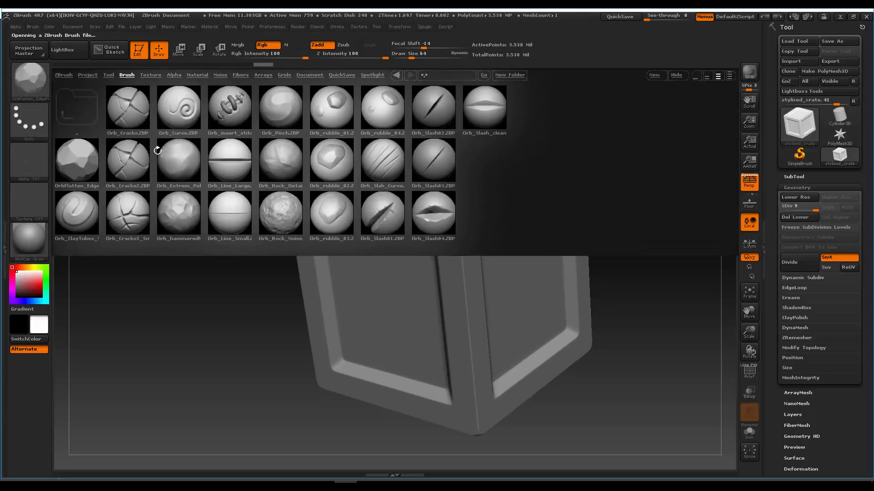
- Load the Orb_Curve and Orb_Slash01 brushes from the StylizedBrushes folder
double_click(179, 111)
click(67, 51)
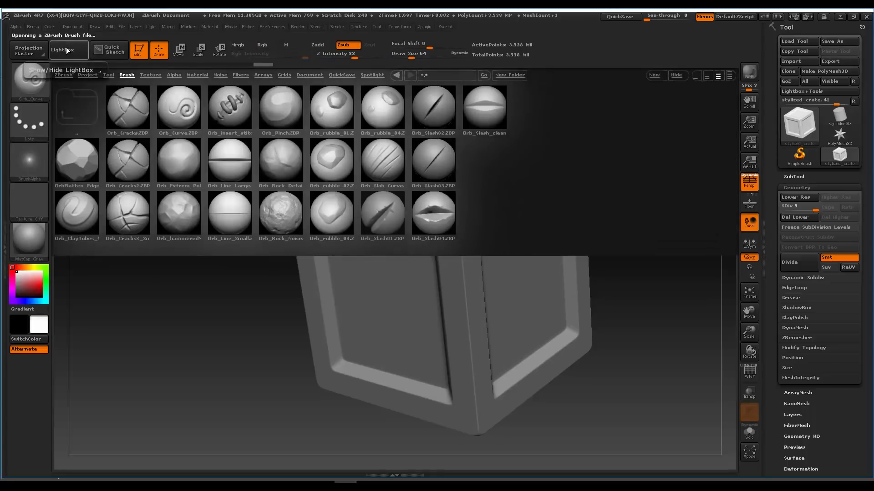
double_click(374, 220)
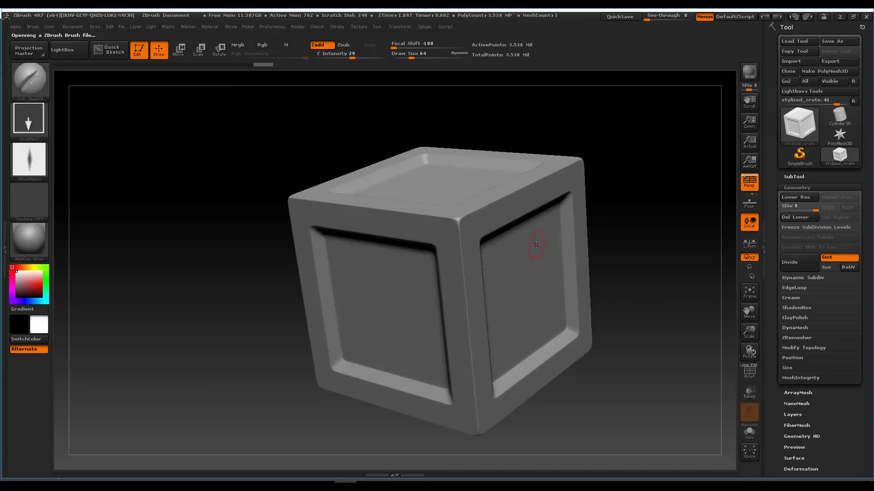
- Select the TrimDynamic brush for sculpting the crate
key(b)
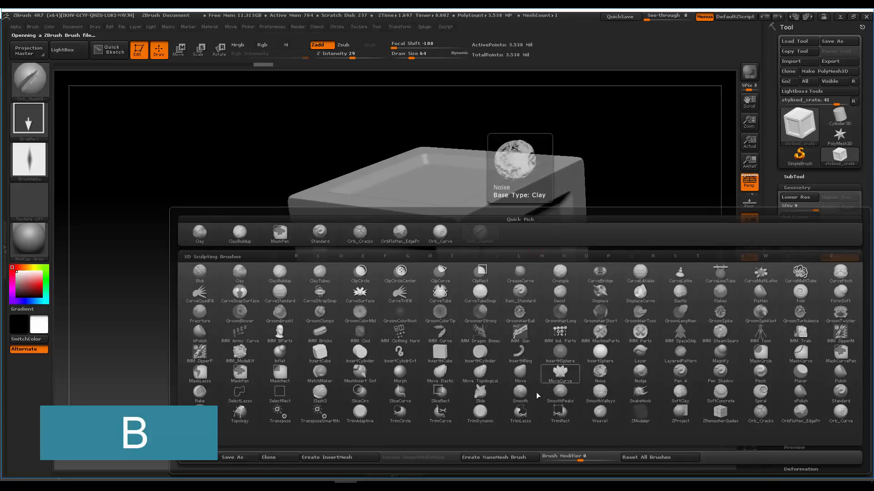
click(485, 413)
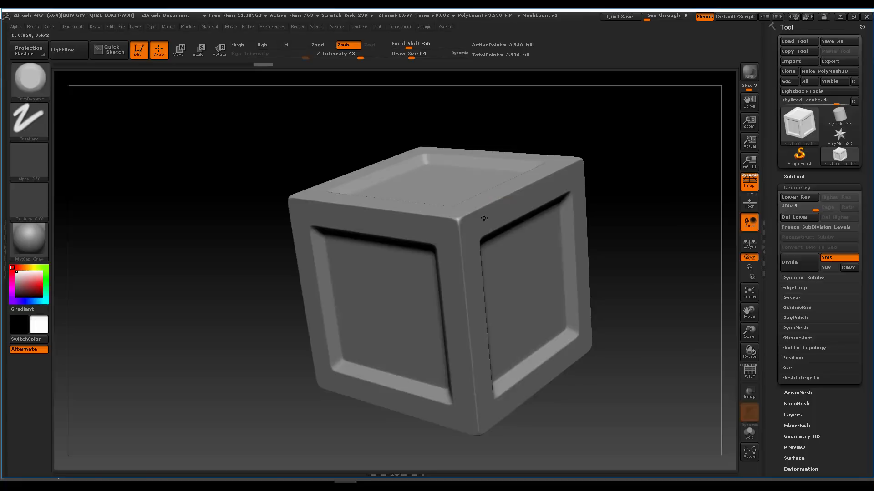
mouse_move(484, 218)
mouse_down()
mouse_move(468, 266)
mouse_move(490, 233)
mouse_up()
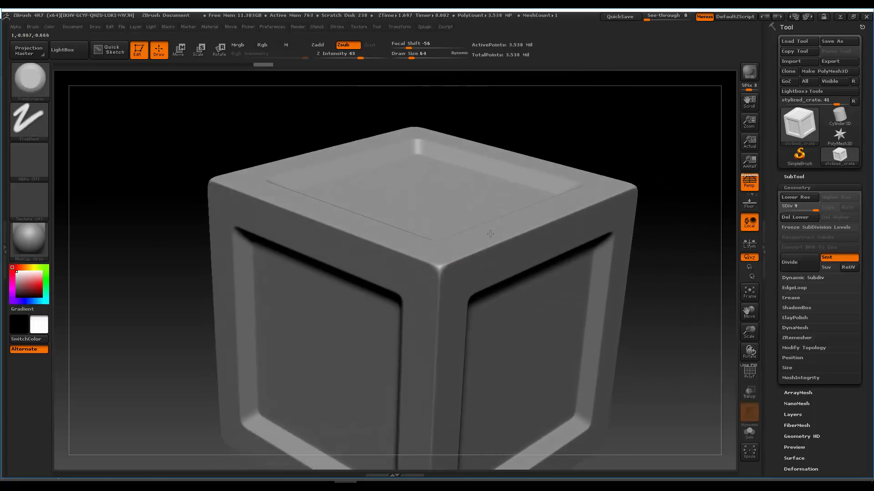
mouse_move(490, 234)
alt+right_down()
mouse_move(500, 204)
mouse_move(470, 211)
alt+right_up()
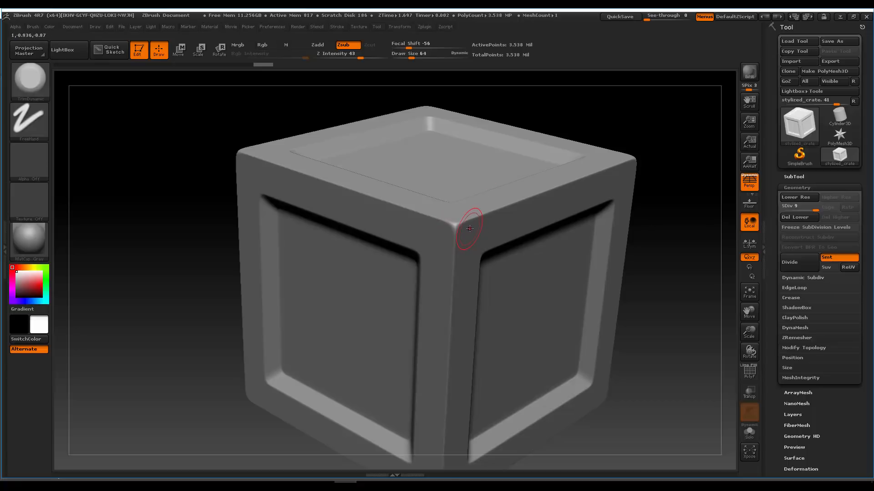
- Activate sculpting symmetry across the X, Y and Z axes
key(x)
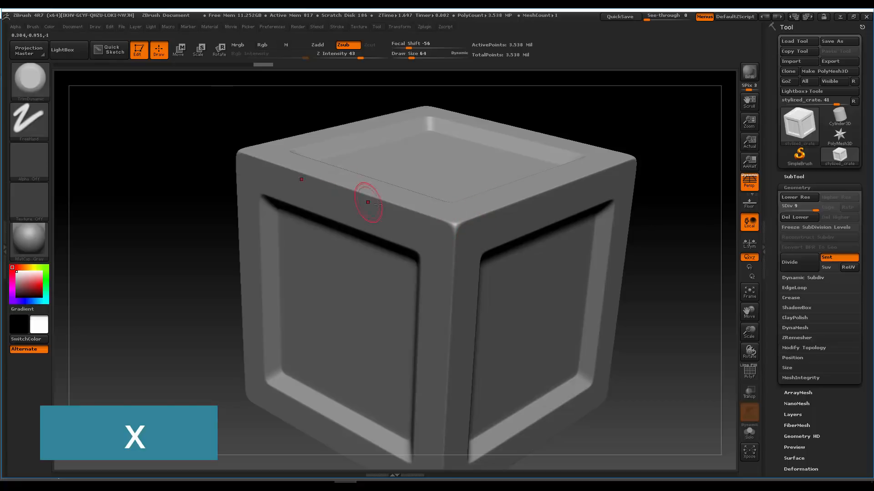
alt+right_drag(450, 215, 448, 182)
ctrl+right_drag(447, 182, 436, 185)
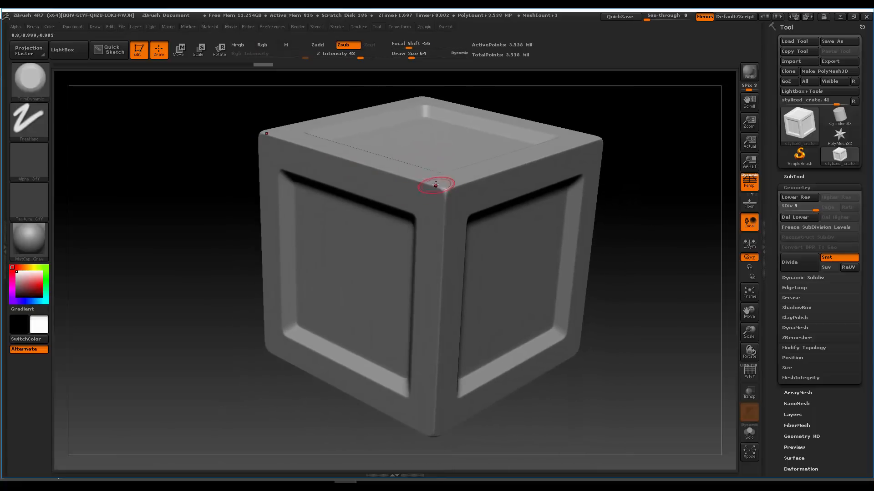
click(400, 26)
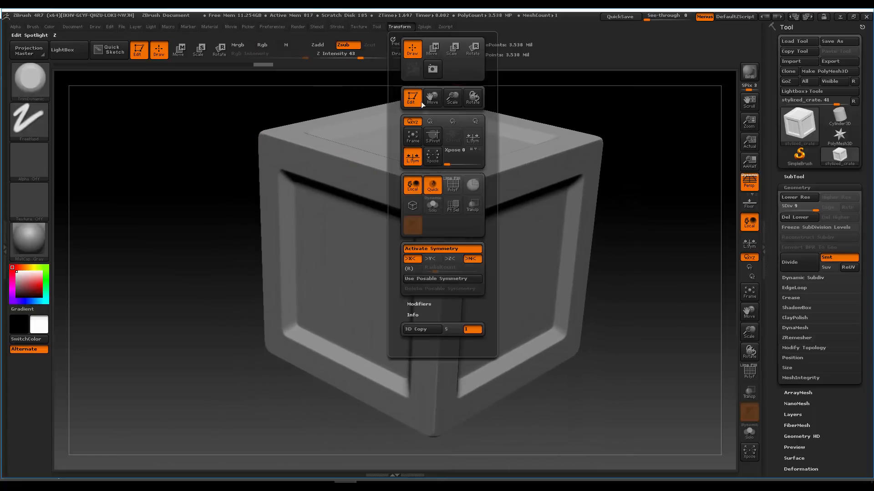
click(432, 259)
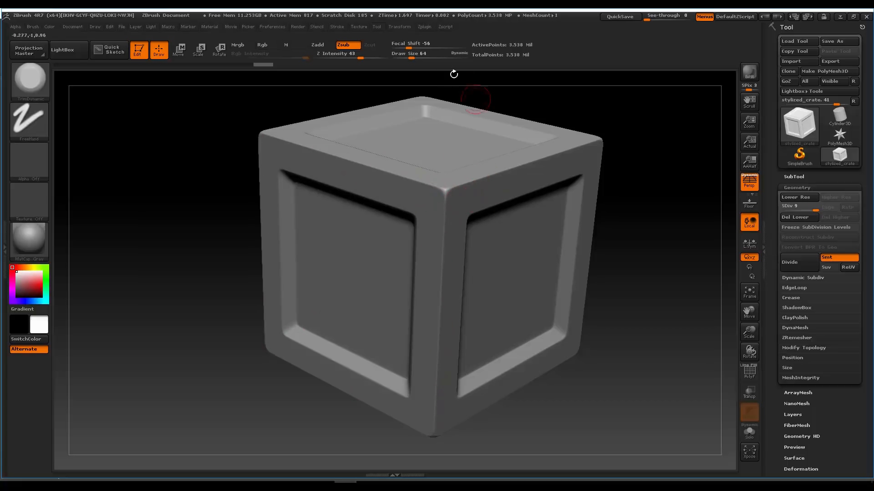
click(424, 27)
click(405, 25)
click(451, 259)
right_drag(542, 149, 502, 172)
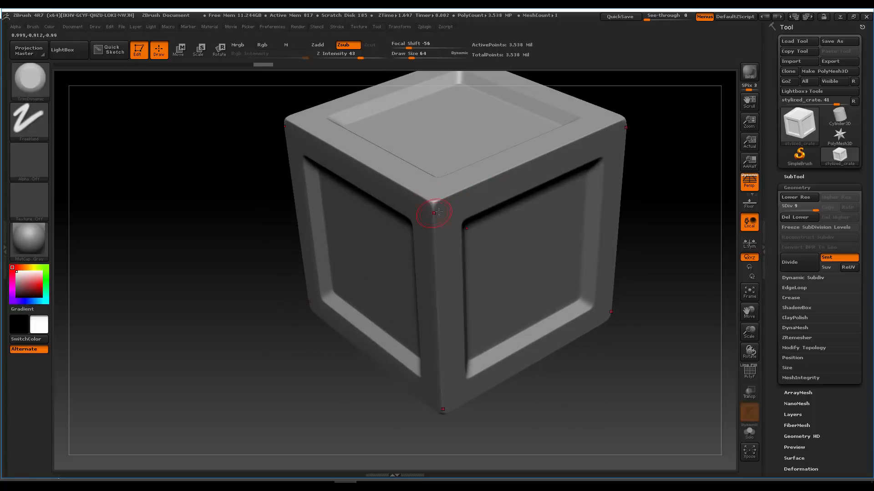
- Trim the crate's upper outer edge with TrimDynamic, reducing the draw size to 37 for finer strokes
alt+right_drag(435, 214, 427, 256)
drag(426, 259, 494, 226)
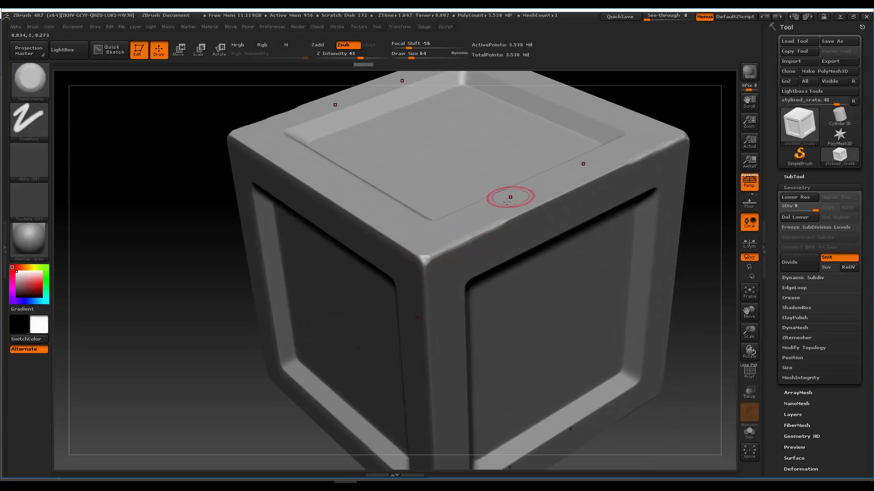
ctrl+right_drag(505, 202, 424, 287)
key(space)
drag(466, 230, 459, 229)
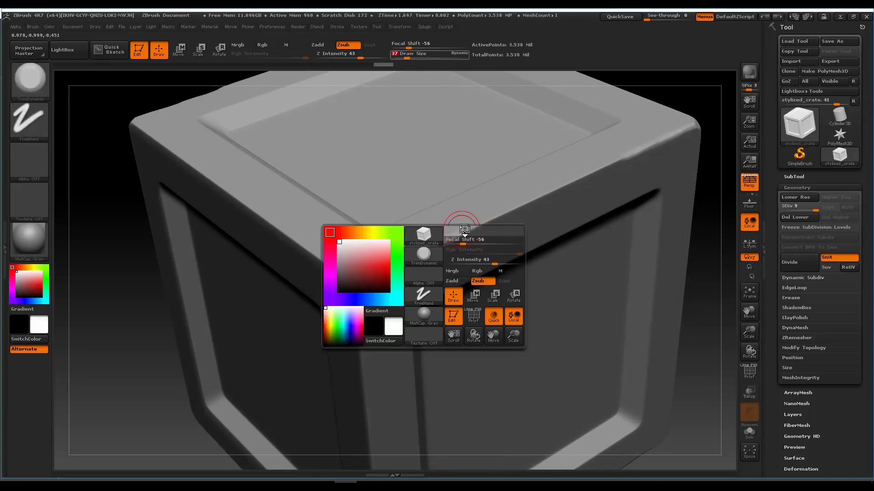
drag(538, 196, 569, 181)
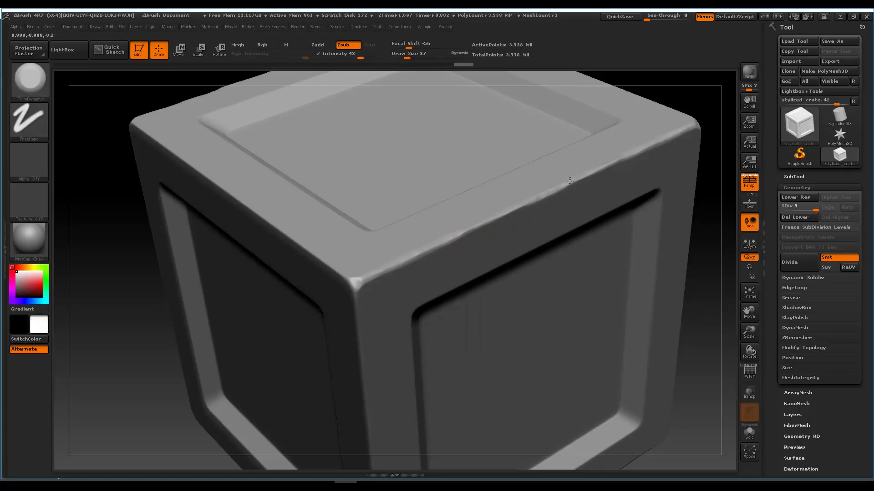
drag(509, 212, 488, 221)
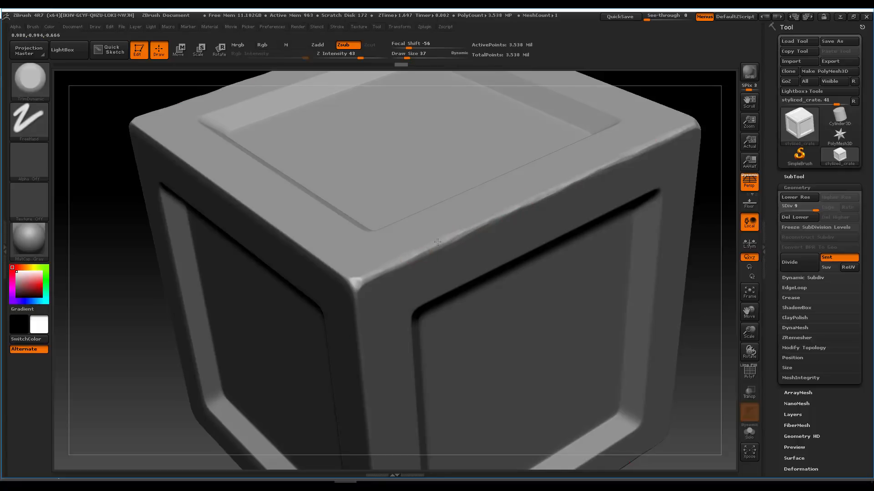
- Wear down the crate's outer edges and corners with irregular TrimDynamic strokes
right_drag(437, 242, 434, 230)
mouse_move(426, 244)
mouse_down()
mouse_move(458, 224)
mouse_move(453, 230)
mouse_up()
right_drag(464, 205, 439, 227)
drag(438, 228, 436, 220)
mouse_move(437, 220)
right_down()
mouse_move(416, 268)
mouse_move(486, 203)
mouse_move(530, 207)
right_up()
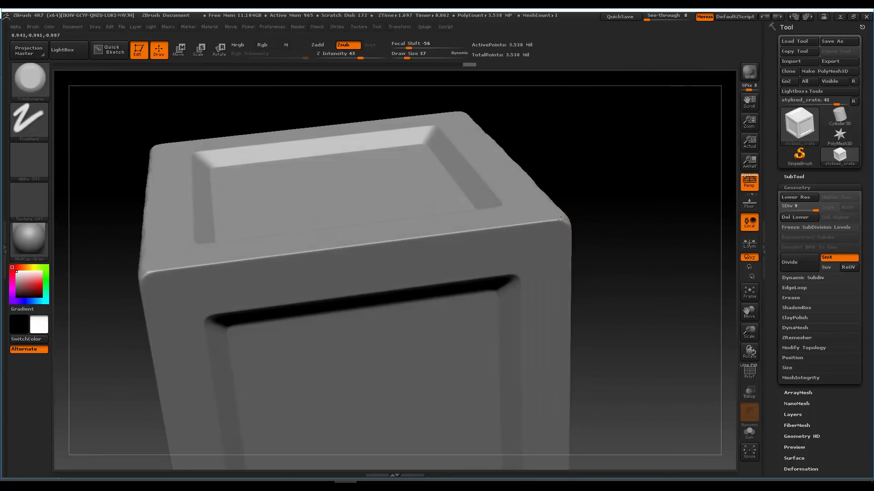
drag(561, 220, 336, 249)
mouse_move(390, 223)
right_down()
mouse_move(494, 215)
mouse_move(405, 228)
mouse_move(421, 247)
right_up()
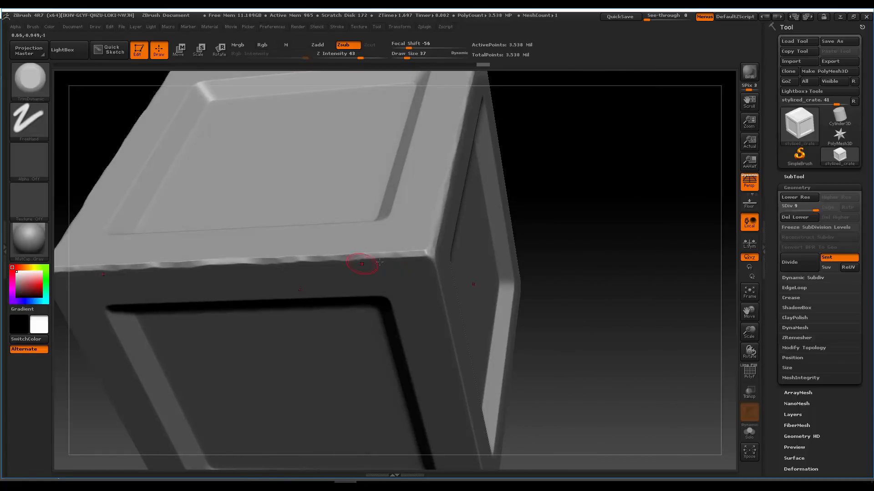
drag(319, 253, 238, 262)
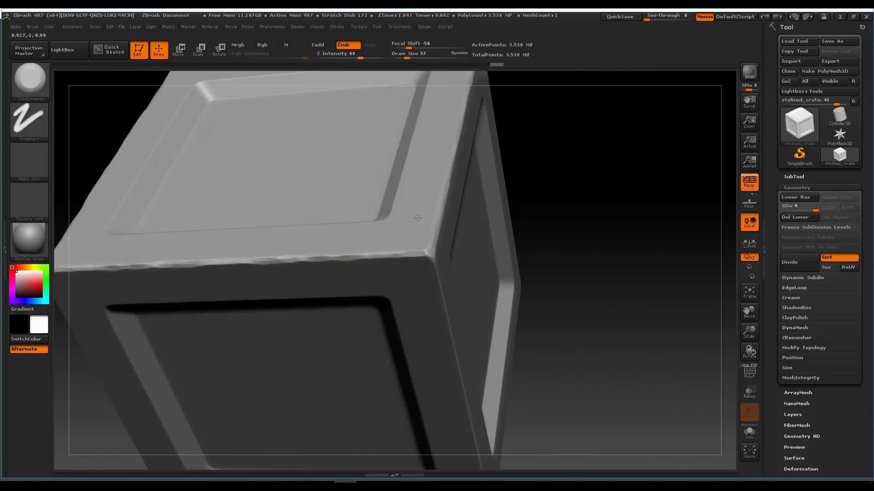
mouse_move(418, 218)
right_down()
mouse_move(421, 235)
mouse_move(406, 223)
mouse_move(409, 241)
mouse_move(444, 185)
right_up()
drag(472, 176, 321, 172)
- Roughen the rim around the recessed side panel with uneven TrimDynamic strokes
mouse_move(463, 188)
right_down()
mouse_move(440, 228)
mouse_move(413, 203)
right_up()
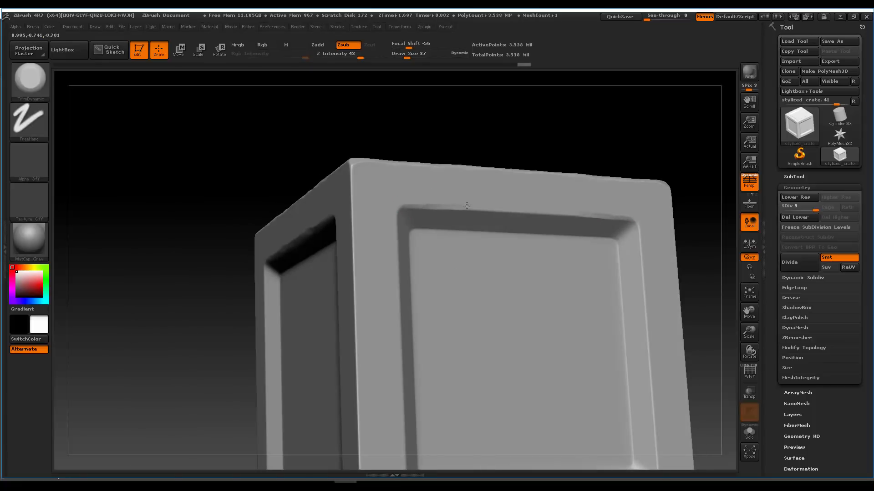
drag(467, 206, 516, 211)
right_drag(468, 226, 362, 285)
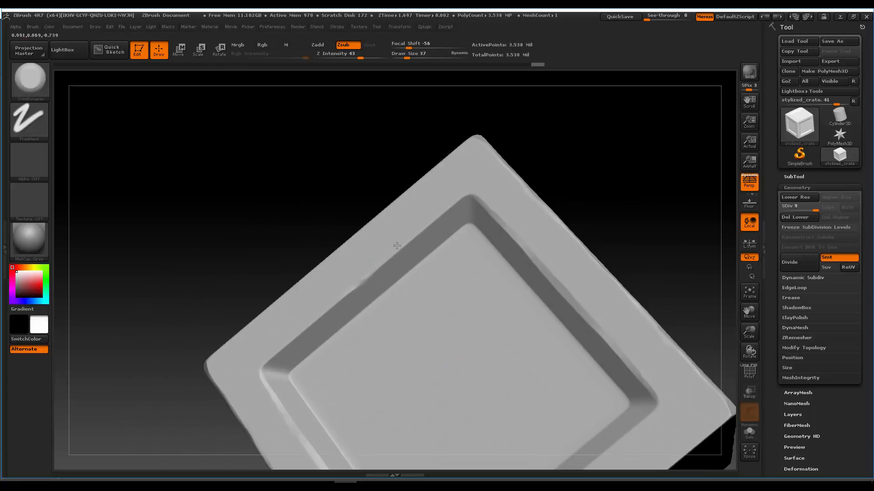
drag(364, 279, 466, 196)
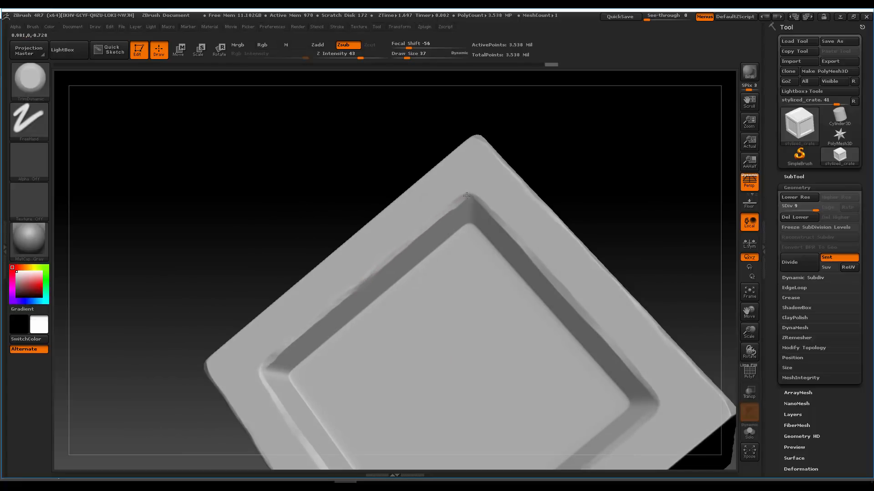
- Trim another outer edge of the crate and cut a larger chip into the top edge near the corner
mouse_move(403, 226)
right_down()
mouse_move(431, 272)
mouse_move(410, 242)
mouse_move(468, 190)
right_up()
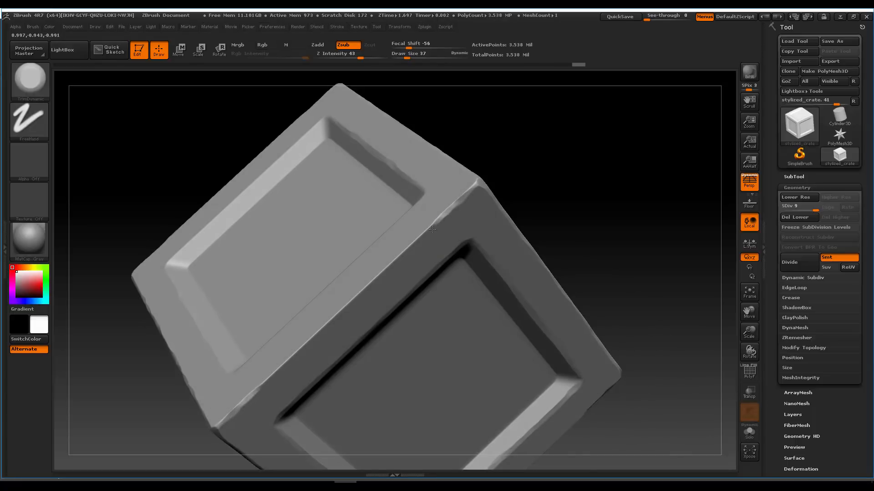
drag(432, 229, 344, 310)
mouse_move(334, 315)
right_down()
mouse_move(453, 214)
mouse_move(376, 285)
mouse_move(391, 233)
mouse_move(355, 264)
mouse_move(317, 256)
mouse_move(408, 258)
mouse_move(387, 237)
mouse_move(407, 241)
right_up()
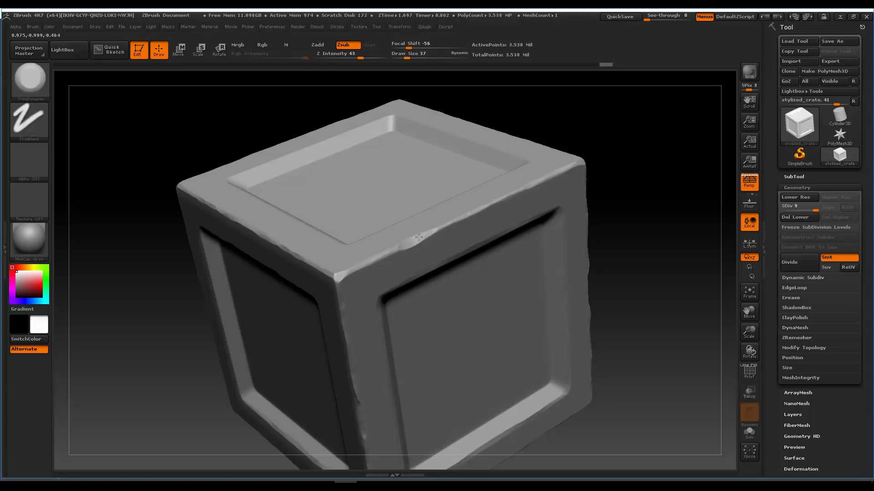
right_drag(441, 239, 383, 221)
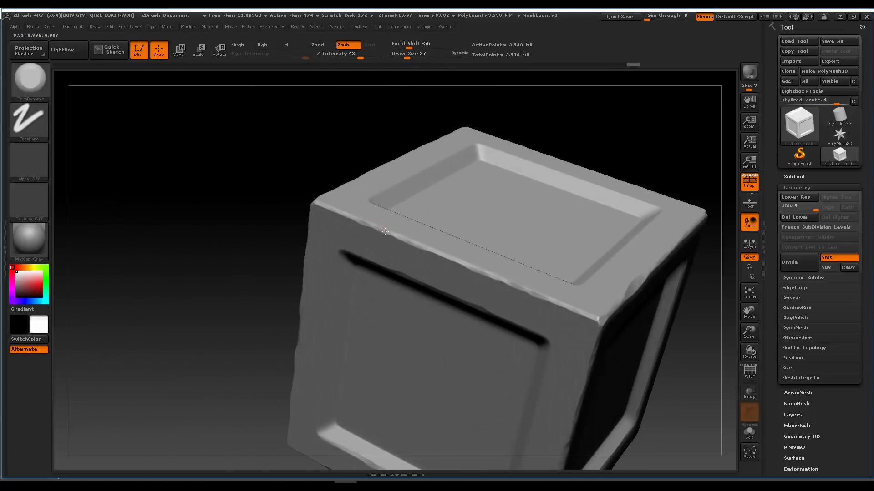
- Chip the remaining rims of the recessed panels and roughen the crate's vertical corner edge with TrimDynamic
right_drag(453, 232, 378, 210)
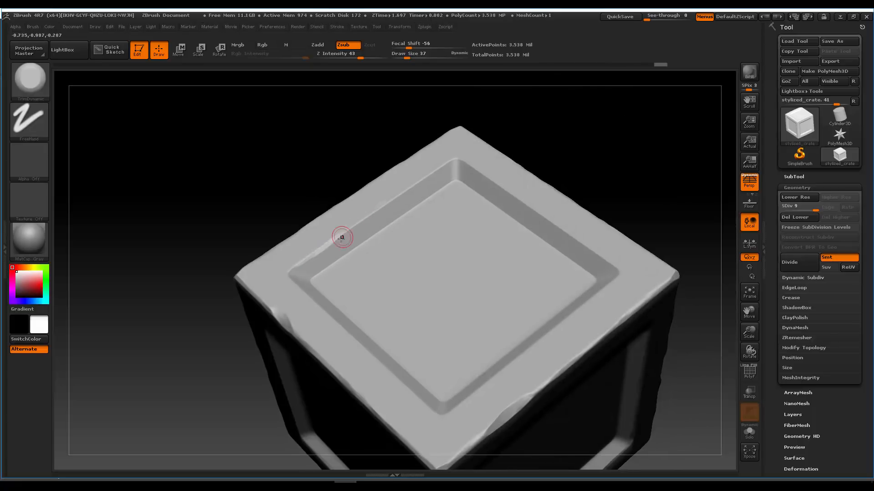
right_drag(480, 151, 428, 156)
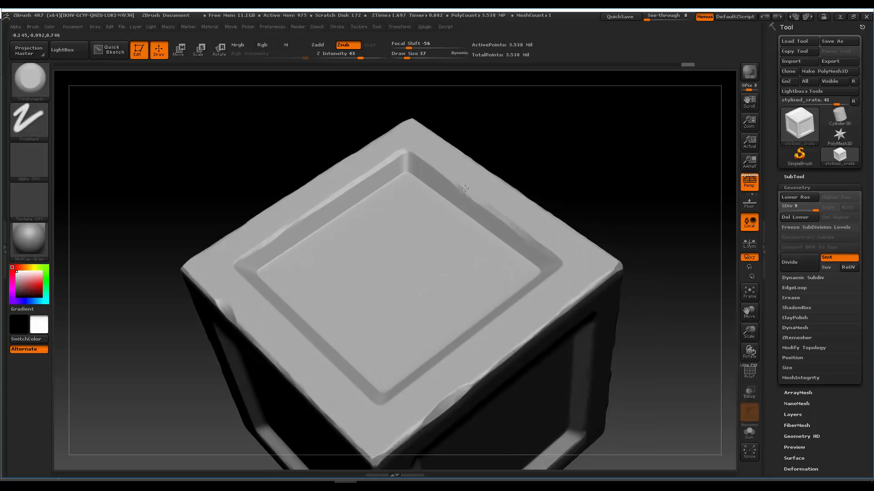
right_drag(447, 172, 549, 176)
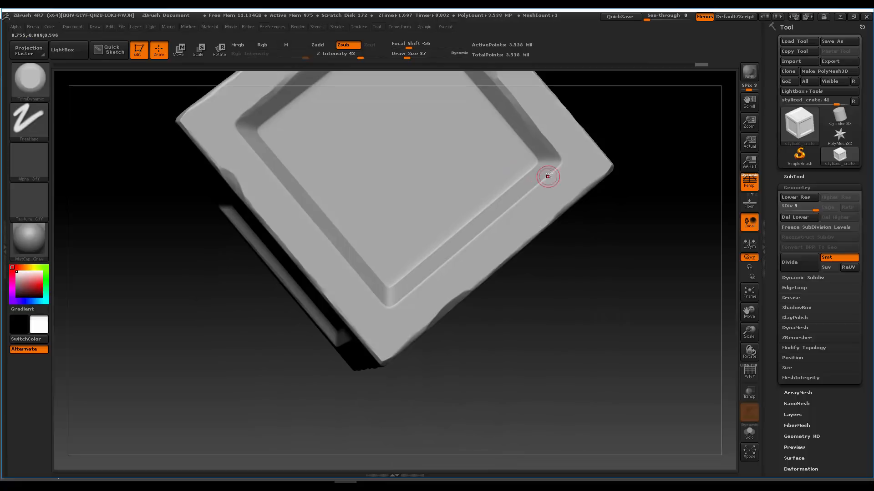
drag(502, 214, 473, 241)
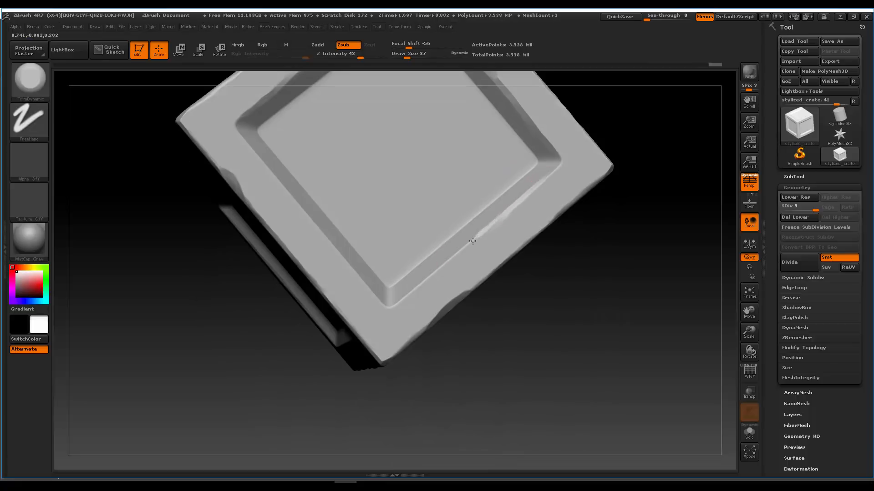
mouse_move(389, 309)
right_down()
mouse_move(400, 288)
mouse_move(322, 241)
right_up()
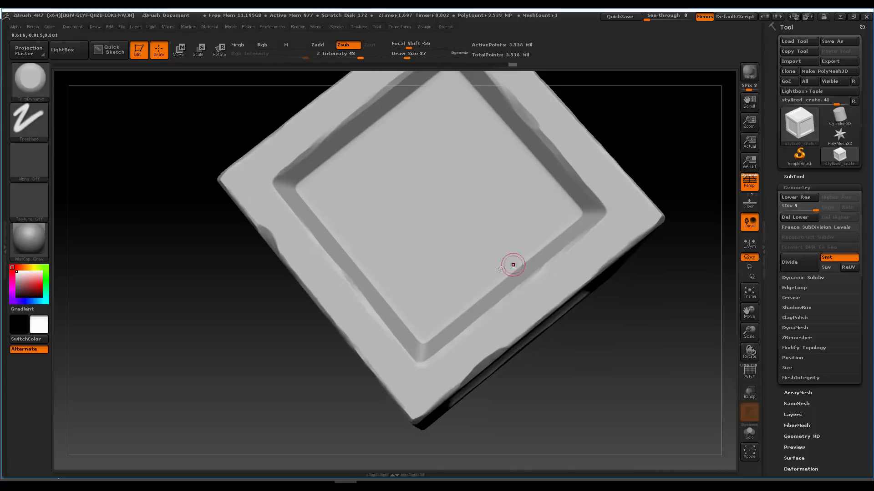
mouse_move(511, 263)
right_down()
mouse_move(501, 318)
mouse_move(487, 246)
mouse_move(496, 240)
mouse_move(462, 209)
mouse_move(470, 201)
mouse_move(443, 228)
mouse_move(553, 291)
mouse_move(403, 272)
right_up()
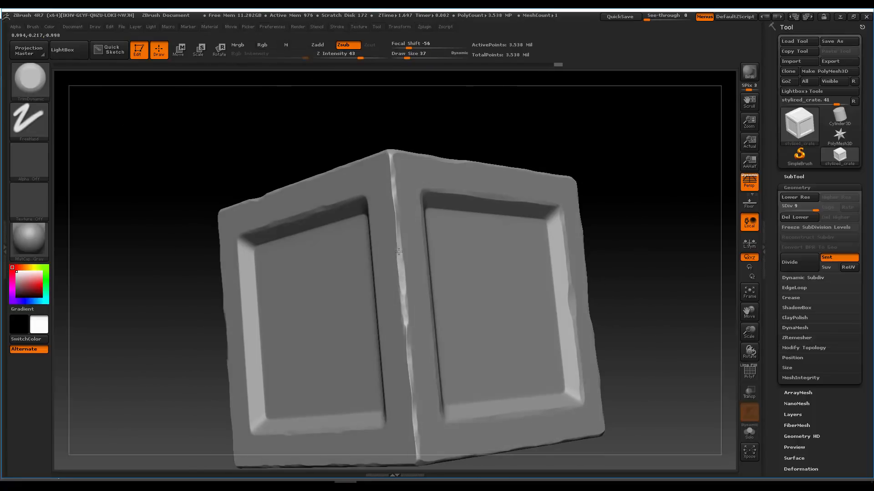
mouse_move(442, 216)
right_down()
mouse_move(436, 228)
mouse_move(440, 191)
mouse_move(465, 185)
right_up()
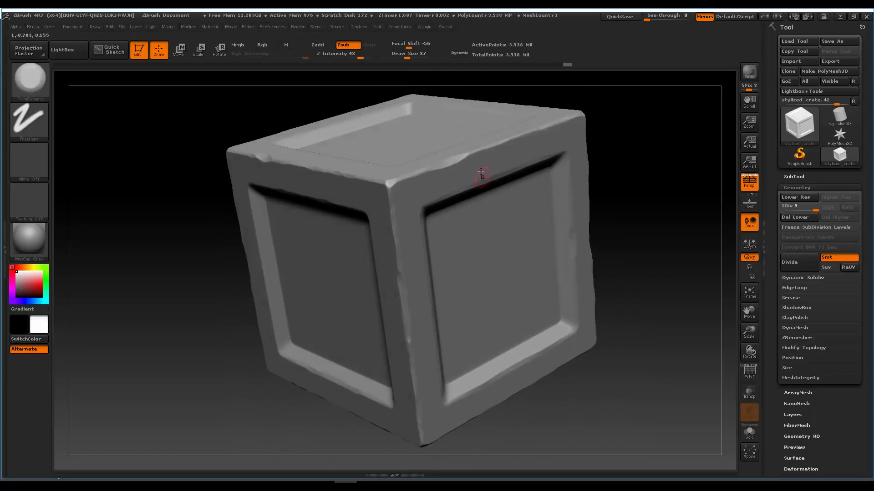
- Select the Orb_Cracks brush for the panel surfaces and undo the last stroke
key(b)
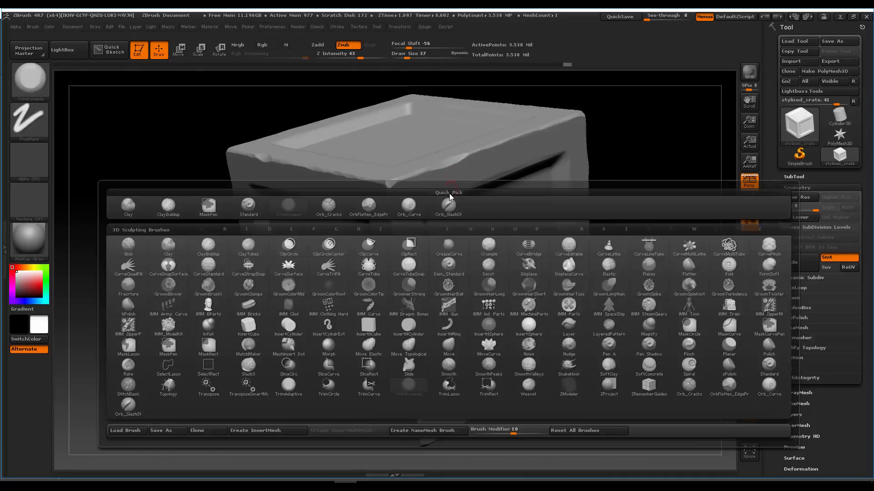
key(b)
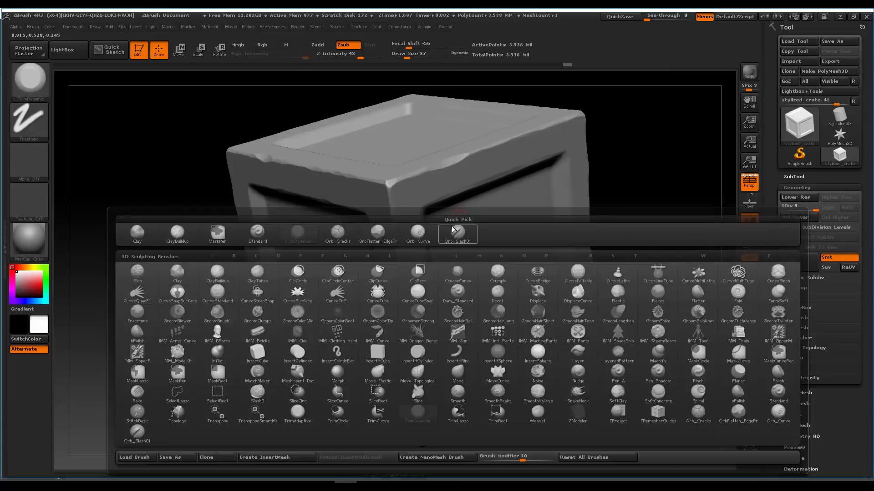
click(342, 236)
mouse_move(460, 186)
right_down()
mouse_move(487, 205)
mouse_move(484, 220)
mouse_move(493, 192)
mouse_move(514, 183)
right_up()
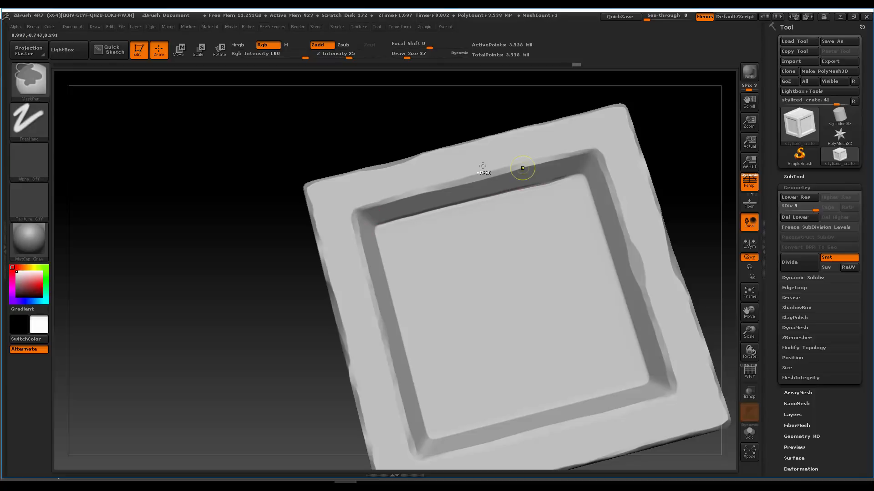
key(ctrl+z)
right_drag(355, 132, 408, 123)
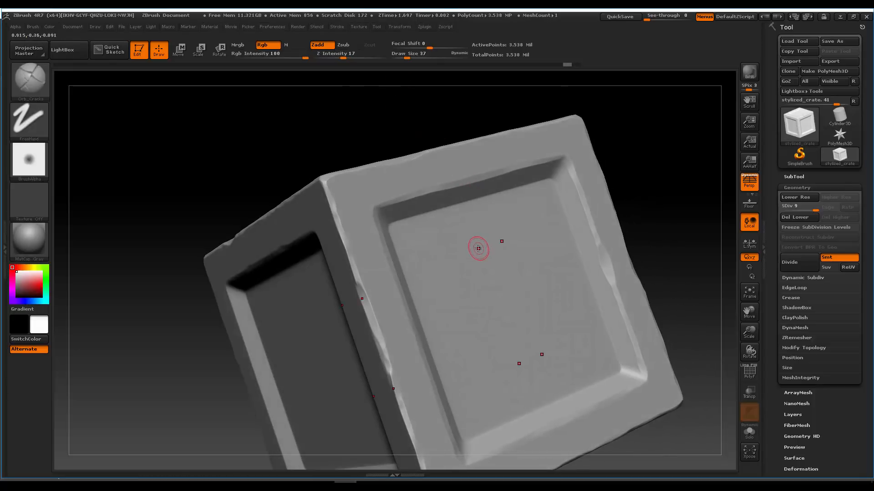
- Carve Orb_Cracks seams along the recessed panel's inner edges and diagonal mitre seams across the frame's corners
right_drag(433, 193, 412, 218)
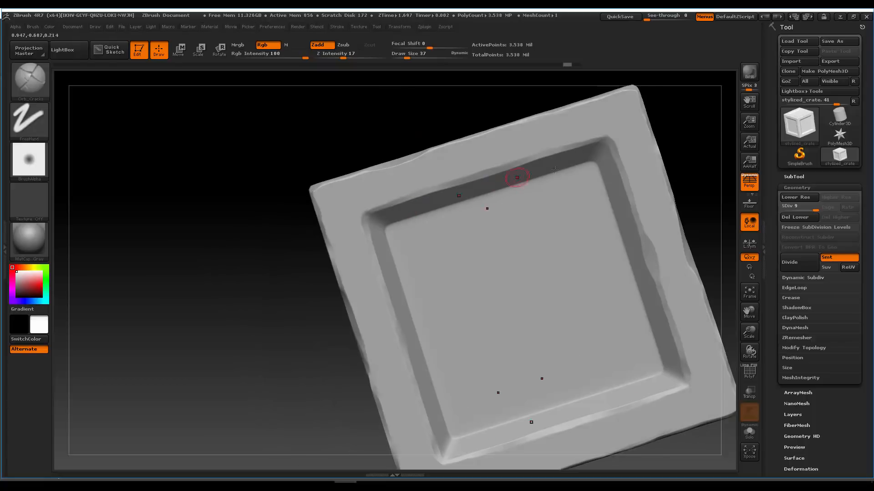
drag(590, 160, 524, 179)
right_drag(524, 180, 488, 220)
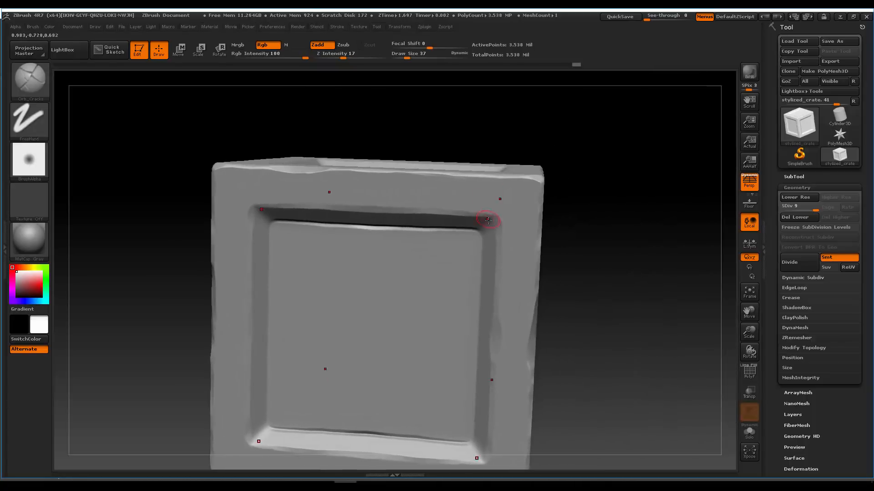
mouse_move(493, 218)
mouse_down()
mouse_move(537, 180)
mouse_move(489, 224)
mouse_up()
key(ctrl+z)
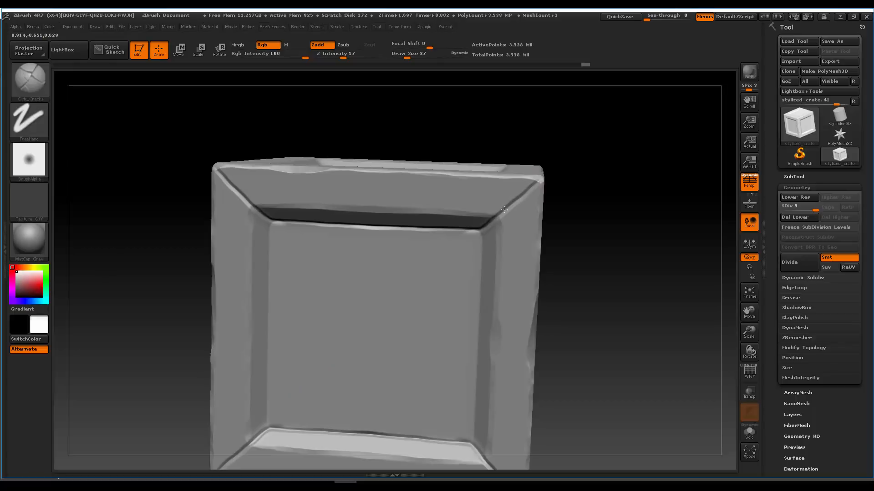
- Carve short wood-grain cracks inward from the mitre seams on the frame's upper beam and undo the last stroke
mouse_move(515, 172)
right_down()
mouse_move(478, 213)
mouse_move(565, 165)
right_up()
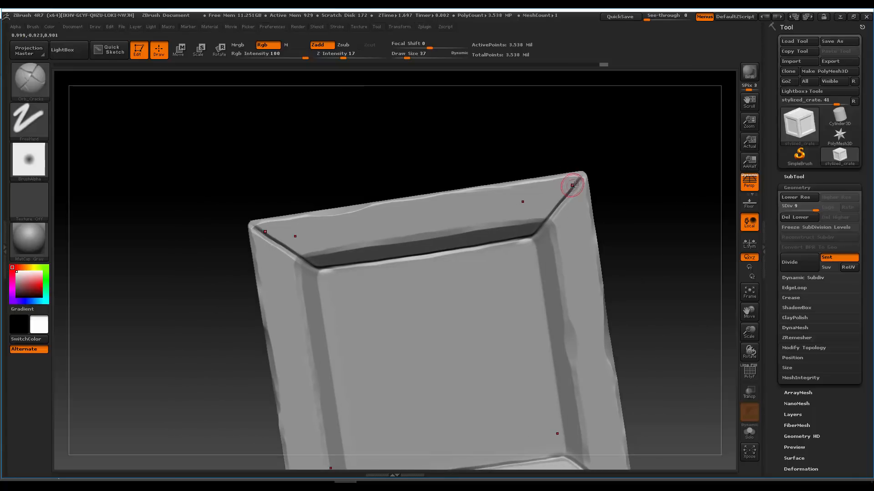
right_drag(496, 186, 486, 181)
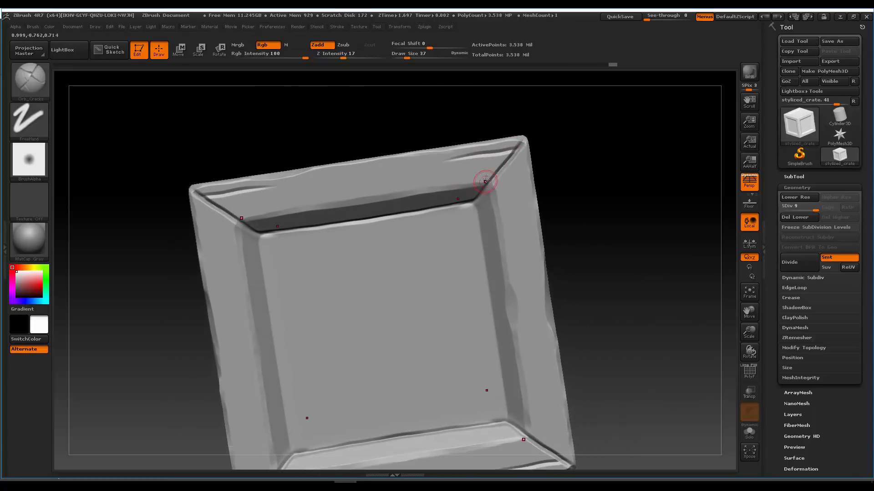
drag(488, 176, 391, 189)
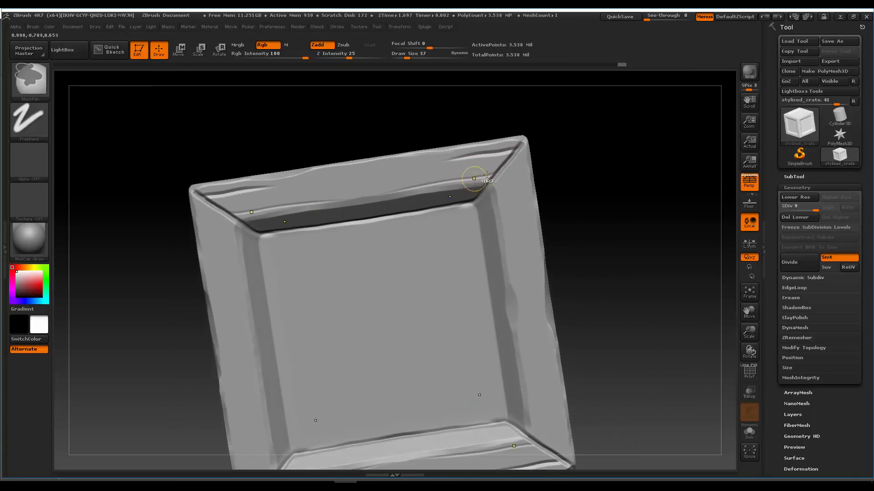
key(ctrl+z)
right_drag(449, 176, 539, 199)
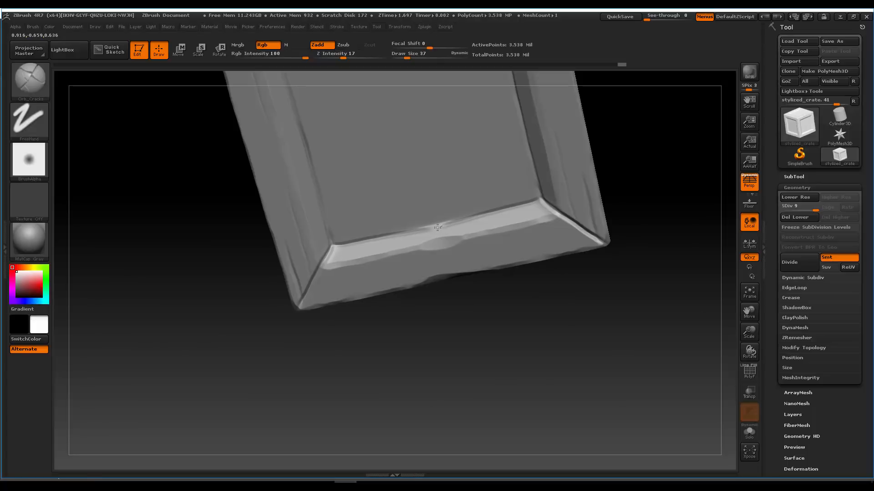
- Crease the recessed panel's lower inner edge and carve grain cracks running inward from both corners of the lower beam
drag(437, 228, 420, 229)
key(ctrl+z)
right_drag(480, 219, 537, 191)
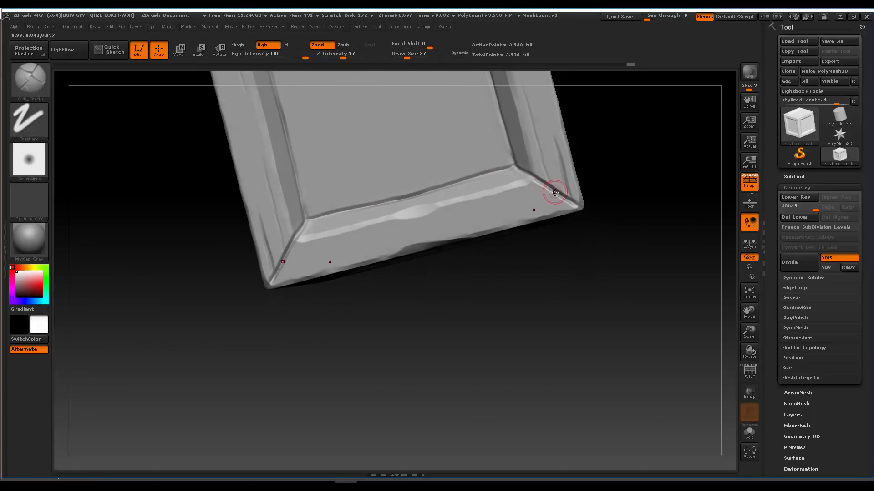
drag(521, 201, 459, 218)
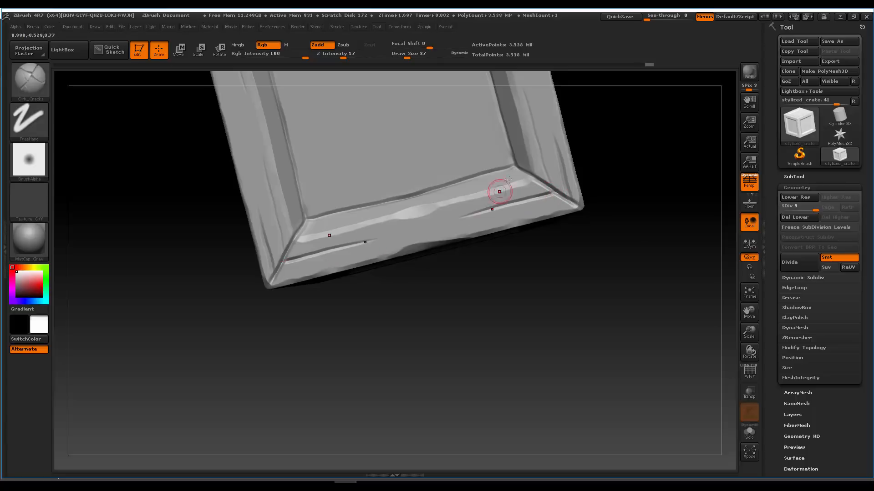
mouse_move(499, 191)
right_down()
mouse_move(519, 216)
mouse_move(468, 237)
mouse_move(435, 266)
mouse_move(520, 247)
mouse_move(470, 215)
mouse_move(495, 234)
mouse_move(457, 219)
right_up()
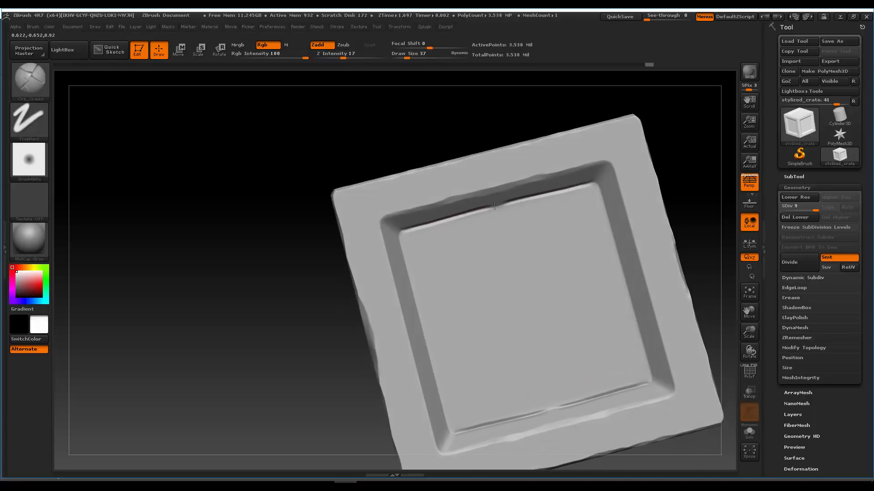
- Carve the panel-edge crease and diagonal mitre seams at the frame corners of the neighbouring crate face
ctrl+right_drag(446, 197, 441, 244)
ctrl+right_drag(452, 205, 396, 198)
alt+right_drag(396, 198, 464, 226)
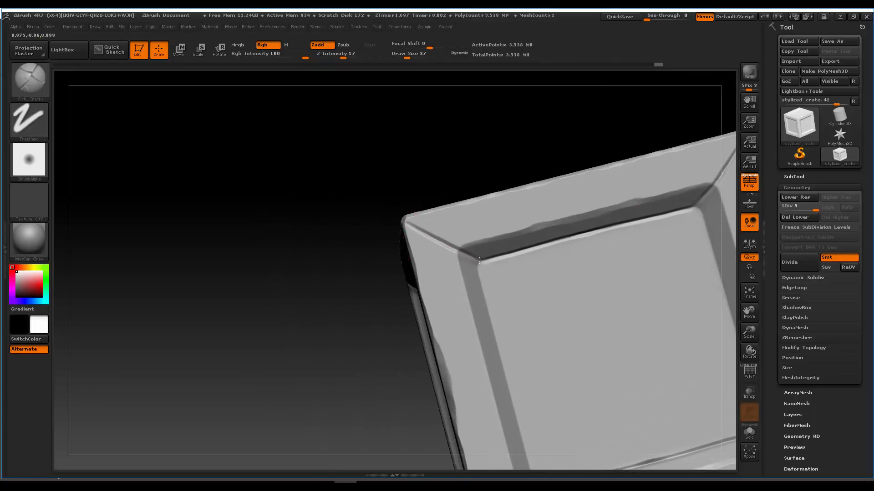
right_drag(454, 248, 473, 235)
drag(429, 256, 437, 234)
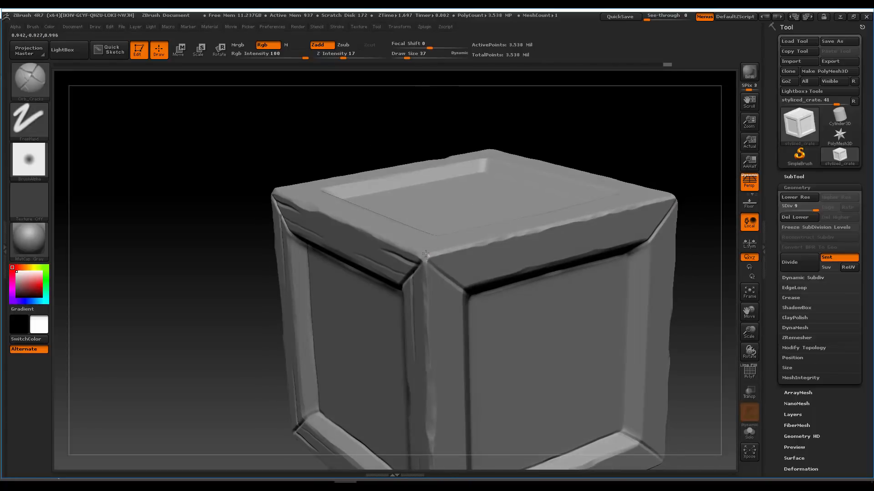
- Cut mitre seams across the frame corners of the remaining crate face, undoing a misplaced stroke
right_drag(437, 243, 364, 184)
drag(353, 164, 404, 203)
key(ctrl+z)
mouse_move(405, 204)
right_down()
mouse_move(435, 218)
mouse_move(547, 214)
right_up()
shift+drag(505, 248, 439, 290)
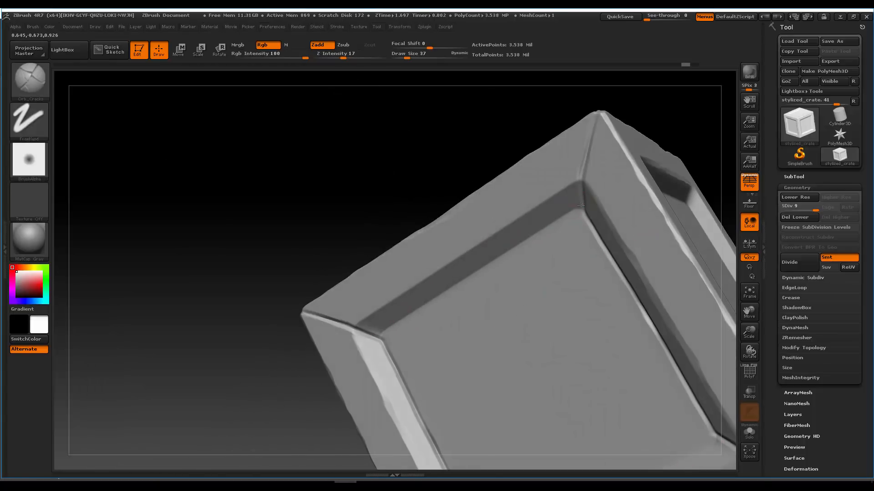
- Crease the inner edge of this face's recessed panel and carve short grain cracks at the ends of its frame beams
drag(581, 205, 469, 276)
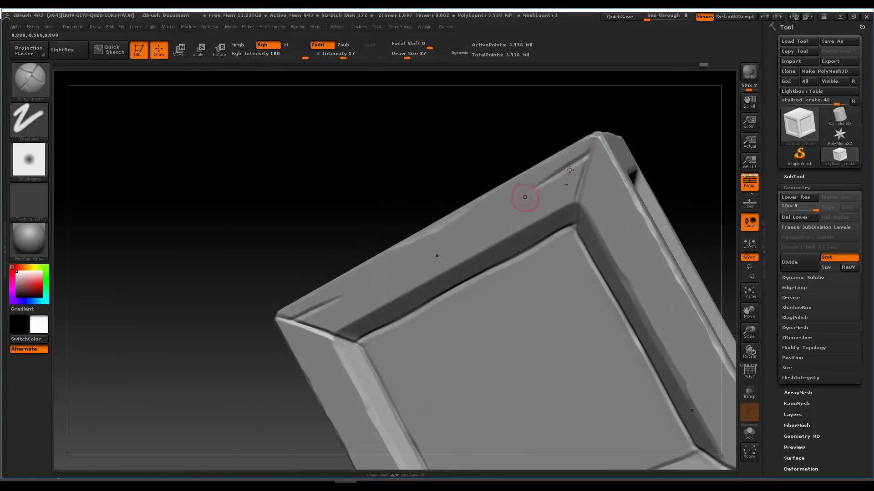
mouse_move(400, 282)
mouse_down()
mouse_move(582, 183)
mouse_move(467, 263)
mouse_move(536, 178)
mouse_move(538, 188)
mouse_move(464, 279)
mouse_move(495, 240)
mouse_move(488, 228)
mouse_up()
drag(597, 171, 395, 237)
drag(412, 249, 594, 193)
mouse_move(423, 187)
mouse_down()
mouse_move(491, 224)
mouse_move(537, 207)
mouse_move(460, 206)
mouse_move(452, 287)
mouse_move(483, 337)
mouse_move(462, 195)
mouse_move(433, 230)
mouse_move(441, 244)
mouse_move(460, 207)
mouse_move(473, 237)
mouse_up()
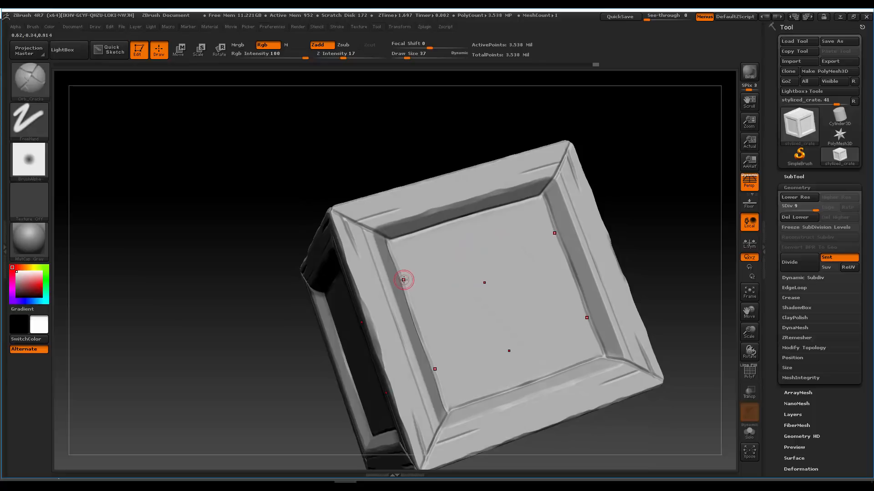
- Undo the thin plank grooves, set the draw size to 56, and carve two parallel grooves dividing the recessed panel into three planks
key(space)
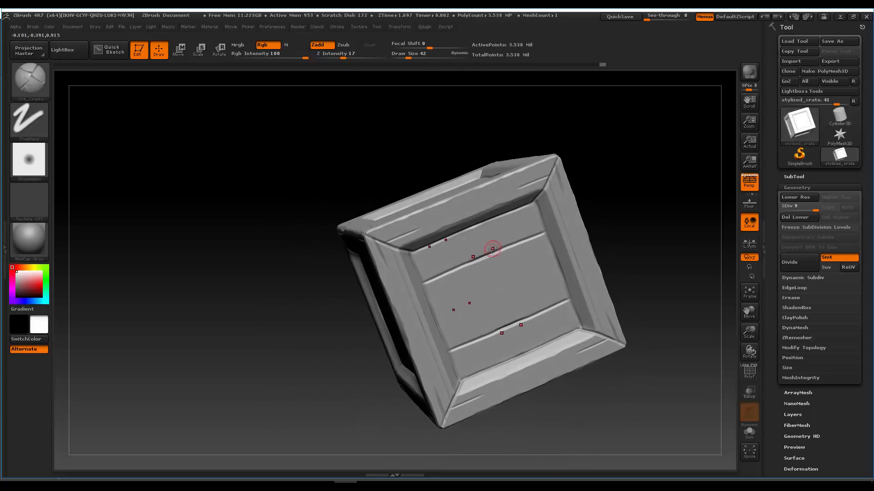
key(ctrl+z)
key(space)
click(450, 292)
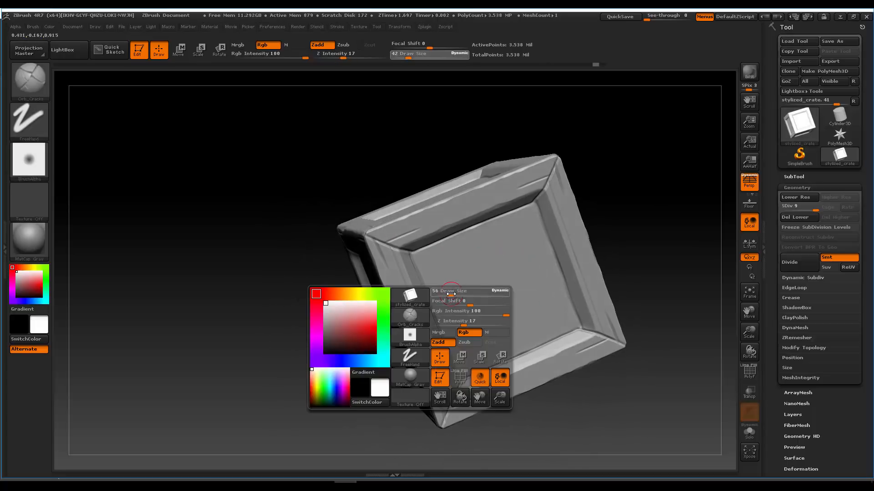
drag(427, 294, 549, 246)
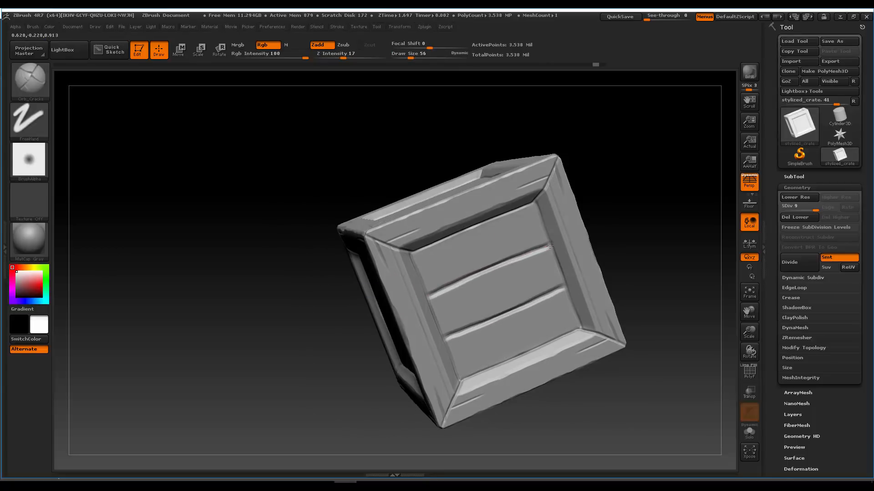
- Carve two parallel plank grooves across the adjacent face's recessed panel, undoing and redrawing the uneven strokes
ctrl+right_drag(529, 228, 487, 203)
mouse_move(487, 203)
right_down()
mouse_move(489, 237)
mouse_move(500, 231)
mouse_move(487, 214)
mouse_move(478, 241)
mouse_move(451, 227)
mouse_move(427, 194)
mouse_move(432, 216)
right_up()
right_drag(432, 216, 416, 201)
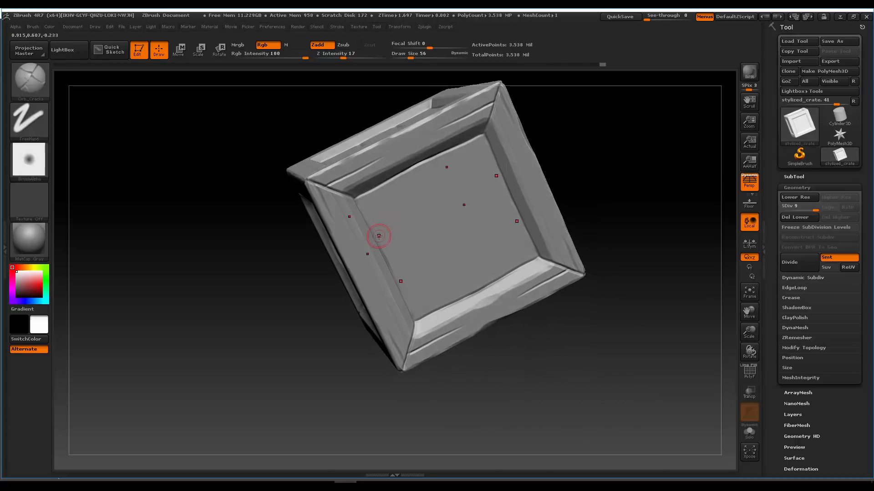
drag(393, 228, 499, 173)
key(ctrl+z)
key(ctrl+z)
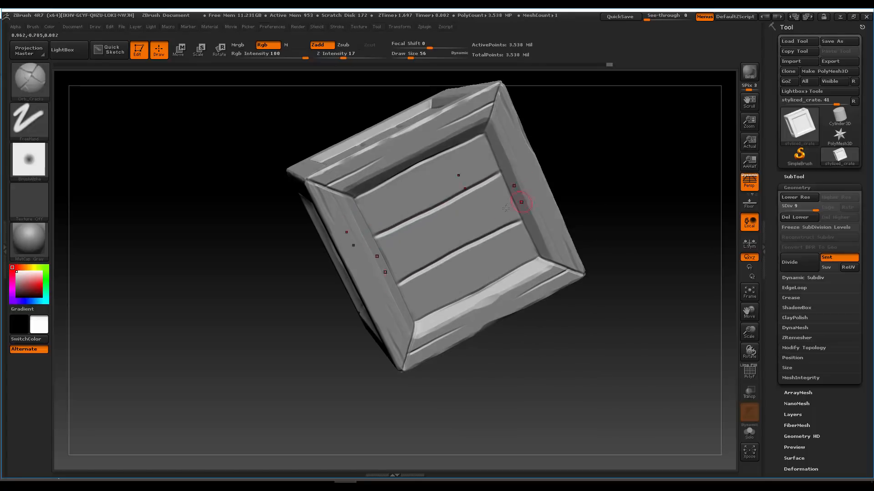
- Carve parallel diagonal plank grooves across the recessed panel of the face that has no planks yet
right_drag(505, 209, 458, 272)
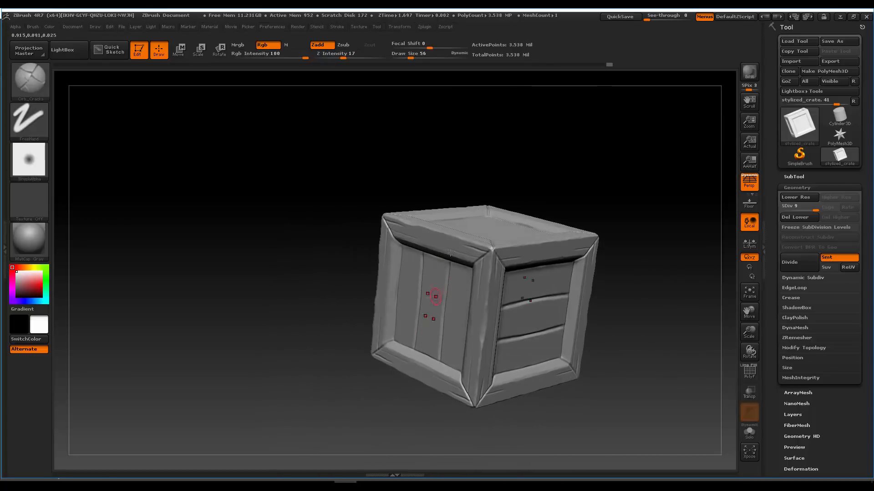
right_drag(452, 361, 449, 248)
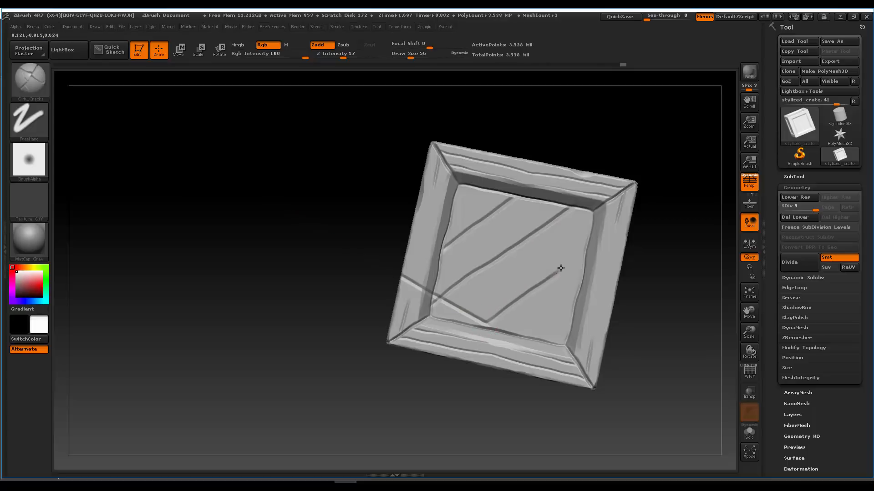
drag(478, 327, 521, 302)
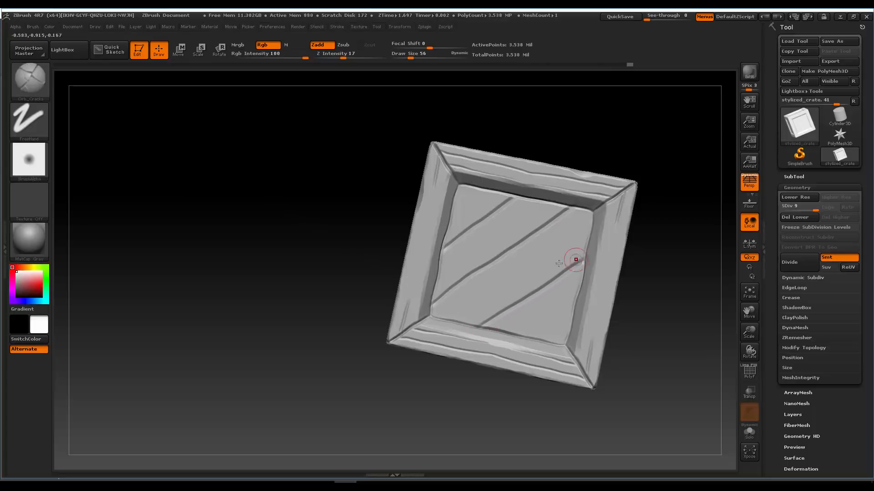
alt+right_drag(553, 266, 500, 216)
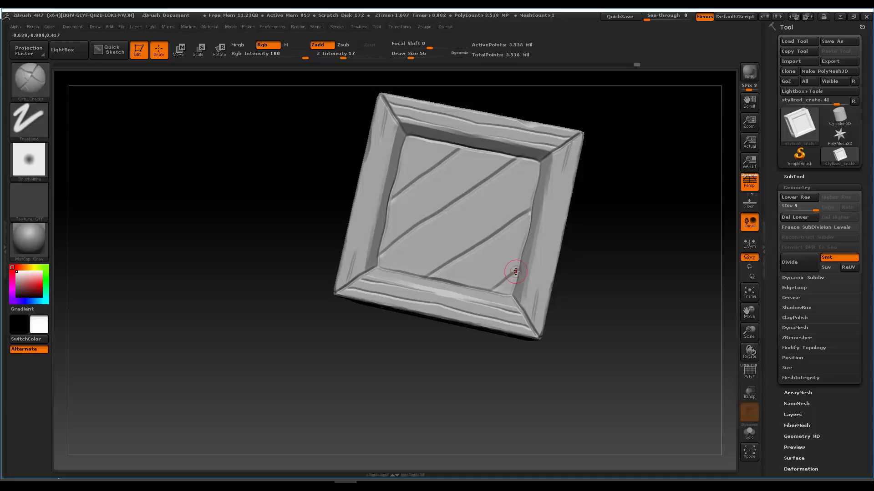
- Carve matching diagonal plank grooves across the recessed panel on the opposite crate face
mouse_move(515, 272)
right_down()
mouse_move(482, 226)
mouse_move(479, 288)
mouse_move(495, 230)
mouse_move(483, 217)
right_up()
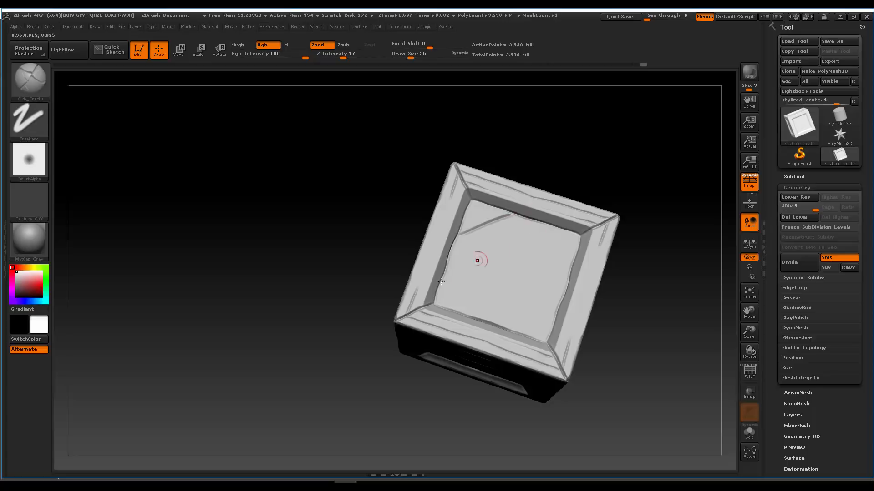
drag(441, 277, 525, 242)
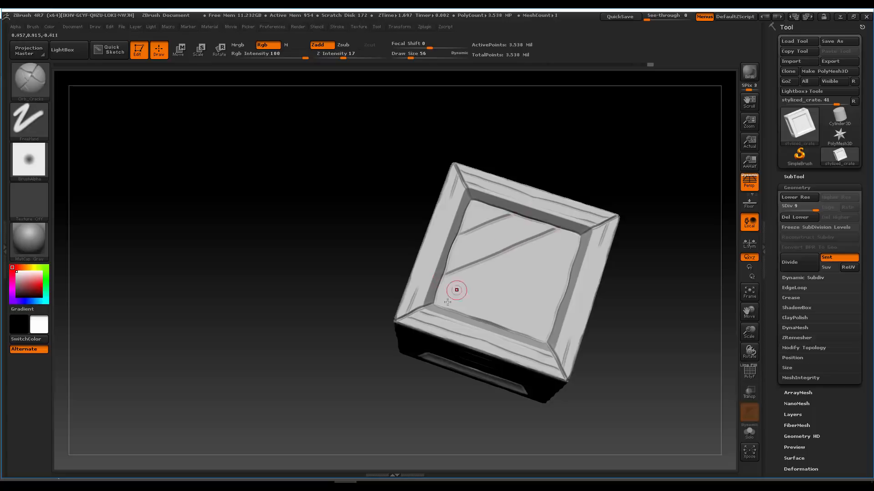
drag(500, 296, 564, 270)
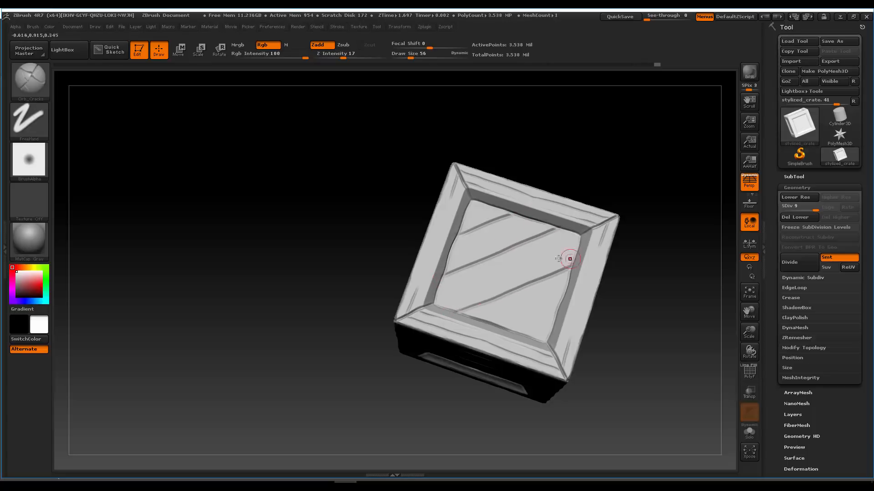
mouse_move(524, 280)
alt+right_down()
mouse_move(497, 236)
mouse_move(511, 237)
mouse_move(530, 156)
mouse_move(566, 221)
mouse_move(537, 246)
mouse_move(507, 250)
mouse_move(514, 230)
mouse_move(651, 188)
alt+right_up()
- Set the draw size to 47 and carve long wavy wood-grain lines along the frame beams around the planked panels
key(space)
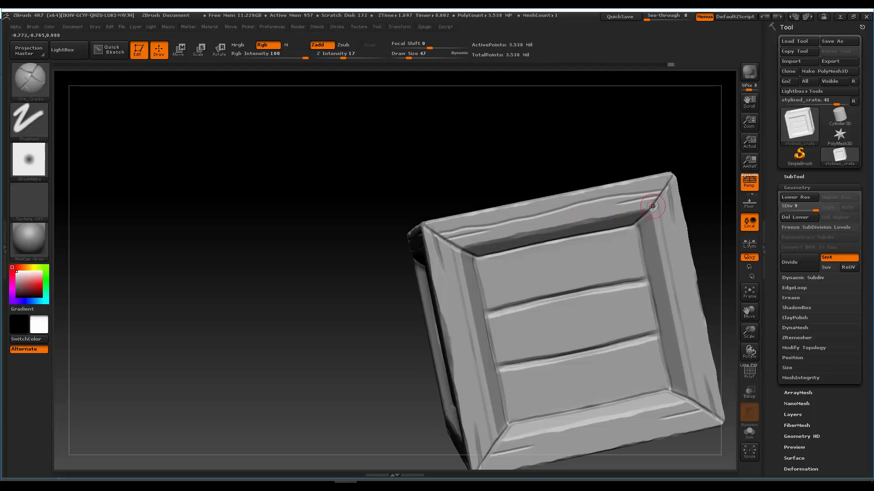
right_drag(556, 203, 616, 220)
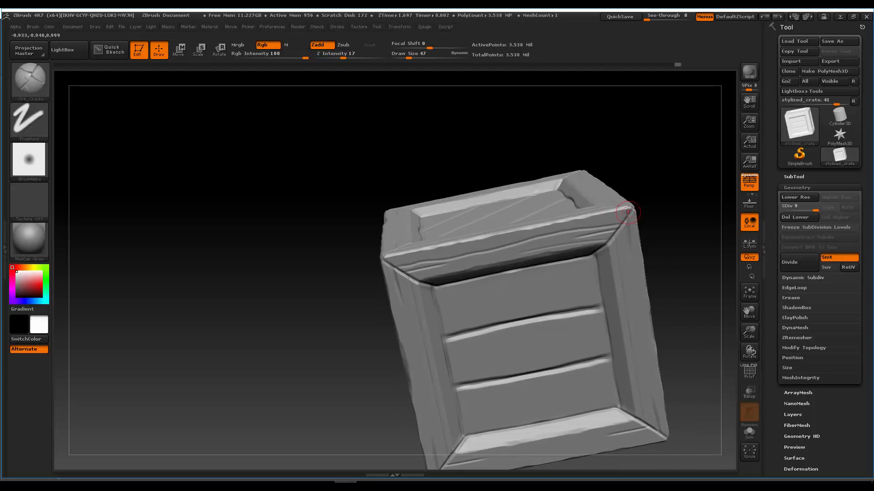
mouse_move(509, 238)
right_down()
mouse_move(452, 239)
mouse_move(497, 216)
right_up()
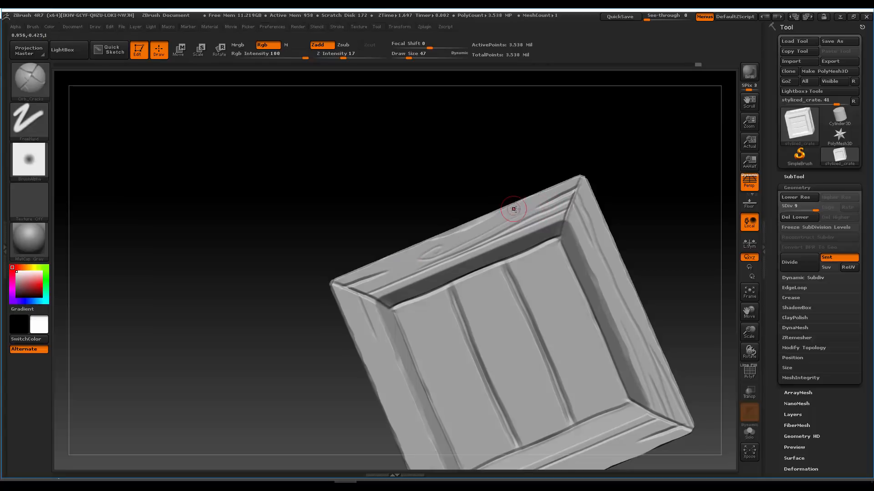
- Try carving a round wood knot into the upper frame beam and undo the knot strokes
key(ctrl+z)
drag(483, 205, 468, 232)
right_drag(490, 228, 483, 207)
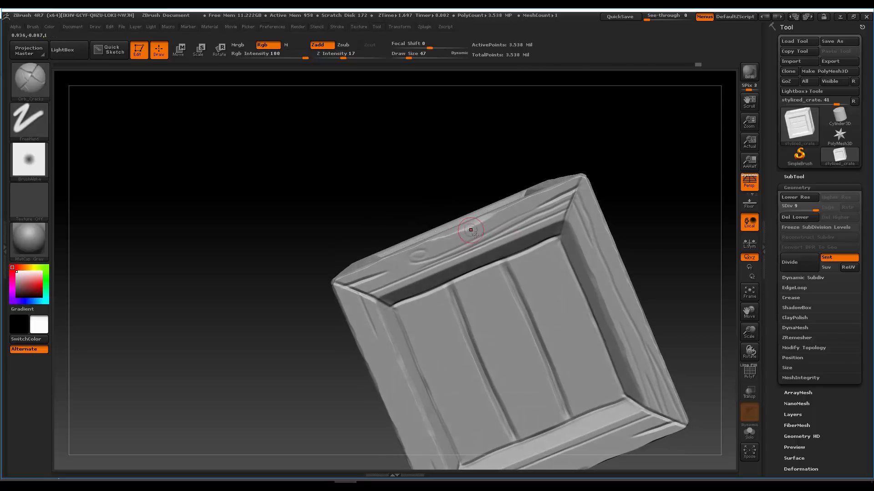
key(ctrl+z)
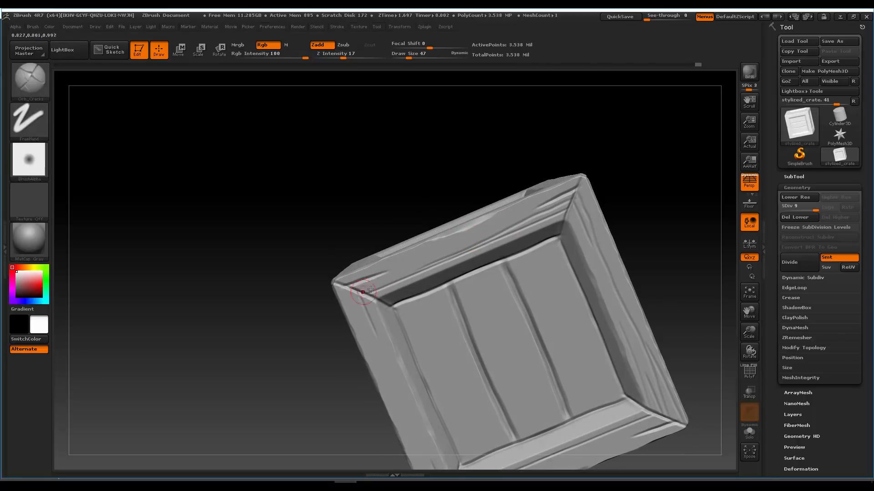
- Carve long wood-grain lines along the lower frame beam of the face with vertical planks
alt+right_drag(482, 262, 483, 186)
mouse_move(484, 186)
right_down()
mouse_move(448, 141)
mouse_move(484, 186)
right_up()
alt+right_drag(556, 328, 518, 177)
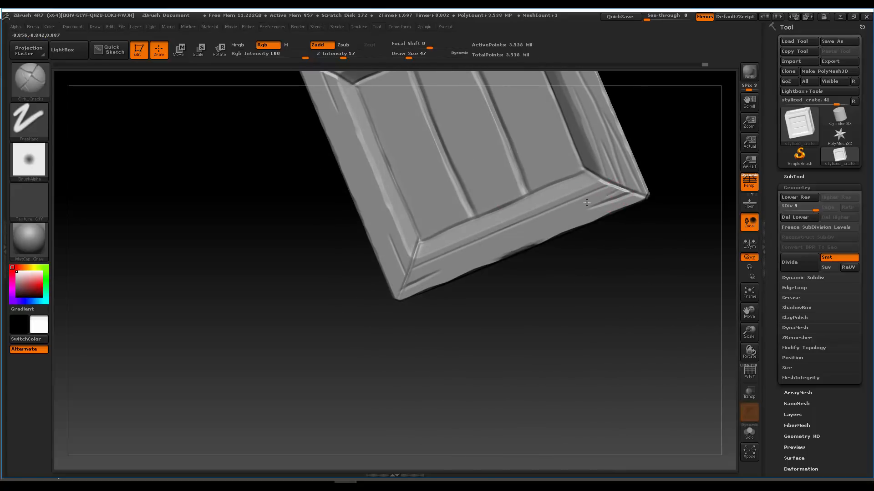
mouse_move(587, 202)
mouse_down()
mouse_move(473, 241)
mouse_move(440, 263)
mouse_up()
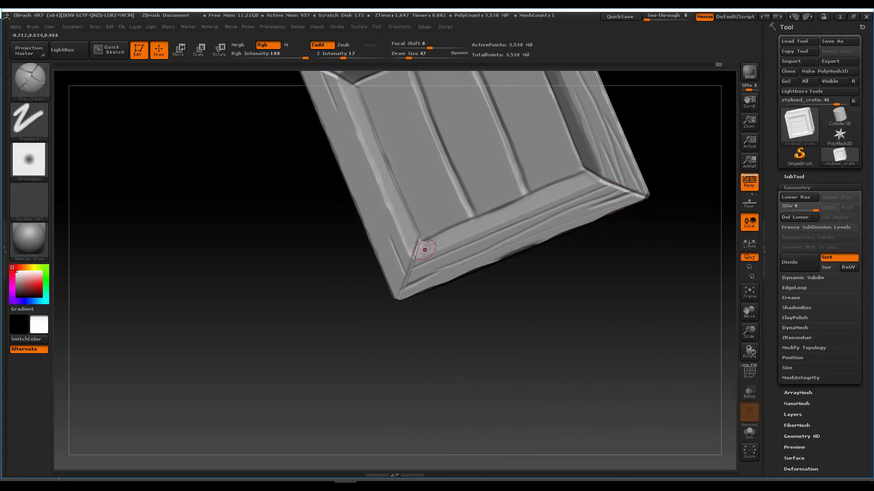
right_drag(427, 240, 490, 230)
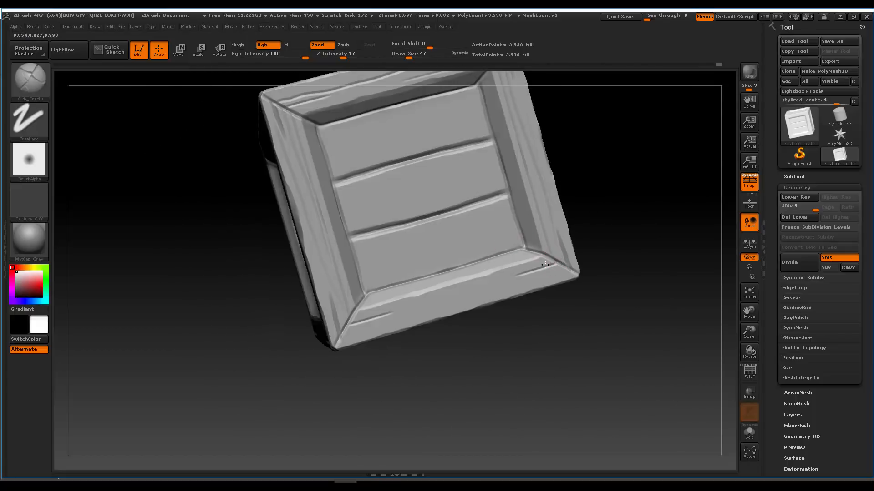
- Carve long wavy grain lines across the lower frame beam of the three-plank face, undoing the first stray strokes
drag(545, 265, 487, 281)
key(ctrl+z)
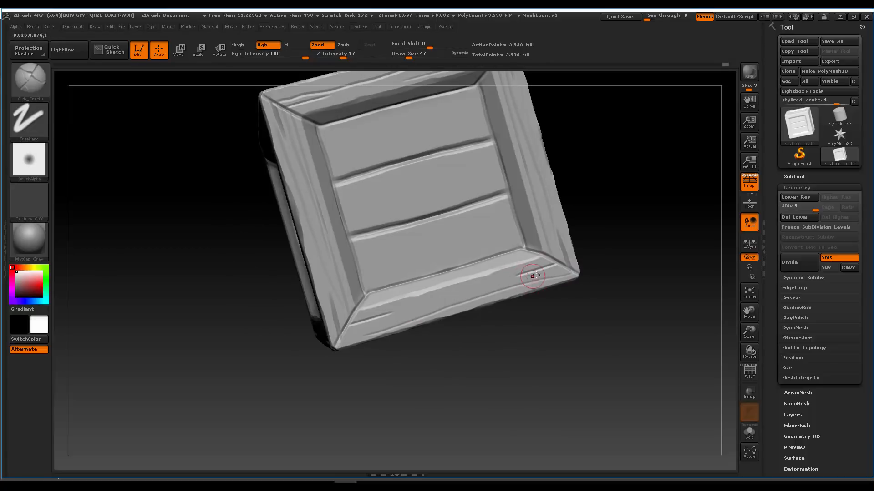
drag(482, 293, 413, 309)
key(ctrl+z)
drag(522, 272, 360, 336)
alt+right_drag(465, 217, 484, 226)
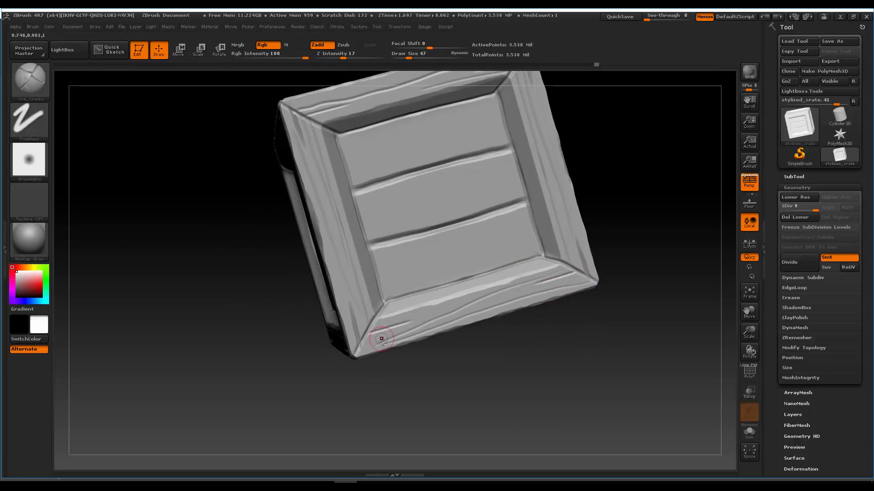
- Carve wood-grain lines along all three planks of the recessed panel, with a spiral wood knot in the lowest plank
right_drag(390, 312, 510, 228)
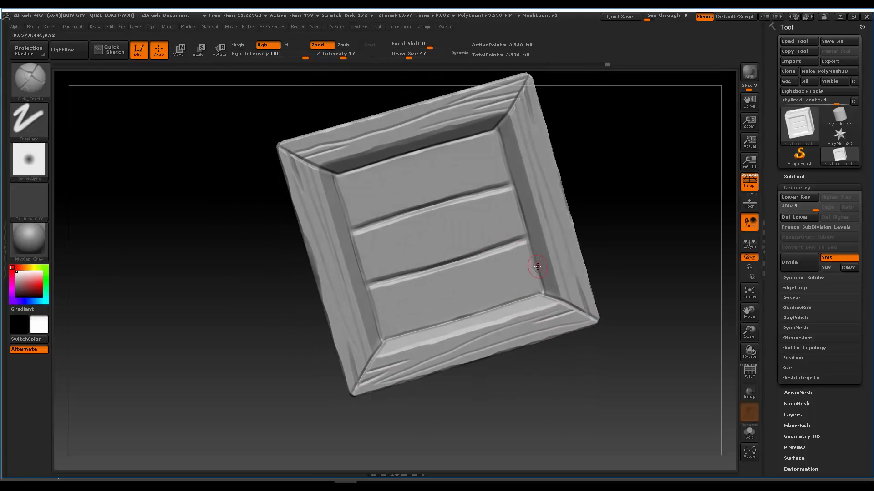
drag(532, 254, 397, 306)
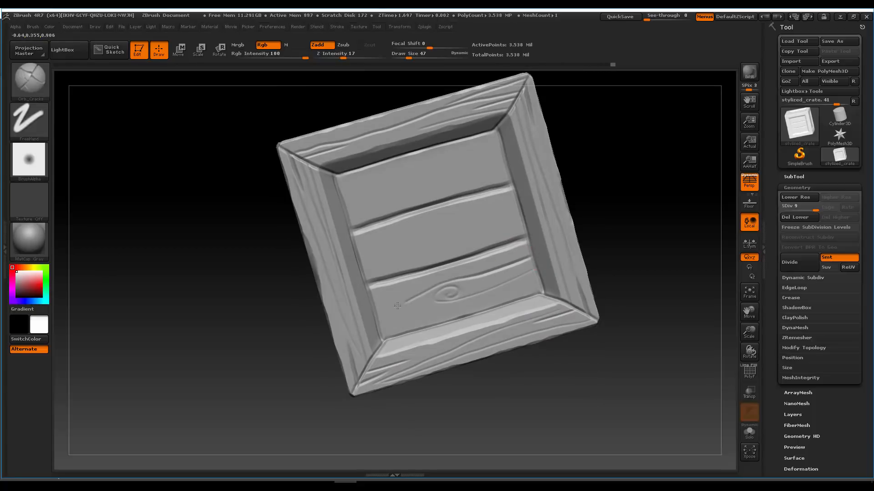
drag(539, 284, 422, 317)
drag(531, 253, 482, 266)
alt+right_drag(433, 218, 471, 243)
drag(521, 267, 401, 304)
mouse_move(521, 239)
mouse_down()
mouse_move(395, 277)
mouse_move(556, 242)
mouse_up()
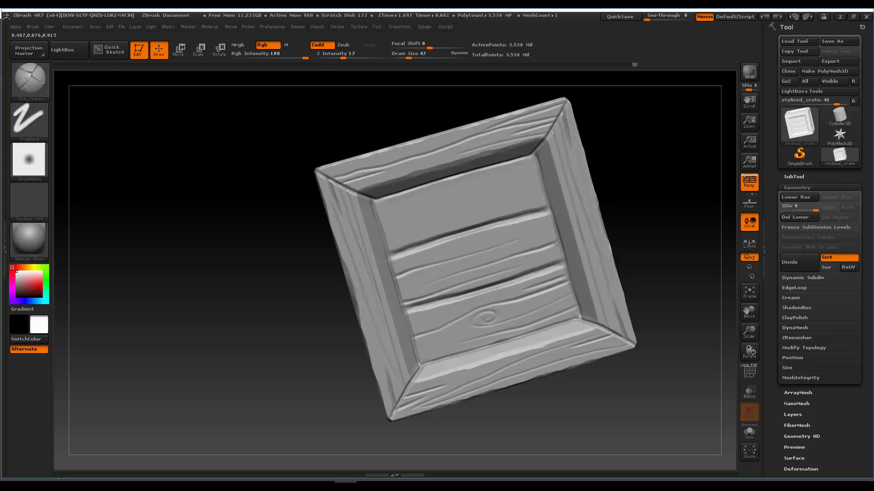
alt+right_drag(501, 234, 506, 271)
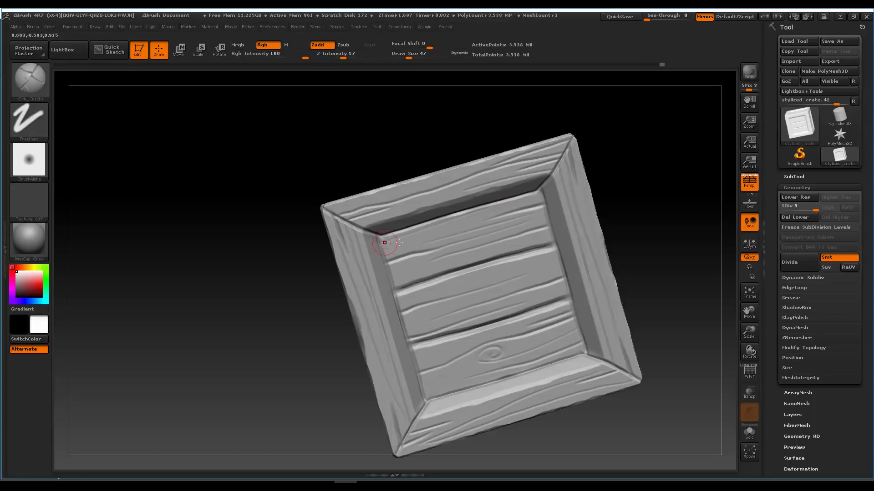
alt+right_drag(520, 256, 525, 216)
drag(556, 219, 480, 239)
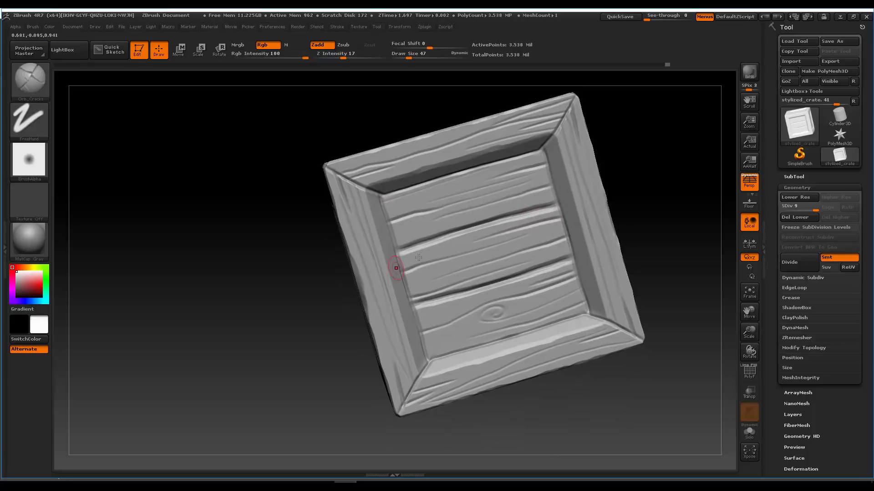
- Add grain lines along the side frame beams and their inner bevels on the face with the wood knot
mouse_move(525, 216)
ctrl+right_down()
mouse_move(497, 201)
mouse_move(514, 226)
mouse_move(500, 205)
mouse_move(505, 236)
mouse_move(548, 253)
mouse_move(426, 258)
mouse_move(458, 256)
mouse_move(469, 204)
mouse_move(501, 192)
mouse_move(496, 284)
mouse_move(522, 238)
mouse_move(562, 206)
ctrl+right_up()
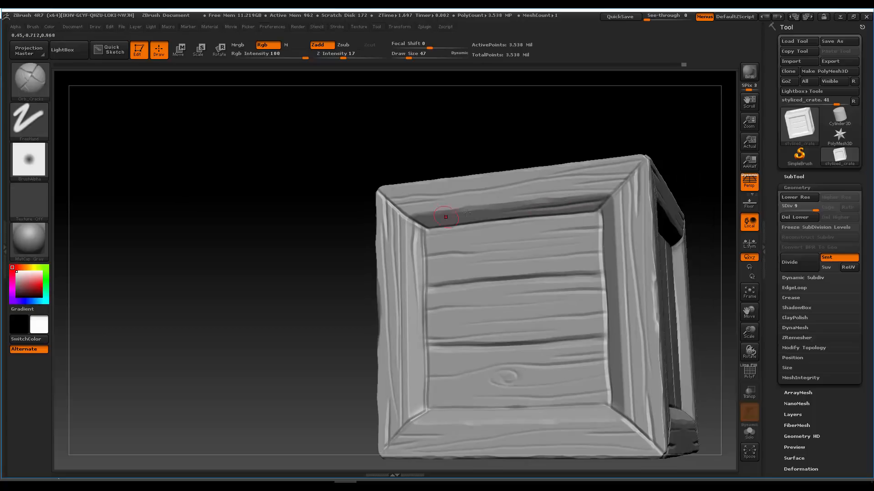
right_drag(467, 213, 415, 228)
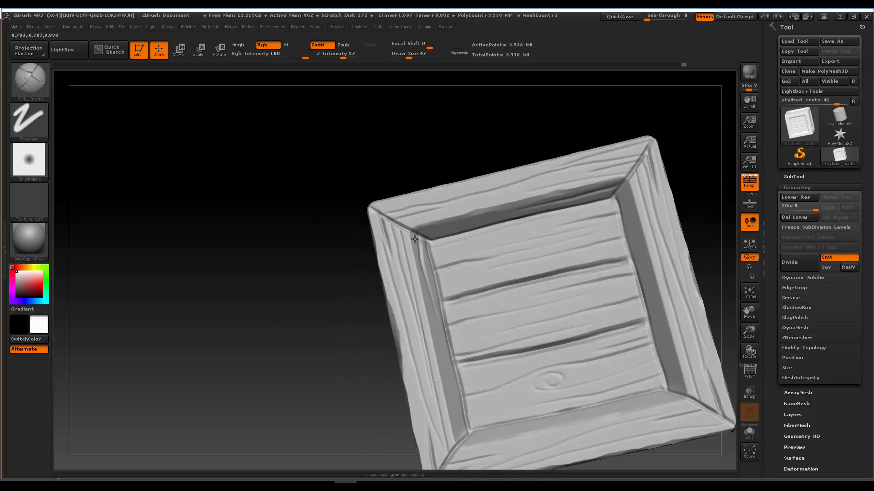
right_drag(526, 250, 480, 272)
- Carve long wood-grain lines along the frame beams around the panel with diagonal planks
mouse_move(471, 335)
alt+right_down()
mouse_move(501, 282)
mouse_move(499, 222)
mouse_move(524, 268)
mouse_move(555, 268)
mouse_move(566, 293)
alt+right_up()
right_drag(566, 294, 576, 314)
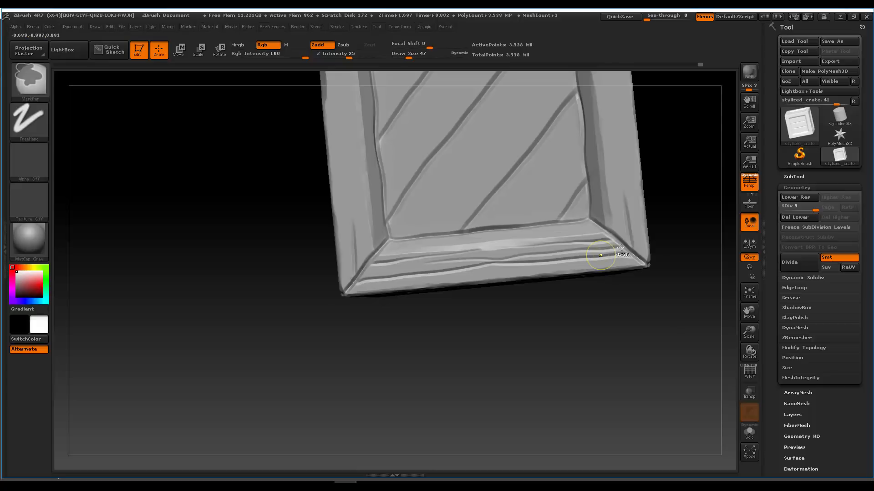
drag(590, 248, 485, 252)
alt+right_drag(514, 213, 484, 286)
mouse_move(485, 286)
ctrl+right_down()
mouse_move(506, 231)
mouse_move(523, 264)
mouse_move(546, 250)
mouse_move(542, 220)
mouse_move(580, 258)
mouse_move(589, 255)
ctrl+right_up()
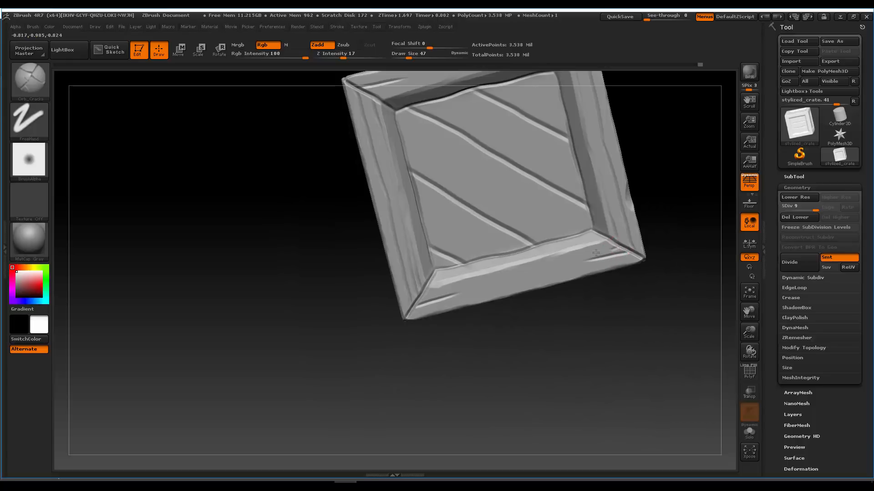
drag(596, 253, 485, 290)
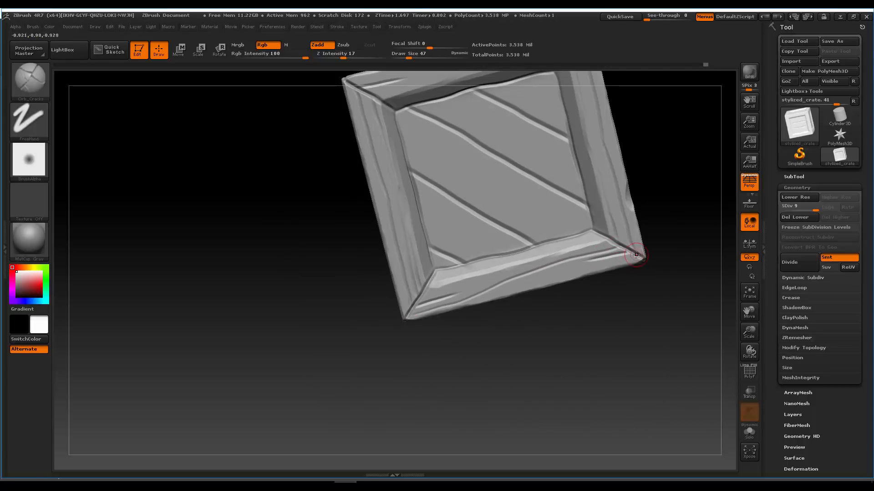
- Carve grain lines and a wood knot into the central diagonal plank, undoing the first knot and carving it again
mouse_move(520, 250)
right_down()
mouse_move(505, 247)
mouse_move(564, 255)
right_up()
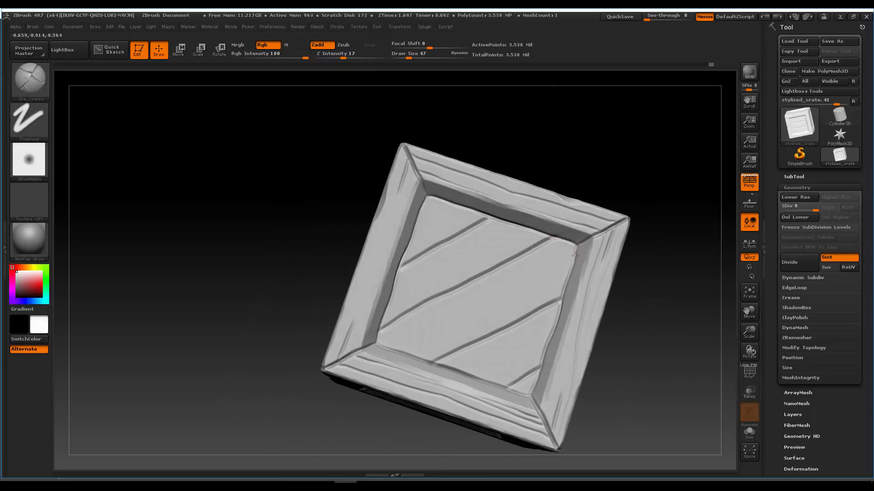
drag(465, 310, 568, 274)
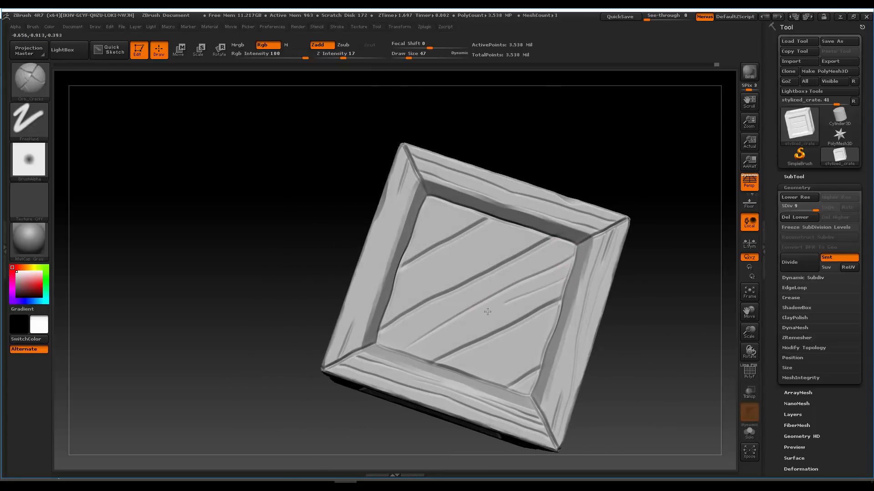
drag(494, 320, 493, 320)
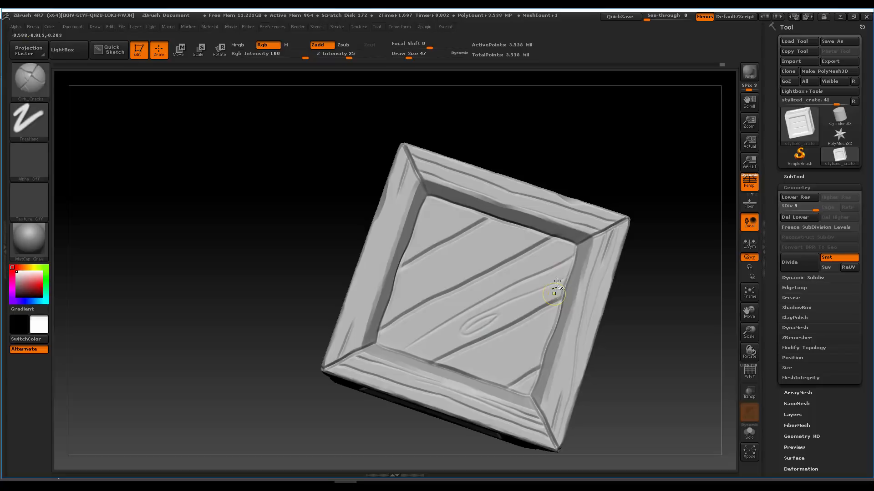
key(ctrl+z)
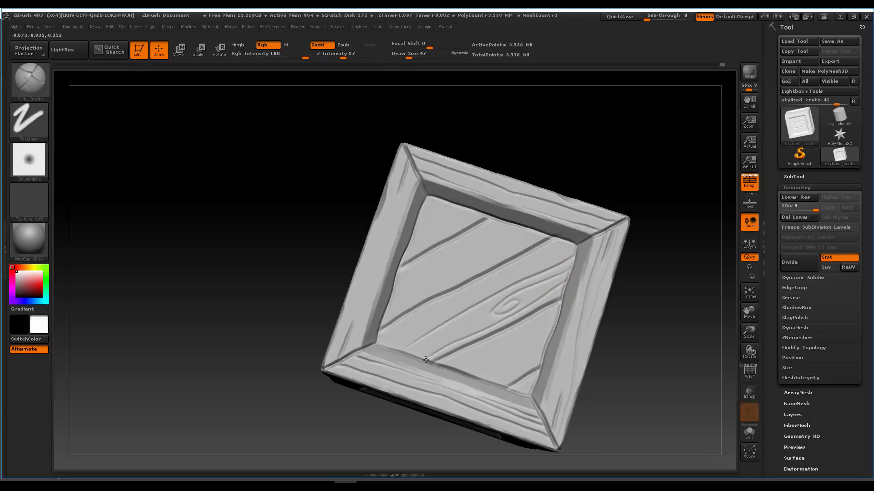
- Carve slanted wood-grain lines along the remaining diagonal planks, following the direction of each plank
alt+right_drag(505, 248, 500, 269)
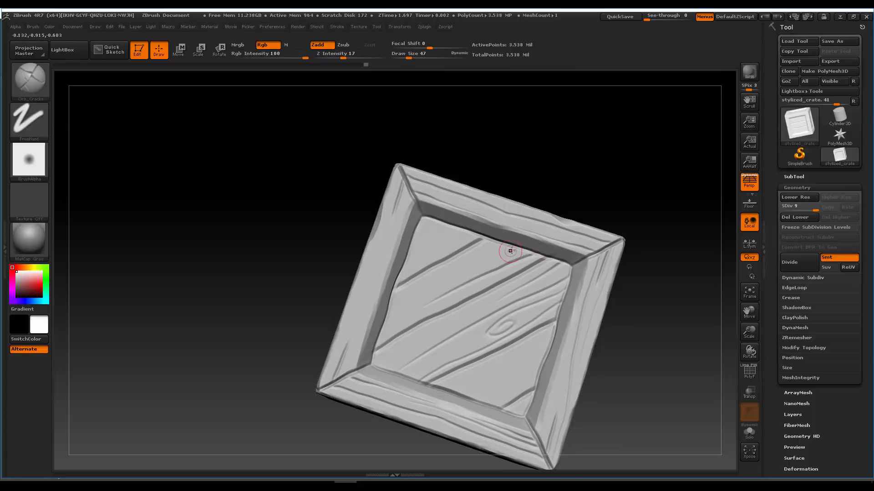
alt+right_drag(431, 260, 431, 284)
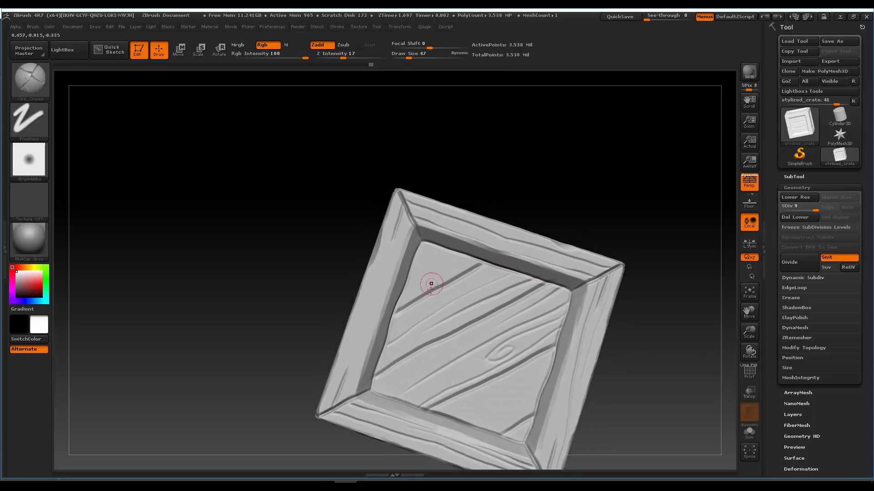
alt+right_drag(518, 346, 487, 277)
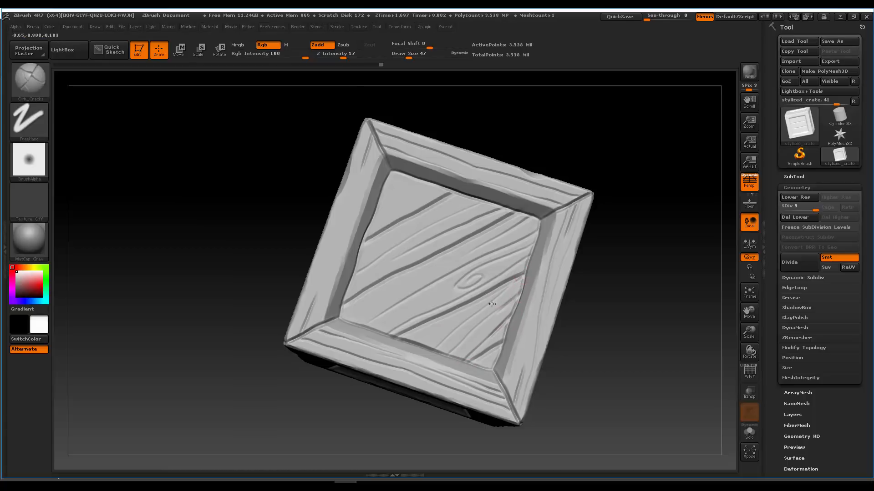
alt+right_drag(452, 277, 464, 332)
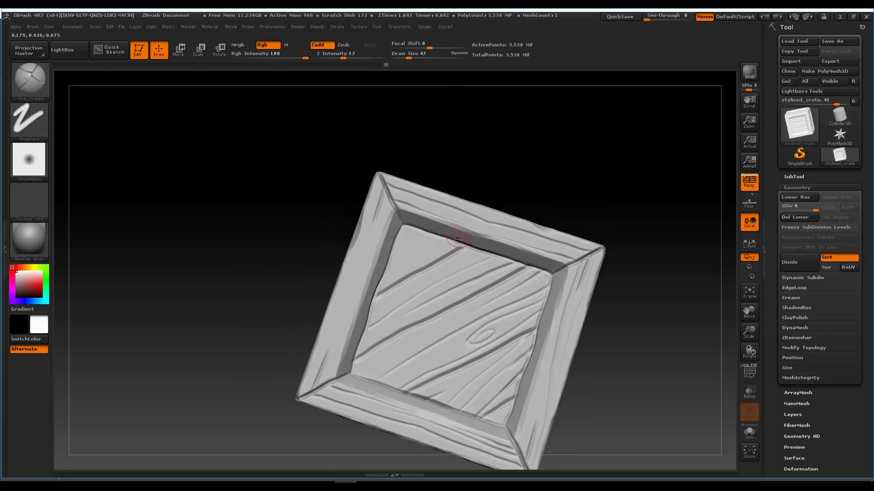
alt+right_drag(477, 244, 474, 218)
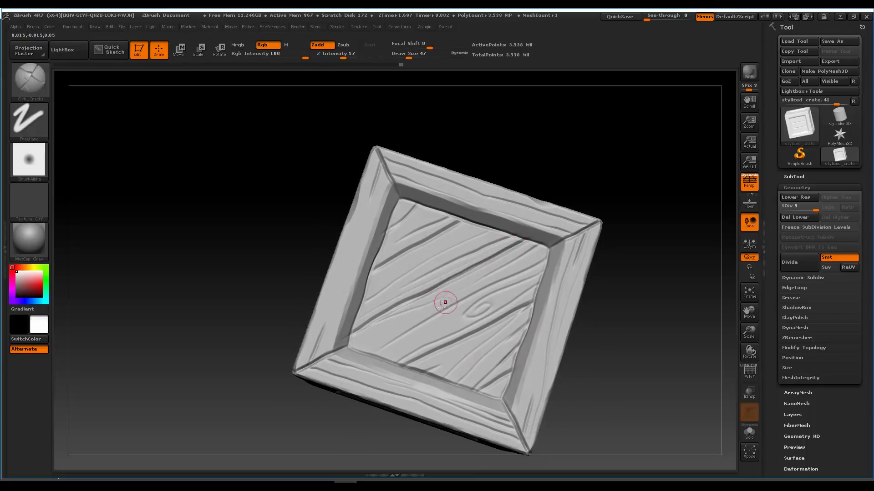
- Carve wavy wood-grain lines along the three planks of the next undetailed straight-plank face
right_drag(436, 272, 493, 233)
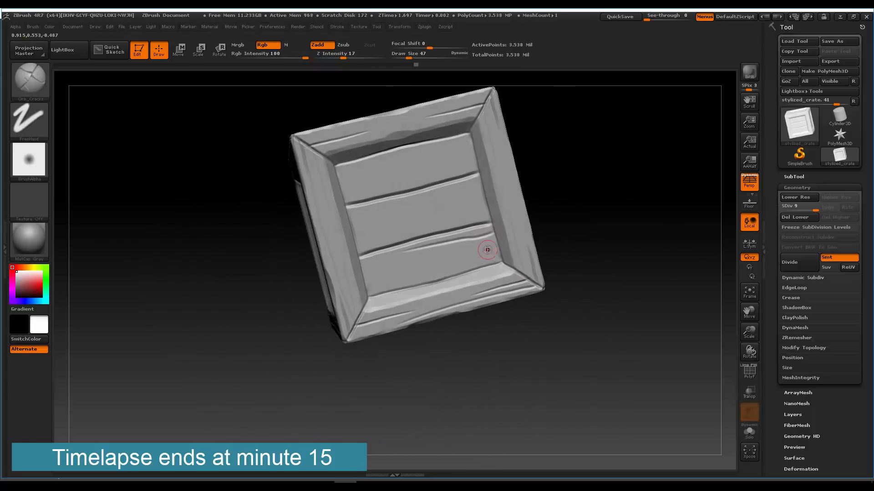
alt+right_drag(472, 260, 473, 301)
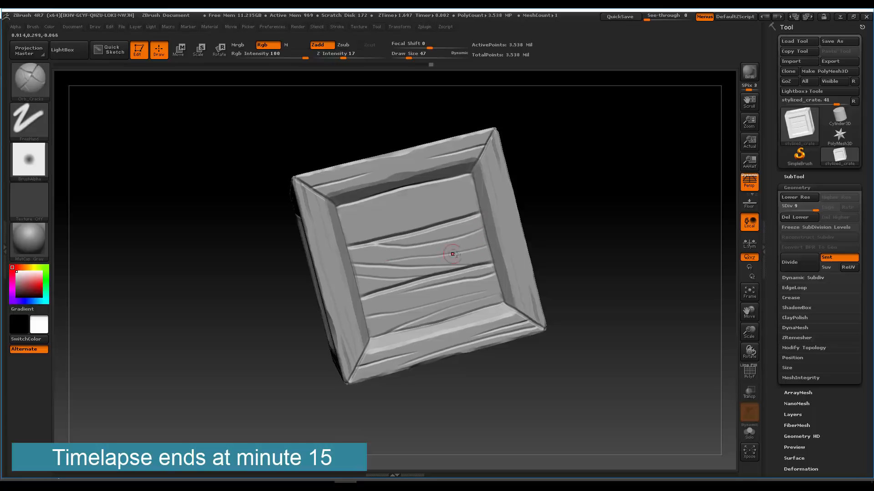
alt+right_drag(395, 220, 404, 260)
drag(406, 260, 474, 240)
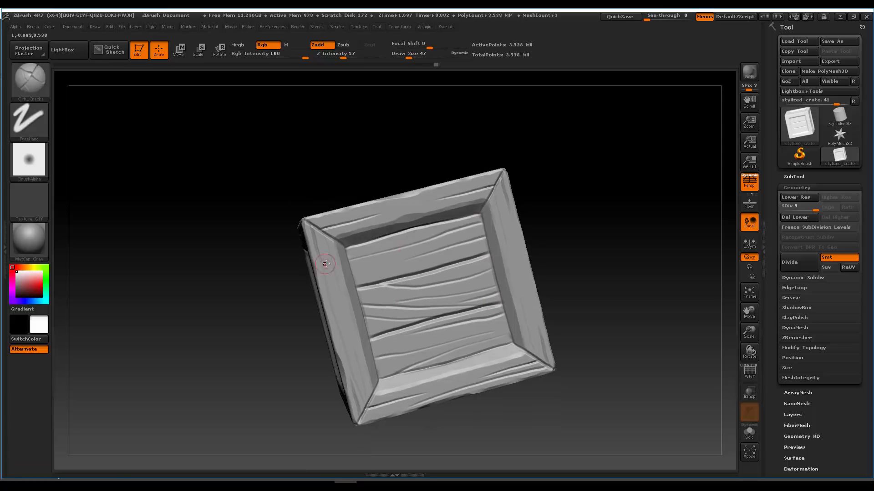
- Carve long grain lines along the upper frame beam above the newly detailed straight planks
alt+right_drag(424, 227, 383, 255)
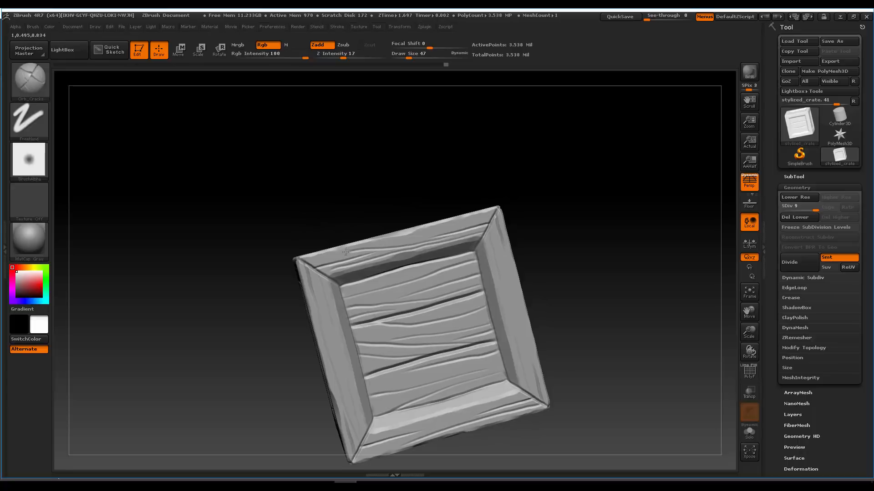
right_drag(421, 235, 436, 243)
drag(436, 243, 455, 237)
- Carve wood-grain lines along the frame beams and diagonal planks of the other diagonal-plank face
mouse_move(455, 236)
right_down()
mouse_move(423, 248)
mouse_move(443, 324)
right_up()
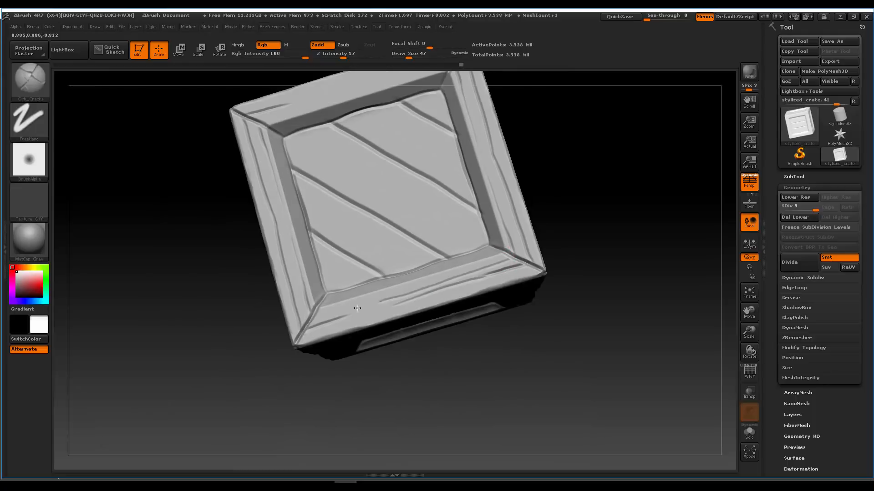
right_drag(357, 309, 412, 218)
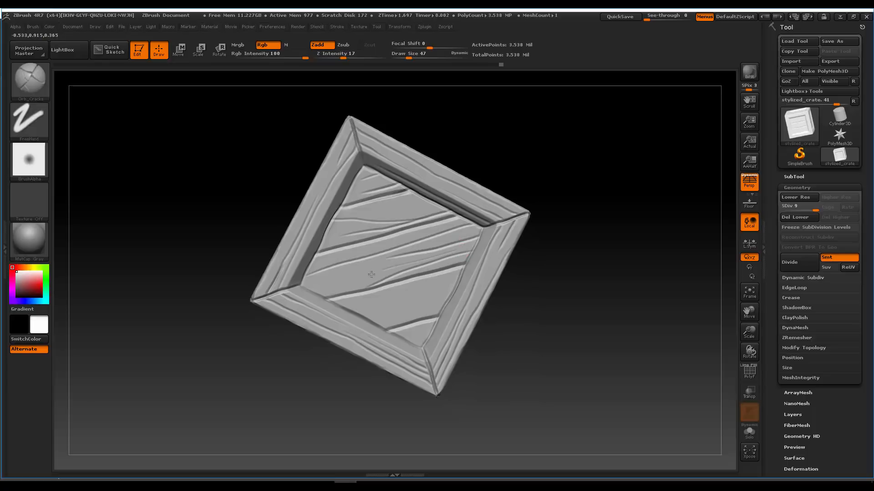
drag(372, 274, 325, 287)
mouse_move(442, 281)
alt+right_down()
mouse_move(431, 245)
mouse_move(380, 283)
mouse_move(374, 305)
alt+right_up()
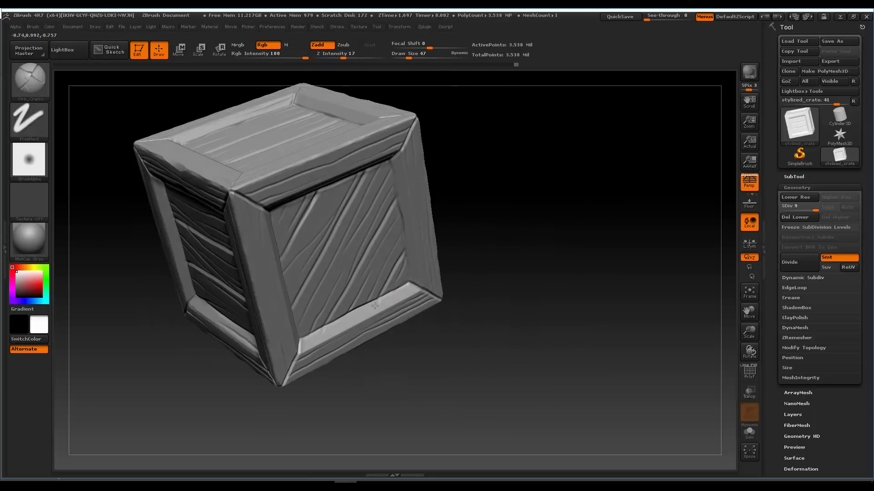
- Carve wood-grain lines along the upper, middle and lower planks of the next straight-plank face, undoing one stray stroke
mouse_move(386, 226)
right_down()
mouse_move(376, 218)
mouse_move(363, 229)
mouse_move(404, 193)
mouse_move(316, 213)
right_up()
drag(413, 204, 272, 240)
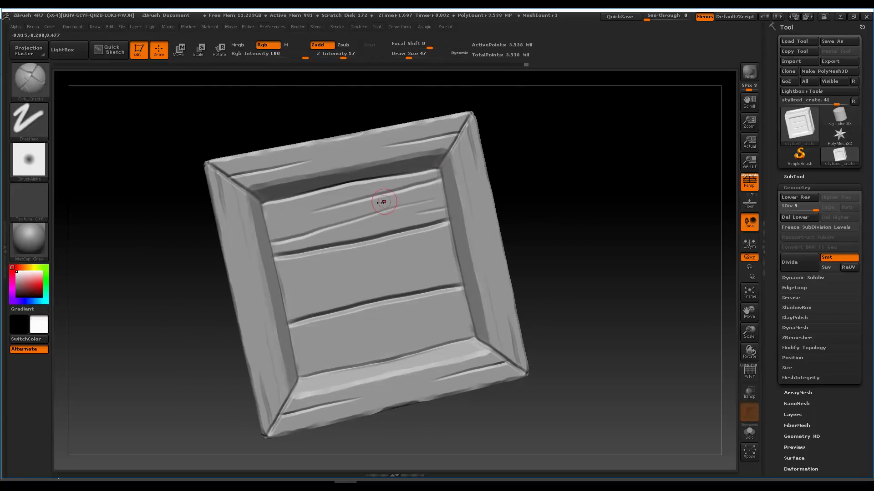
drag(369, 205, 267, 223)
right_drag(432, 254, 434, 246)
drag(452, 237, 348, 258)
mouse_move(456, 262)
mouse_down()
mouse_move(283, 302)
mouse_move(314, 260)
mouse_up()
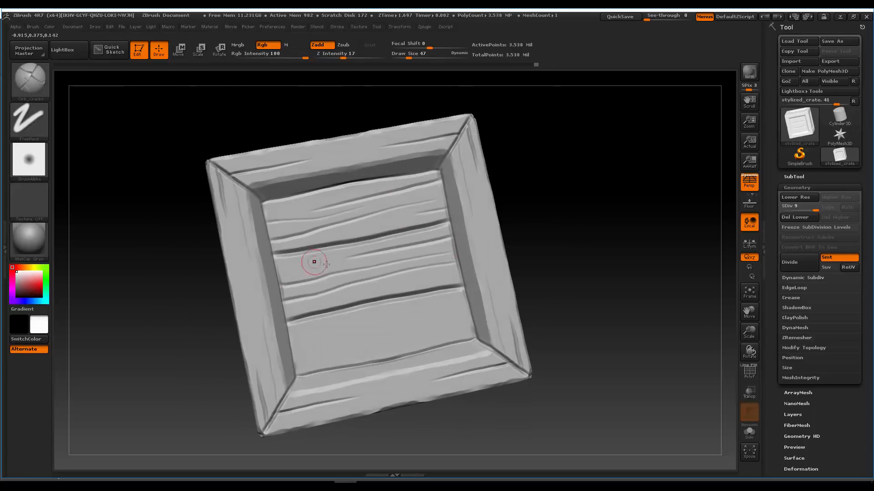
alt+right_drag(426, 256, 437, 206)
drag(477, 249, 325, 285)
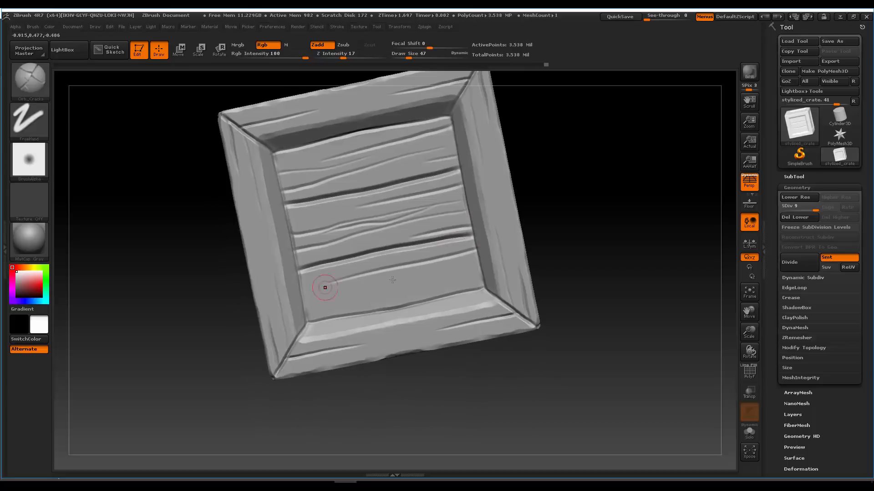
mouse_move(476, 281)
mouse_down()
mouse_move(308, 312)
mouse_move(364, 298)
mouse_up()
key(ctrl+z)
- Carve long wood-grain lines along the upper frame beam and the adjoining beam of the same face
alt+right_drag(384, 195, 392, 266)
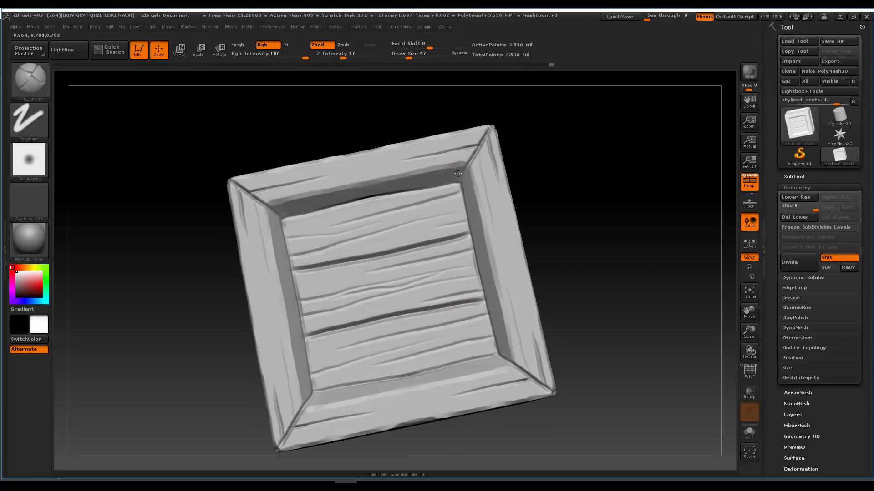
drag(464, 172, 351, 198)
drag(464, 176, 402, 194)
right_drag(360, 182, 363, 196)
drag(487, 154, 273, 208)
drag(473, 178, 411, 182)
mouse_move(408, 182)
right_down()
mouse_move(351, 152)
mouse_move(300, 159)
right_up()
mouse_move(448, 198)
mouse_down()
mouse_move(295, 228)
mouse_move(351, 205)
mouse_up()
alt+right_drag(387, 219, 409, 186)
drag(457, 186, 348, 210)
- Continue the long grain lines along the remaining frame beams around the same planked panel
mouse_move(360, 205)
right_down()
mouse_move(337, 182)
mouse_move(382, 220)
right_up()
drag(395, 229, 342, 264)
drag(404, 204, 320, 260)
right_drag(391, 221, 376, 213)
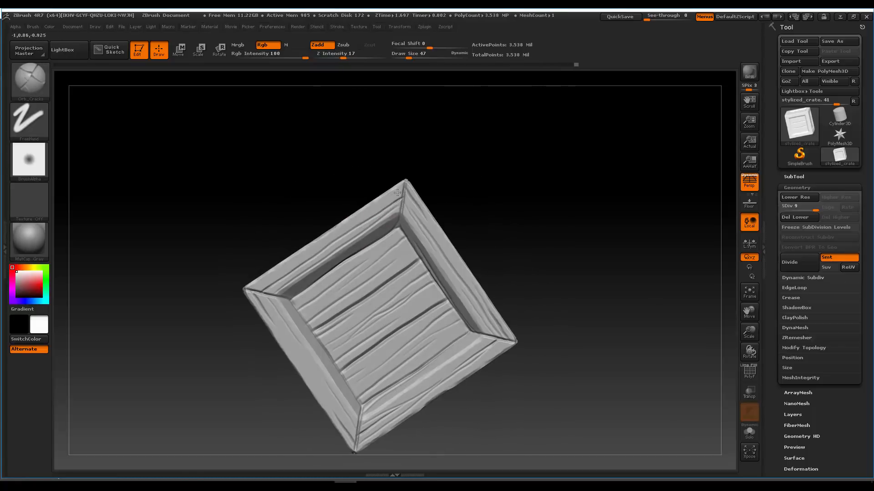
drag(397, 192, 306, 252)
mouse_move(314, 246)
right_down()
mouse_move(335, 302)
mouse_move(373, 223)
right_up()
drag(375, 220, 303, 292)
right_drag(328, 255, 369, 205)
drag(371, 201, 287, 270)
- Carve wood-grain lines along the upper frame beam and the upper plank of the remaining straight-plank face
mouse_move(327, 255)
right_down()
mouse_move(421, 209)
mouse_move(384, 171)
mouse_move(406, 201)
mouse_move(466, 150)
right_up()
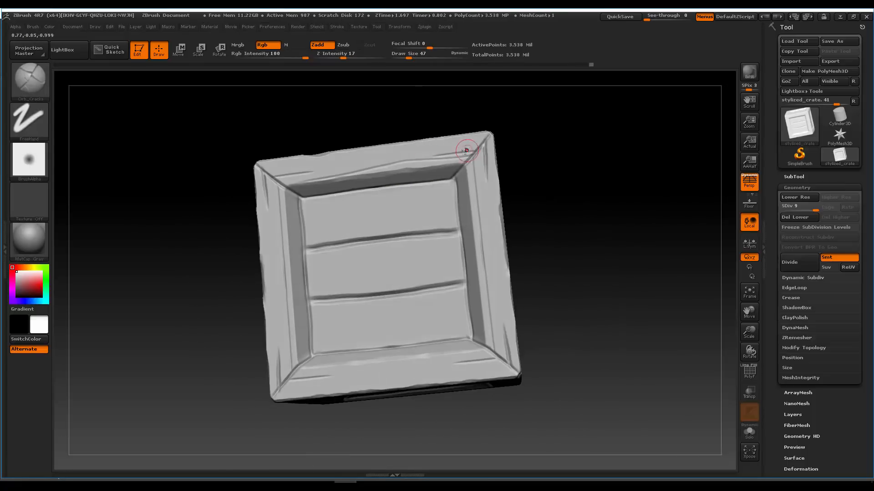
drag(484, 141, 380, 156)
right_drag(341, 161, 387, 141)
drag(471, 161, 338, 189)
drag(474, 180, 421, 195)
right_drag(400, 173, 382, 182)
drag(463, 171, 317, 208)
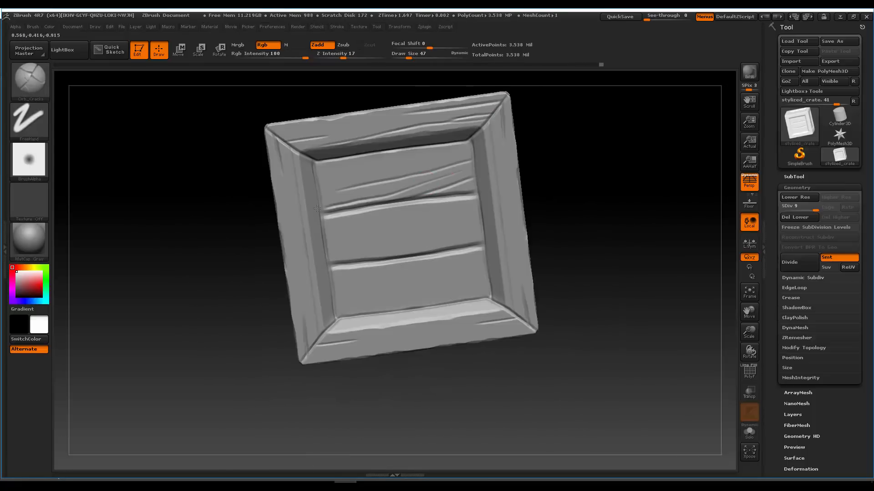
drag(428, 165, 317, 178)
alt+right_drag(479, 220, 473, 188)
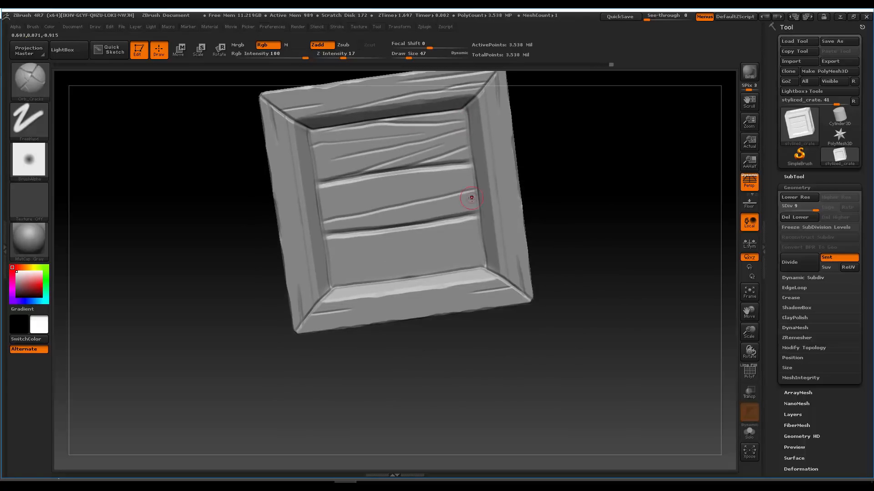
- Carve wood-grain lines along the middle and lower planks of the same face
drag(472, 175, 325, 195)
alt+right_drag(443, 217, 440, 188)
drag(366, 246, 328, 246)
drag(456, 219, 339, 240)
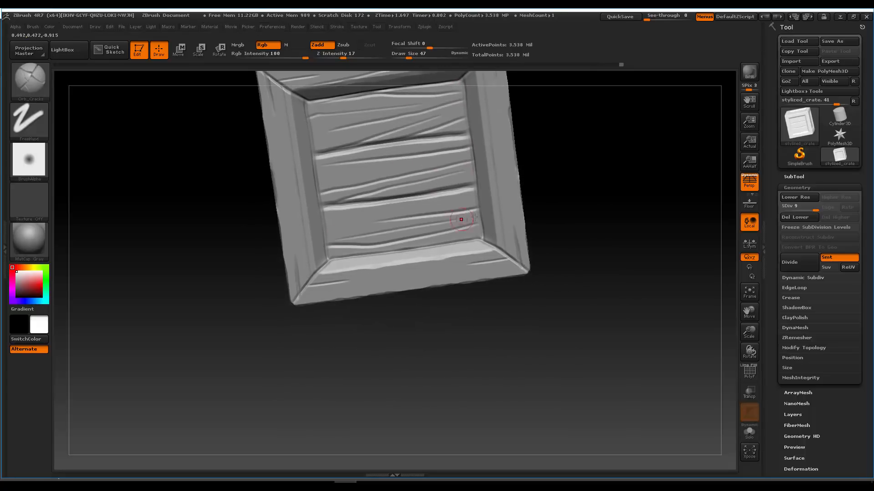
drag(473, 198, 421, 206)
- Carve long wood-grain lines along the bare upper frame beam of the adjoining straight-plank face and soften them
alt+right_drag(416, 112, 419, 185)
mouse_move(488, 339)
alt+right_down()
mouse_move(495, 234)
mouse_move(475, 214)
mouse_move(414, 189)
alt+right_up()
right_drag(450, 226, 501, 260)
alt+right_drag(339, 275, 359, 412)
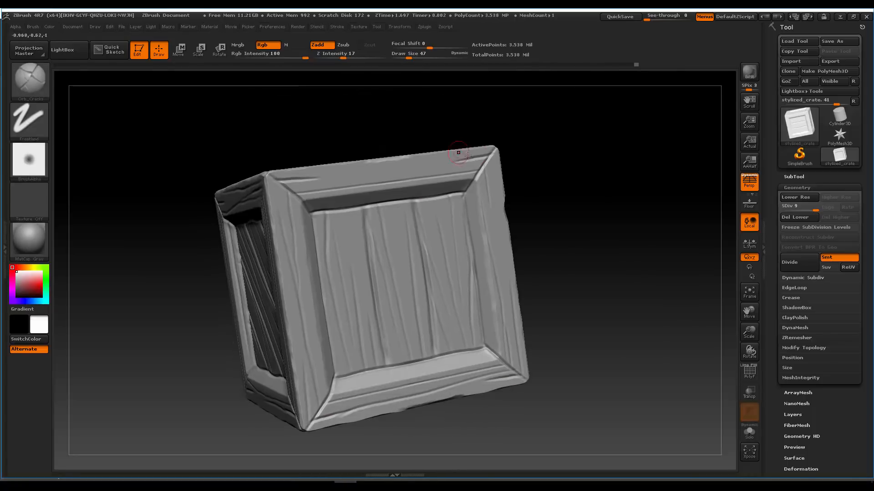
right_drag(419, 160, 620, 190)
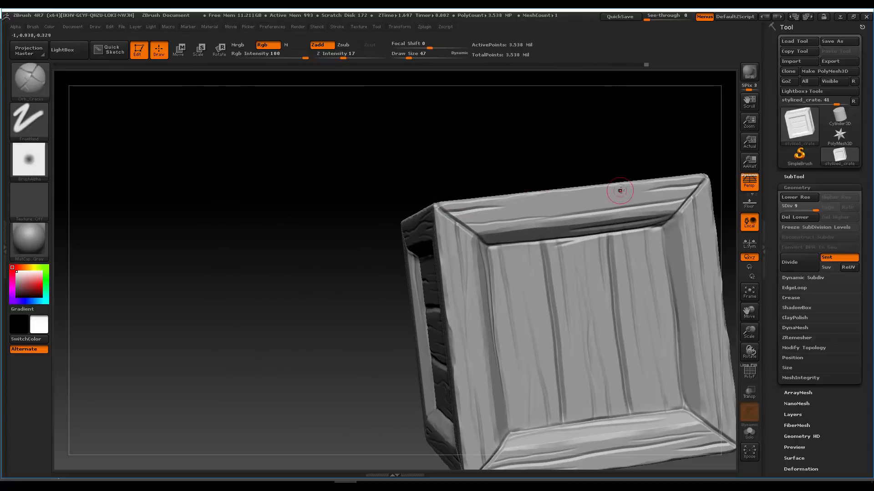
drag(619, 191, 474, 203)
right_drag(596, 180, 614, 197)
shift+drag(614, 197, 476, 203)
mouse_move(555, 188)
right_down()
mouse_move(542, 199)
mouse_move(556, 197)
mouse_move(366, 282)
right_up()
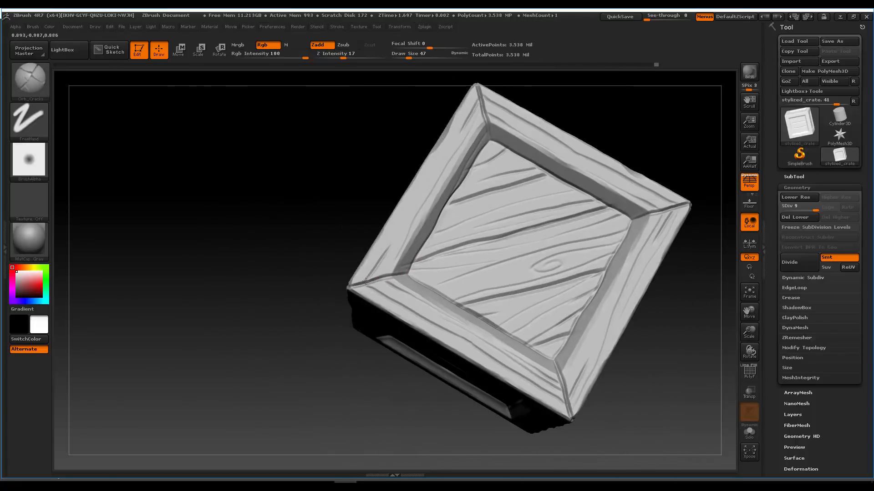
- Add a long wood-grain stroke across the diagonal planks of the face with the knot
right_drag(465, 196, 449, 201)
drag(577, 203, 430, 248)
mouse_move(430, 247)
right_down()
mouse_move(439, 277)
mouse_move(450, 262)
right_up()
mouse_move(450, 262)
right_down()
mouse_move(472, 228)
mouse_move(493, 250)
mouse_move(473, 242)
mouse_move(500, 204)
mouse_move(479, 233)
mouse_move(488, 259)
mouse_move(484, 246)
mouse_move(478, 254)
mouse_move(513, 246)
mouse_move(473, 268)
mouse_move(504, 256)
mouse_move(497, 229)
right_up()
- Switch to the Orb_Curve brush and reduce the draw size to 37
key(b)
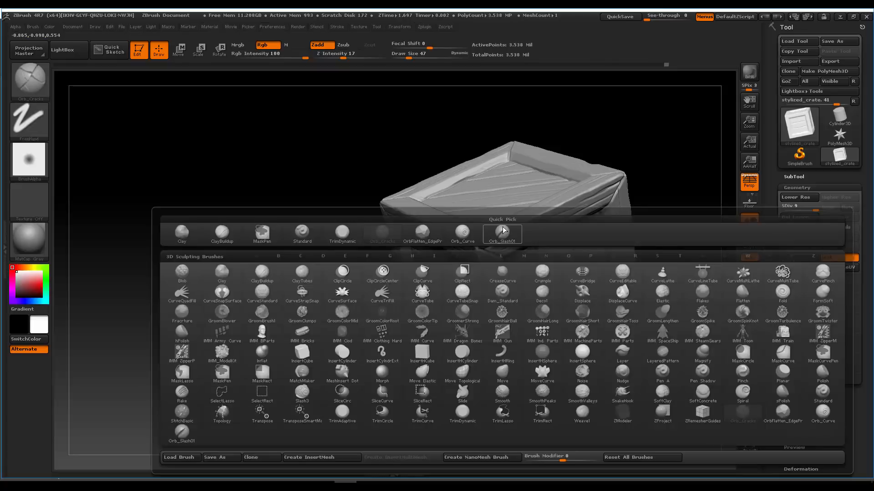
click(468, 241)
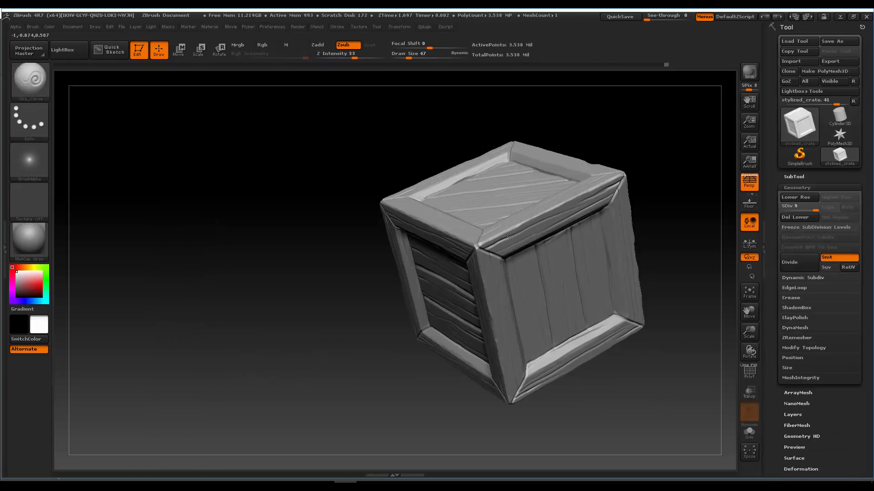
right_drag(487, 224, 496, 241)
mouse_move(496, 241)
ctrl+right_down()
mouse_move(509, 275)
mouse_move(476, 251)
ctrl+right_up()
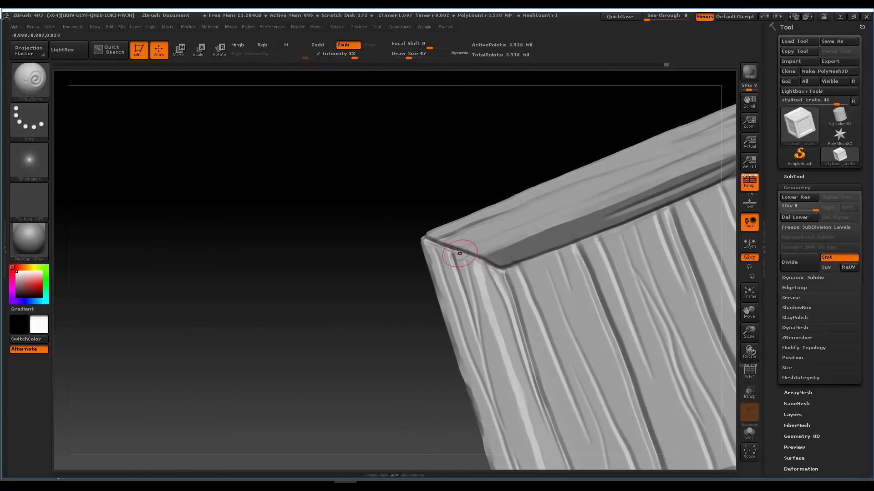
key(space)
drag(497, 260, 455, 249)
- Carve grain lines into the inner bevel of the upper frame beam, undoing one stroke, and smooth the mitre joint
right_drag(512, 254, 552, 238)
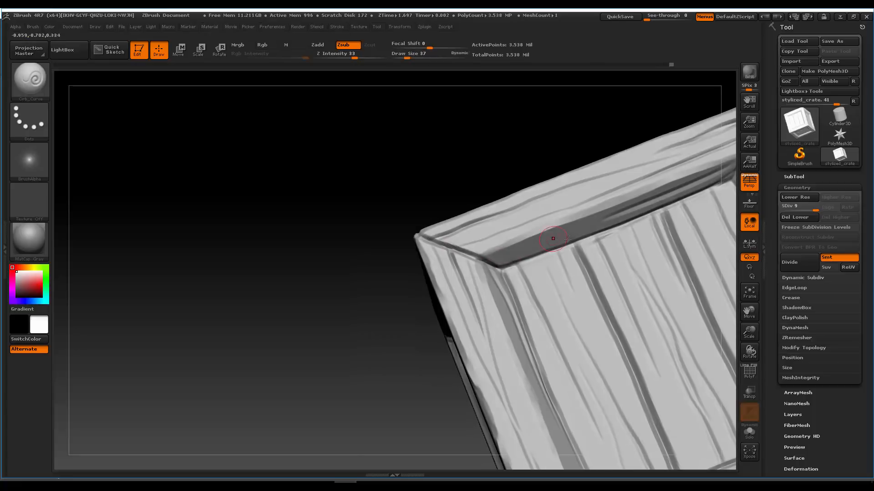
drag(509, 267, 502, 269)
drag(593, 236, 538, 256)
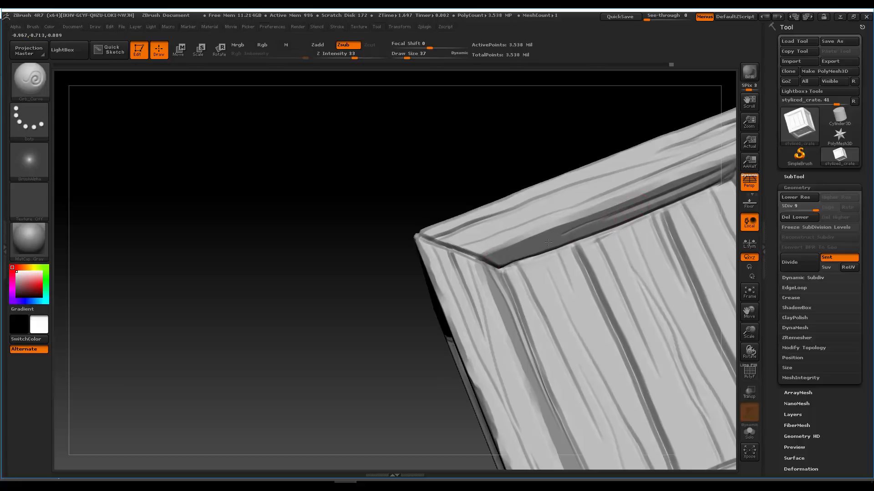
right_drag(544, 206, 575, 195)
key(ctrl+z)
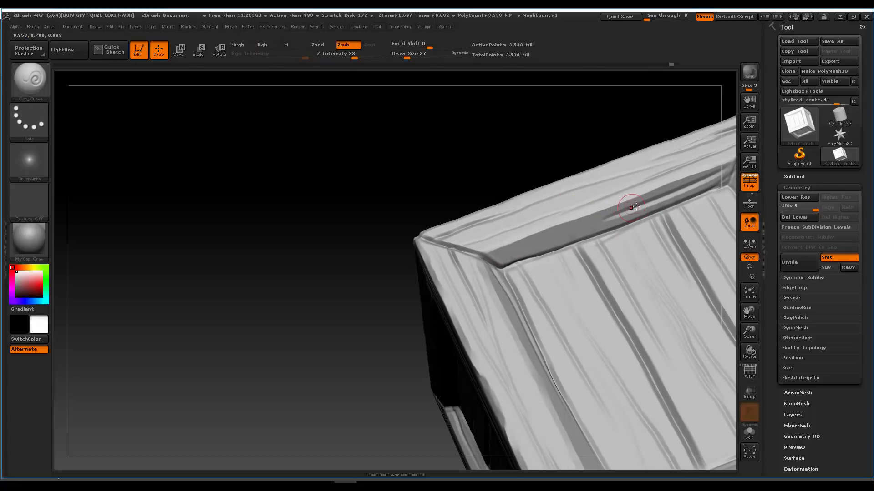
drag(561, 182, 473, 213)
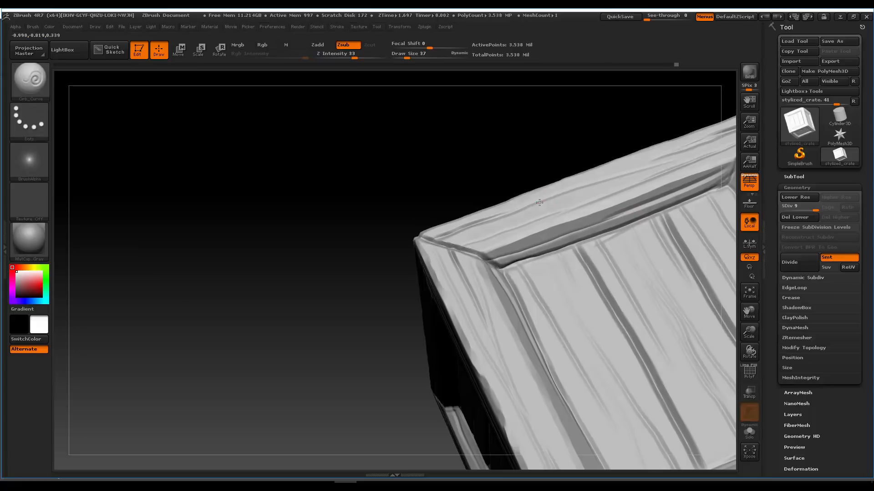
mouse_move(514, 217)
ctrl+right_down()
mouse_move(538, 205)
mouse_move(559, 247)
mouse_move(546, 230)
ctrl+right_up()
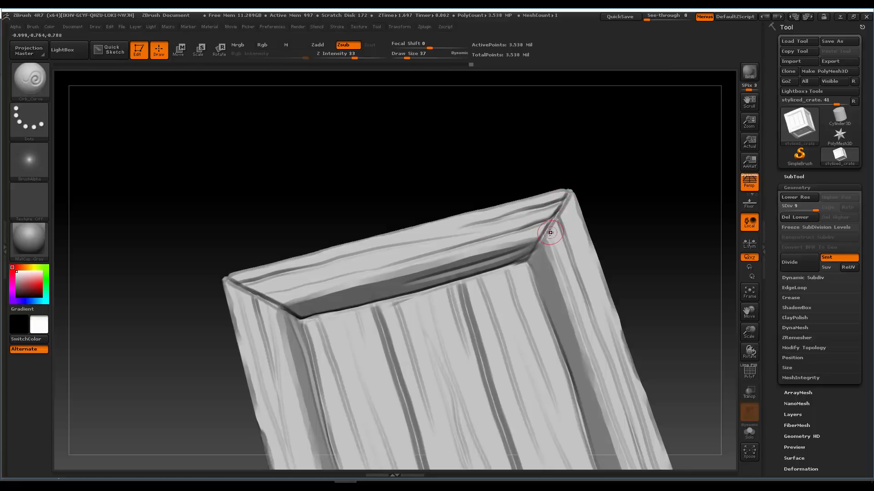
shift+drag(549, 222, 529, 249)
- Switch to the Orb_Slash01 brush for cutting slash marks into the wood
mouse_move(462, 280)
right_down()
mouse_move(500, 209)
mouse_move(517, 228)
mouse_move(537, 225)
mouse_move(492, 240)
right_up()
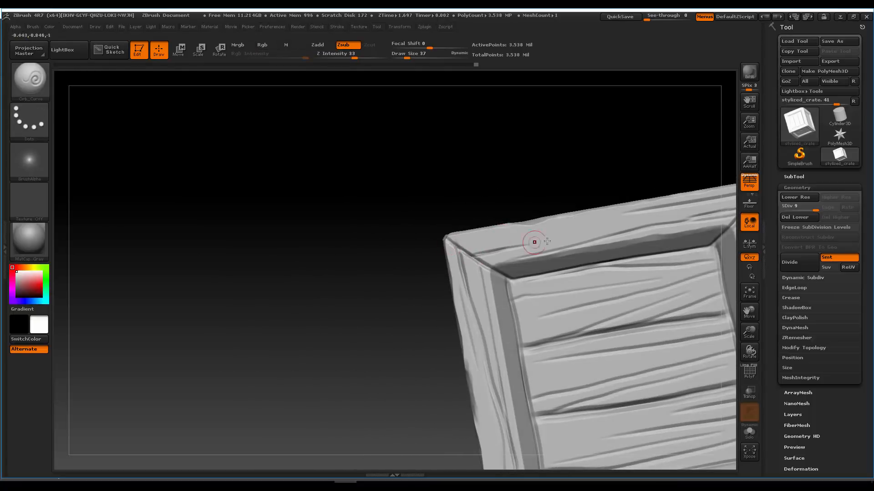
right_drag(545, 263, 537, 257)
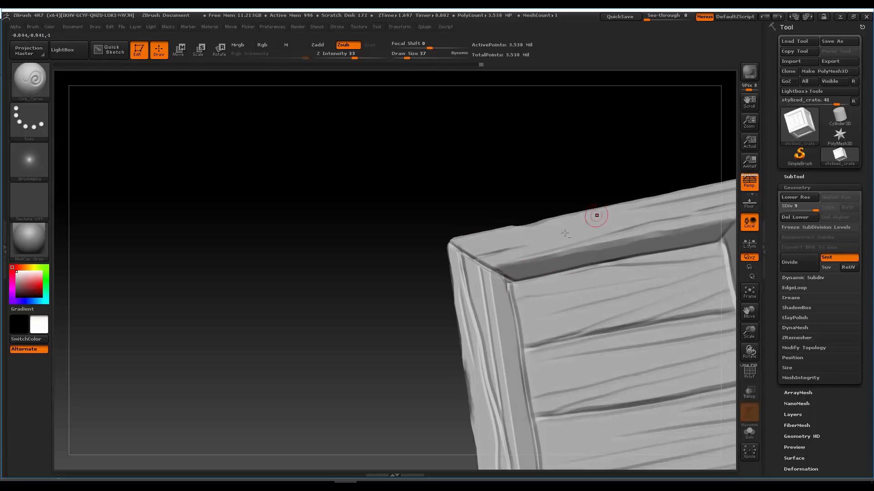
right_drag(564, 234, 562, 245)
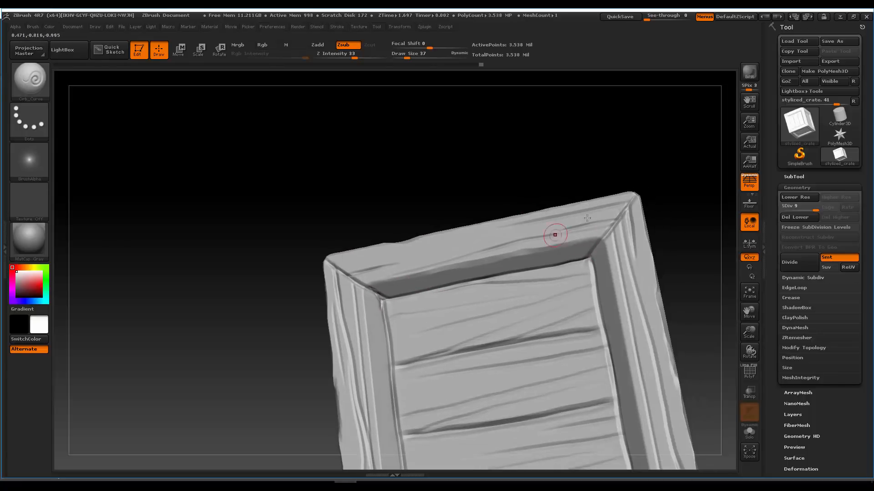
right_drag(534, 234, 604, 231)
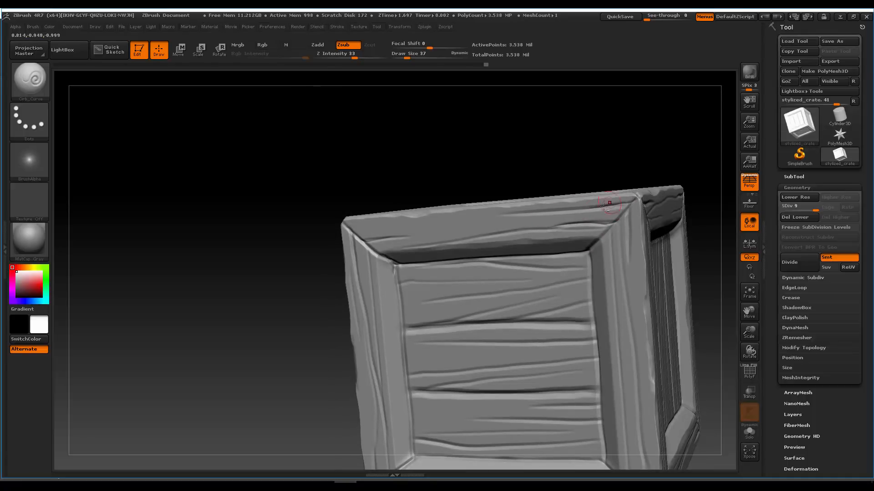
mouse_move(615, 200)
right_down()
mouse_move(508, 268)
mouse_move(483, 270)
mouse_move(518, 275)
mouse_move(487, 278)
mouse_move(478, 267)
mouse_move(441, 293)
mouse_move(468, 242)
right_up()
key(b)
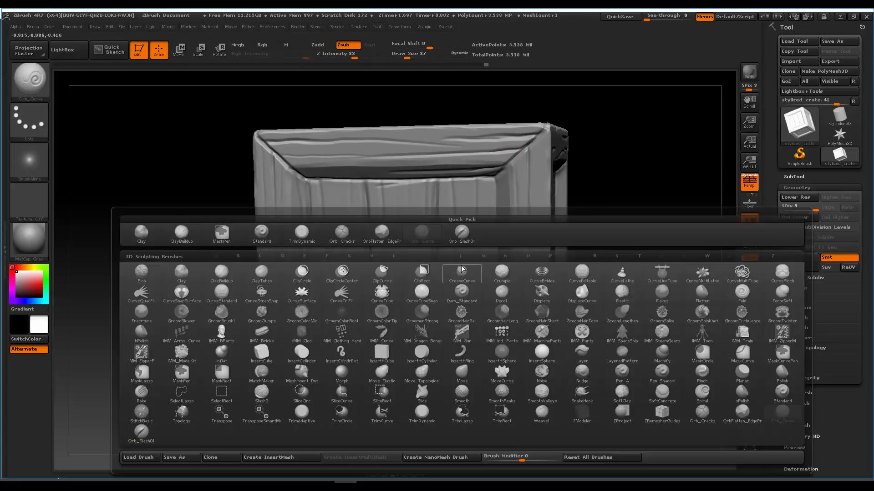
click(468, 240)
- Cut slash marks into the straight-plank faces, undoing one of them
mouse_move(482, 220)
right_down()
mouse_move(523, 185)
mouse_move(457, 261)
mouse_move(496, 207)
mouse_move(474, 235)
right_up()
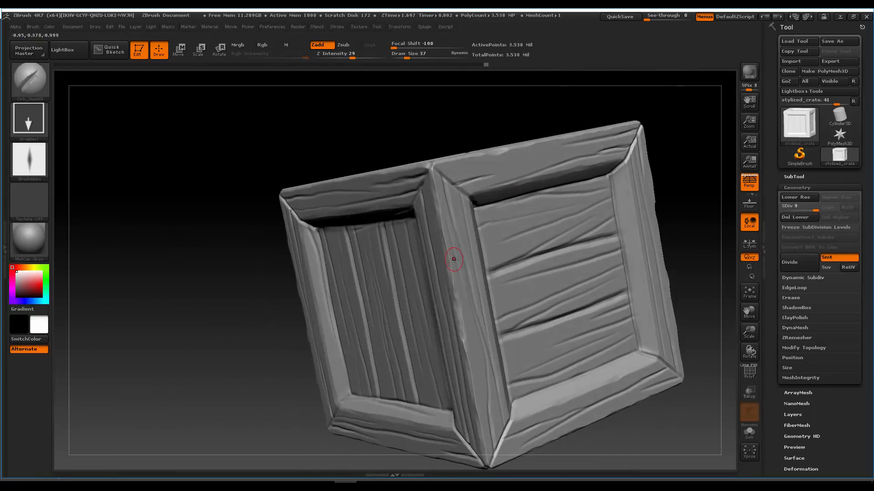
mouse_move(485, 267)
right_down()
mouse_move(464, 255)
mouse_move(484, 242)
mouse_move(488, 255)
right_up()
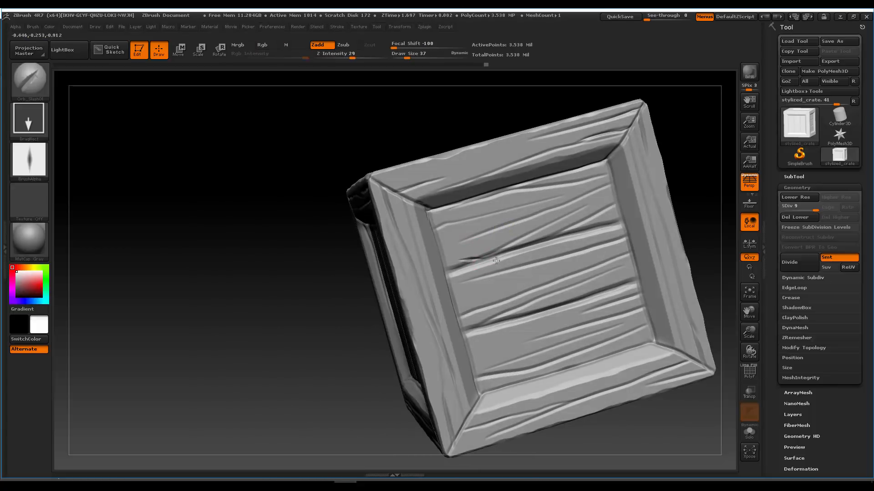
ctrl+right_drag(501, 243, 502, 227)
mouse_move(502, 227)
right_down()
mouse_move(507, 215)
mouse_move(554, 212)
mouse_move(506, 213)
right_up()
key(ctrl+z)
right_drag(506, 214, 537, 234)
ctrl+right_drag(537, 235, 523, 282)
mouse_move(523, 282)
right_down()
mouse_move(505, 296)
mouse_move(503, 189)
mouse_move(528, 288)
mouse_move(517, 222)
mouse_move(546, 250)
mouse_move(515, 191)
right_up()
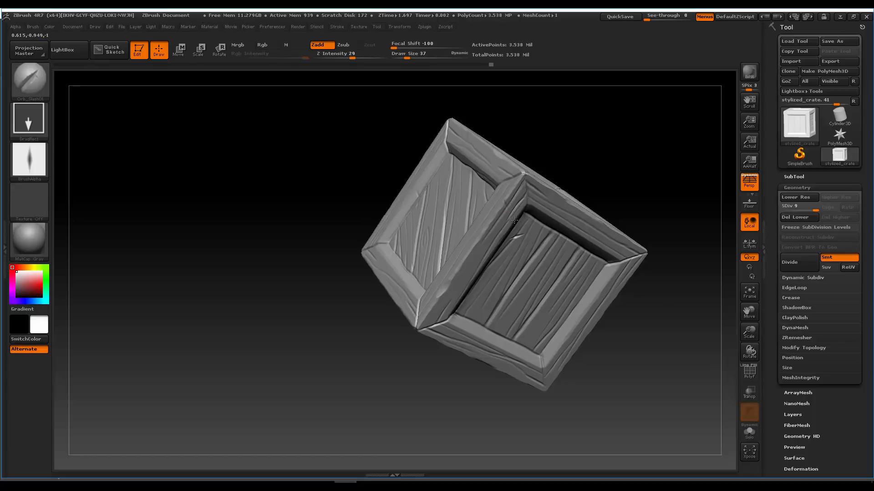
- Cut short slash marks into two planks of the diagonal-plank face with the knot
right_drag(517, 221, 490, 239)
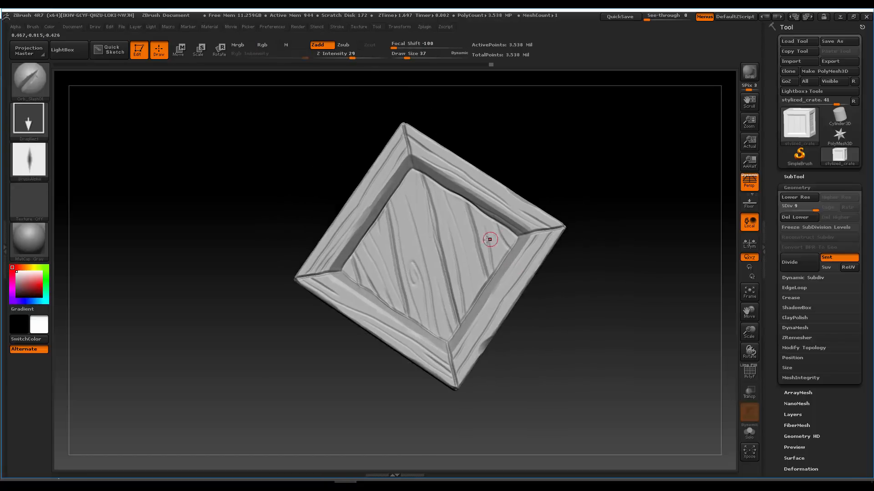
drag(496, 226, 499, 228)
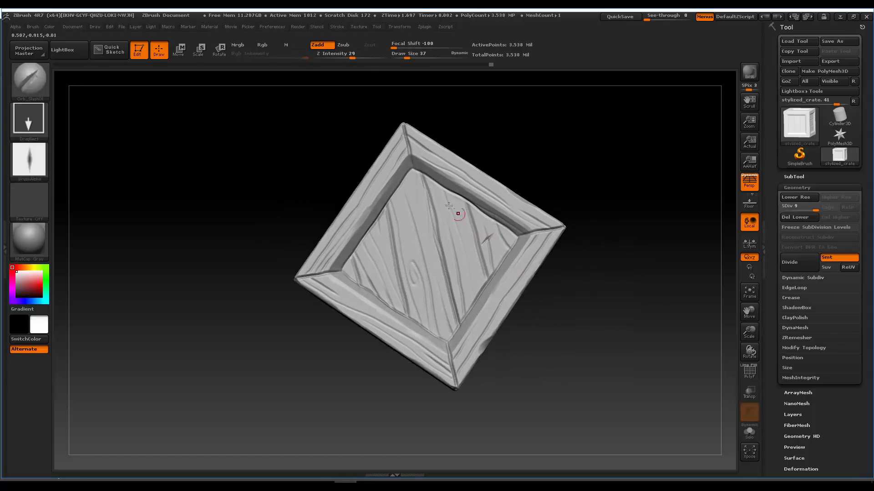
alt+right_drag(406, 220, 429, 249)
drag(435, 242, 440, 246)
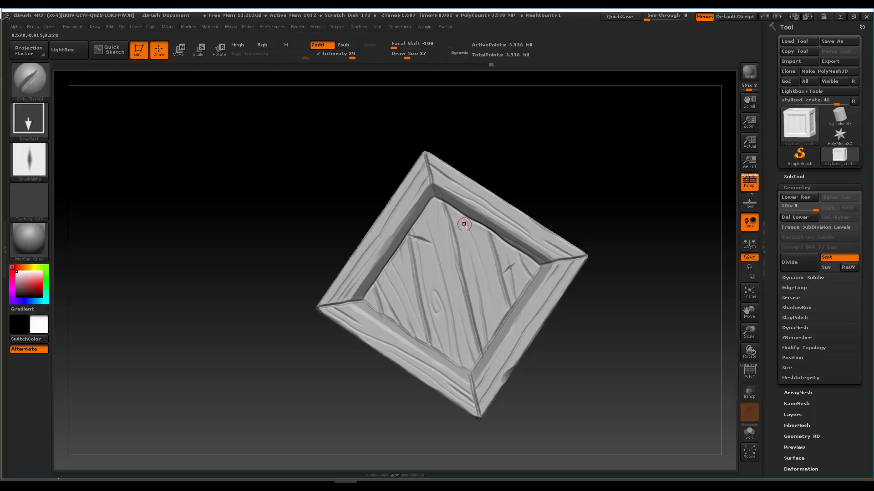
- Cut a short slash mark into the outer plank opposite the knot on the straight-plank face
mouse_move(463, 224)
right_down()
mouse_move(519, 224)
mouse_move(515, 246)
mouse_move(523, 244)
mouse_move(491, 252)
right_up()
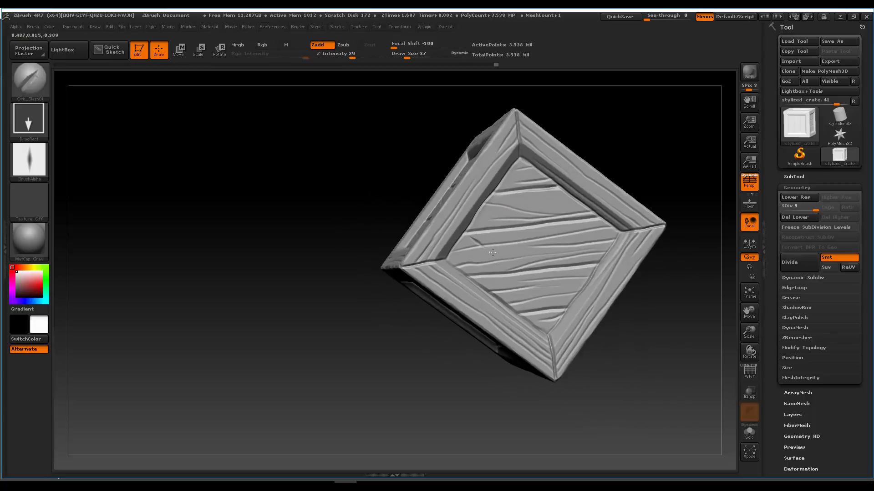
right_drag(524, 218, 500, 209)
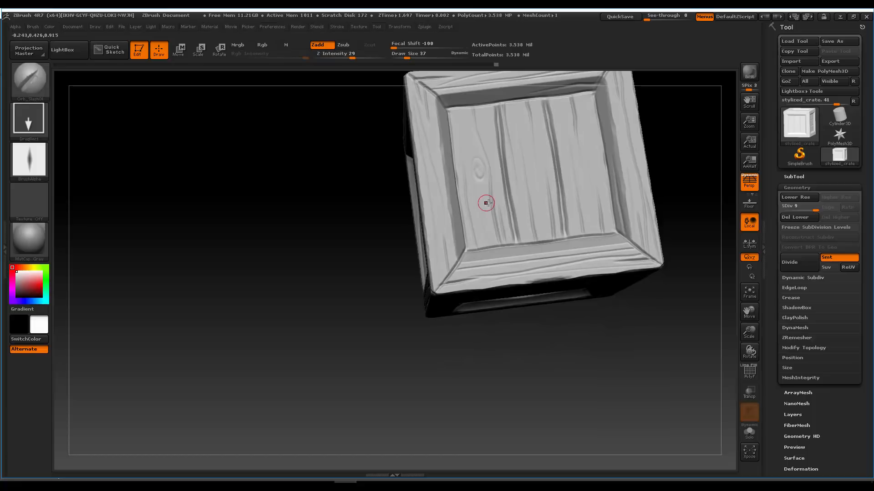
drag(568, 199, 588, 203)
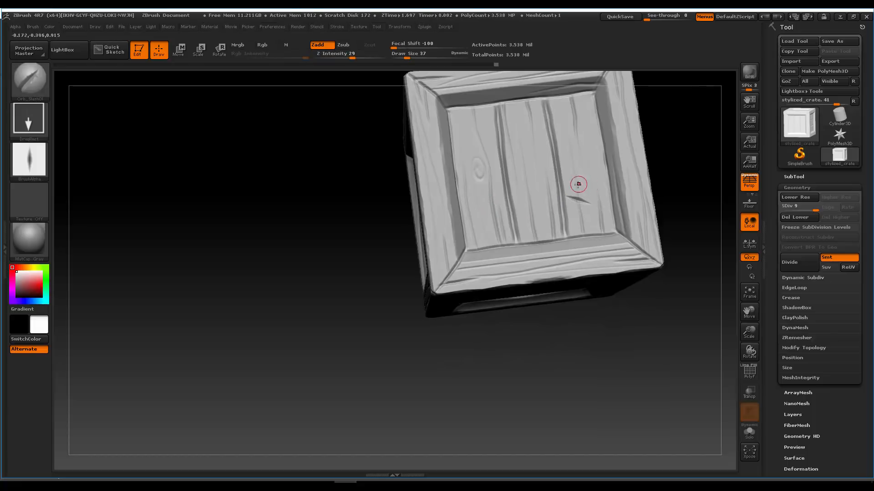
- Open the material palette for the crate
mouse_move(578, 184)
ctrl+right_down()
mouse_move(574, 157)
mouse_move(537, 228)
mouse_move(518, 233)
mouse_move(538, 233)
mouse_move(491, 214)
mouse_move(489, 247)
mouse_move(474, 228)
mouse_move(468, 251)
ctrl+right_up()
drag(475, 272, 475, 212)
drag(487, 244, 423, 228)
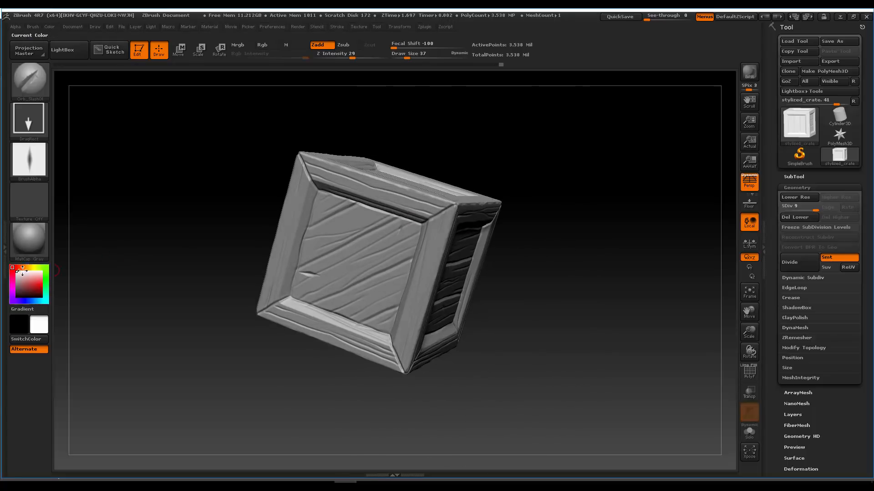
click(34, 245)
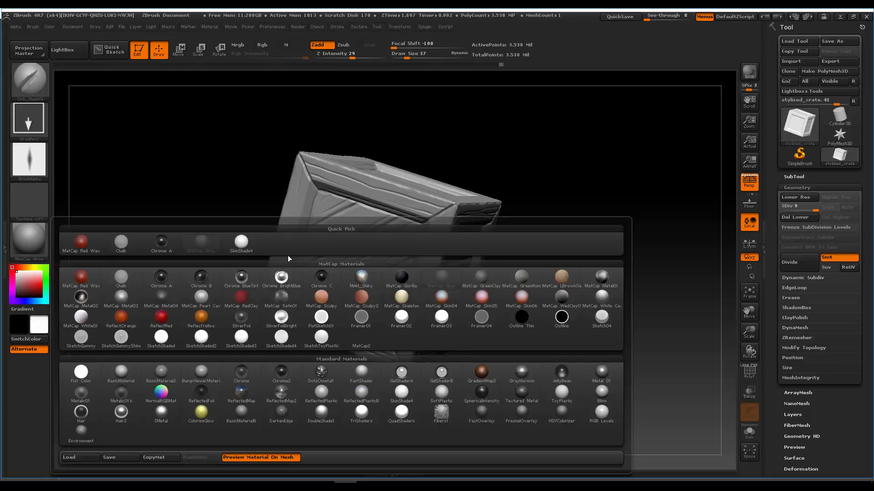
- Apply the MatCap White Cavity material to the crate
mouse_move(604, 303)
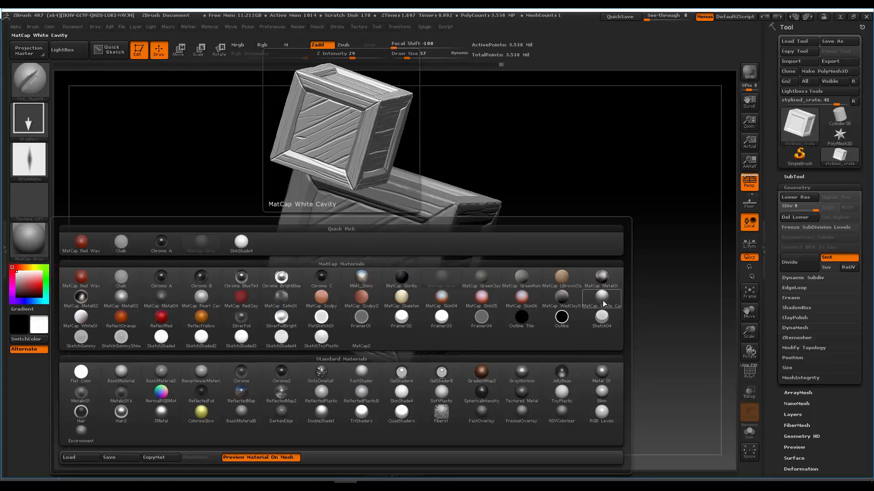
click(603, 305)
mouse_move(486, 228)
right_down()
mouse_move(458, 266)
mouse_move(445, 260)
mouse_move(450, 254)
mouse_move(455, 277)
mouse_move(475, 238)
mouse_move(432, 280)
mouse_move(474, 229)
mouse_move(464, 227)
mouse_move(468, 254)
mouse_move(479, 217)
right_up()
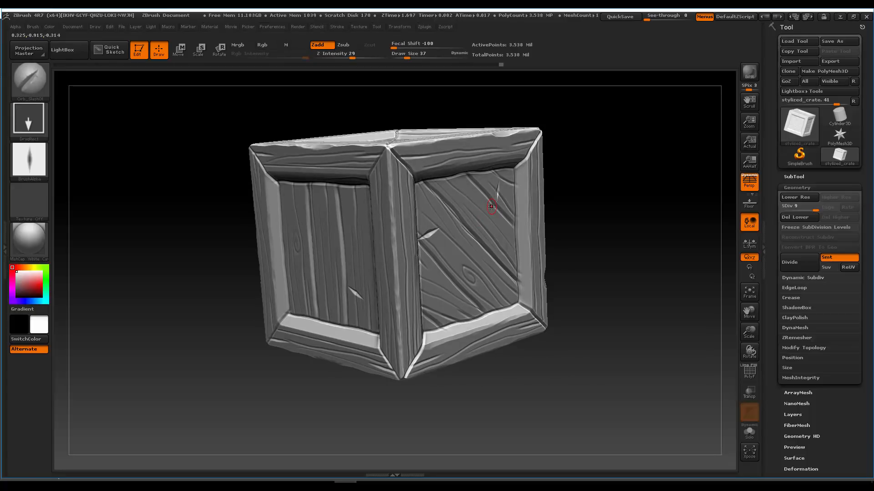
mouse_move(472, 265)
right_down()
mouse_move(476, 273)
mouse_move(485, 252)
mouse_move(412, 213)
mouse_move(386, 233)
mouse_move(426, 251)
mouse_move(428, 235)
right_up()
right_drag(428, 234, 419, 231)
- Delete the crate's lower subdivision levels and try an InsertHCylinder bolt head on a frame corner
key(b)
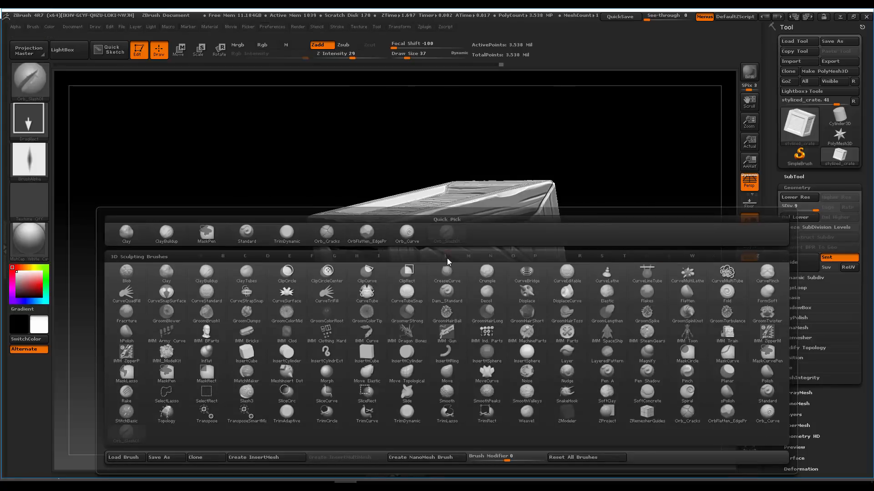
key(i)
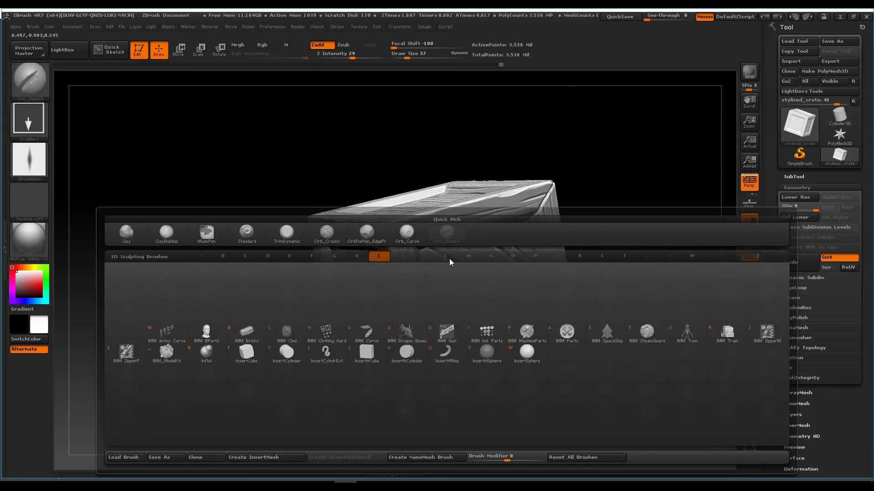
click(407, 355)
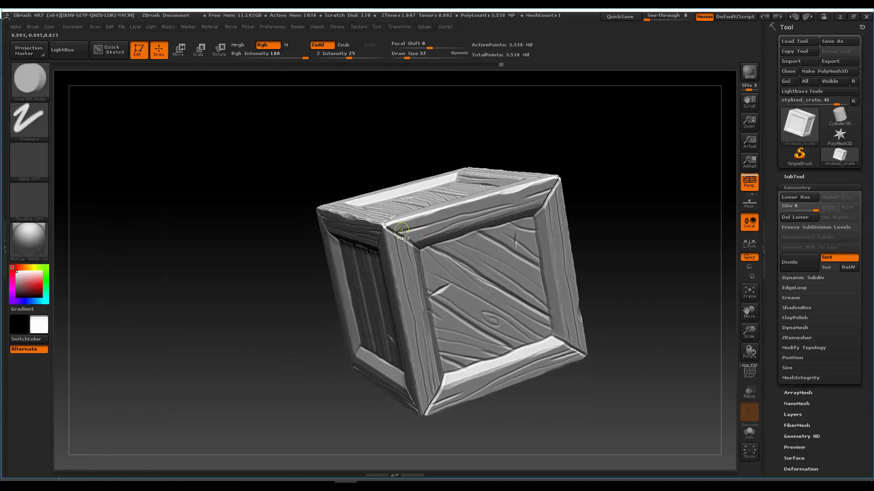
click(399, 243)
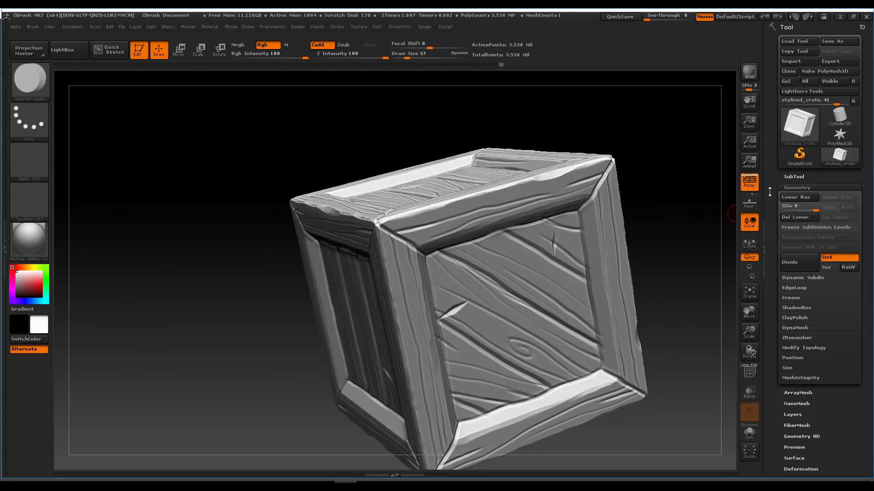
click(793, 218)
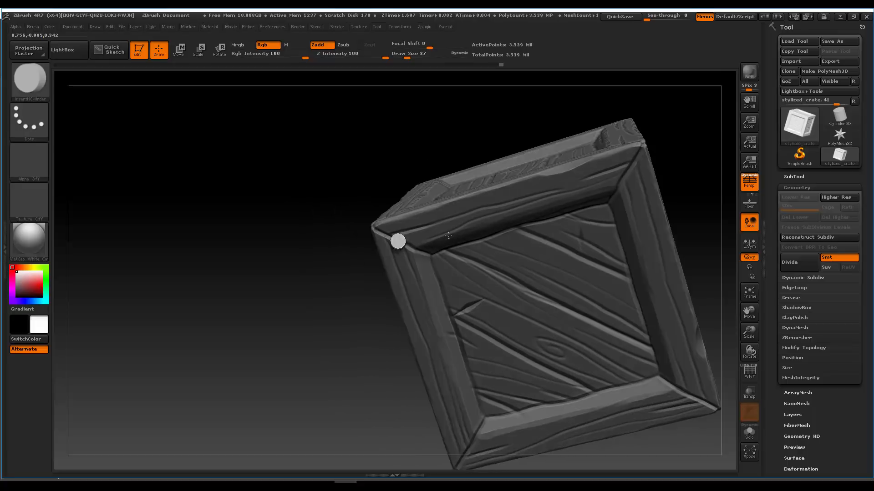
right_drag(441, 223, 471, 232)
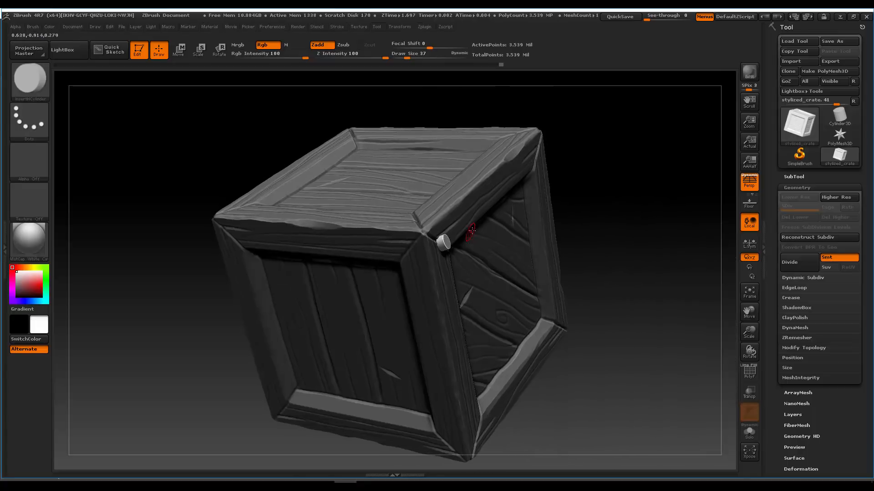
key(ctrl+z)
- Try an InsertSphere bolt head on the same frame corner of the crate
key(b)
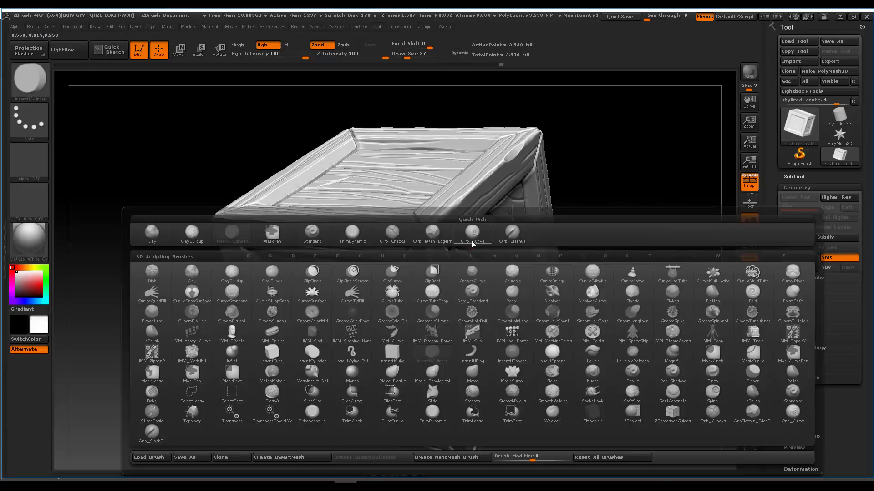
key(i)
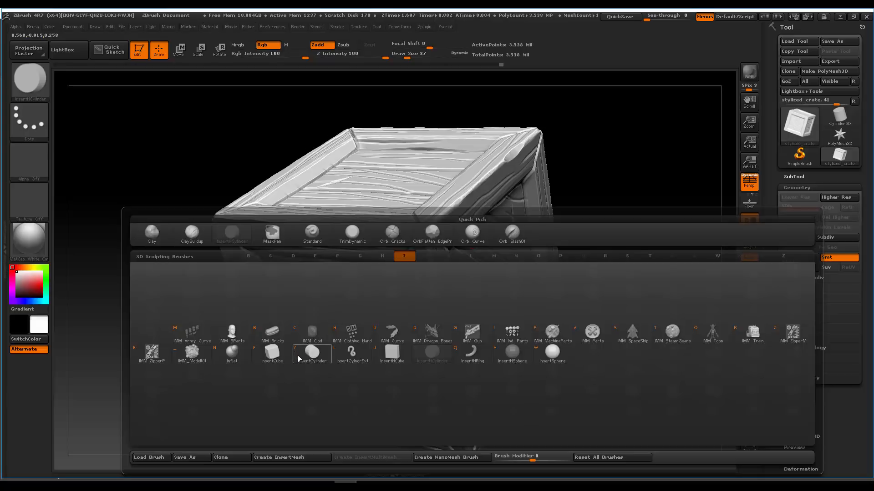
mouse_move(300, 358)
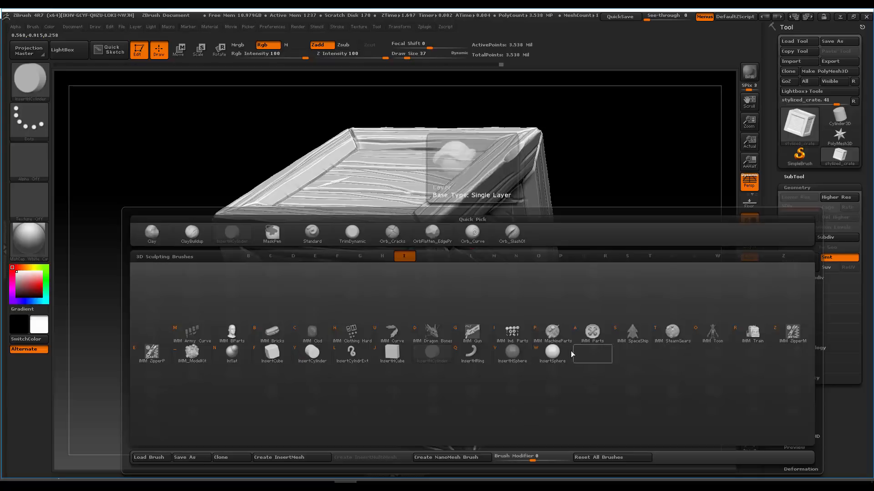
click(552, 353)
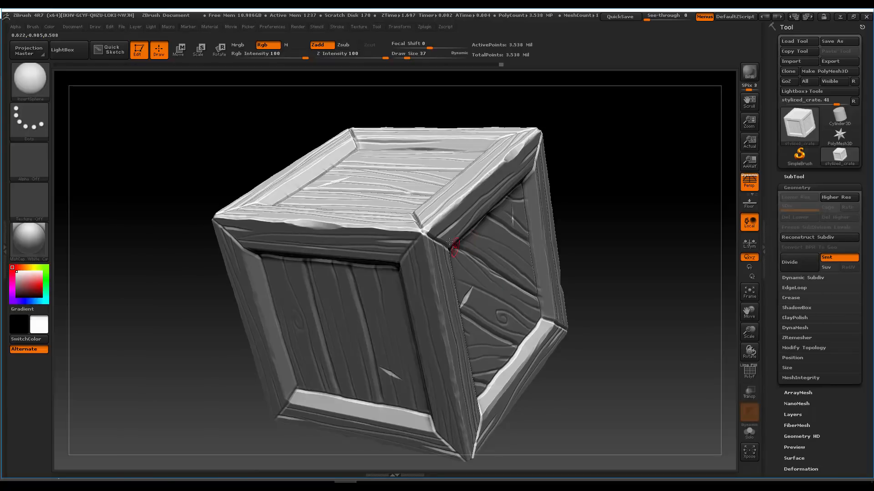
drag(442, 252, 443, 253)
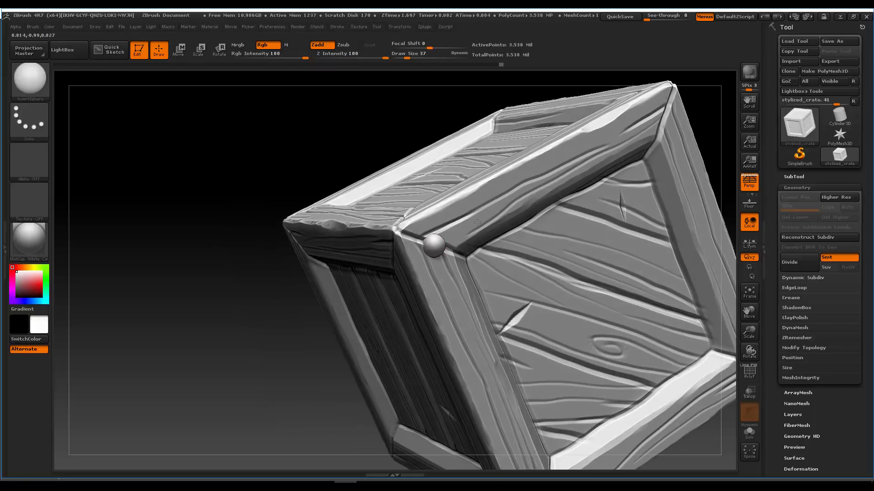
right_drag(443, 253, 491, 207)
key(ctrl+z)
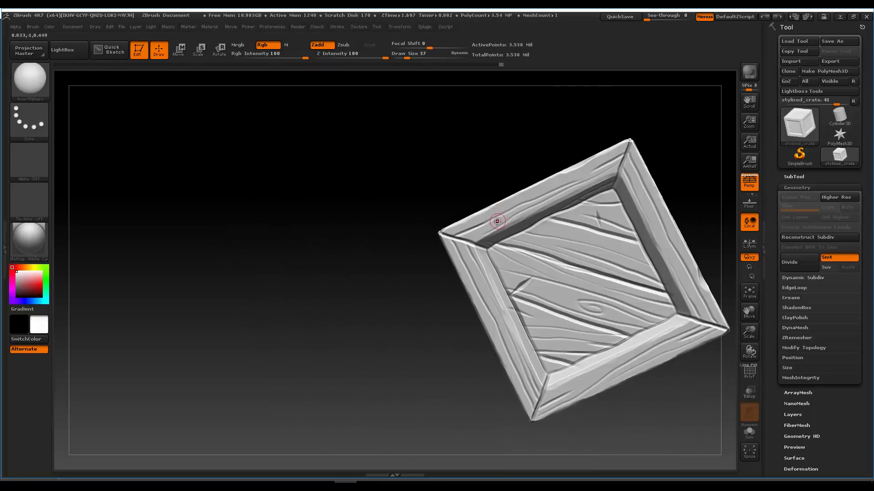
key(b)
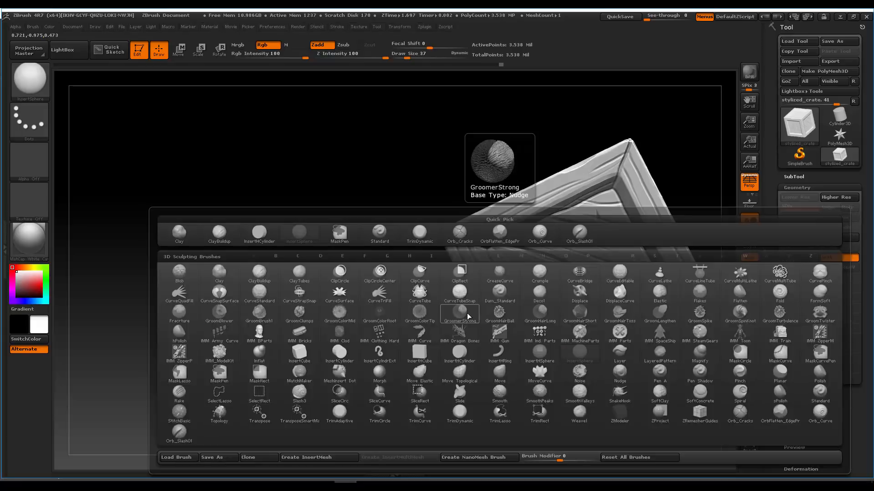
key(i)
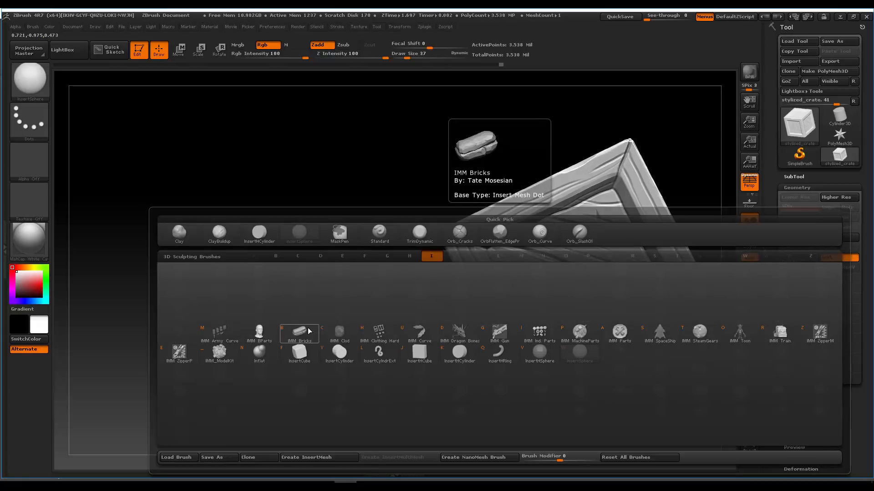
click(579, 332)
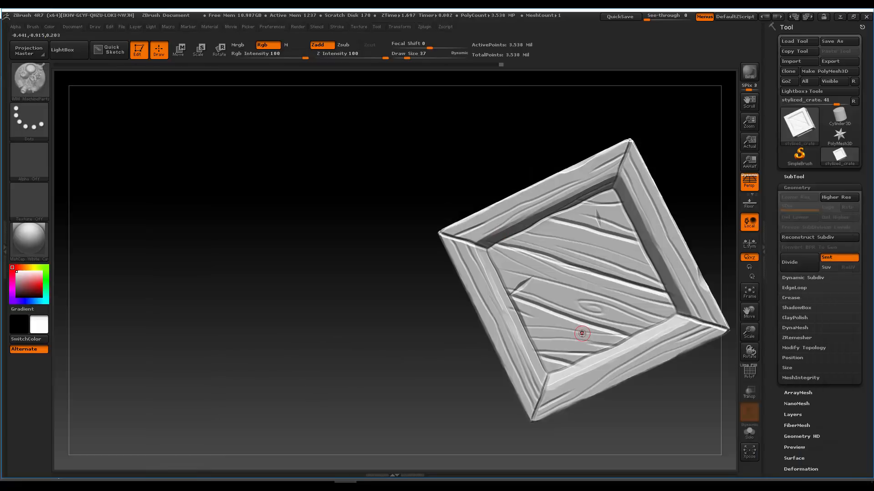
- Choose the InsertCylinder brush and insert a small cylinder bolt on the seam at a frame corner
key(b)
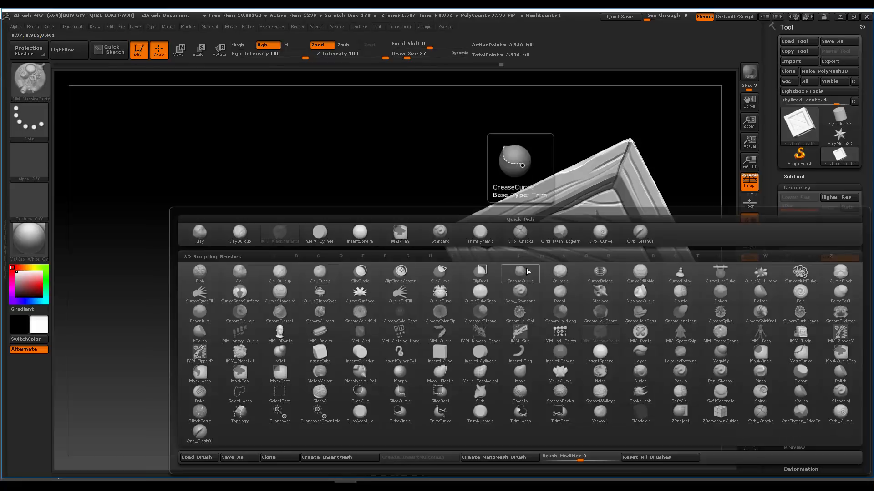
key(i)
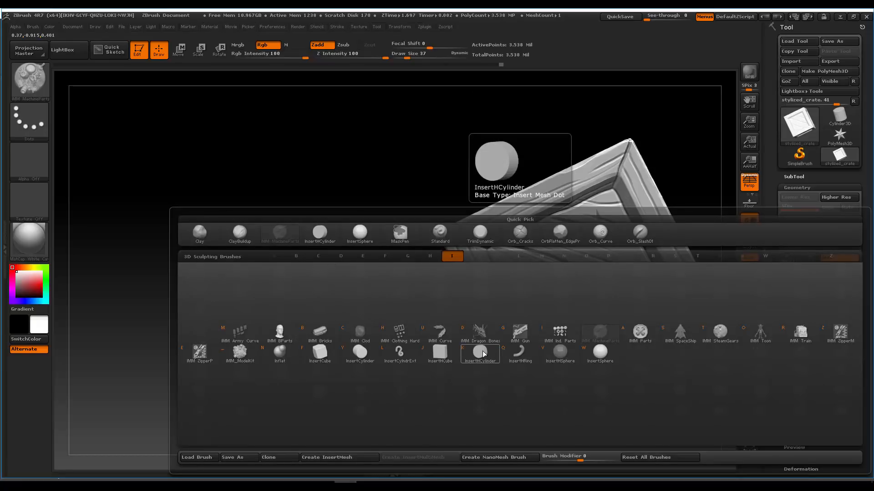
click(369, 356)
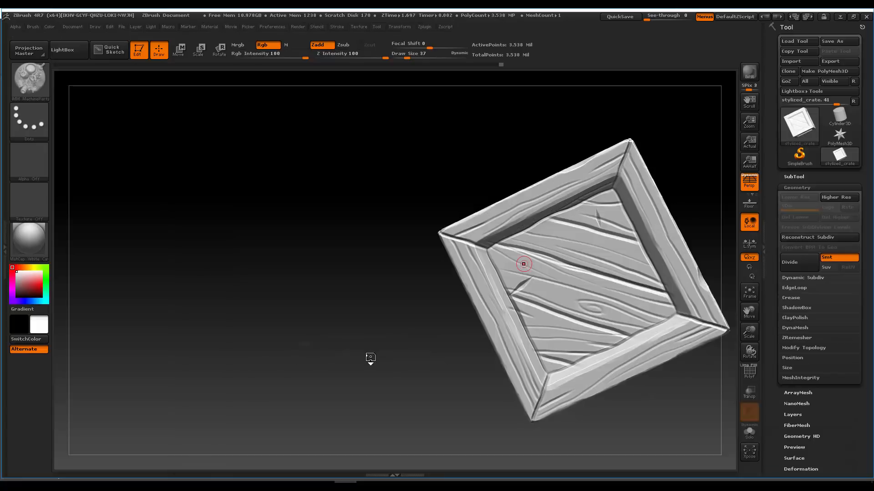
right_drag(503, 253, 435, 257)
drag(434, 254, 445, 267)
- Insert small cylinder bolts at all four frame corners of the face with straight planks
mouse_move(459, 261)
right_down()
mouse_move(501, 260)
mouse_move(463, 263)
mouse_move(535, 210)
mouse_move(495, 211)
mouse_move(483, 235)
mouse_move(530, 321)
right_up()
ctrl+right_drag(530, 321, 416, 224)
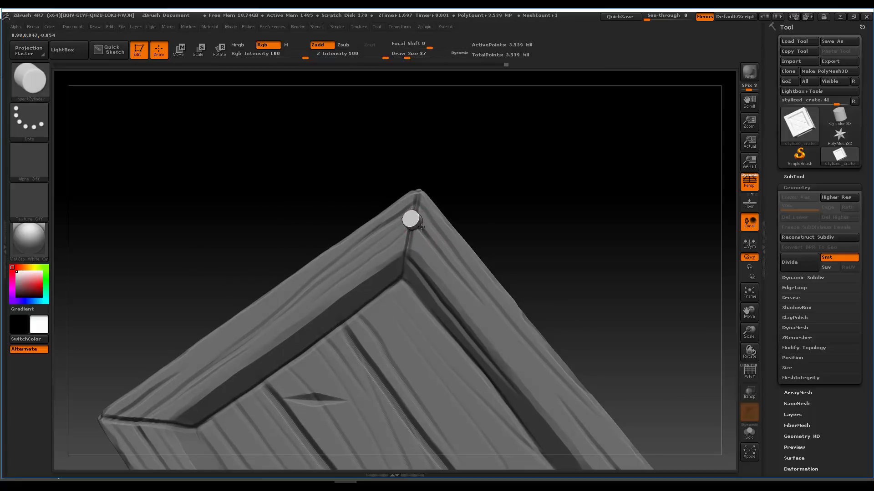
drag(424, 231, 424, 231)
right_drag(475, 215, 432, 282)
drag(438, 288, 441, 291)
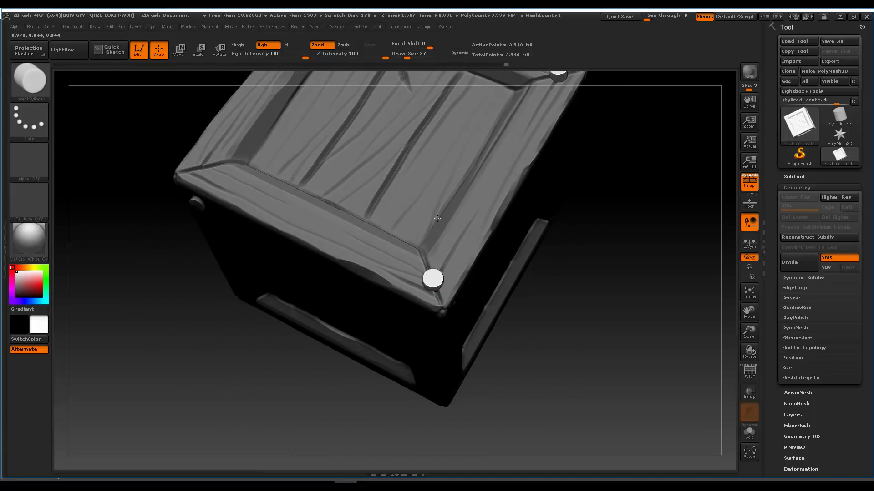
right_drag(437, 218, 352, 312)
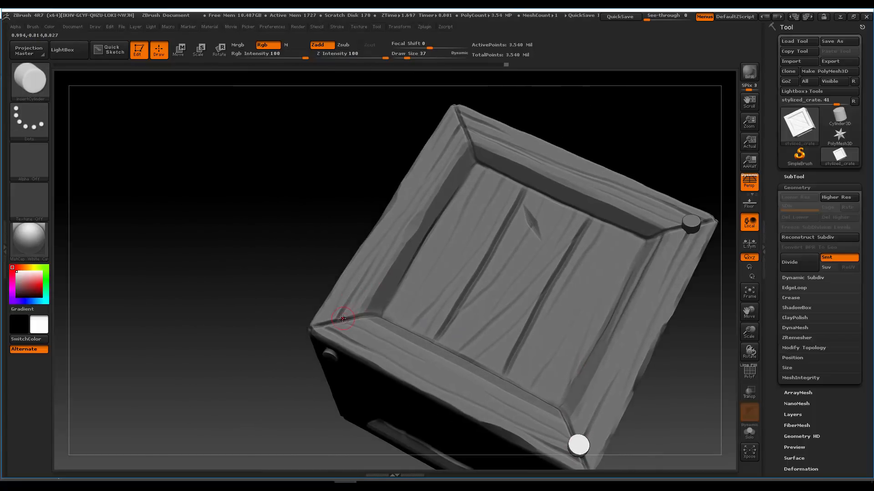
drag(342, 318, 346, 325)
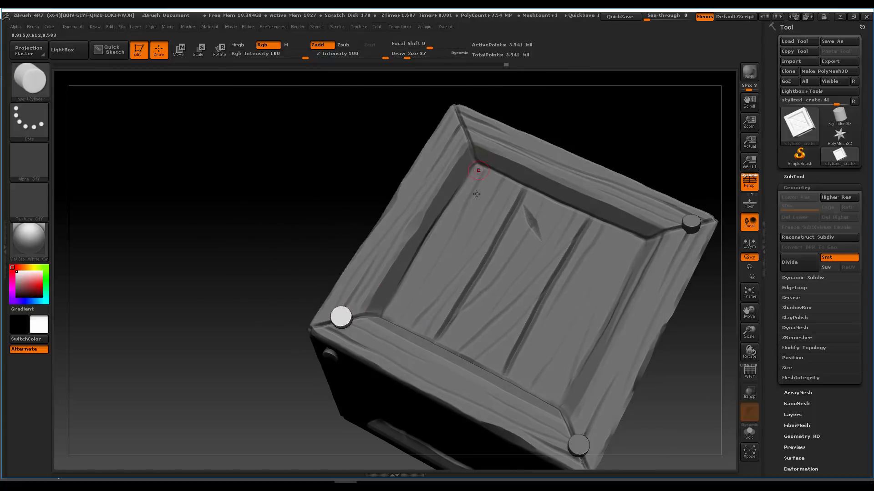
right_drag(476, 194, 466, 215)
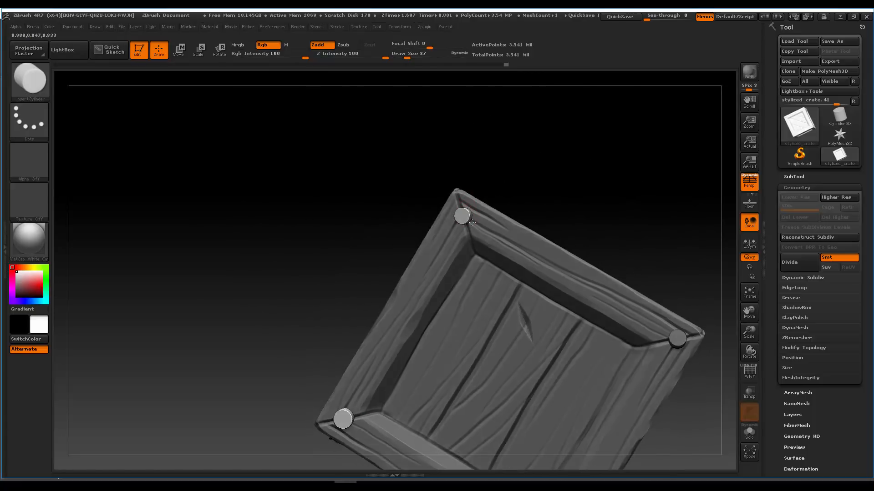
- Insert cylinder bolts at two corners of the next straight-planked face and at one corner of a diagonally planked face
mouse_move(512, 258)
right_down()
mouse_move(527, 203)
mouse_move(541, 260)
mouse_move(491, 242)
mouse_move(493, 214)
mouse_move(502, 277)
mouse_move(481, 330)
right_up()
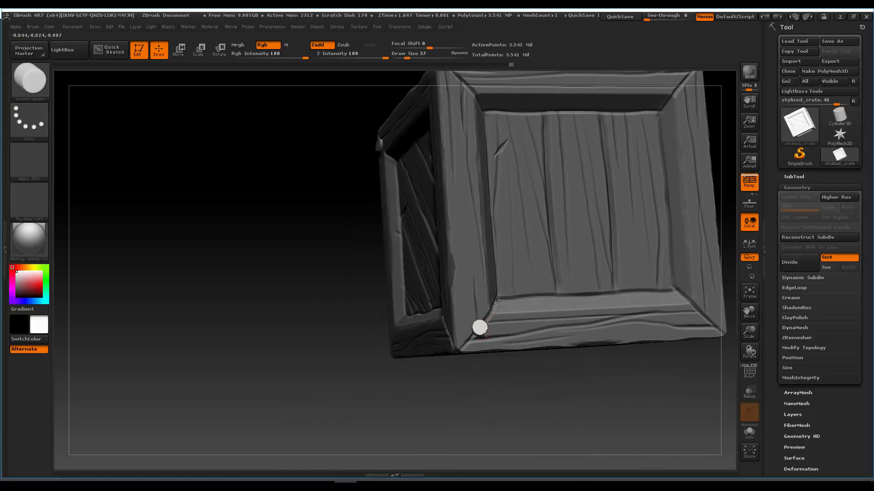
right_drag(563, 308, 569, 349)
drag(567, 345, 572, 350)
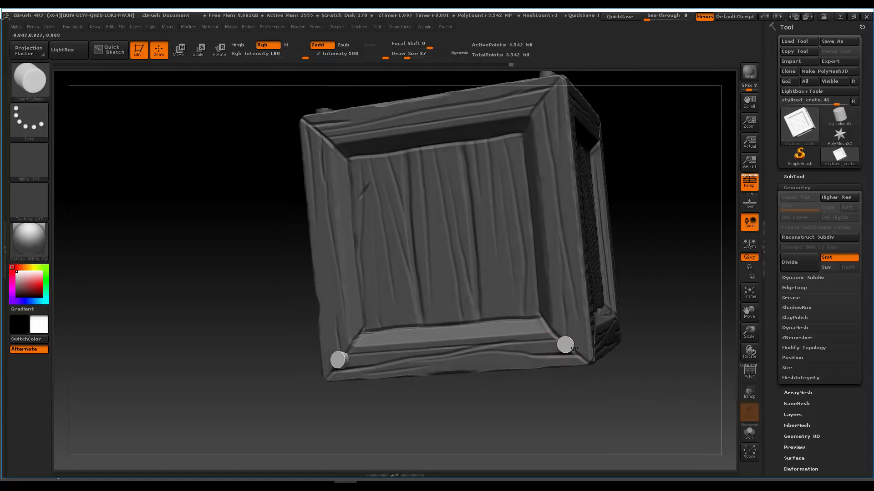
right_drag(542, 254, 548, 307)
drag(550, 305, 556, 308)
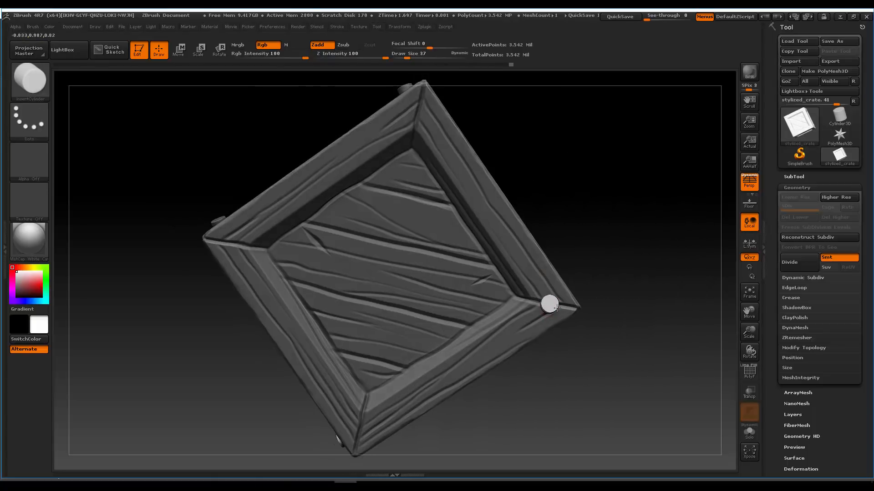
- Insert matching cylinder bolts at the two upper frame corners of another straight-planked face
right_drag(498, 234, 372, 195)
drag(377, 200, 380, 202)
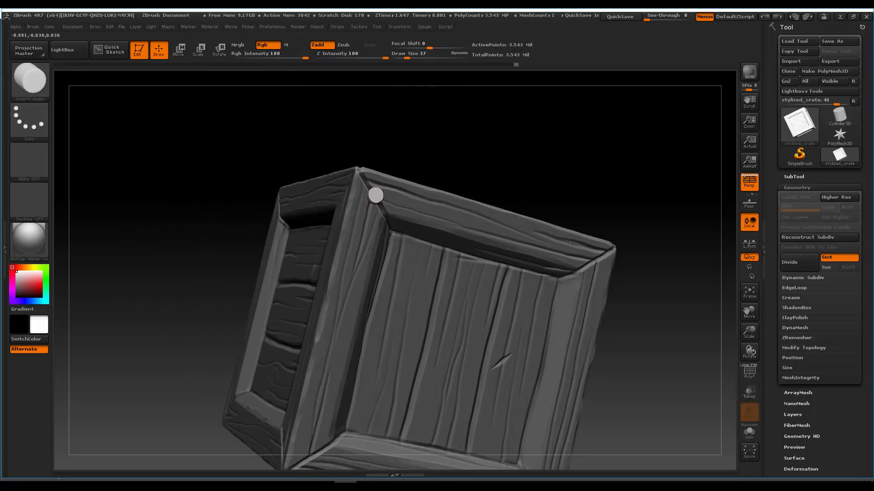
right_drag(569, 245, 607, 253)
drag(601, 264, 607, 266)
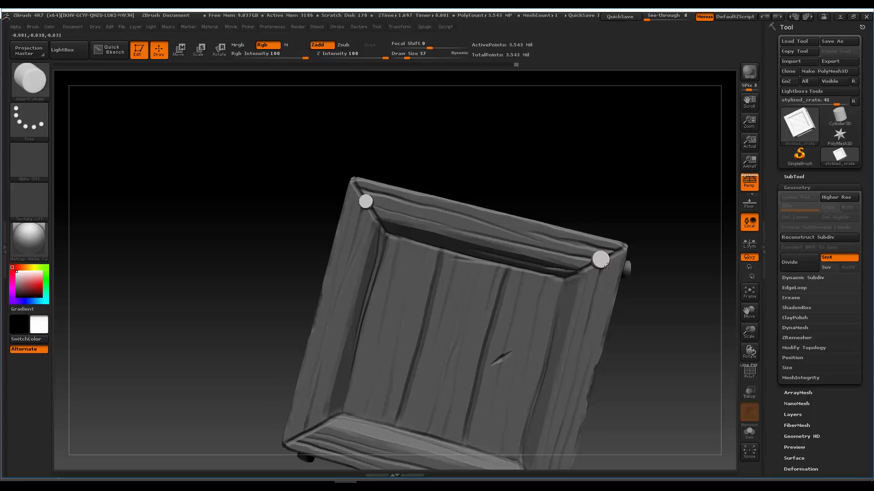
mouse_move(559, 246)
right_down()
mouse_move(562, 255)
mouse_move(549, 251)
right_up()
ctrl+right_drag(548, 252, 601, 202)
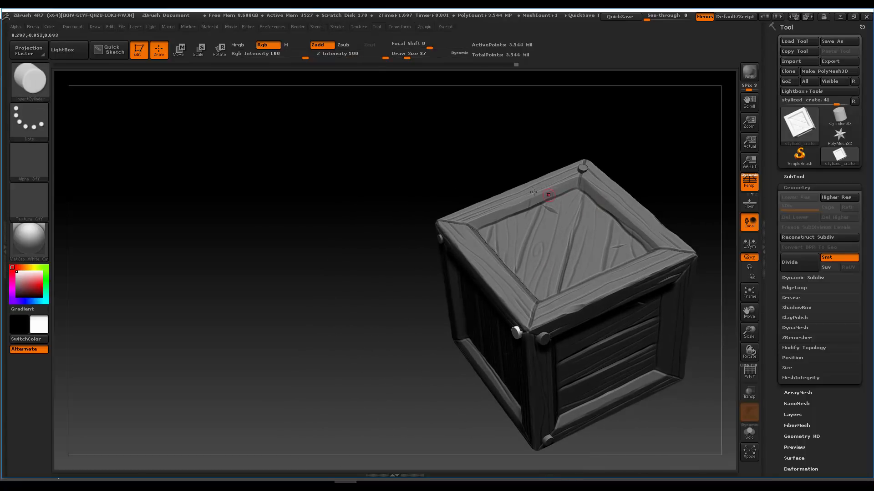
- Insert cylinder bolts at two opposite corners of a bare-cornered diagonally planked face and clear the crate's mask
ctrl+right_drag(533, 192, 445, 267)
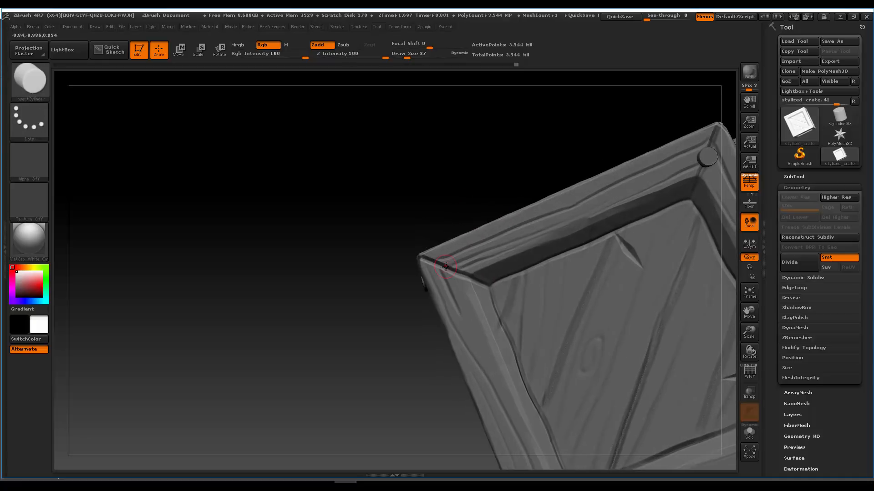
drag(450, 269, 457, 277)
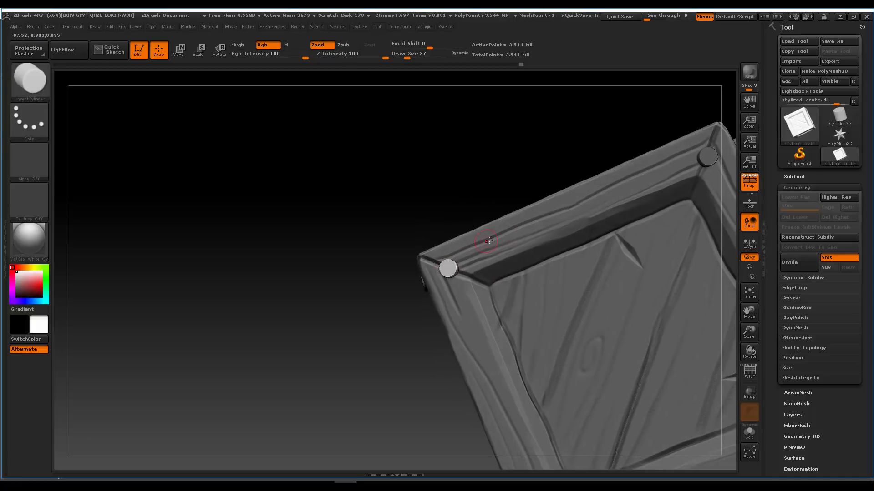
alt+right_drag(526, 205, 298, 71)
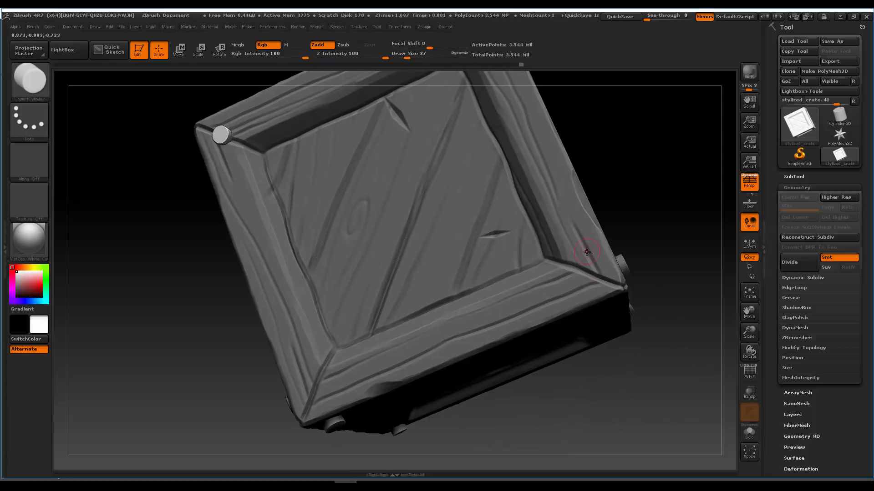
drag(587, 251, 595, 259)
ctrl+right_drag(554, 186, 536, 191)
ctrl+drag(586, 179, 506, 245)
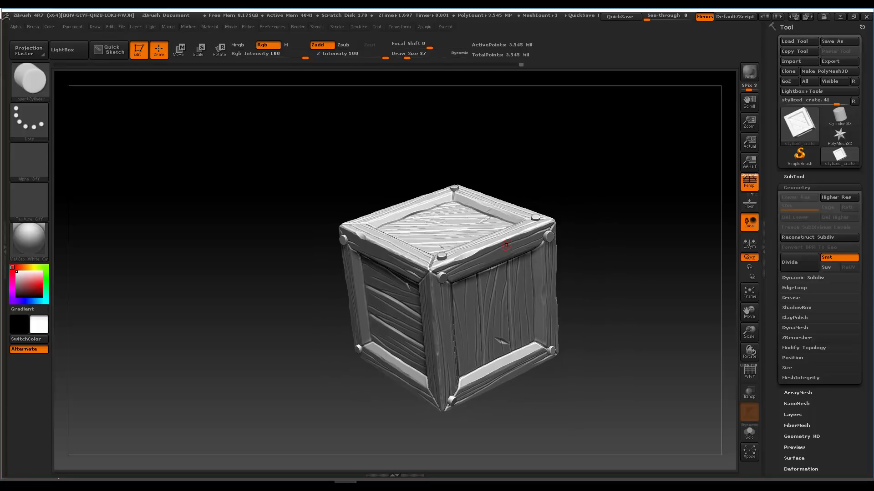
- Export the finished crate sculpt to the desktop as an OBJ file
click(829, 62)
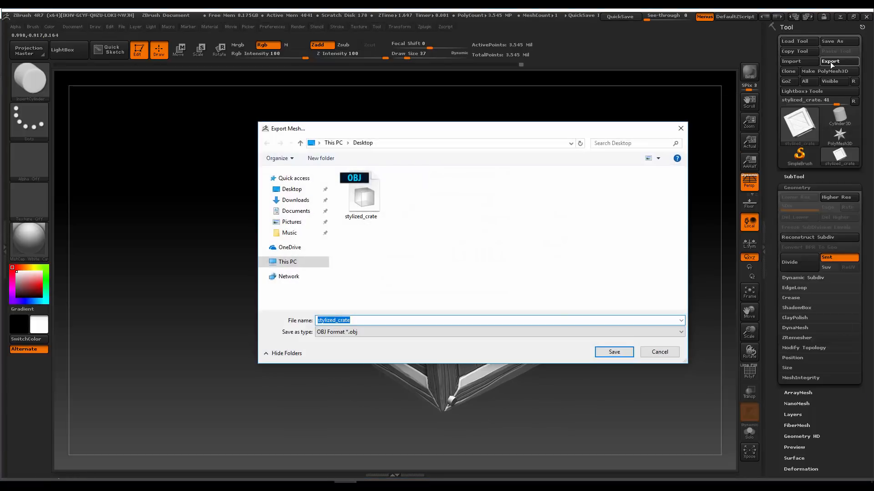
click(358, 320)
click(609, 351)
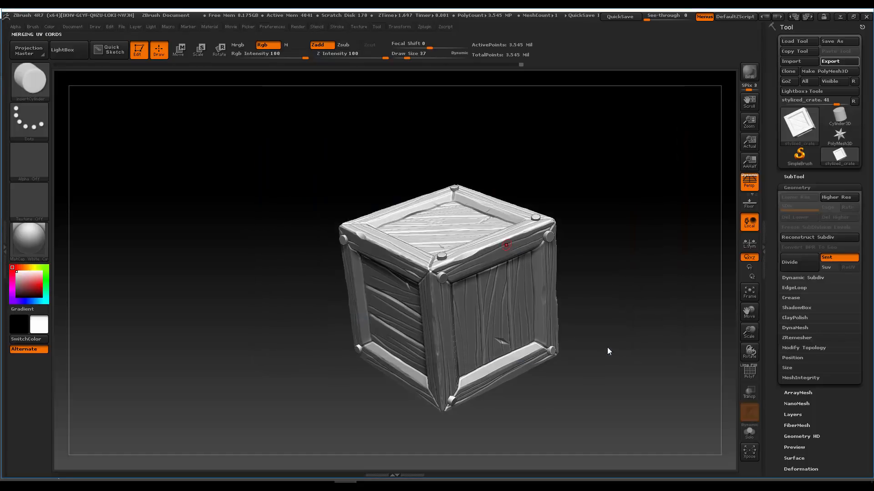
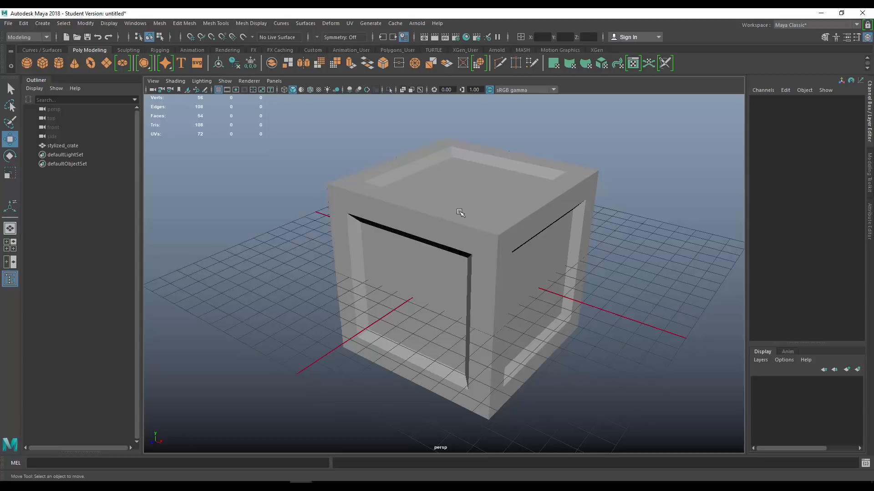
- Switch to Maya, select the low-poly stylized_crate mesh and open its UV shells in the UV Editor
alt+drag(523, 248, 494, 225)
click(494, 228)
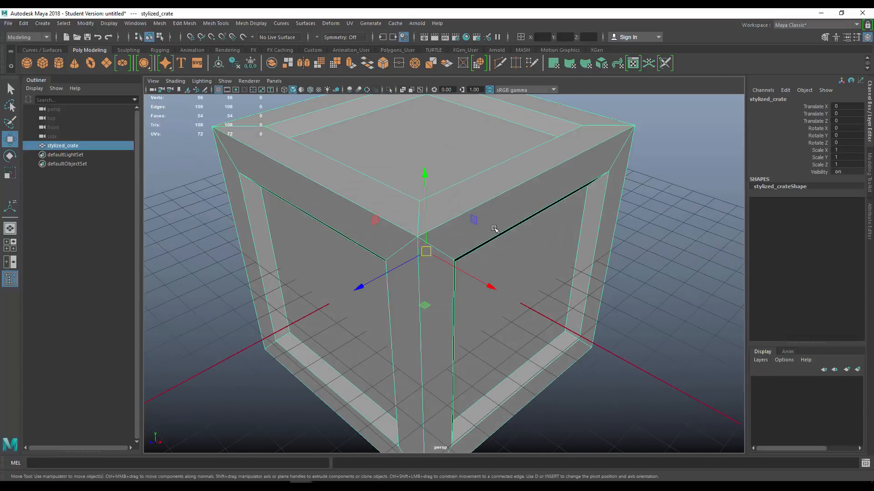
scroll(493, 226, down, 3)
alt+drag(536, 223, 534, 218)
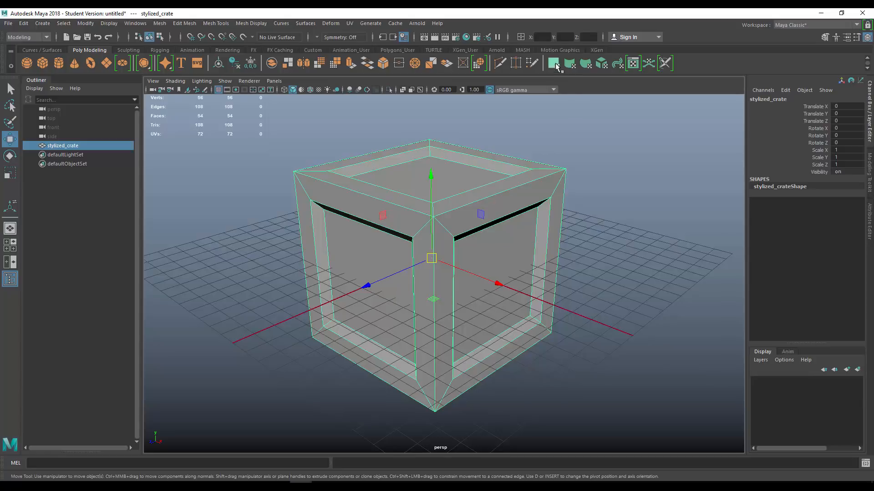
click(637, 64)
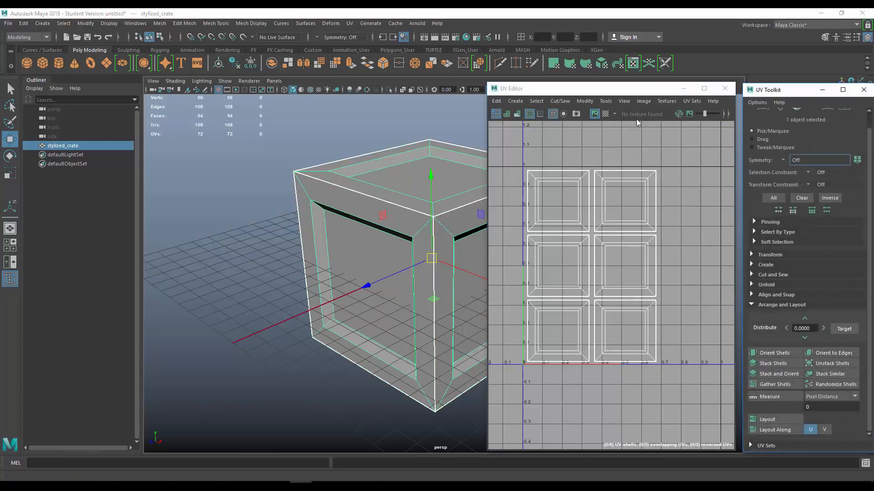
alt+middle_drag(455, 248, 403, 242)
scroll(648, 226, up, 3)
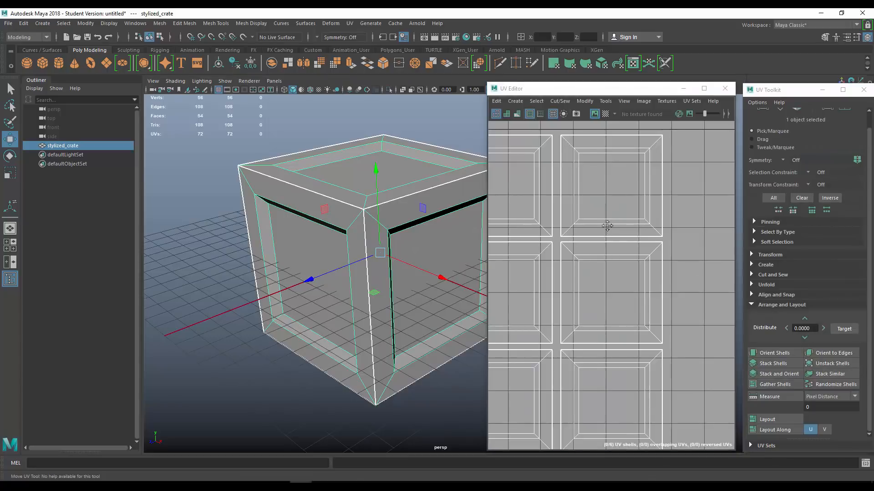
alt+middle_drag(609, 226, 652, 219)
alt+middle_drag(579, 253, 590, 240)
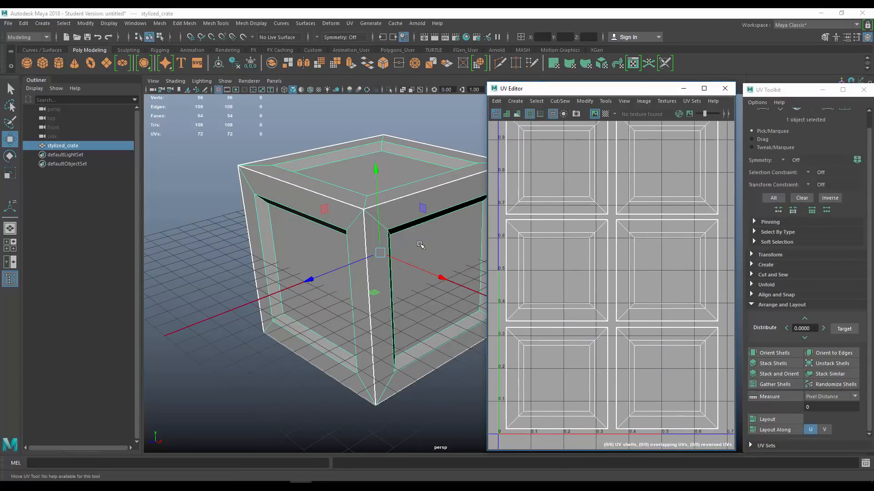
- Examine how the crate's hard edges and UV borders compare with its six UV shells, closing the UV Editor at the end
alt+drag(461, 199, 378, 209)
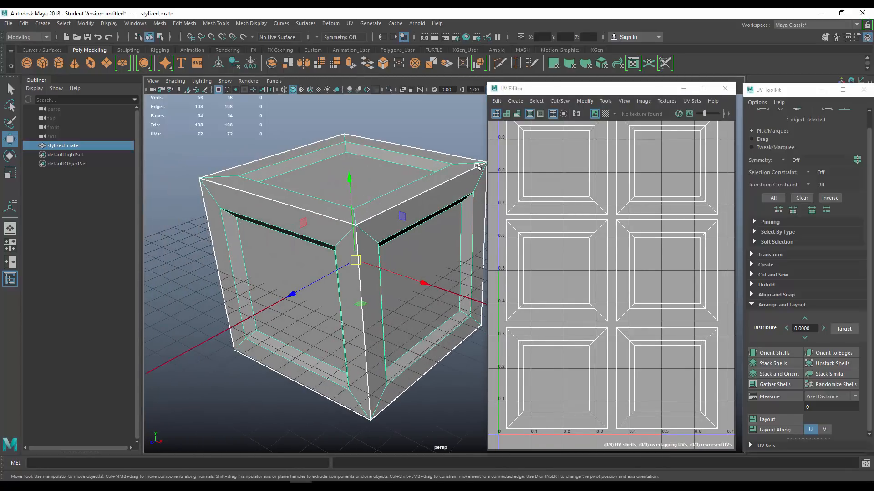
alt+middle_drag(439, 177, 409, 179)
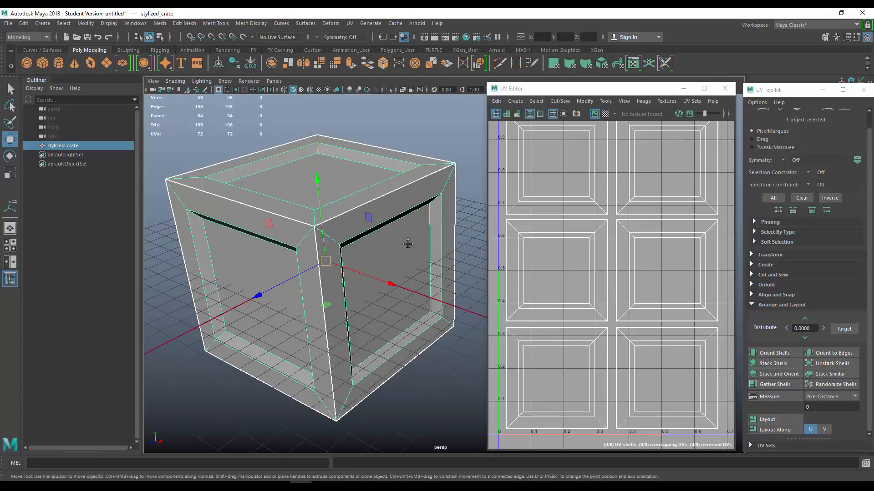
alt+drag(408, 244, 406, 210)
alt+drag(407, 159, 396, 189)
click(461, 155)
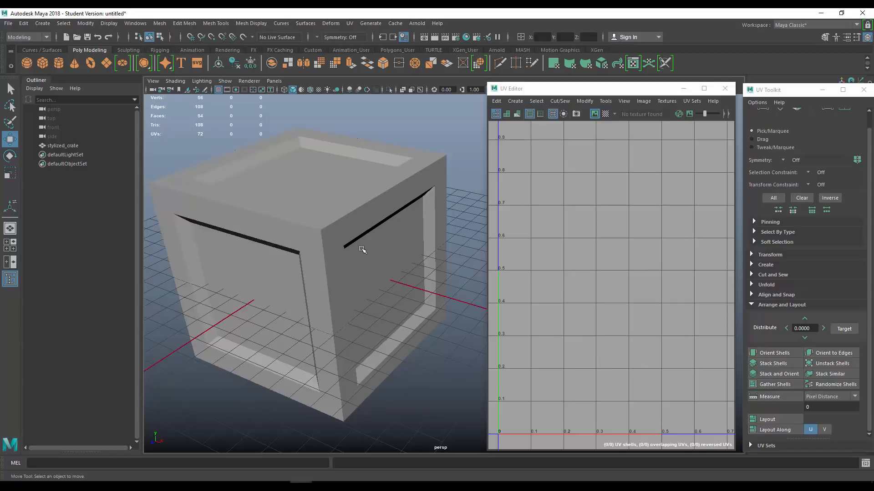
alt+right_drag(363, 246, 396, 247)
click(419, 143)
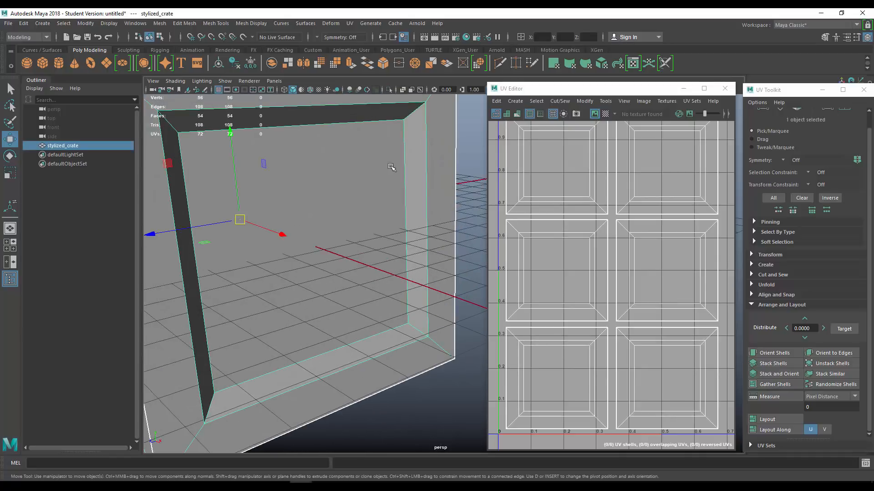
key(f)
alt+right_drag(392, 196, 400, 162)
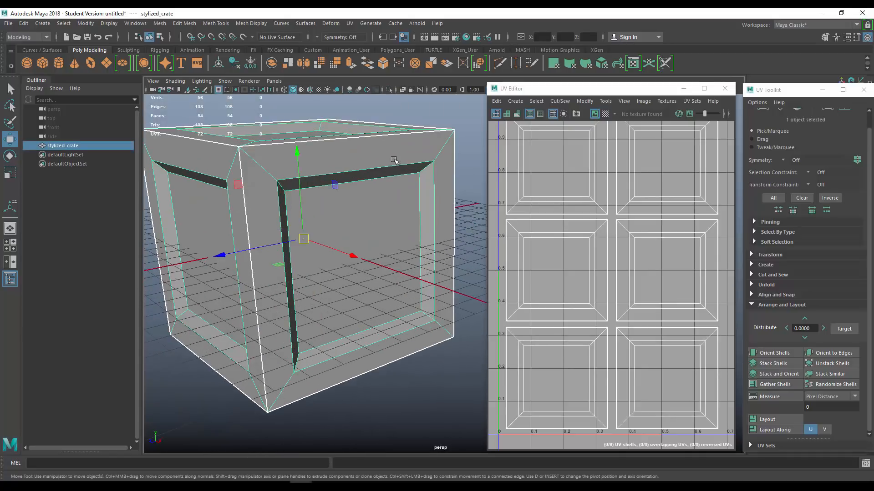
scroll(658, 240, up, 5)
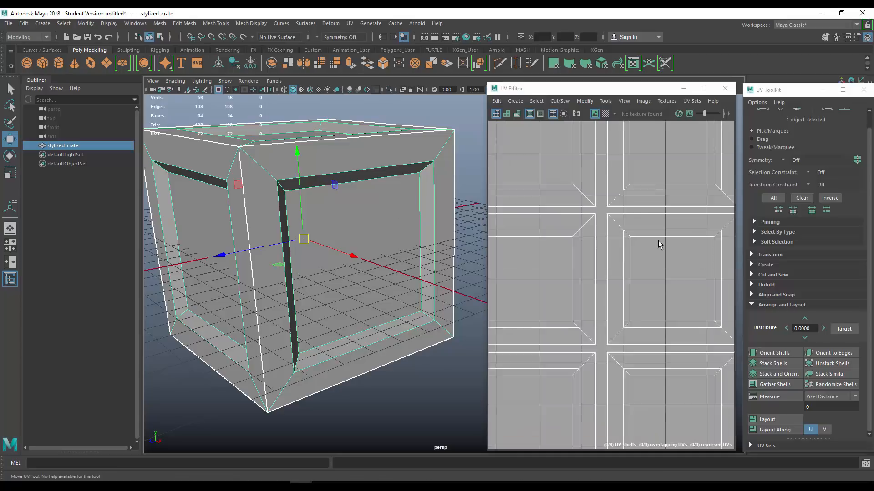
scroll(607, 226, down, 5)
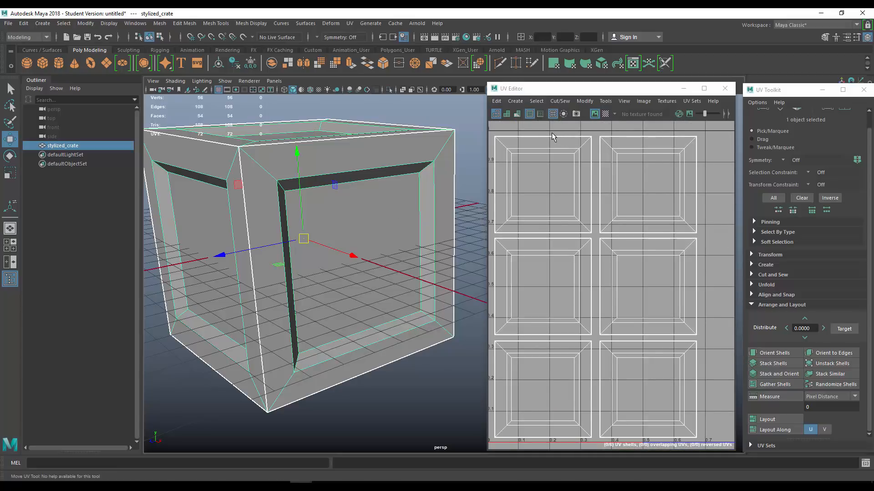
scroll(389, 175, down, 4)
mouse_move(390, 175)
alt+mouse_down()
mouse_move(418, 187)
mouse_move(383, 173)
alt+mouse_up()
scroll(417, 187, up, 3)
scroll(414, 201, up, 1)
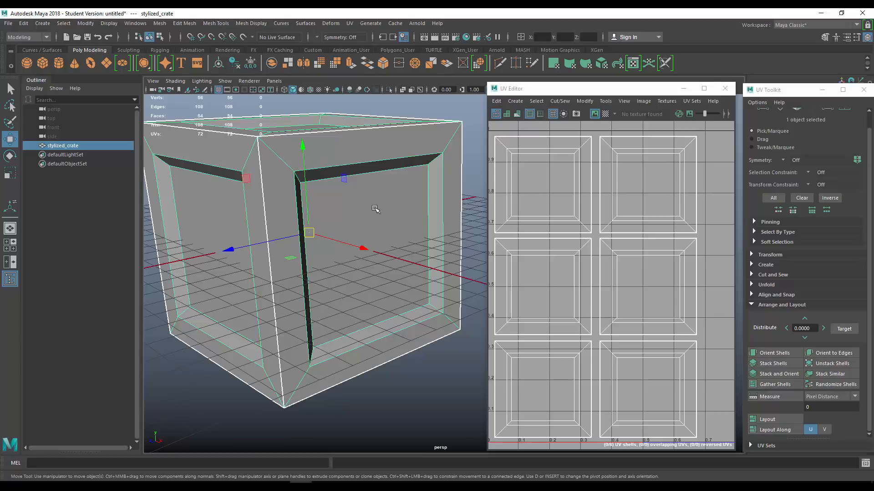
alt+drag(376, 209, 397, 228)
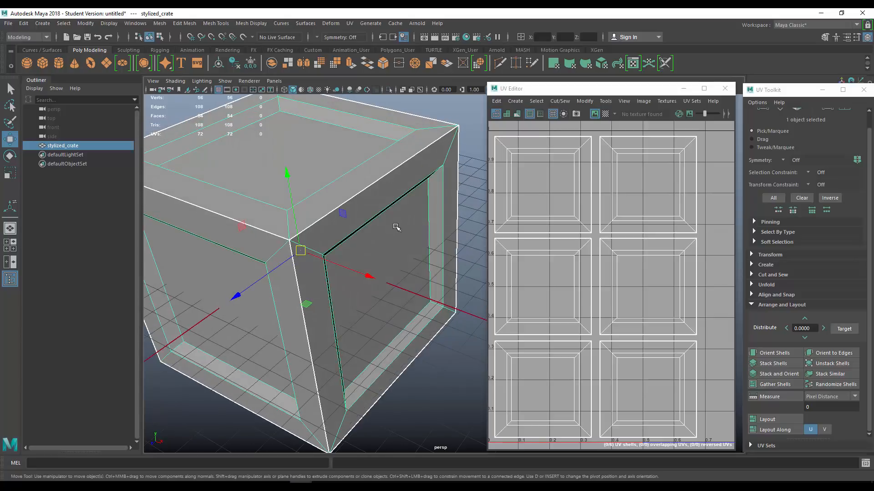
click(725, 89)
- Run Soften/Harden Edges on the whole crate and return it to object mode with nothing selected
key(f)
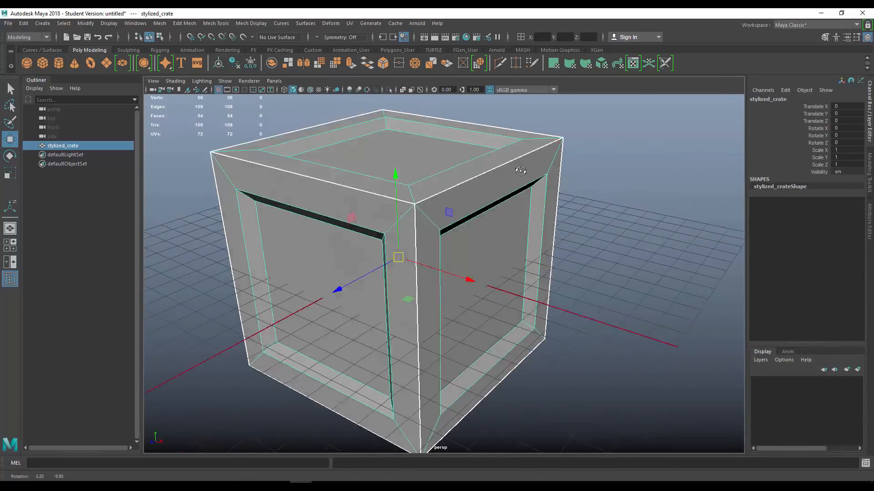
click(246, 23)
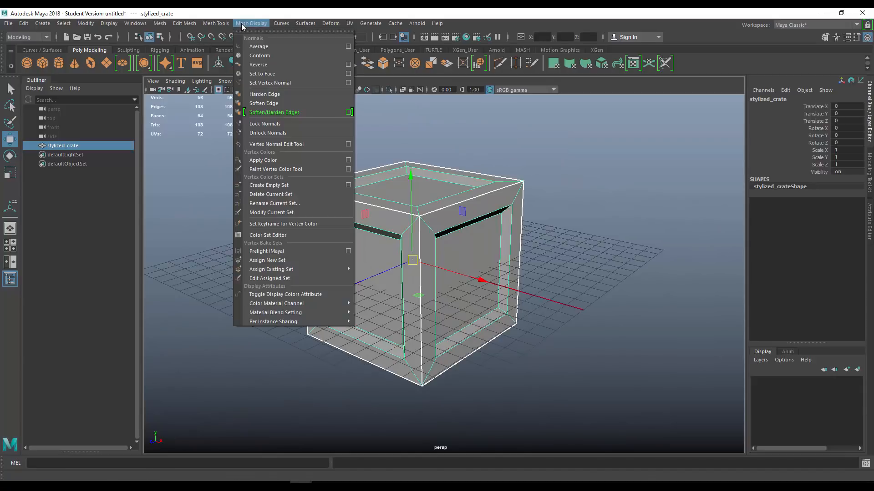
click(301, 113)
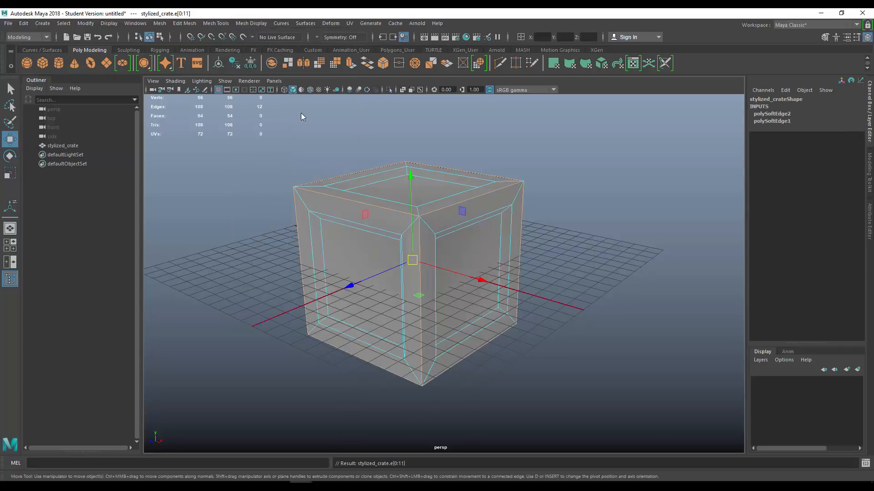
right_drag(486, 214, 527, 200)
click(599, 185)
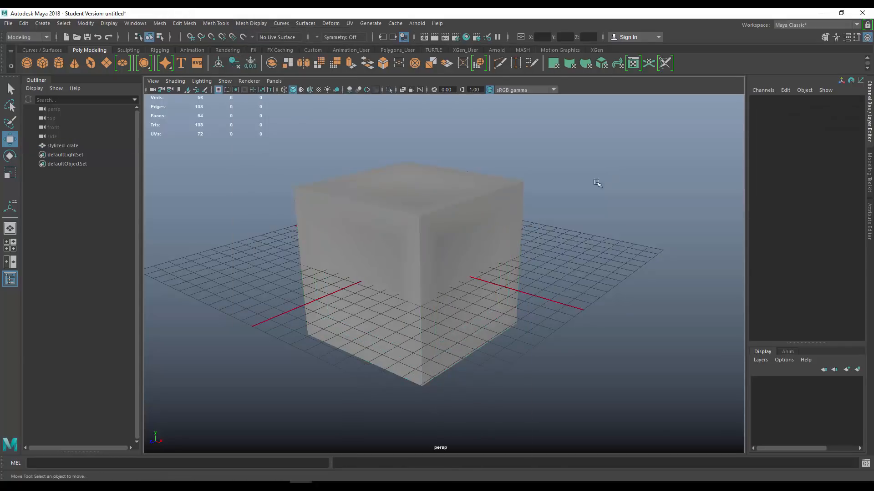
- Inspect the crate's softened shading and its outer border edges from several angles, both selected and unselected
alt+drag(496, 216, 496, 239)
scroll(492, 242, up, 5)
click(490, 245)
scroll(504, 240, down, 5)
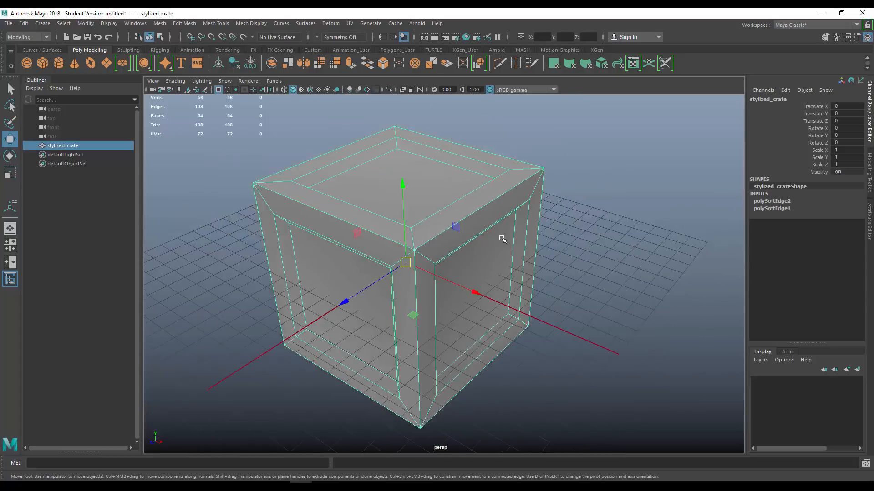
click(574, 220)
scroll(482, 229, up, 5)
click(474, 226)
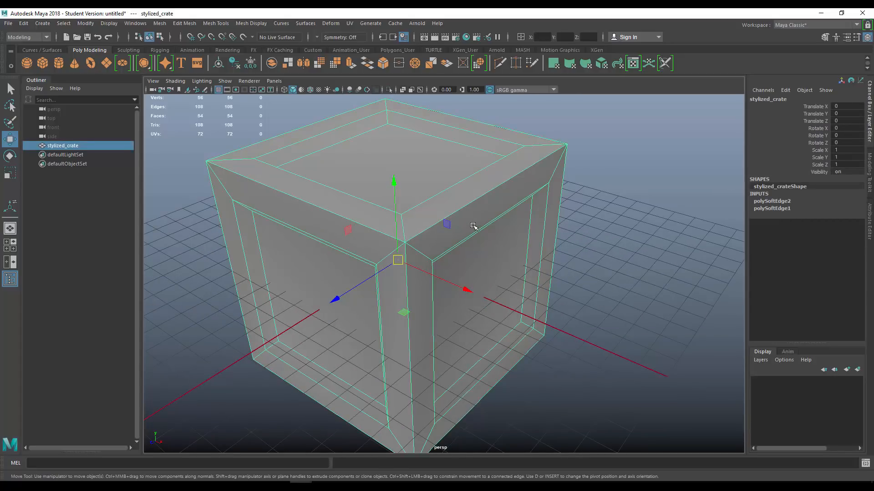
click(622, 222)
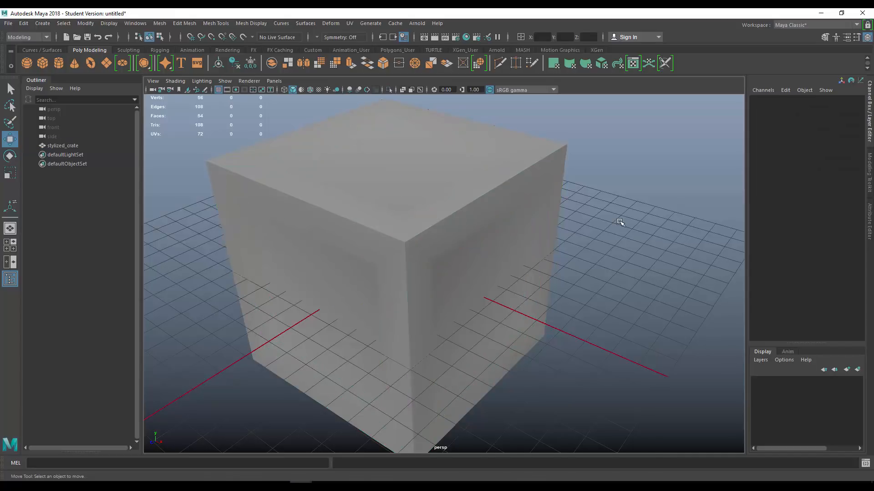
scroll(441, 204, down, 3)
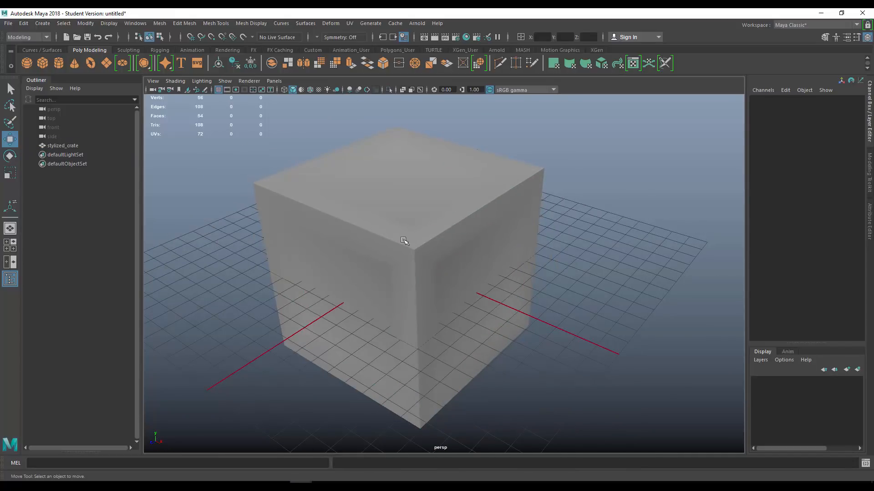
alt+drag(475, 274, 485, 256)
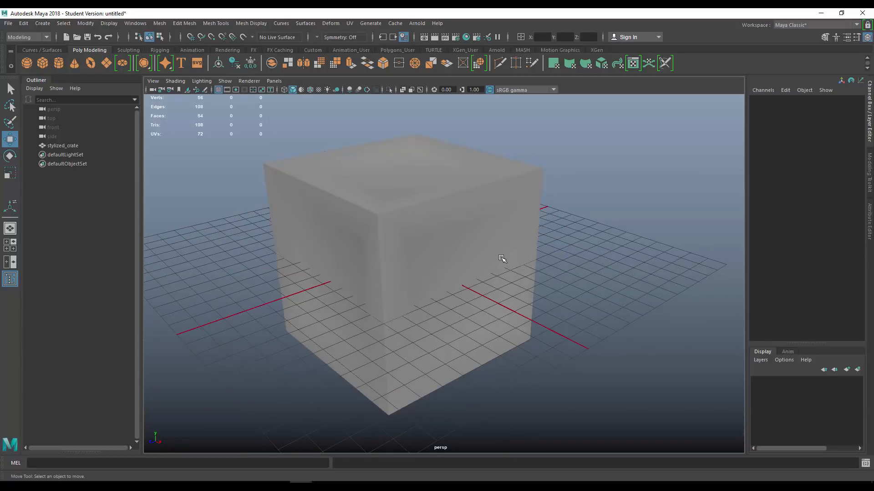
alt+drag(450, 303, 459, 287)
click(460, 230)
click(643, 207)
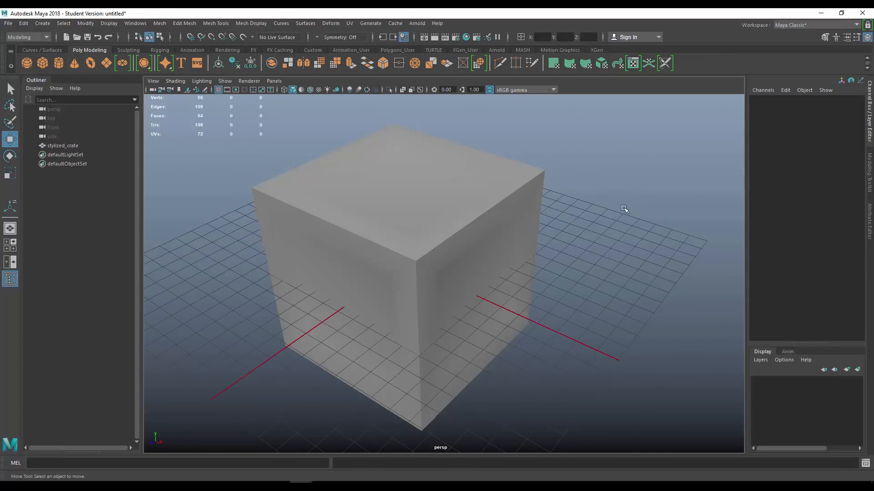
click(445, 229)
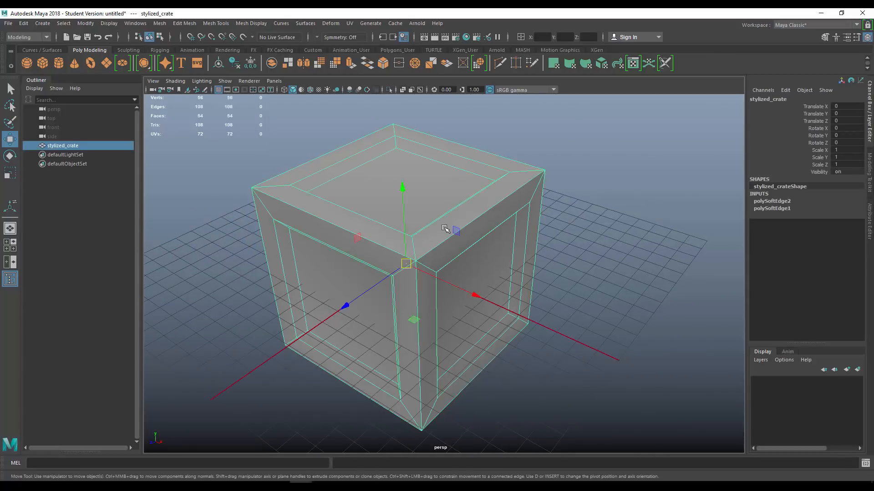
alt+drag(445, 229, 500, 211)
right_click(498, 212)
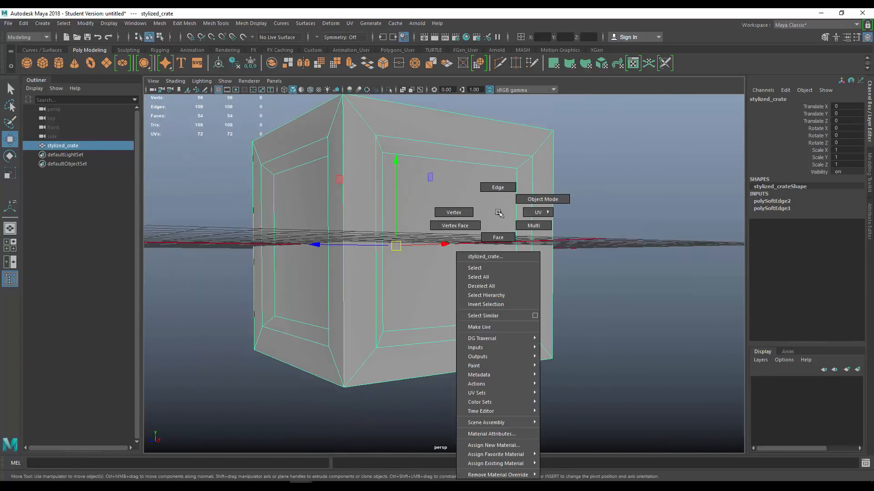
click(498, 187)
click(486, 163)
alt+drag(486, 163, 504, 193)
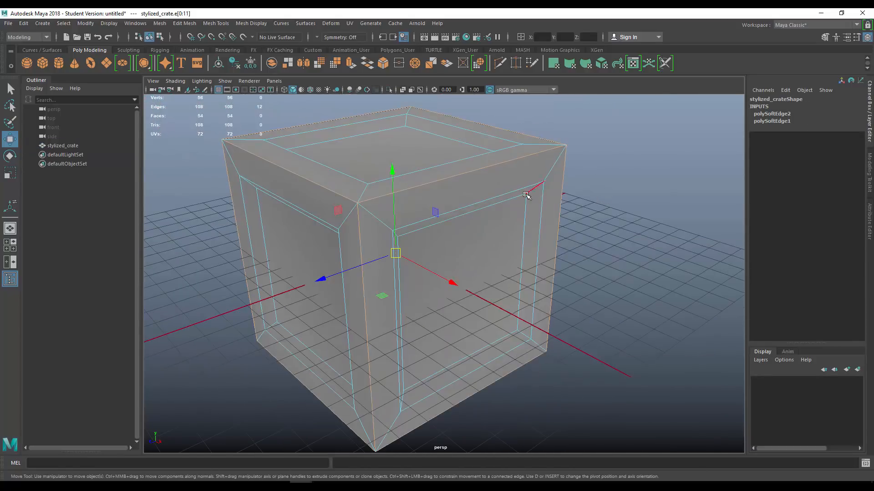
shift+click(447, 223)
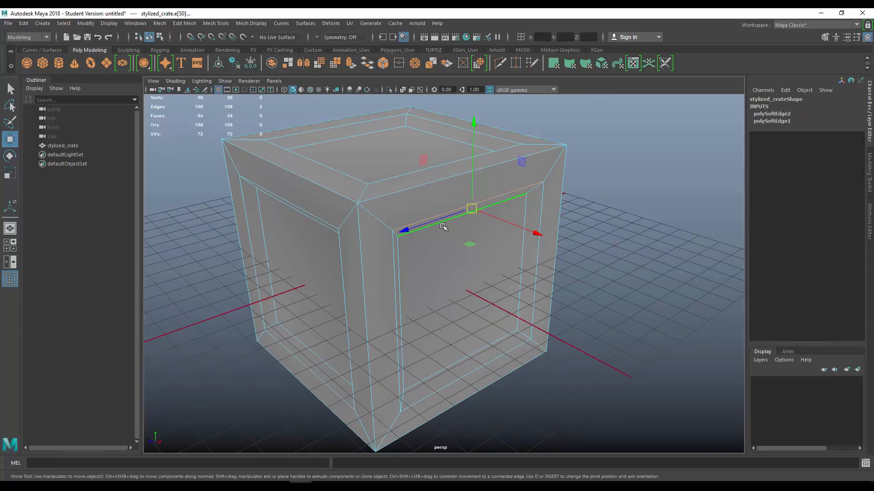
click(255, 23)
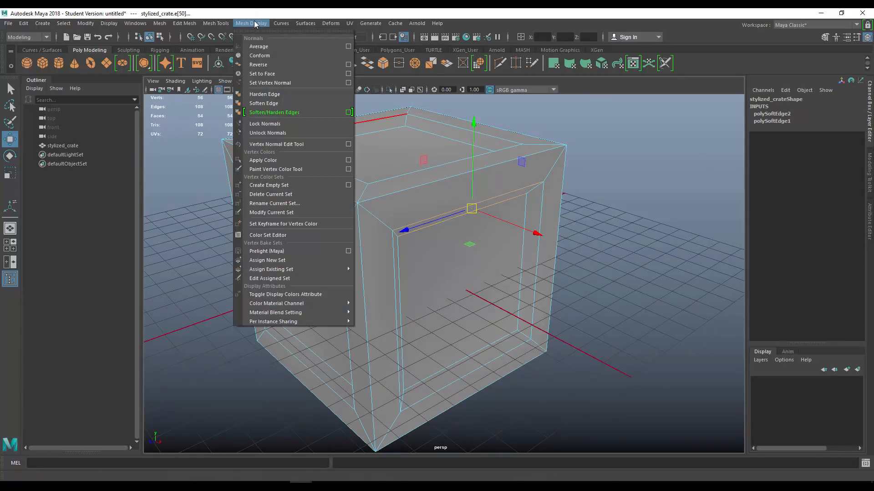
click(287, 103)
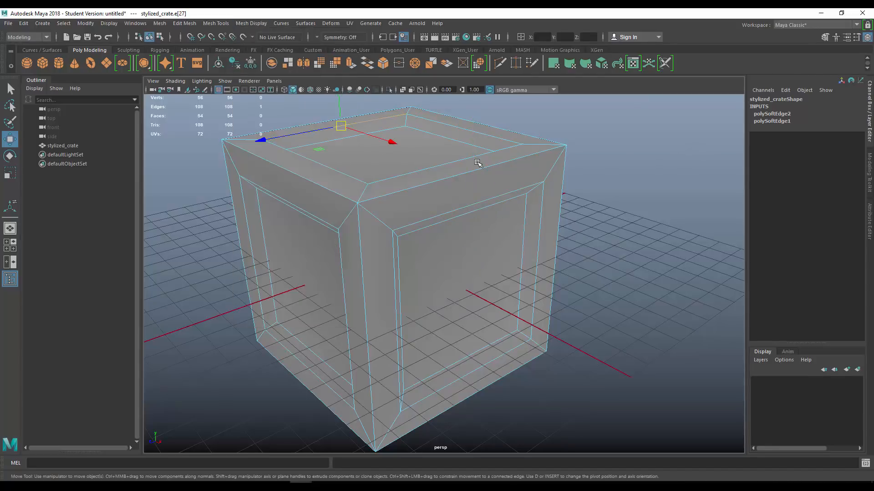
right_drag(476, 164, 635, 136)
click(635, 136)
click(495, 179)
scroll(500, 178, down, 3)
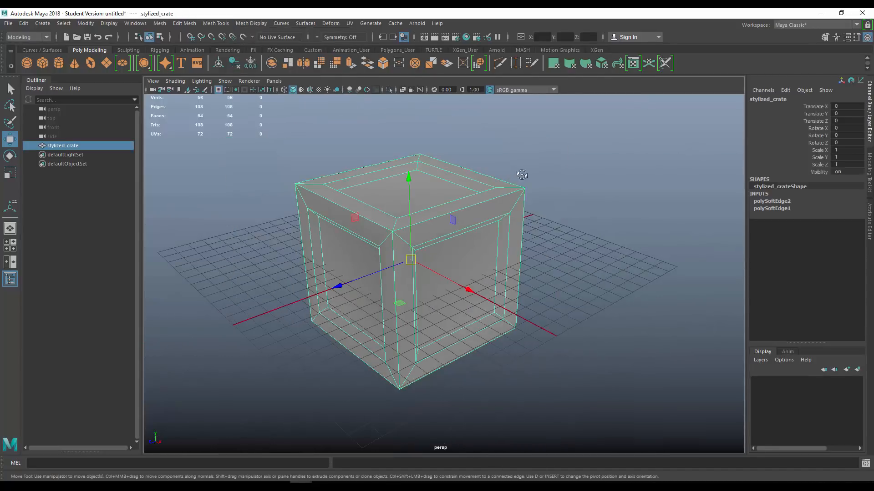
alt+drag(520, 174, 534, 175)
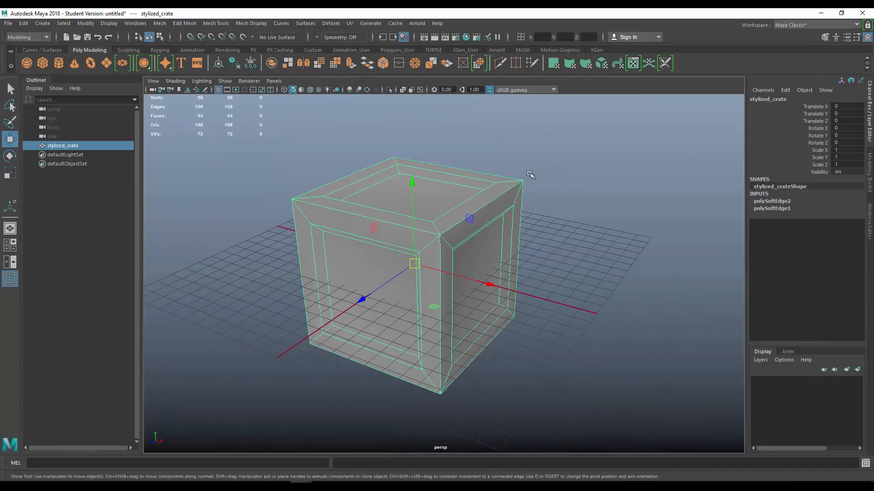
- Export the selected low-poly crate to the Desktop as an FBX file named stylized_crate
click(8, 24)
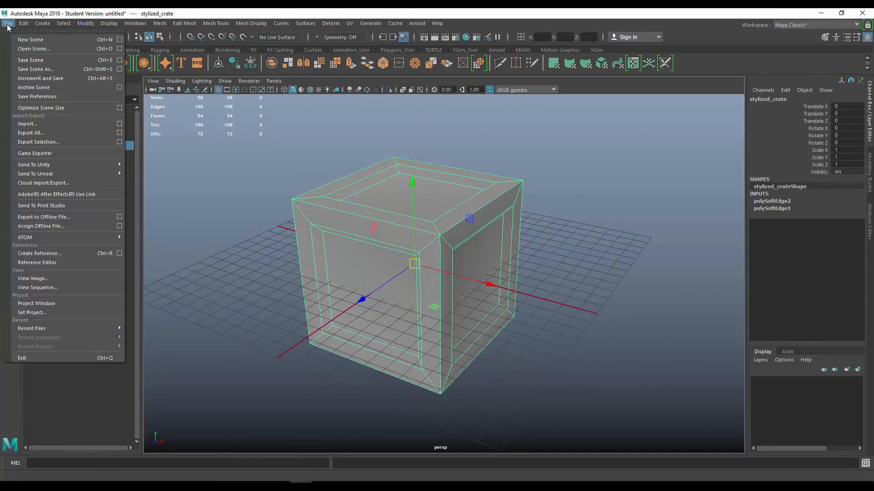
click(39, 142)
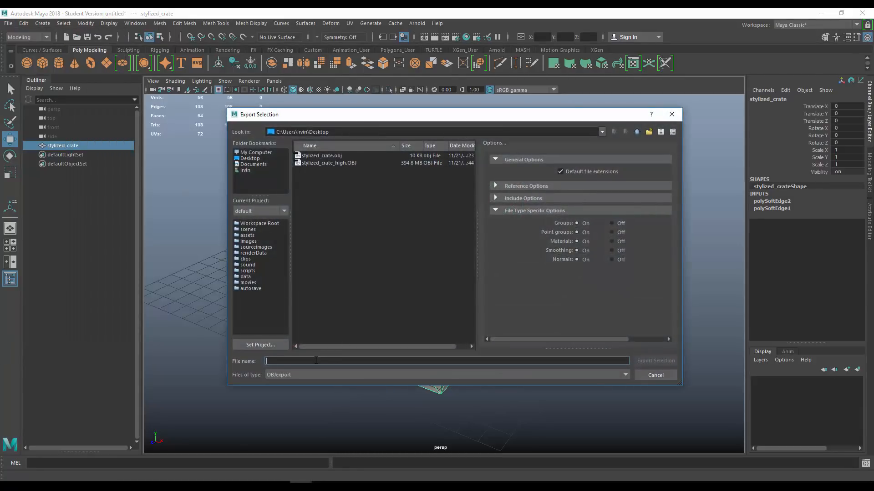
click(330, 156)
click(330, 362)
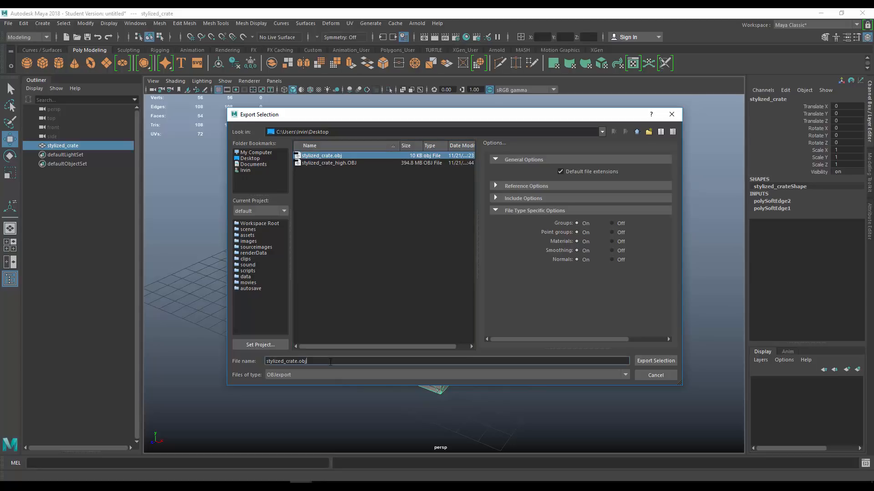
key(BackSpace)
key(BackSpace)
key(BackSpace)
key(BackSpace)
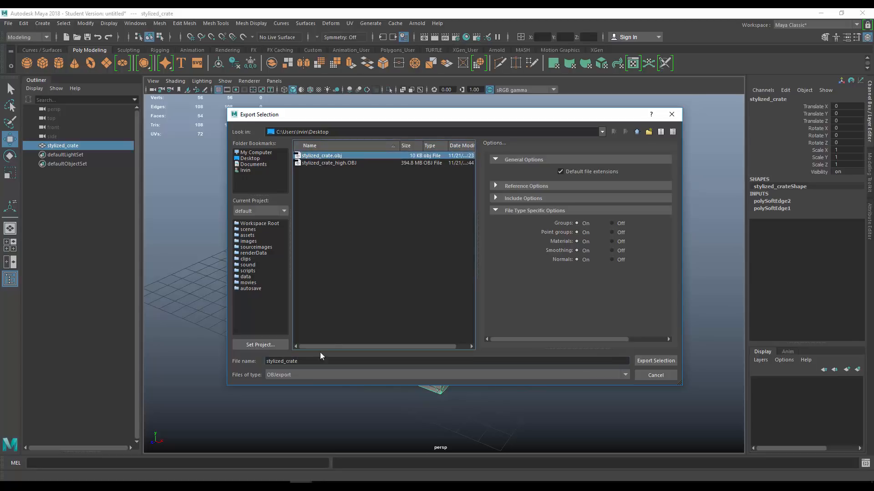
click(307, 374)
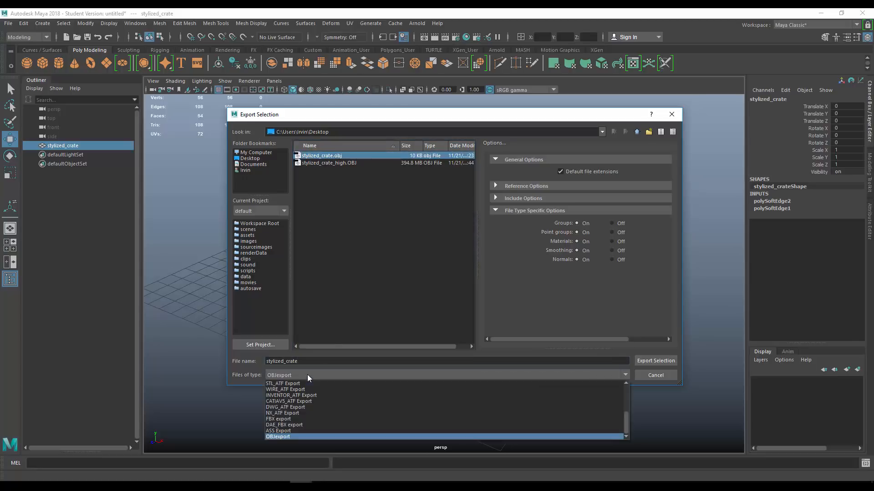
click(287, 419)
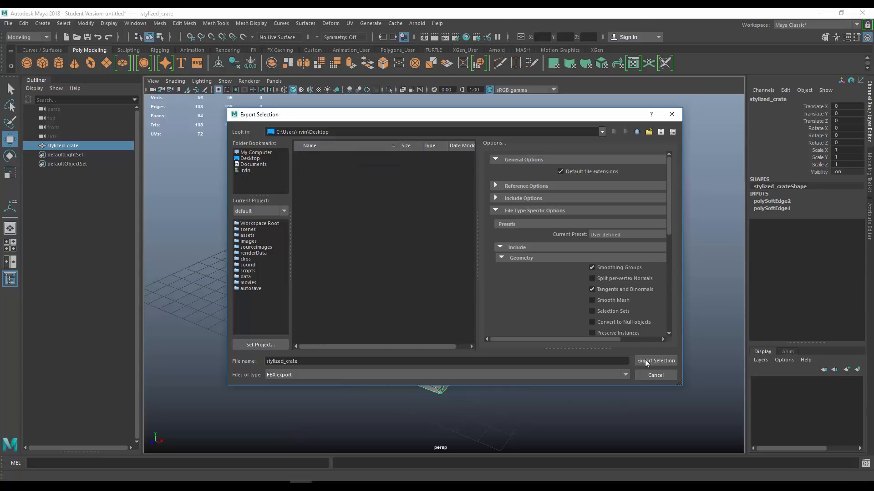
scroll(670, 230, down, 5)
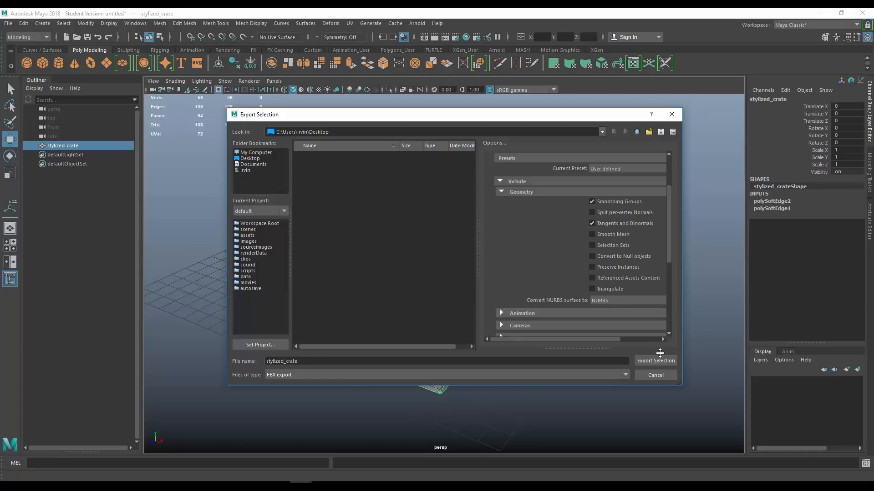
click(657, 362)
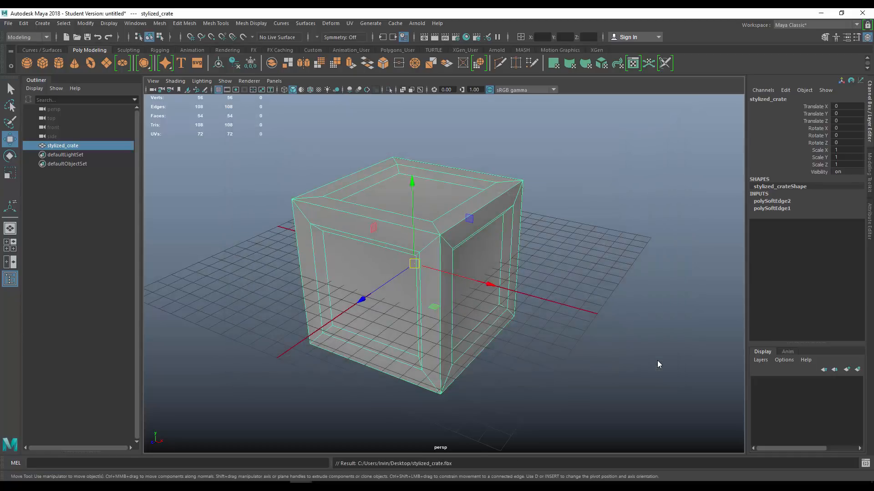
- Switch to Substance Painter and create a new project using stylized_crate.fbx from the Desktop as its mesh
click(582, 272)
click(493, 250)
click(563, 240)
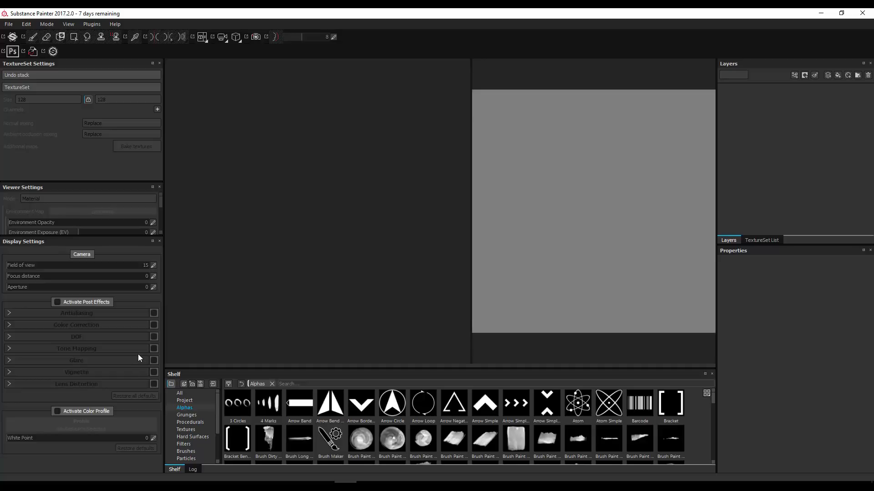
click(9, 24)
click(35, 33)
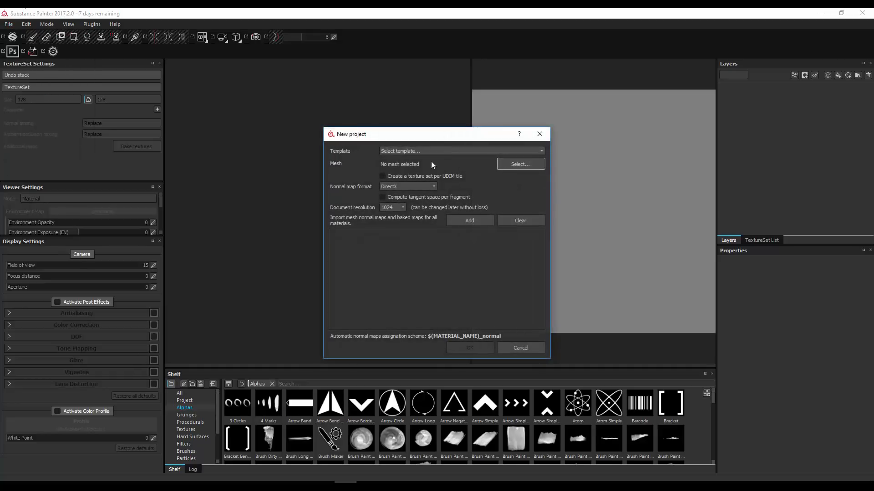
click(508, 167)
click(369, 209)
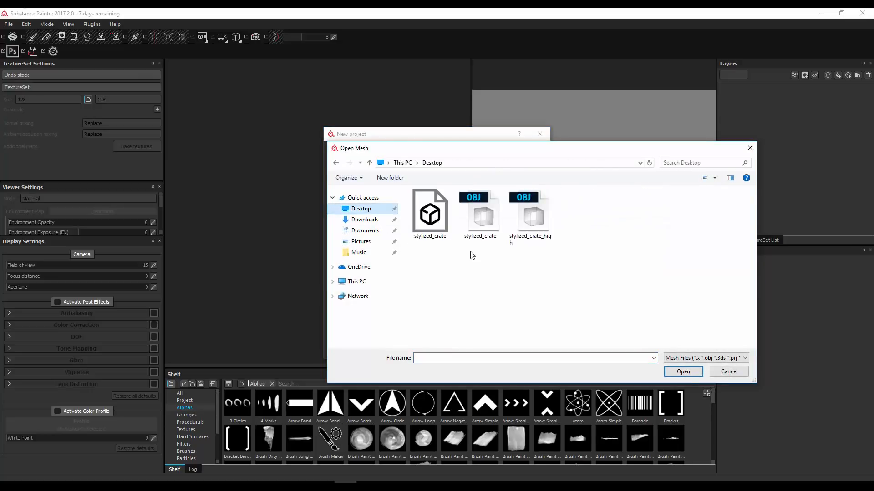
double_click(435, 215)
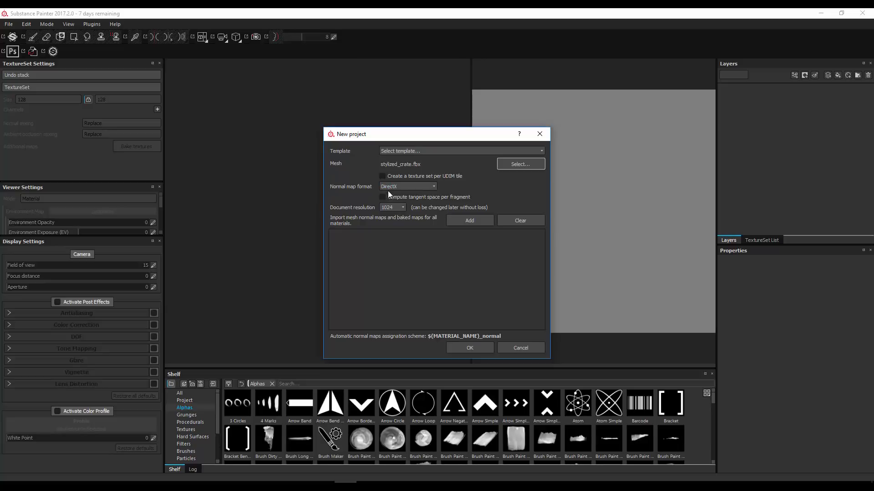
click(470, 348)
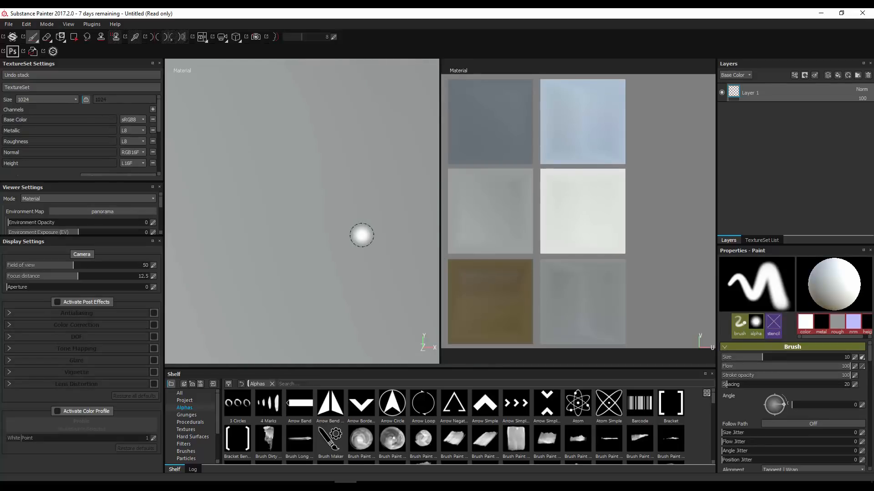
- Open the texture baking settings for the crate, exclude the ID map and set the output size to 1024
alt+right_drag(314, 184, 230, 147)
alt+drag(306, 171, 587, 220)
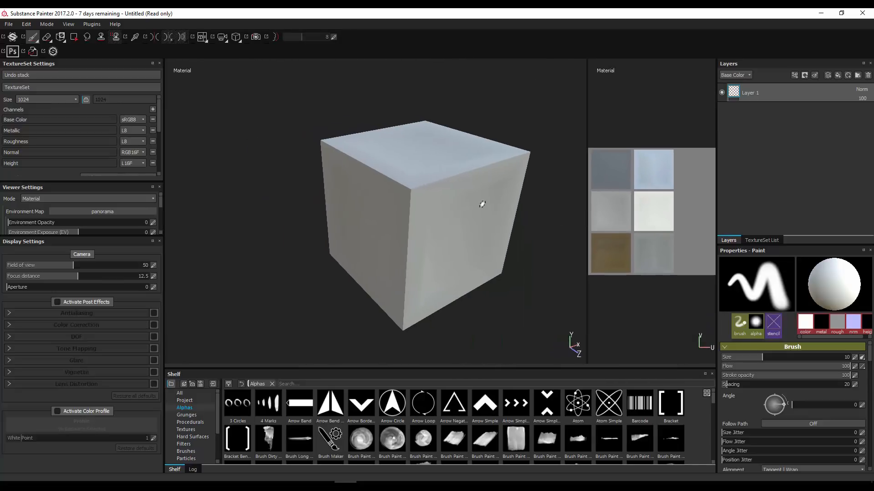
alt+drag(455, 209, 460, 197)
alt+right_drag(460, 197, 498, 217)
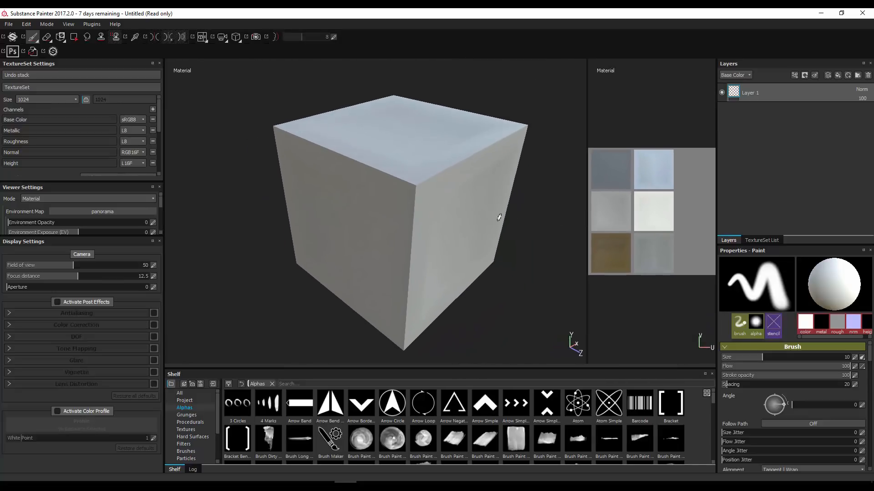
drag(120, 181, 130, 273)
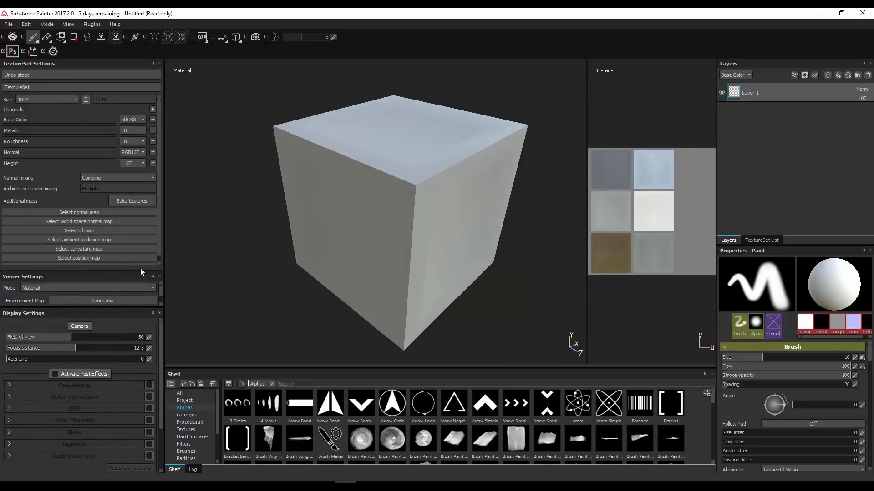
click(130, 202)
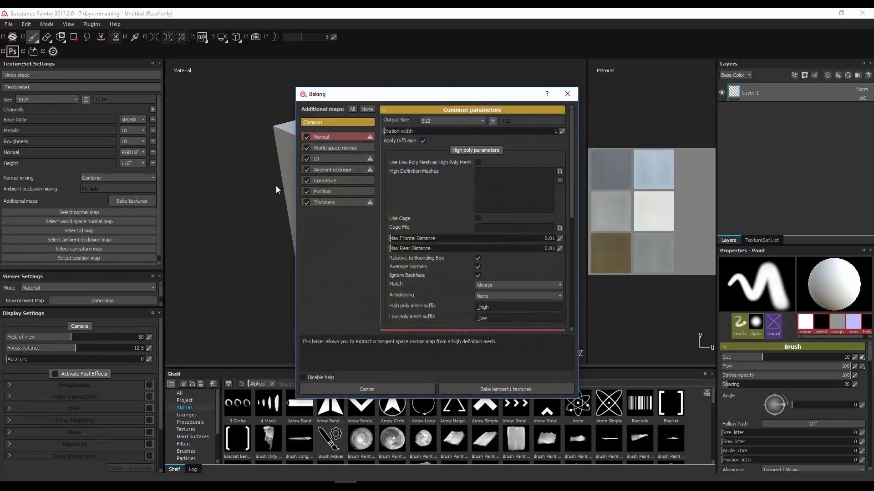
click(306, 159)
click(438, 121)
click(430, 156)
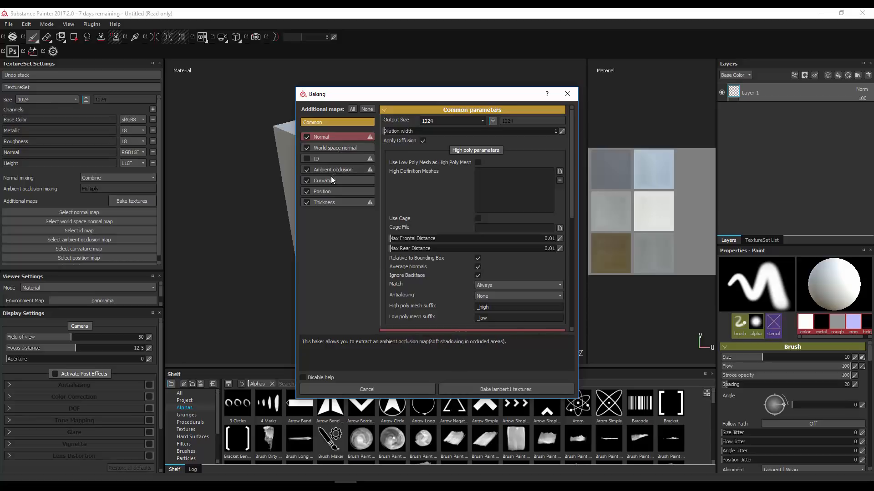
- Load stylized_crate_high as the high definition mesh and set the bake's antialiasing to Subsampling 4x4
click(560, 172)
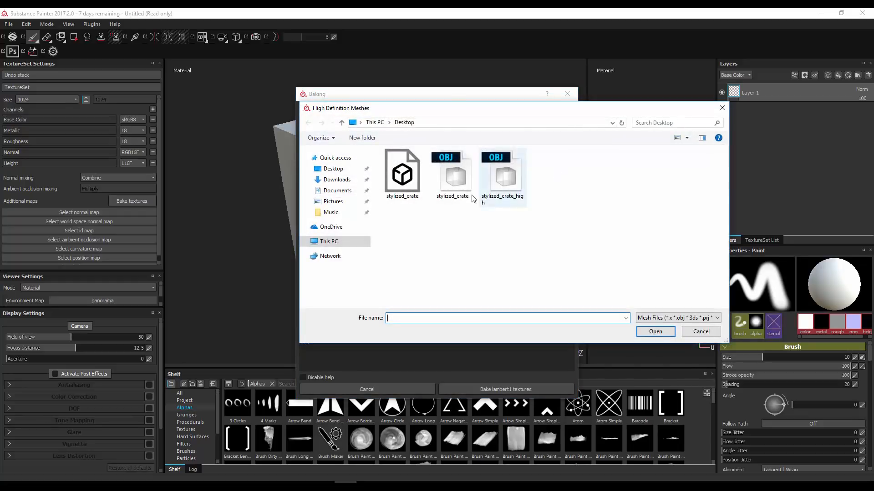
double_click(489, 201)
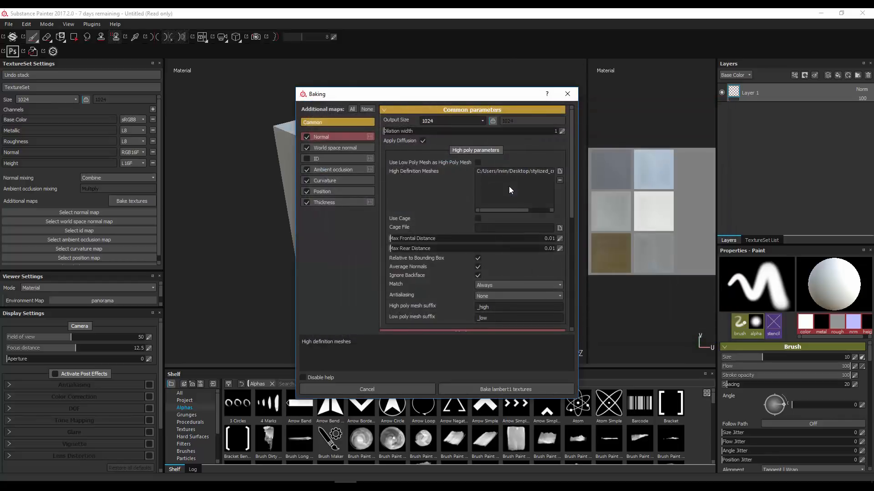
click(490, 296)
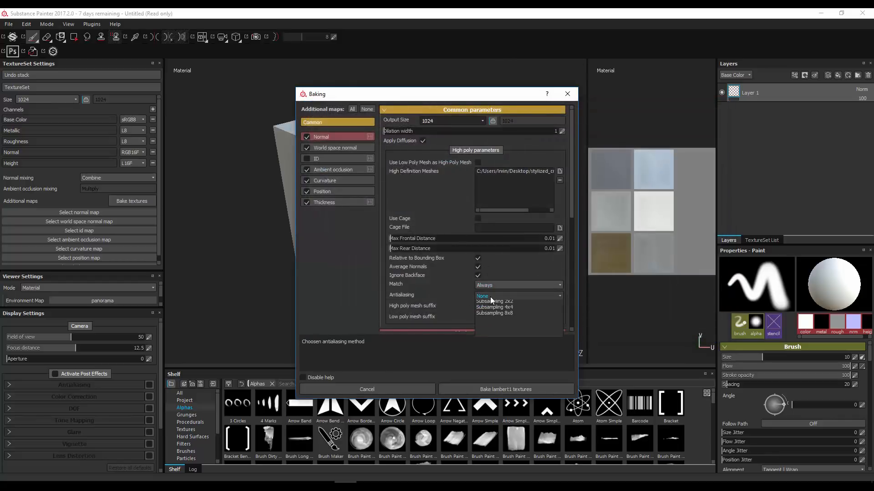
click(497, 315)
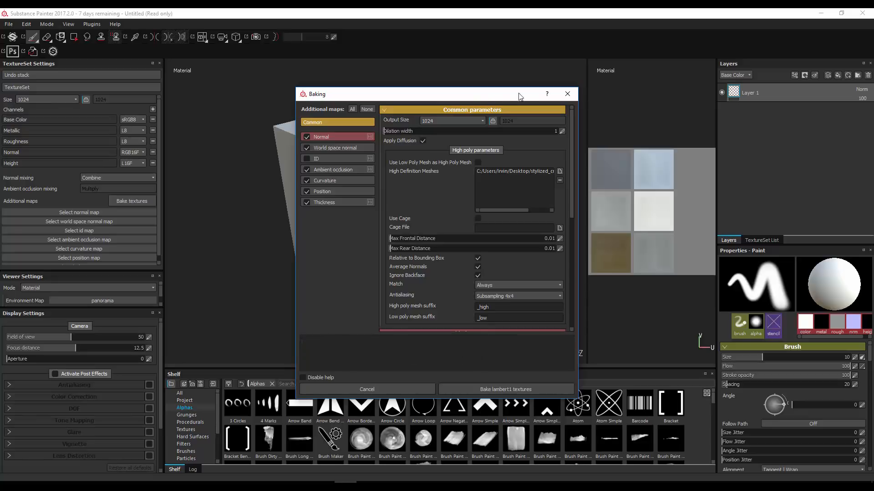
- Exclude every additional map except Normal and bake the lambert1 textures
drag(487, 97, 512, 100)
click(331, 205)
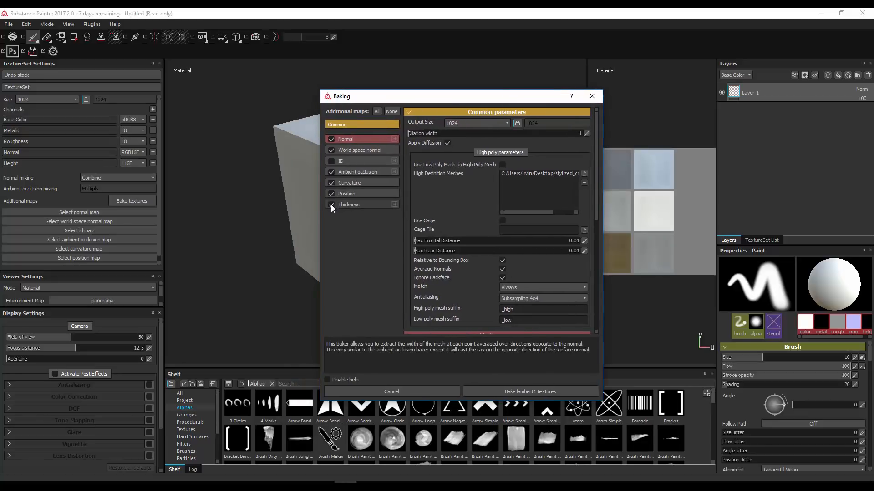
click(331, 182)
click(331, 172)
click(331, 193)
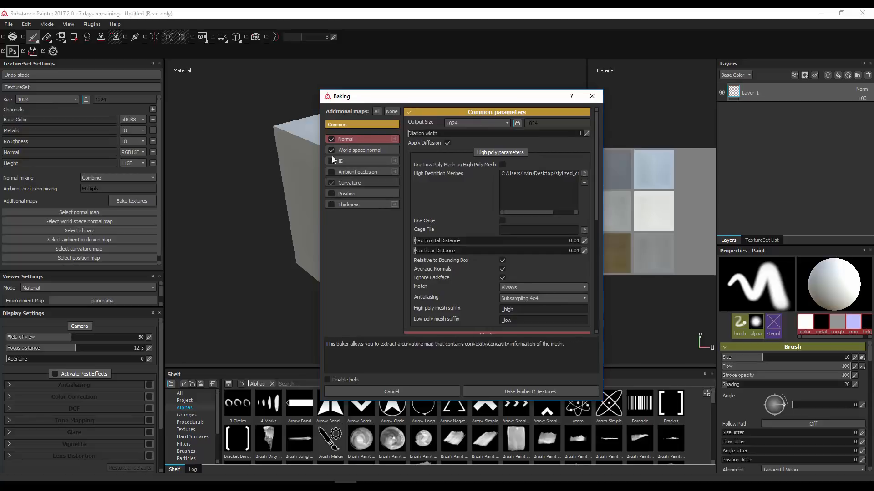
click(331, 150)
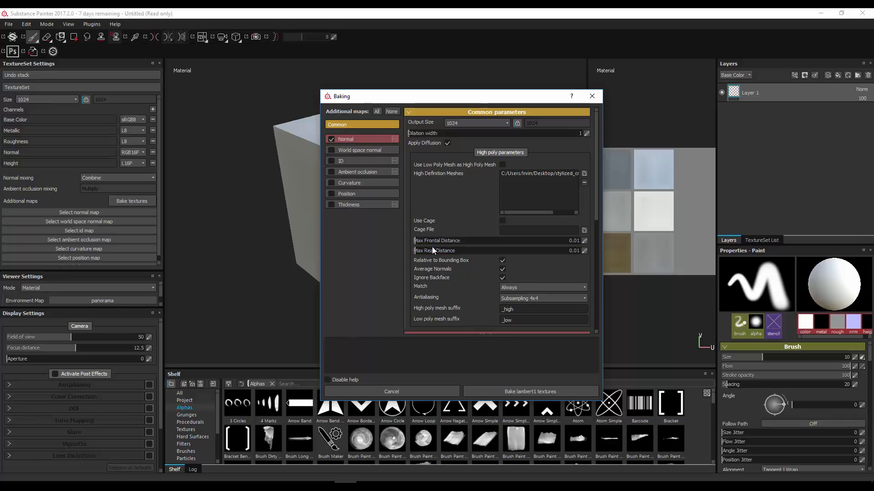
click(542, 392)
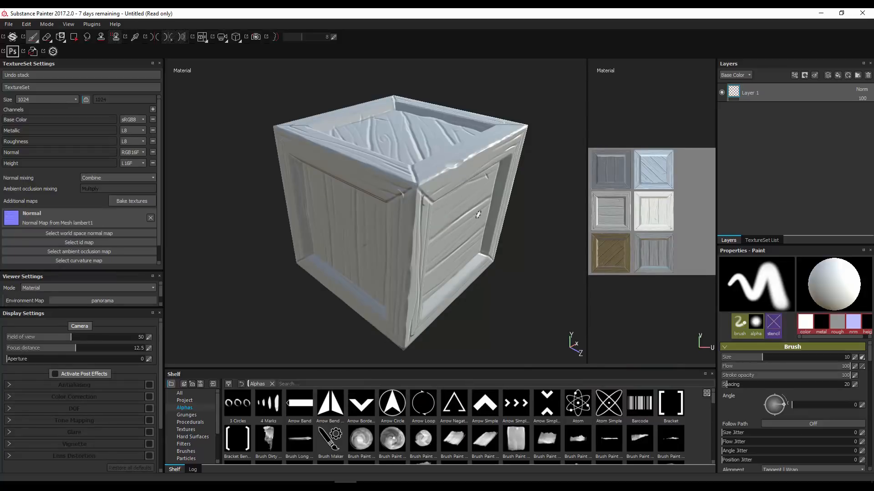
- Examine the baked normal map on the crate's faces, edges and corner pegs for missing or distorted detail
alt+drag(478, 215, 423, 179)
scroll(406, 247, up, 5)
scroll(425, 214, down, 5)
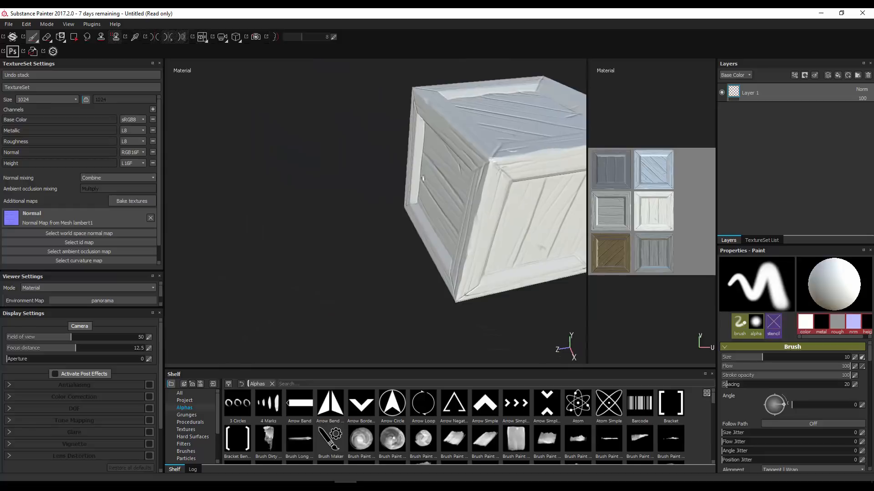
alt+middle_drag(423, 179, 413, 178)
shift+right_drag(416, 193, 439, 199)
scroll(412, 191, down, 3)
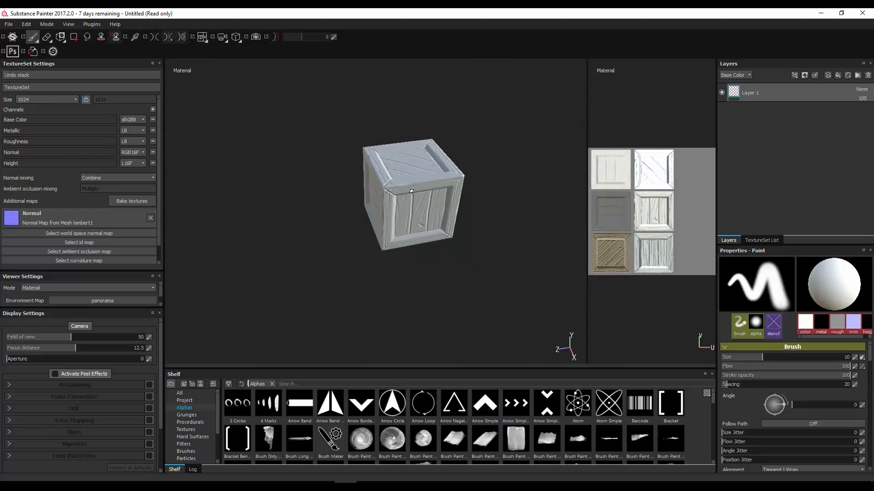
scroll(411, 191, up, 5)
alt+drag(403, 189, 476, 215)
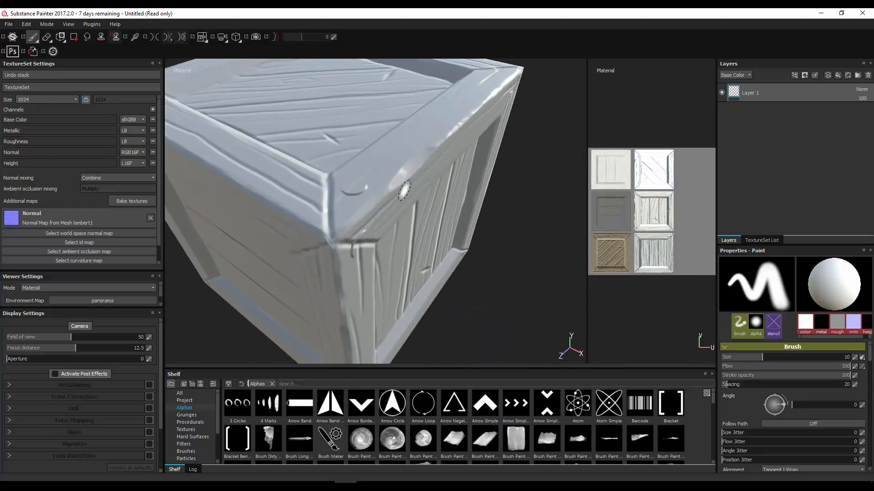
mouse_move(405, 190)
shift+right_down()
mouse_move(387, 185)
mouse_move(396, 185)
shift+right_up()
alt+drag(390, 179, 355, 164)
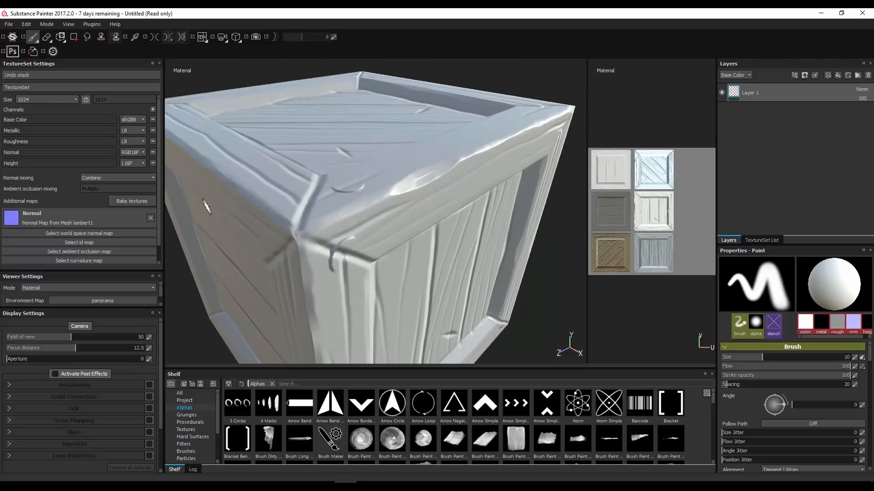
- Set the bake's max frontal distance to 0.035 and max rear distance to 0.04, and rebake the normal map
click(132, 201)
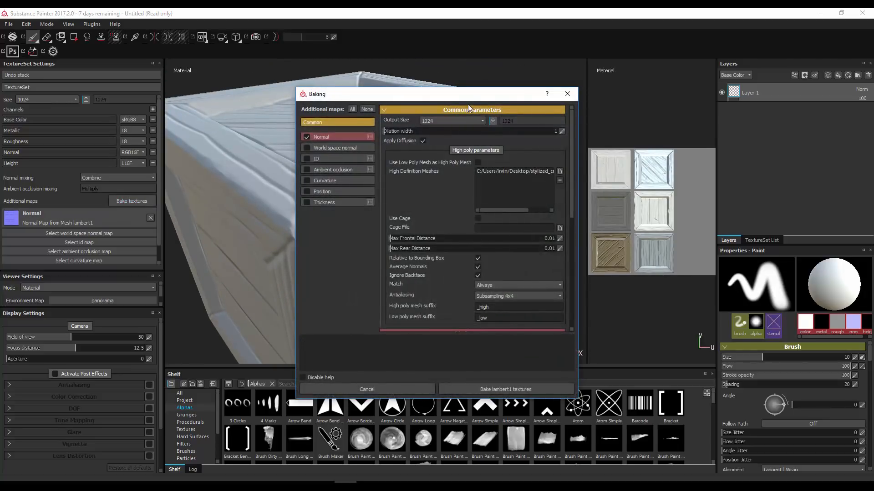
drag(469, 95, 640, 107)
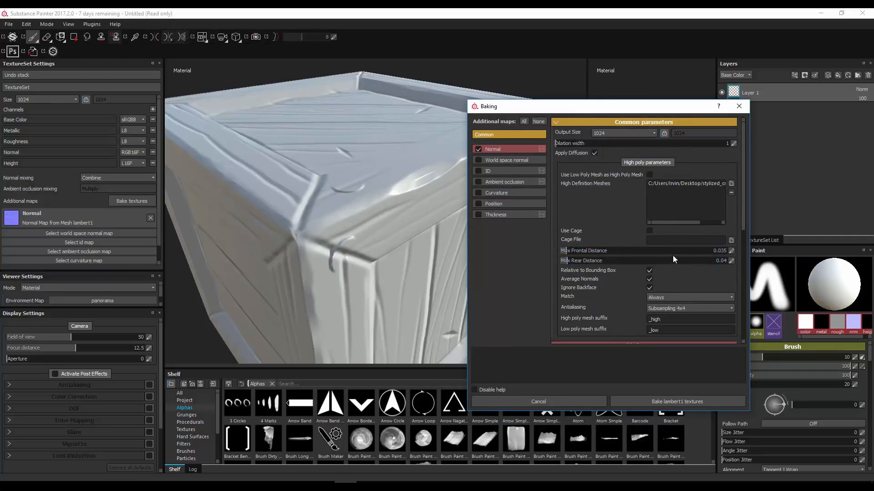
click(686, 402)
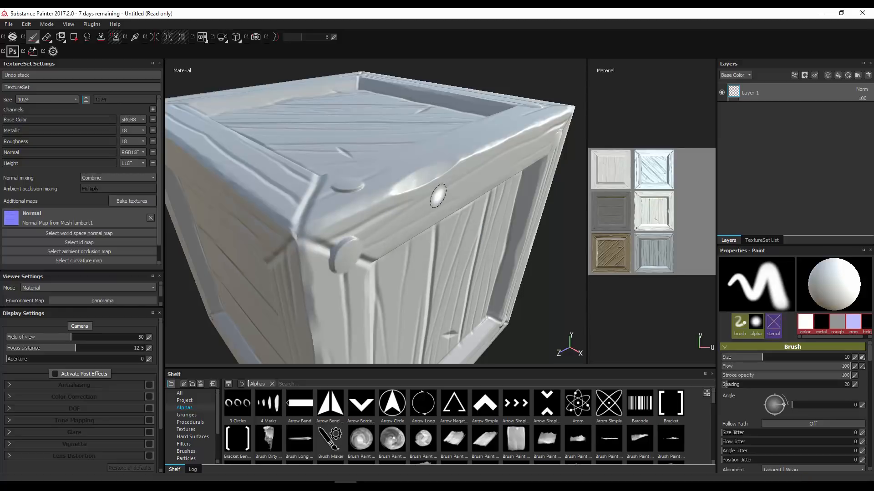
- Check the rebaked normal map around the whole crate, especially the corner pegs and the outer edges
alt+drag(434, 213, 394, 209)
shift+right_drag(369, 244, 307, 177)
alt+drag(307, 177, 396, 191)
alt+right_drag(396, 191, 428, 189)
alt+drag(428, 190, 387, 173)
alt+middle_drag(437, 159, 388, 181)
alt+right_drag(388, 181, 407, 185)
mouse_move(437, 186)
alt+mouse_down()
mouse_move(446, 212)
mouse_move(434, 206)
alt+mouse_up()
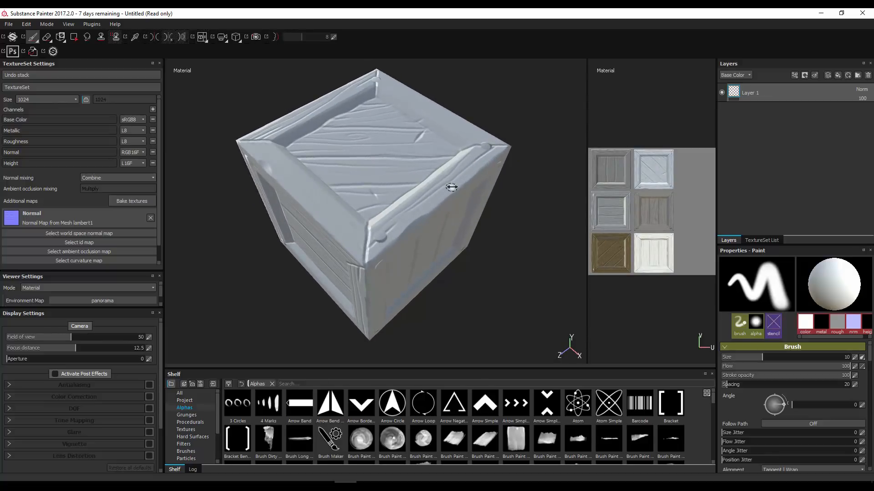
shift+right_drag(452, 187, 457, 186)
mouse_move(445, 210)
alt+mouse_down()
mouse_move(469, 166)
mouse_move(471, 213)
mouse_move(444, 211)
alt+mouse_up()
- Bake the world space normal, ambient occlusion, curvature, position and thickness maps for lambert1, leaving out Normal and ID
click(132, 202)
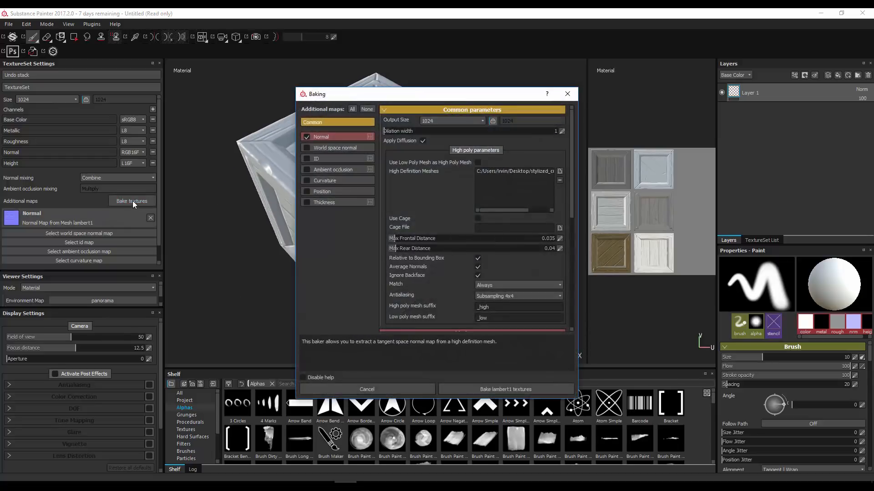
click(308, 138)
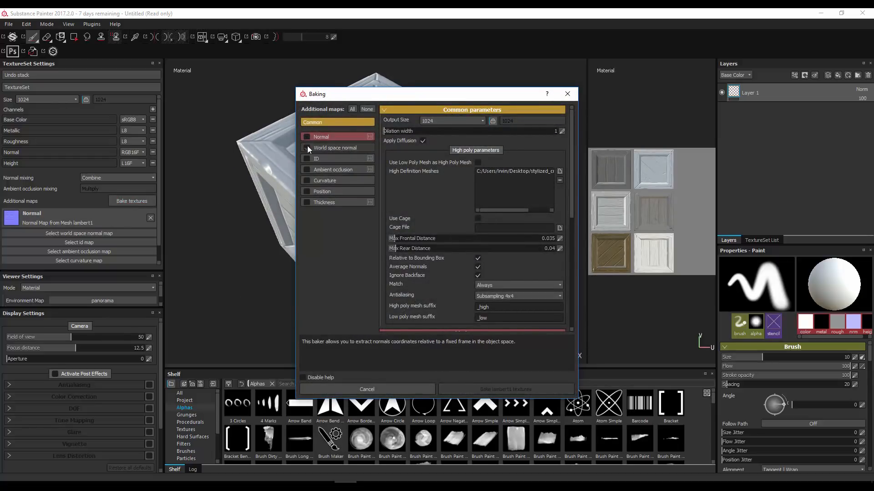
click(307, 147)
click(306, 180)
click(306, 192)
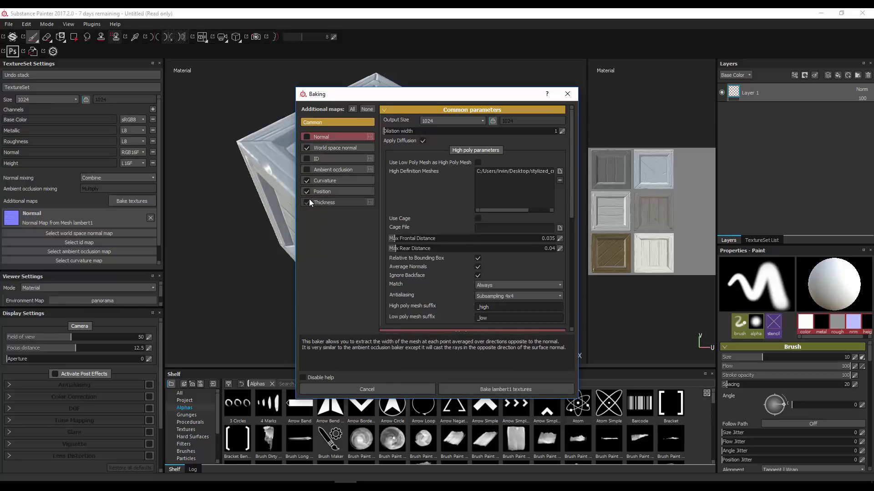
click(307, 203)
click(306, 171)
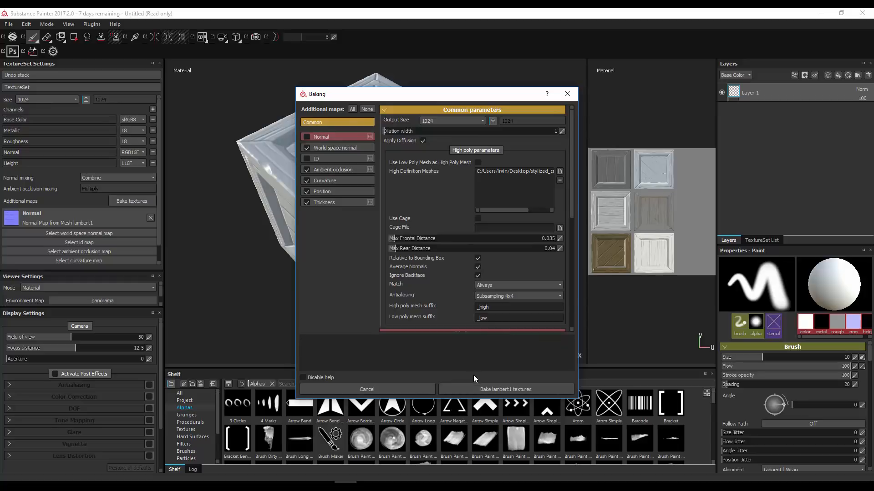
click(473, 389)
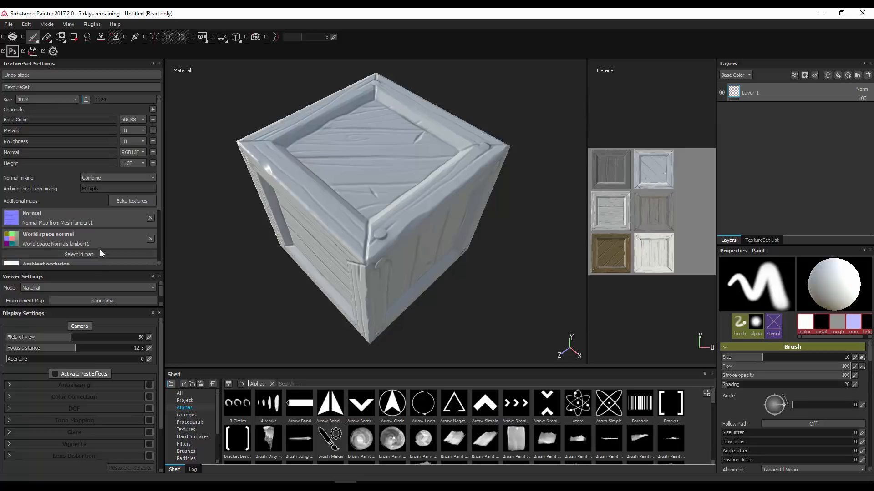
- Cycle through the baked additional maps on the crate, then return to the material display and check the result from several angles
drag(112, 270, 119, 358)
alt+drag(513, 211, 494, 184)
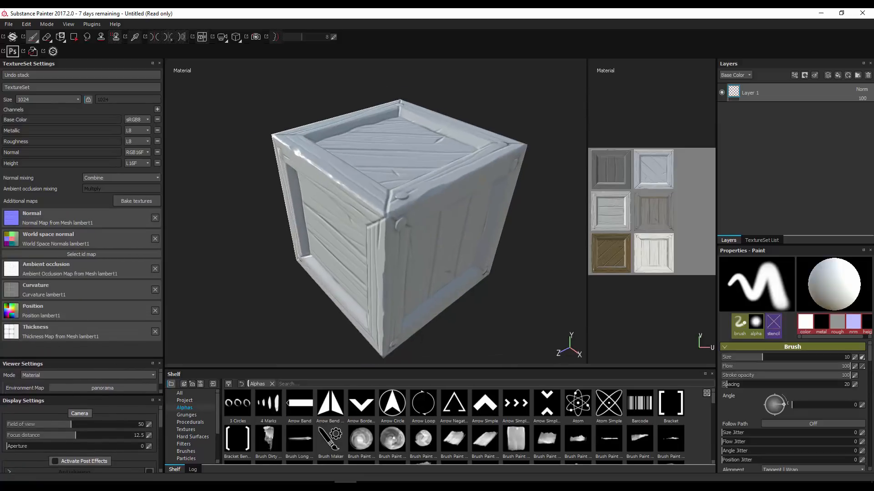
key(b)
key(b)
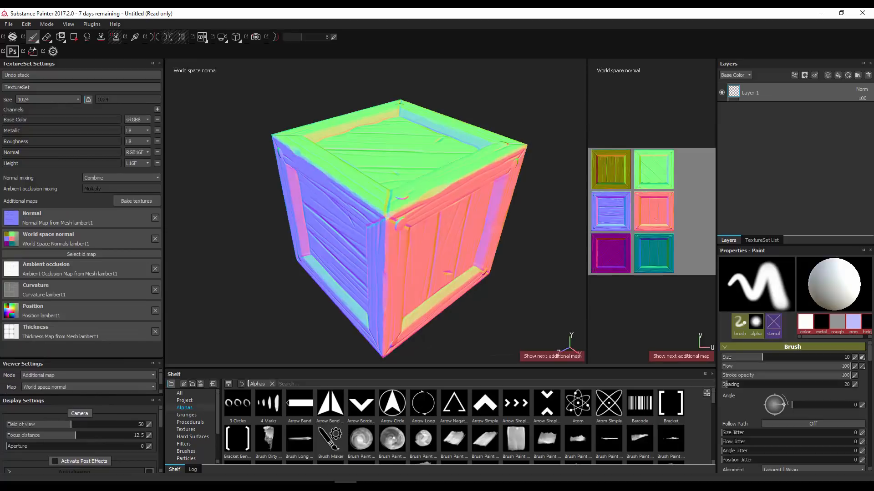
key(b)
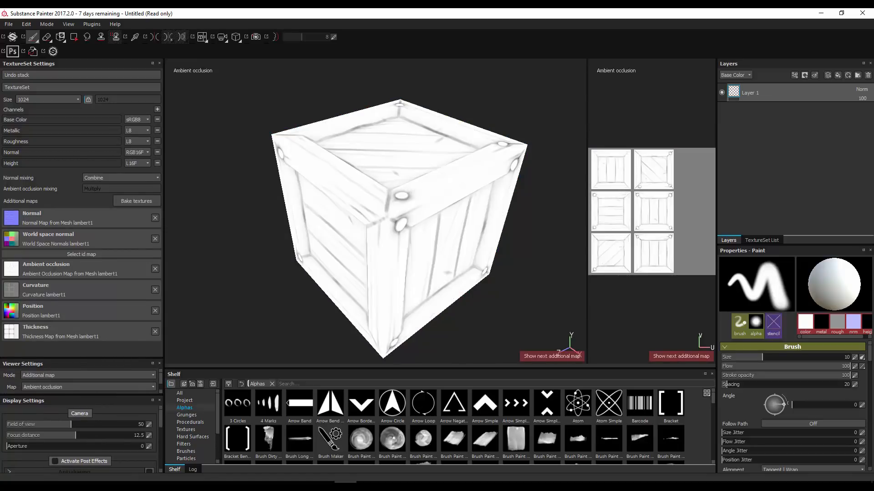
key(b)
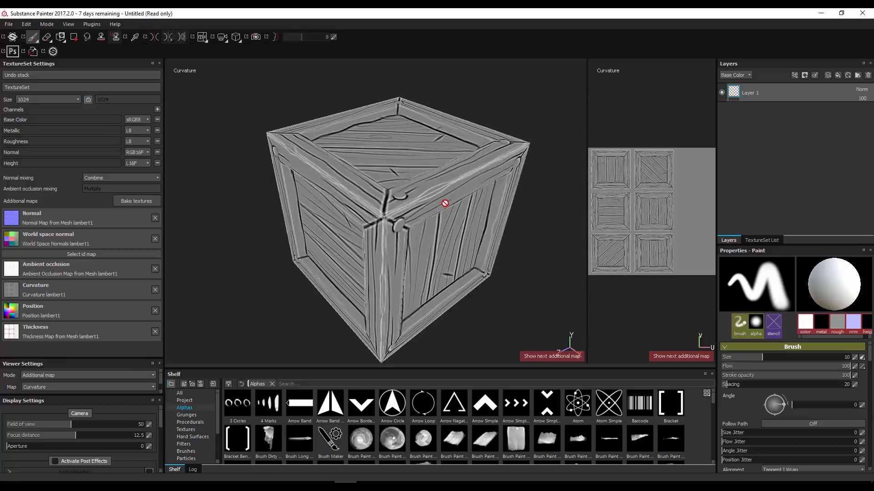
key(b)
key(b)
key(b)
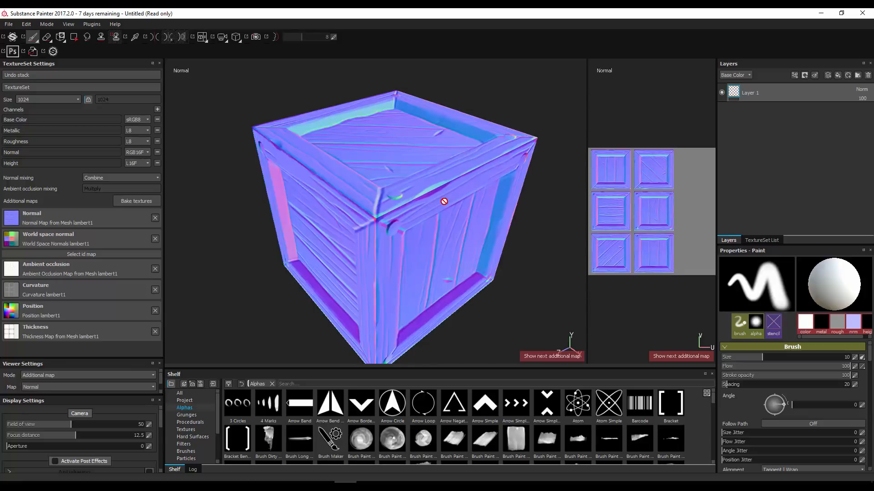
key(b)
key(b)
key(b)
key(b)
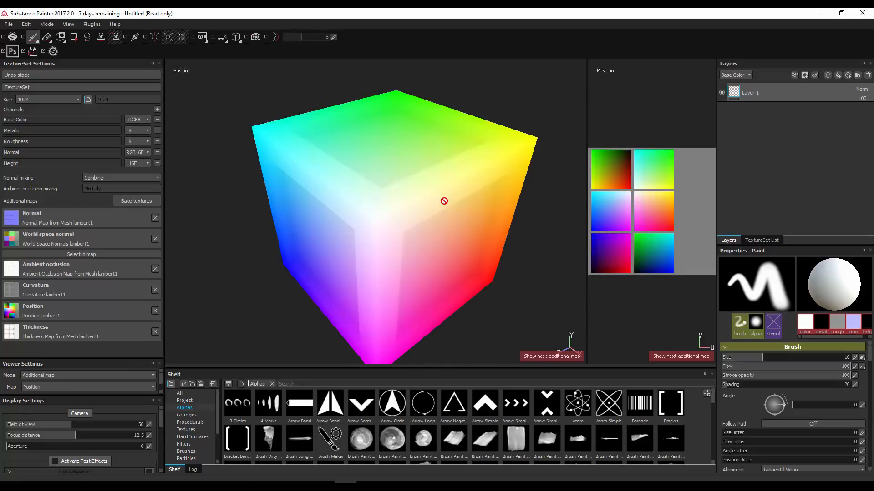
key(m)
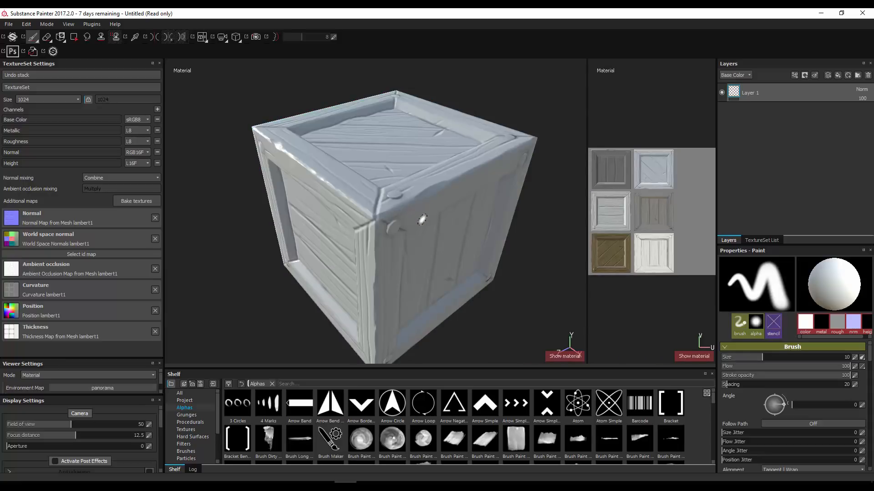
alt+drag(422, 219, 442, 220)
alt+right_drag(443, 220, 419, 216)
mouse_move(431, 206)
alt+mouse_down()
mouse_move(406, 189)
mouse_move(435, 223)
alt+mouse_up()
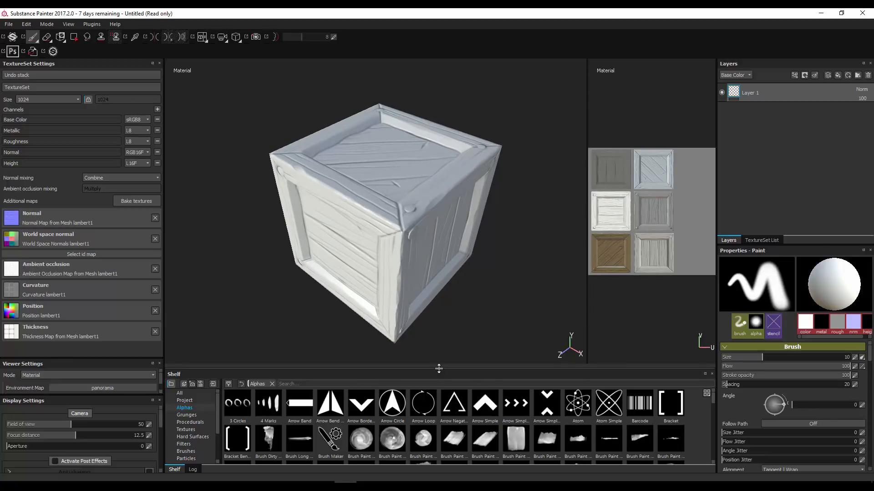
- Enlarge the shelf, look through the Materials category and show the Smart materials
drag(439, 368, 437, 340)
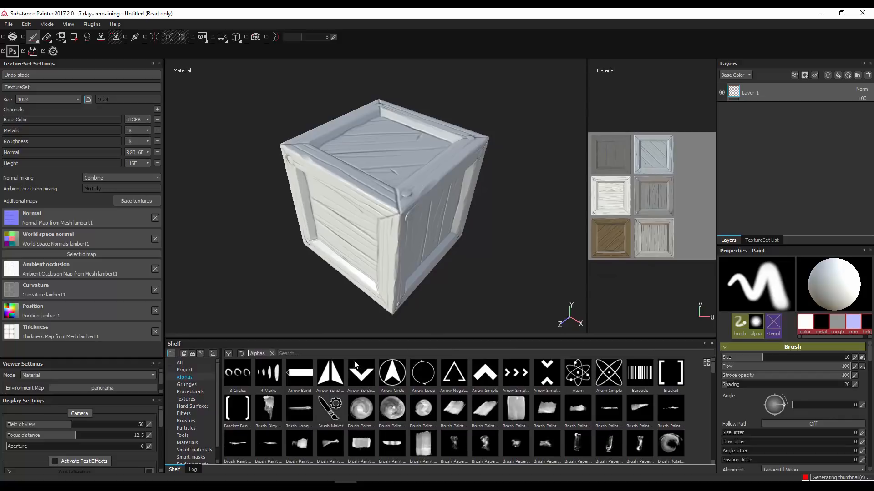
scroll(187, 383, down, 1)
click(192, 427)
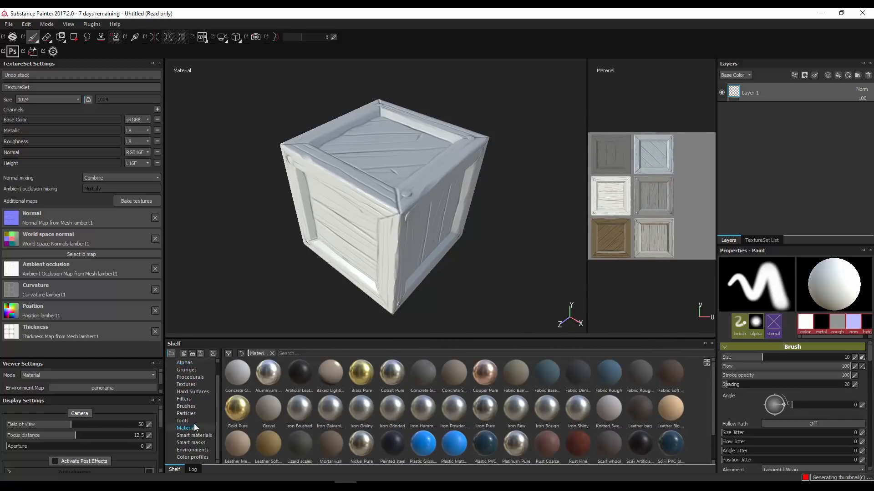
scroll(487, 396, down, 1)
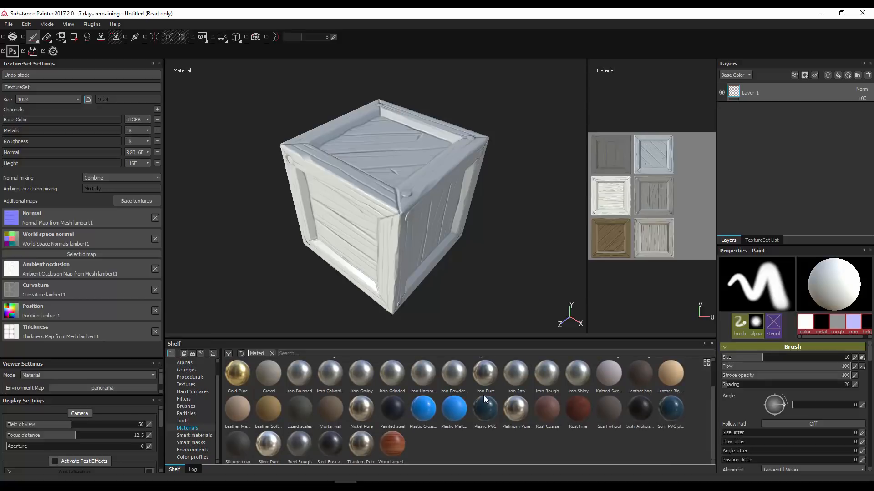
click(193, 435)
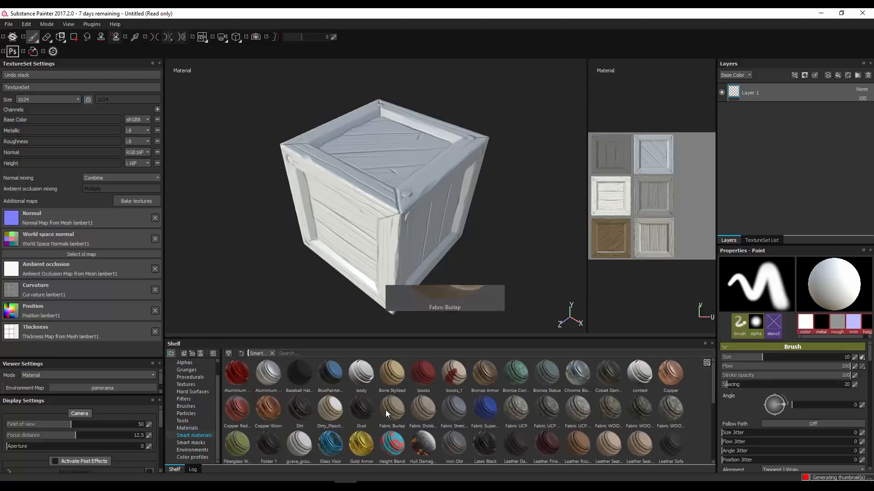
- Add the Skin Face smart material above Layer 1 and check how it looks on the crate
scroll(384, 388, down, 5)
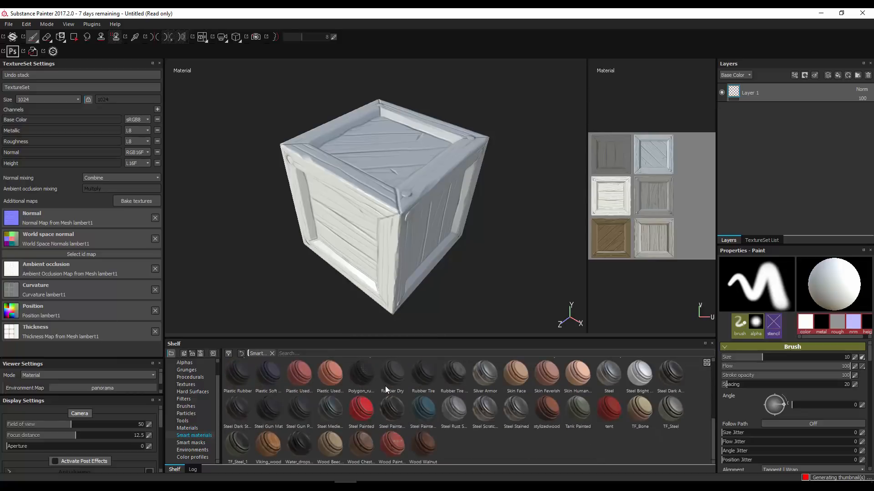
mouse_move(503, 384)
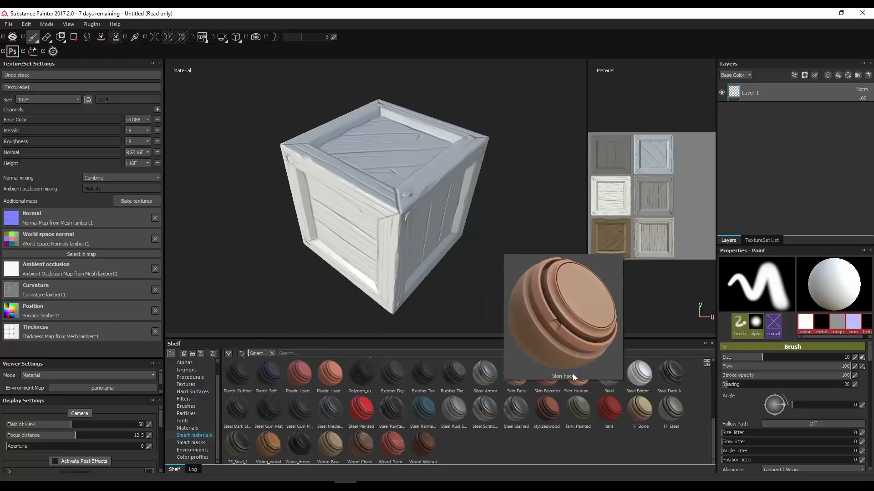
mouse_move(523, 380)
mouse_down()
mouse_move(864, 130)
mouse_move(799, 86)
mouse_up()
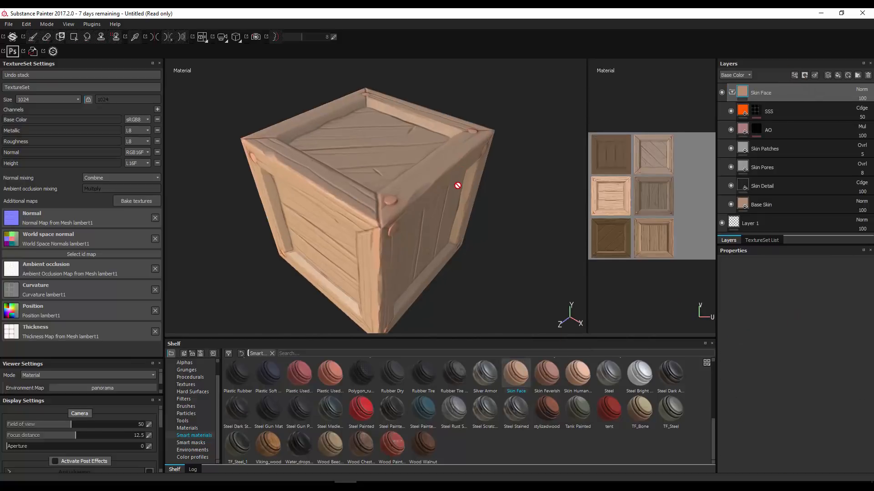
alt+drag(456, 209, 433, 187)
shift+right_drag(432, 187, 421, 185)
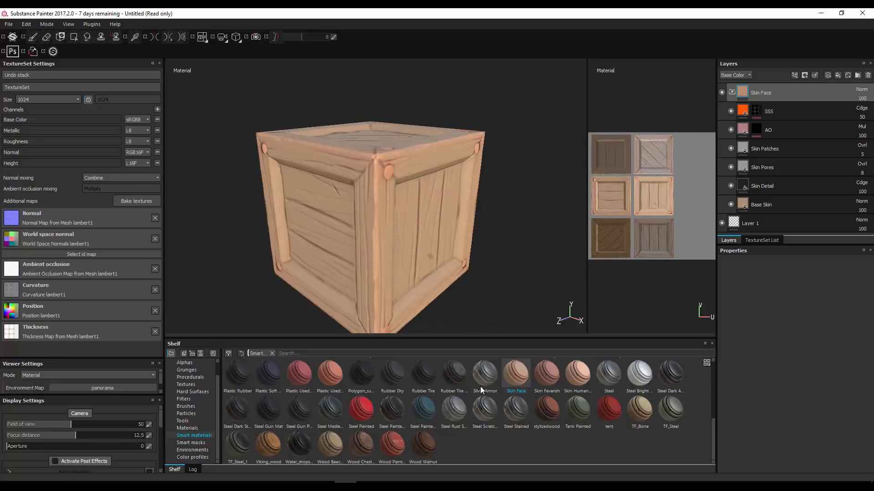
- Add the TF_Bone smart material to the top of the layer stack and delete the Skin Face group
scroll(477, 386, up, 10)
scroll(474, 375, down, 5)
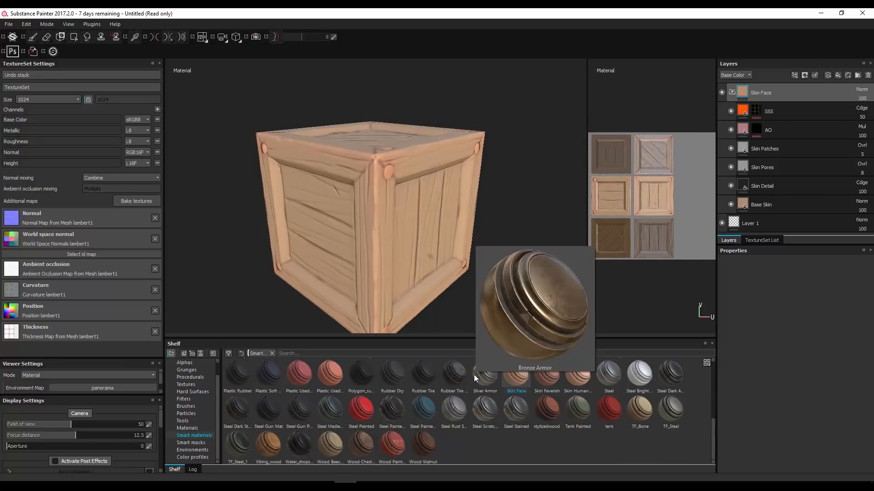
scroll(473, 373, down, 2)
drag(635, 407, 804, 84)
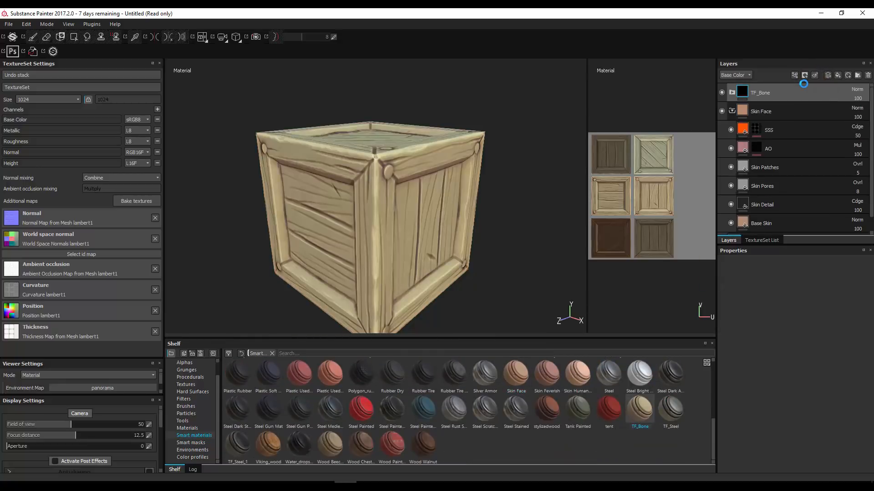
alt+drag(454, 185, 473, 220)
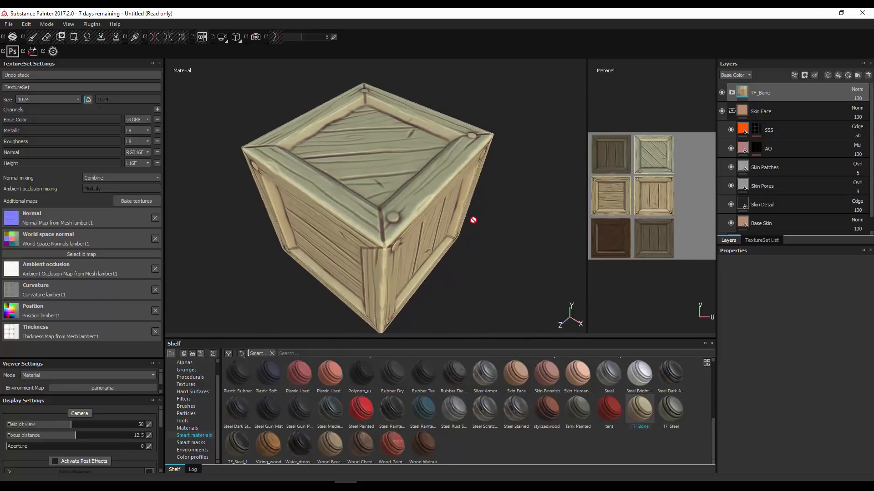
click(731, 111)
click(794, 113)
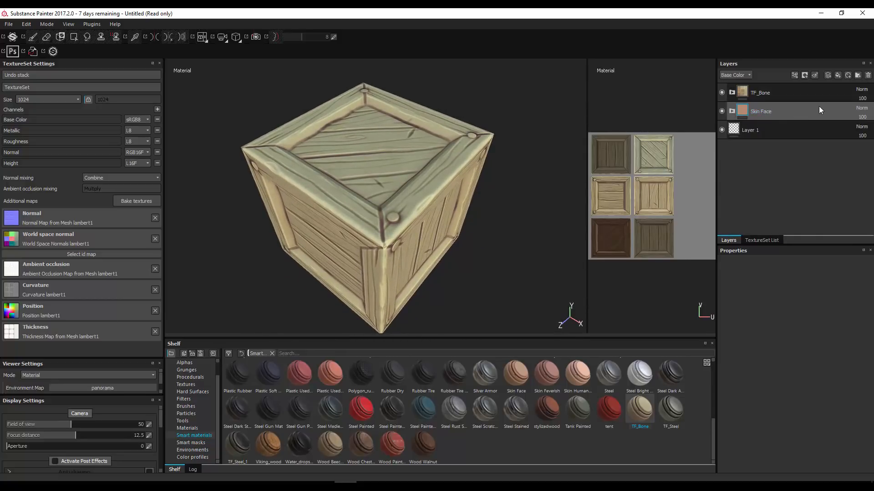
click(868, 75)
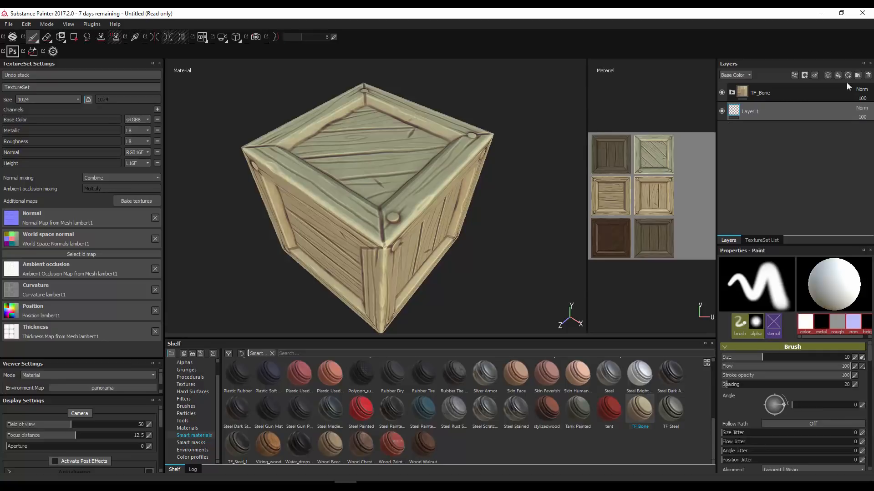
- Hide the Baked Lighting, occlusion, color_blue-ish, color_pink-ish and cavity layers inside the TF_Bone group
click(731, 92)
scroll(815, 122, down, 2)
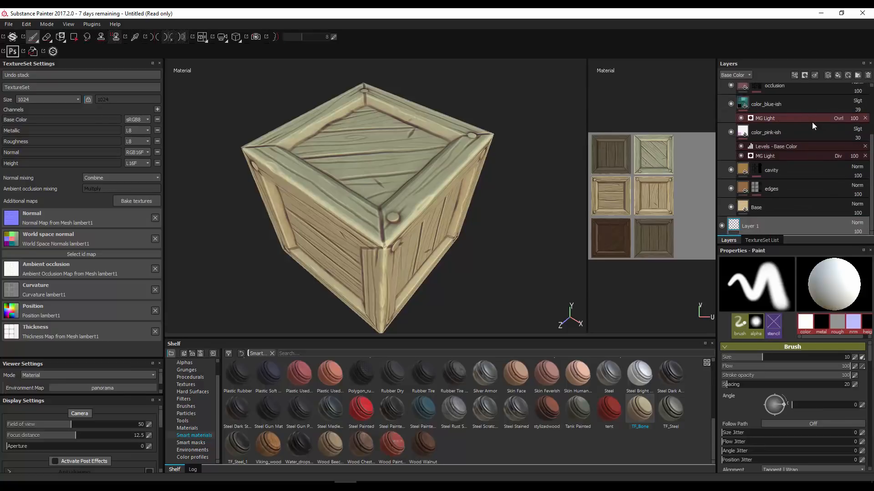
scroll(790, 156, up, 2)
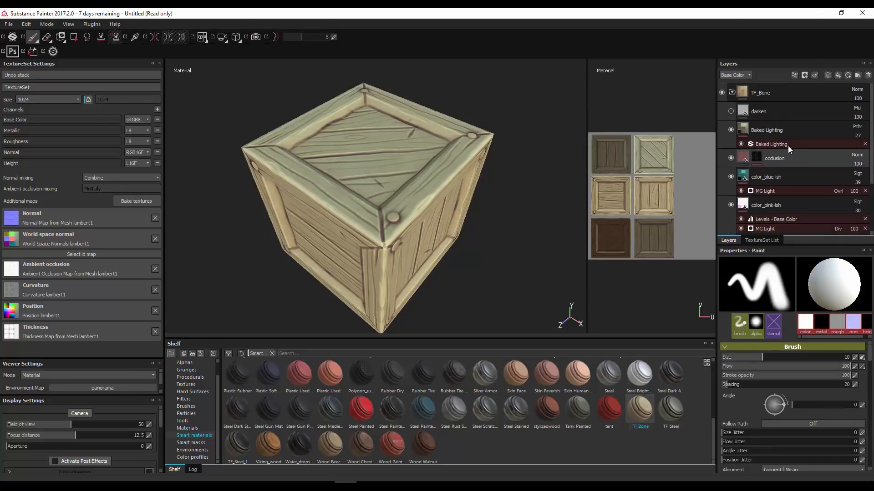
click(732, 129)
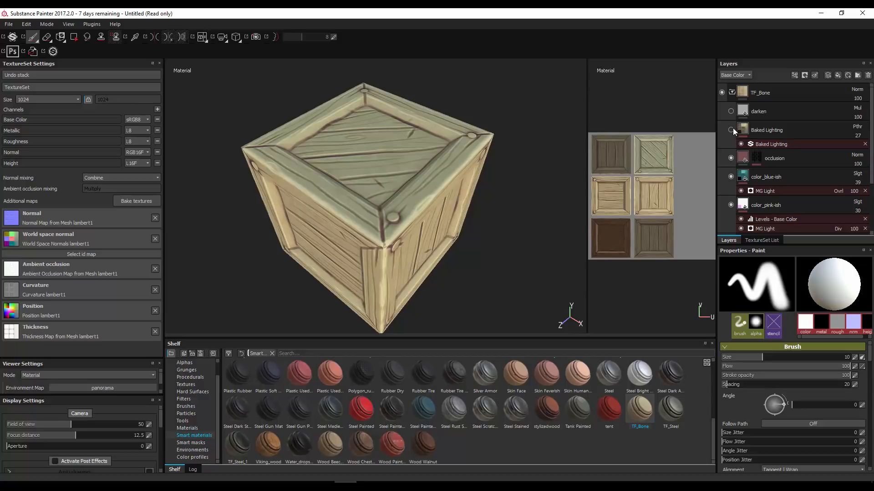
click(731, 158)
click(731, 177)
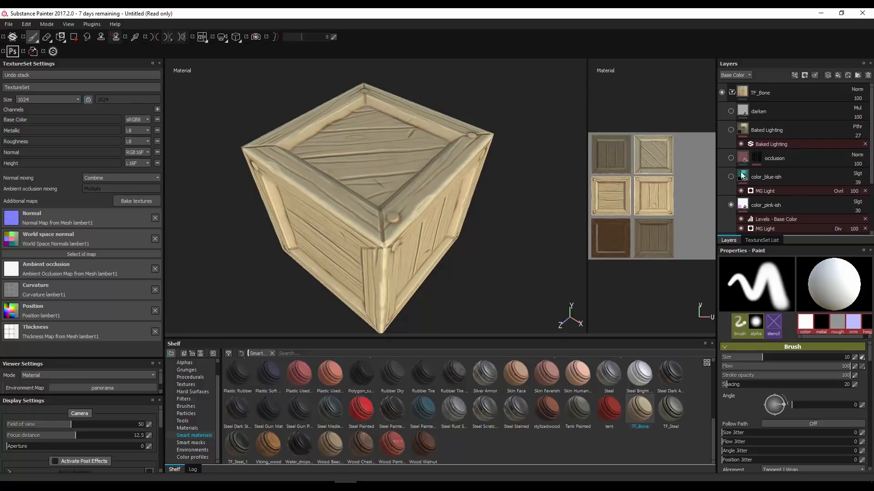
scroll(732, 164, down, 1)
click(731, 150)
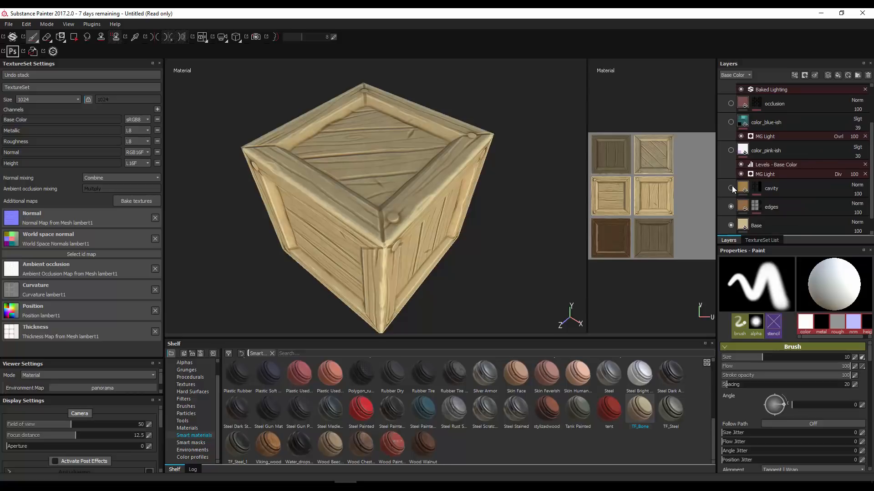
- Compare the crate with and without TF_Bone's edges layer, leaving that layer shown
scroll(733, 184, down, 1)
click(731, 188)
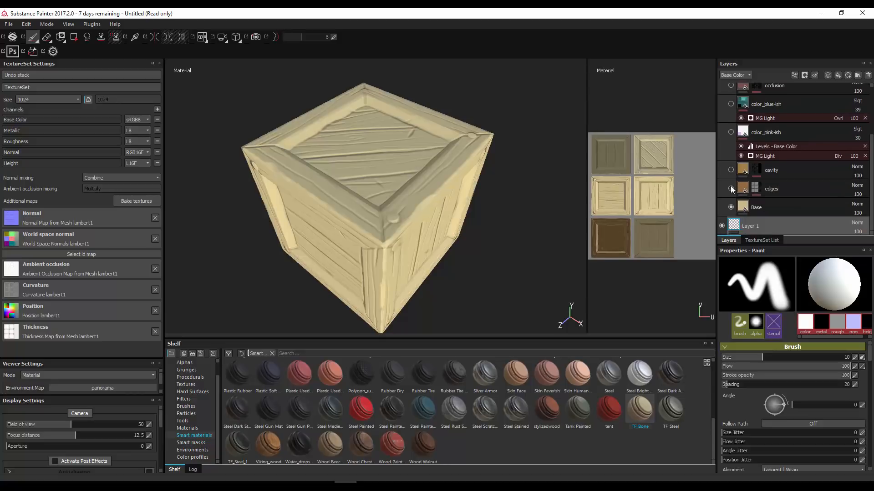
click(731, 188)
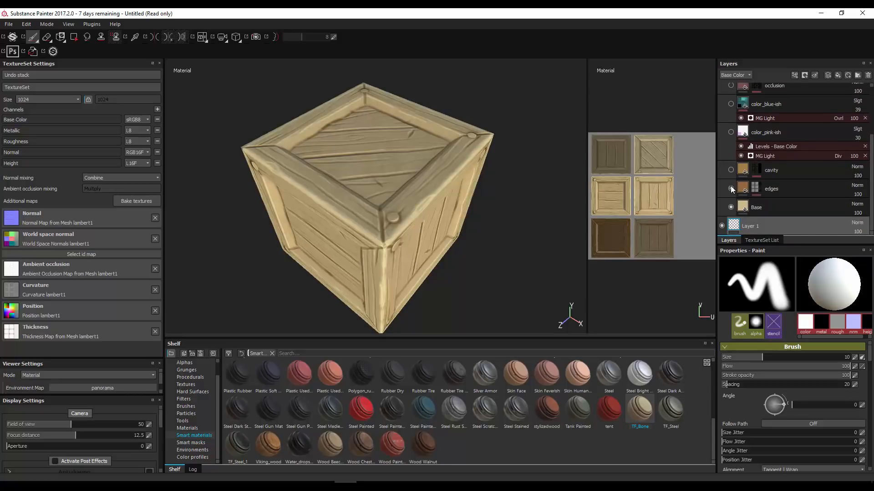
click(731, 190)
click(731, 189)
mouse_move(438, 176)
alt+mouse_down()
mouse_move(456, 142)
mouse_move(461, 172)
mouse_move(440, 173)
alt+mouse_up()
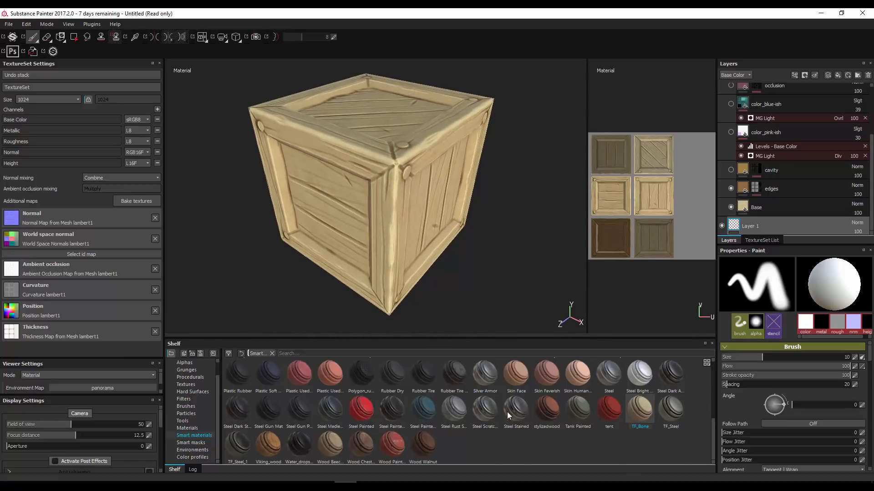
- Search the smart materials for "sty", add stylizedwood above TF_Bone in the layer stack and check how it looks on the crate
scroll(508, 411, up, 5)
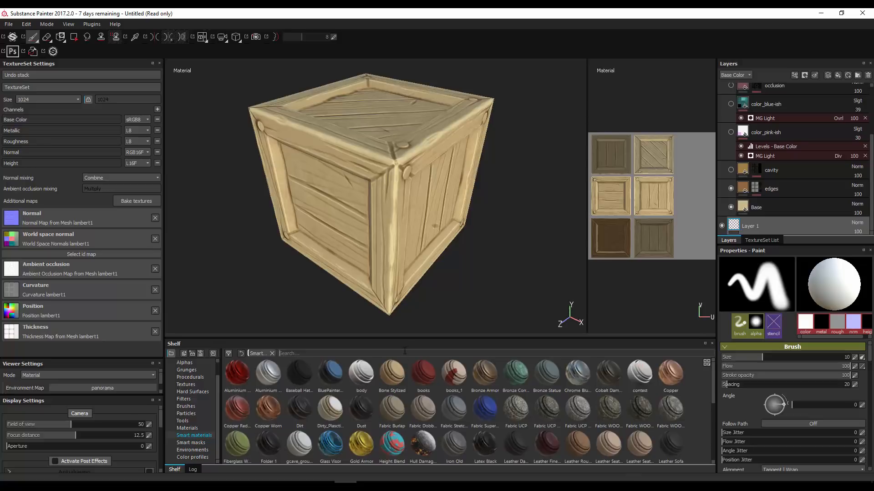
text(y)
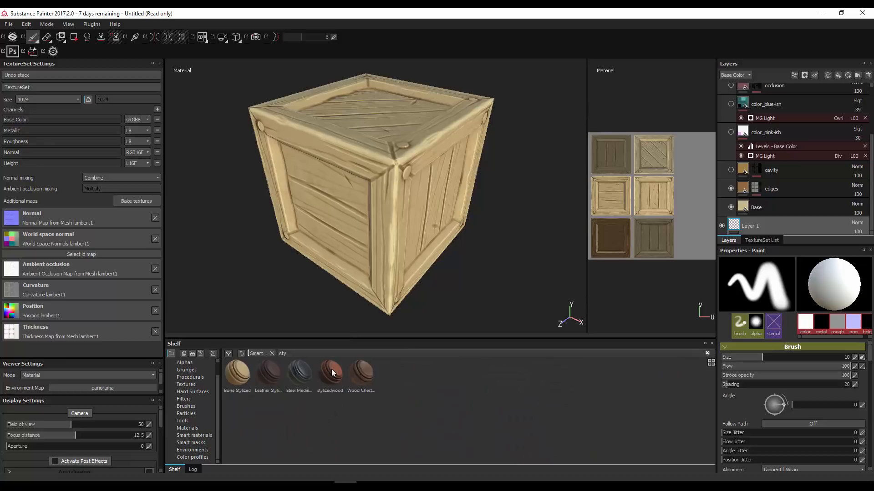
drag(331, 369, 730, 89)
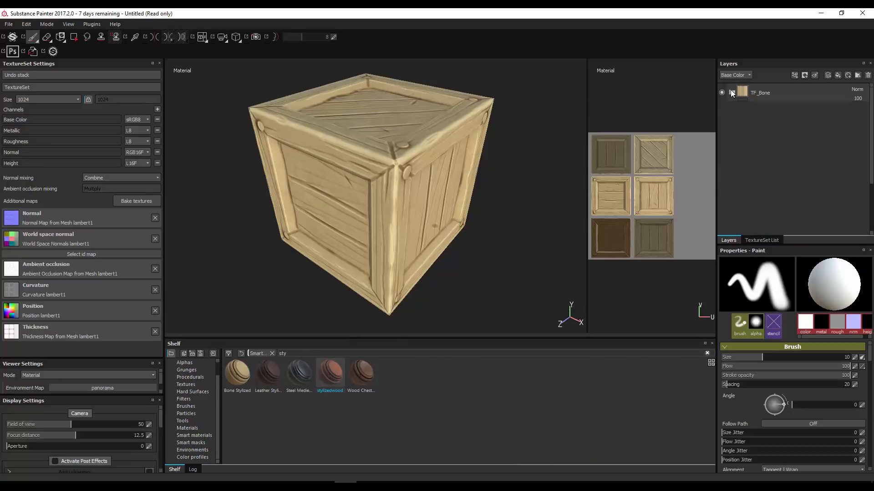
drag(340, 381, 805, 84)
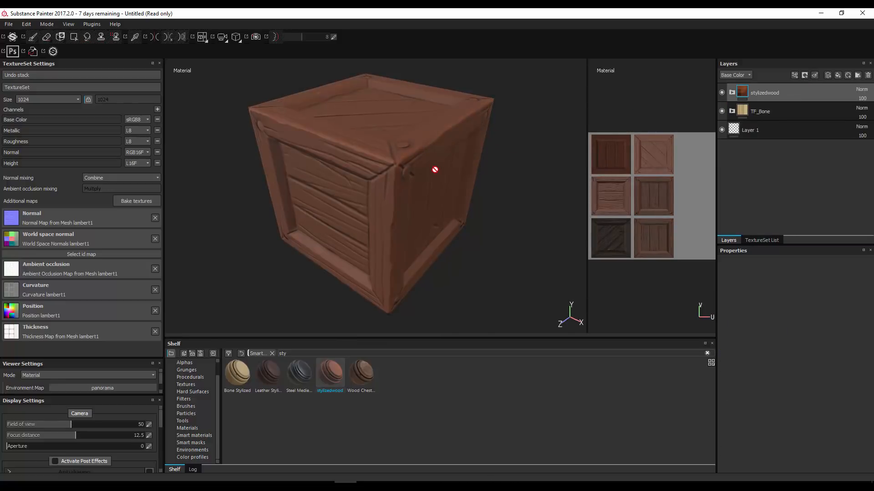
alt+drag(434, 170, 456, 179)
mouse_move(457, 178)
alt+right_down()
mouse_move(471, 173)
mouse_move(486, 190)
mouse_move(470, 228)
mouse_move(470, 172)
alt+right_up()
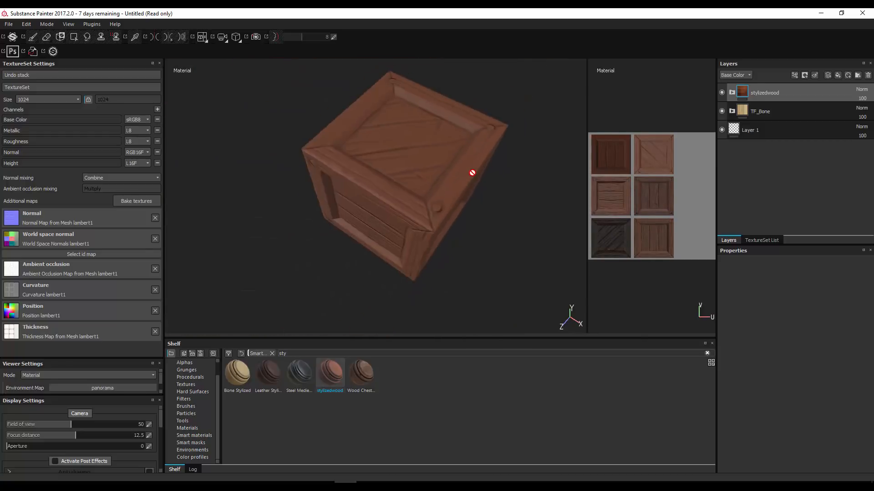
alt+drag(470, 171, 454, 139)
scroll(452, 177, down, 3)
scroll(450, 185, up, 5)
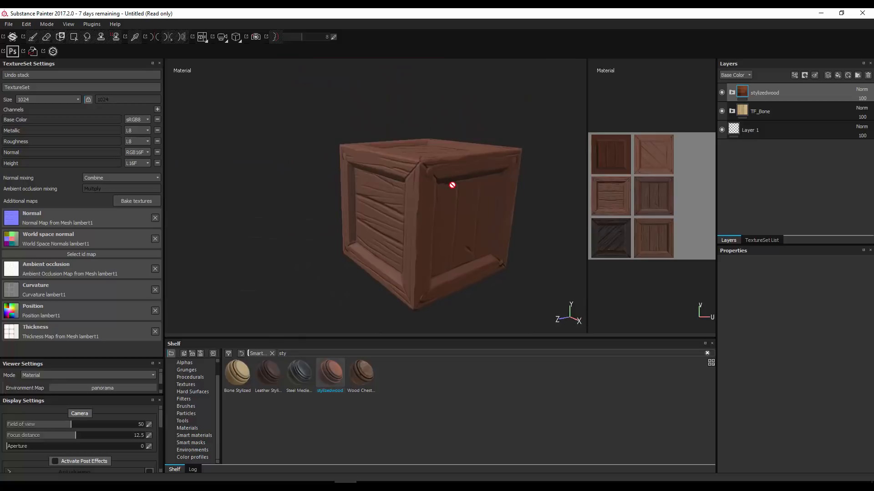
alt+drag(450, 186, 503, 208)
shift+right_drag(463, 189, 477, 189)
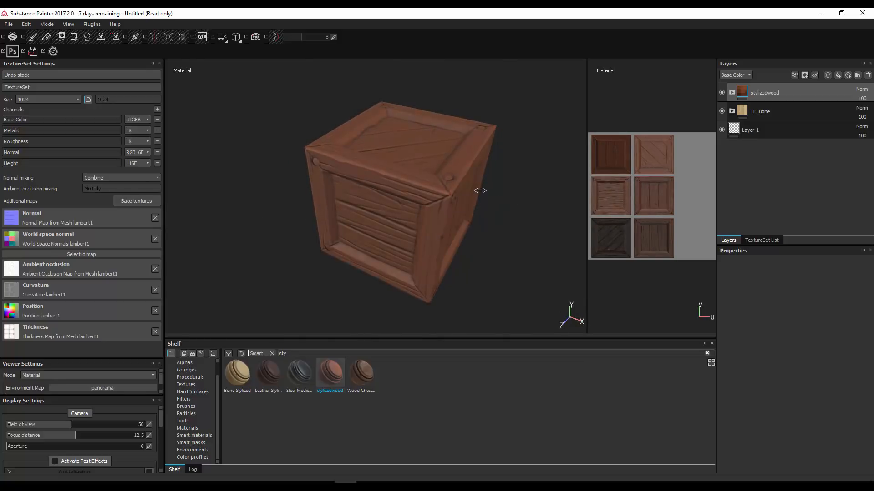
- Compare the crate with and without the stylizedwood group, leaving that group hidden
click(721, 92)
click(722, 92)
click(722, 92)
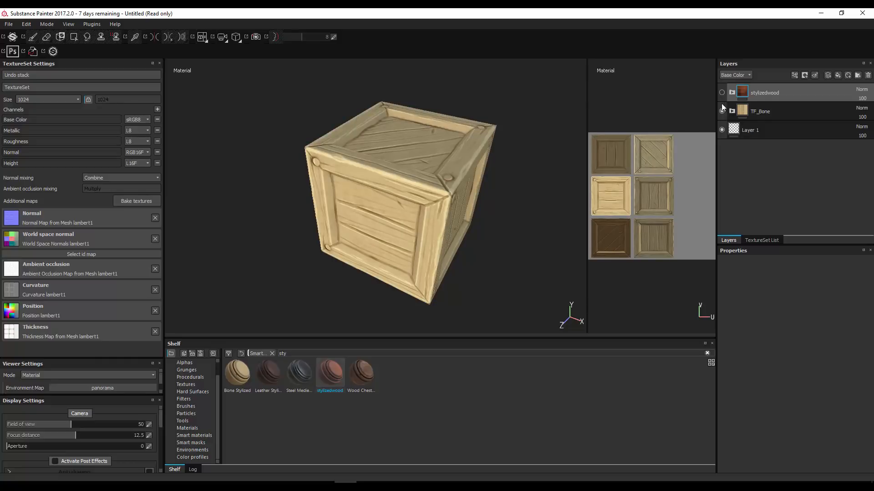
- Set the base color of TF_Bone's Base layer to orange-brown, R 0.493, G 0.159, B 0.043
click(732, 110)
scroll(774, 157, down, 2)
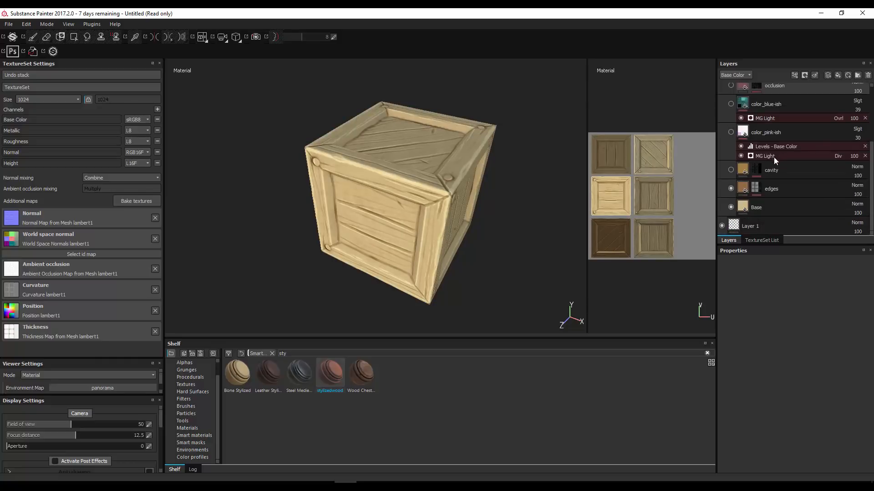
click(743, 205)
click(788, 409)
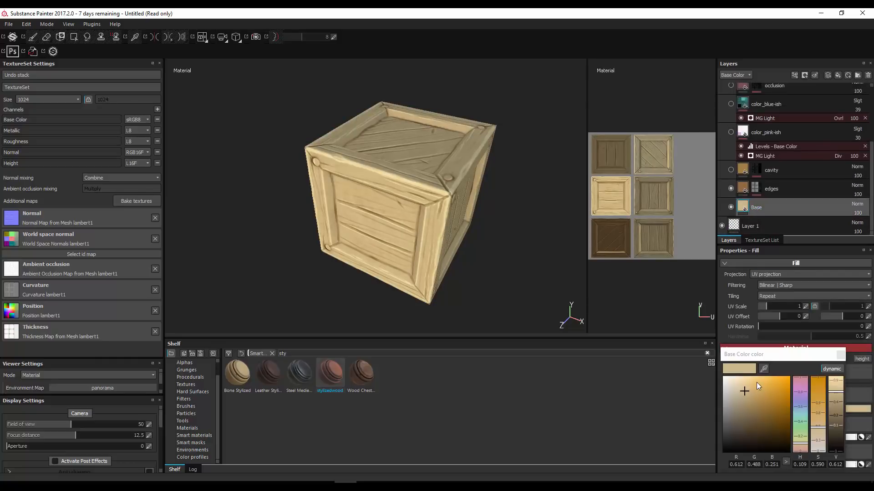
drag(769, 417, 768, 395)
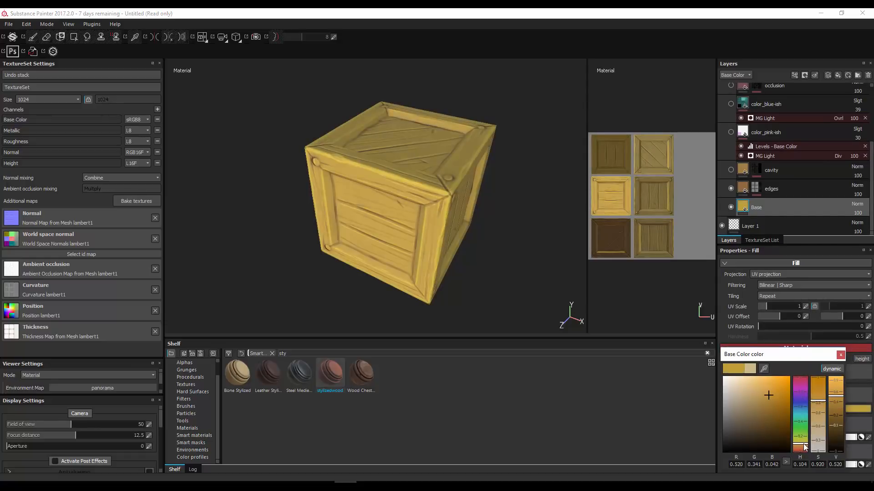
drag(805, 447, 804, 449)
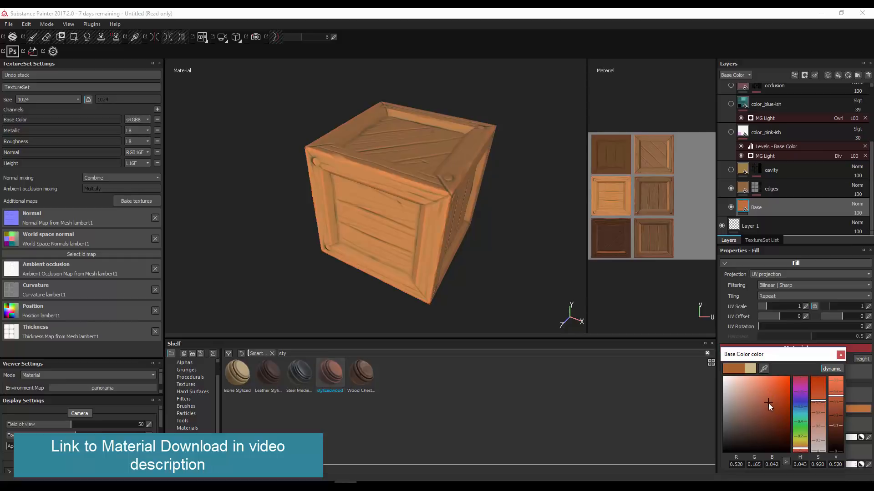
drag(768, 403, 768, 397)
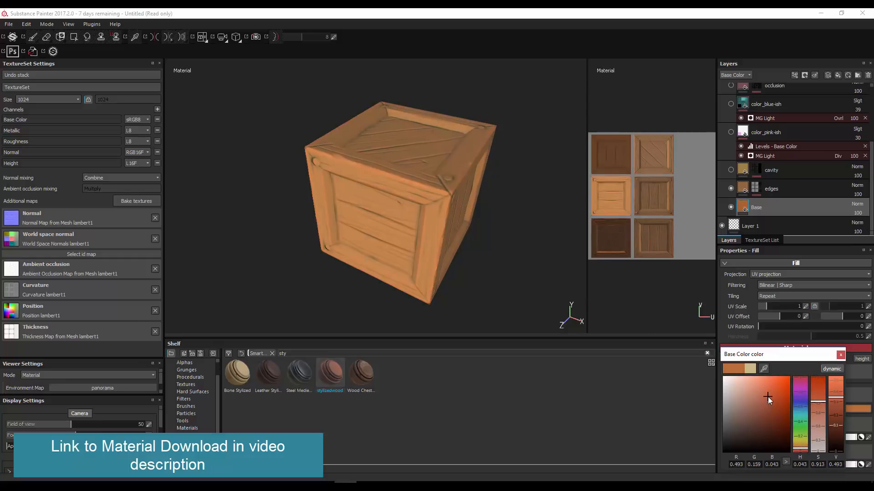
click(840, 355)
- Set the base color of TF_Bone's edges layer to dark brown, R 0.190, G 0.087, B 0.013
click(746, 189)
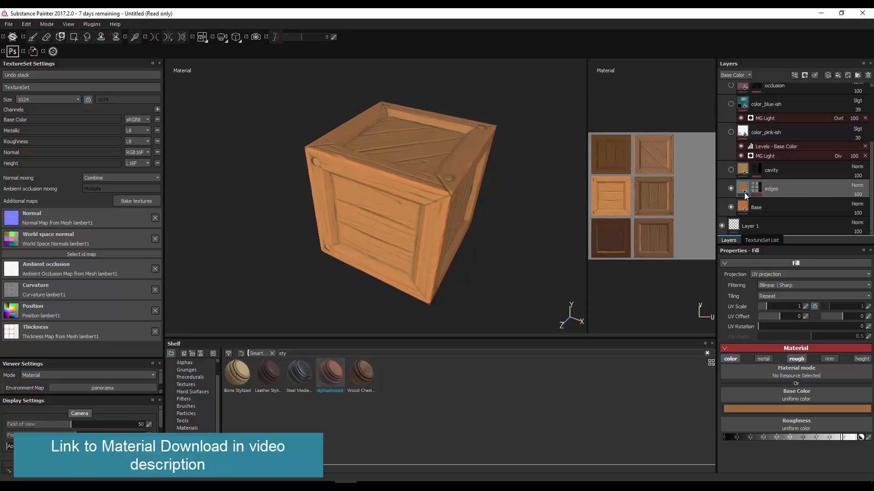
click(773, 408)
drag(752, 413, 757, 417)
- Examine the recolored crate's edges and planks from several angles and preview the Bone Stylized smart material
alt+drag(508, 173, 499, 189)
scroll(498, 187, up, 4)
scroll(498, 190, down, 5)
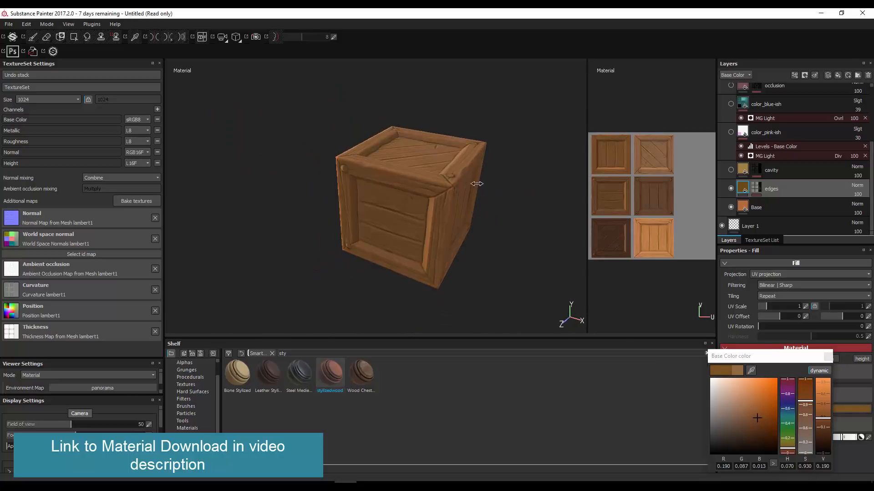
alt+drag(501, 185, 456, 209)
alt+middle_drag(456, 209, 451, 210)
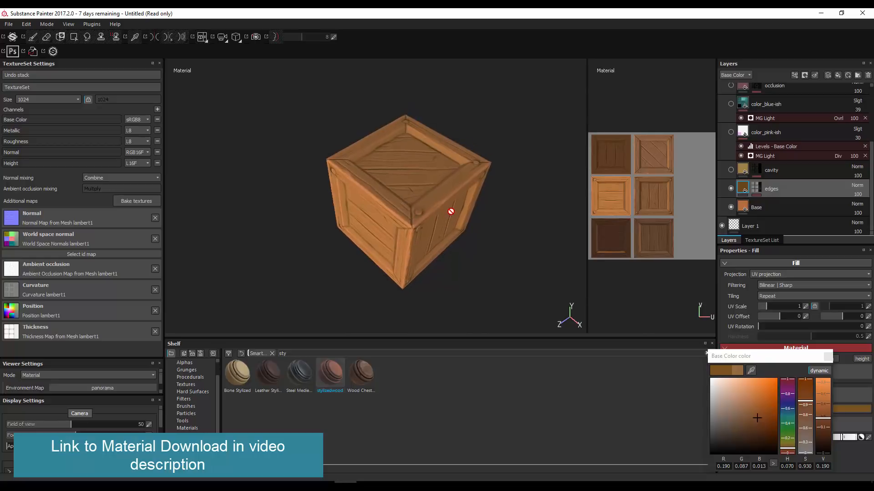
scroll(451, 210, down, 2)
scroll(451, 210, up, 4)
alt+drag(450, 210, 487, 182)
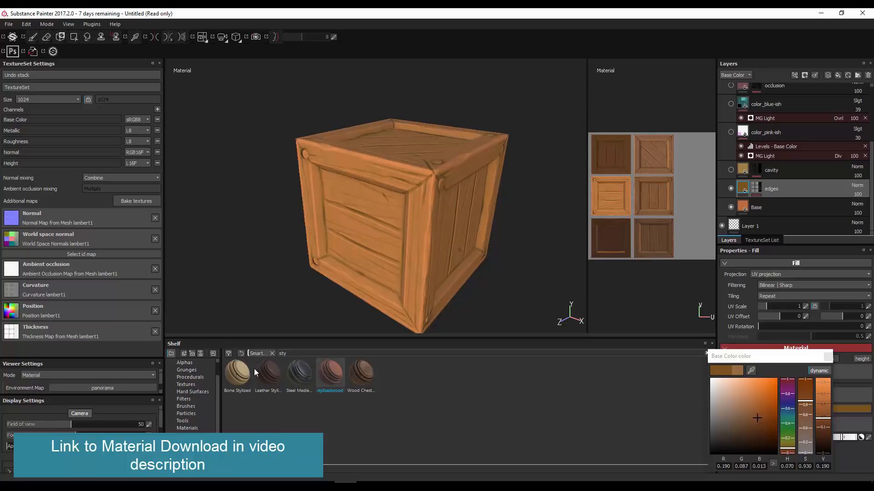
mouse_move(254, 369)
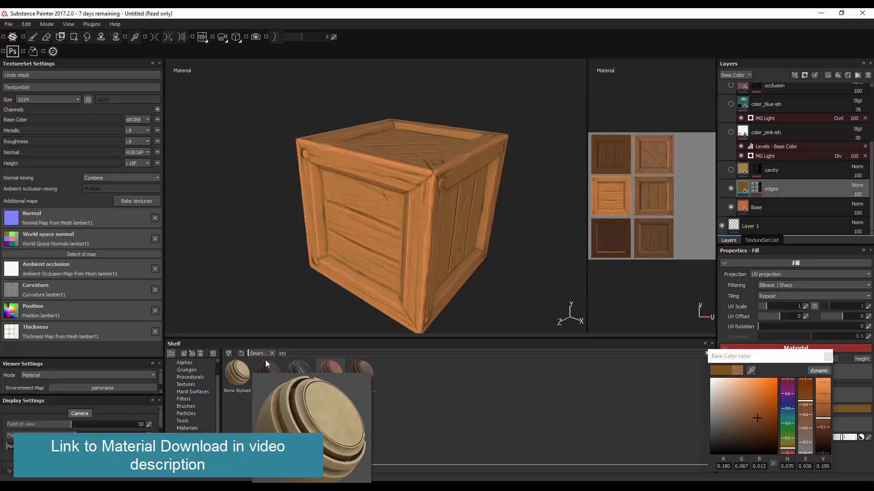
scroll(807, 147, up, 4)
scroll(807, 147, down, 4)
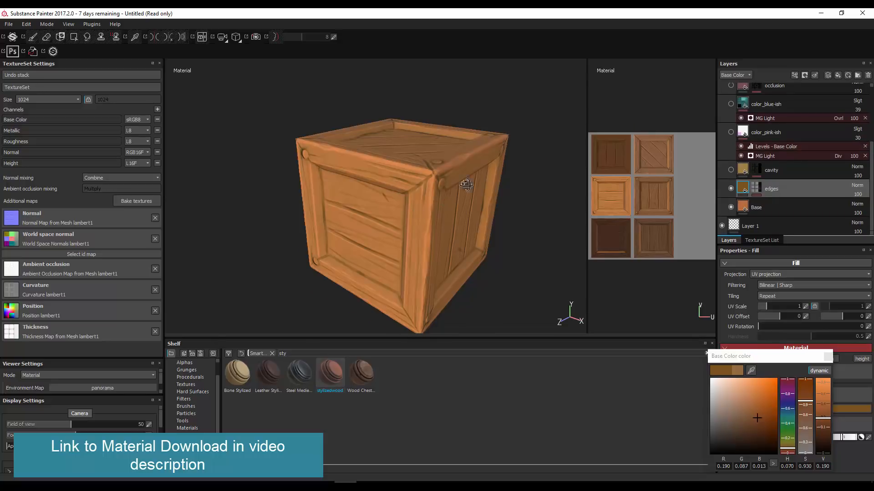
mouse_move(443, 205)
alt+mouse_down()
mouse_move(458, 190)
mouse_move(444, 198)
alt+mouse_up()
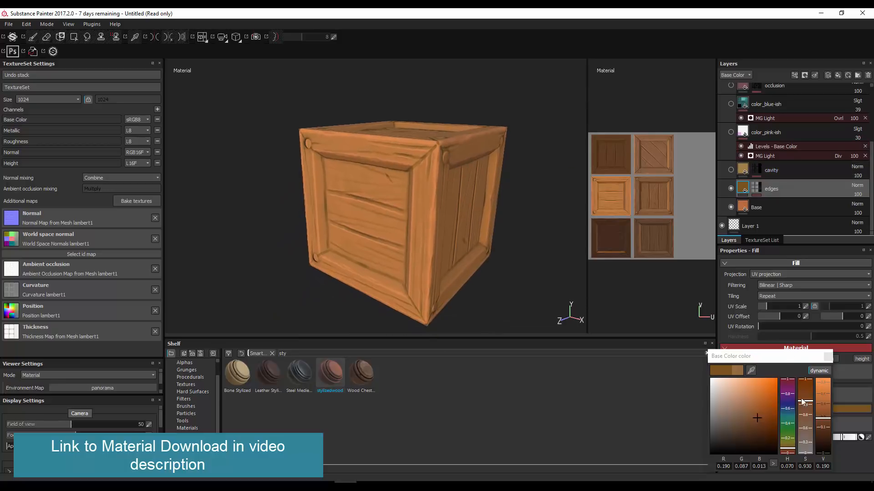
- Set the edges layer's base color to R 0.180, G 0.078, B 0.004 and compare the crate with and without that layer
drag(757, 418, 765, 419)
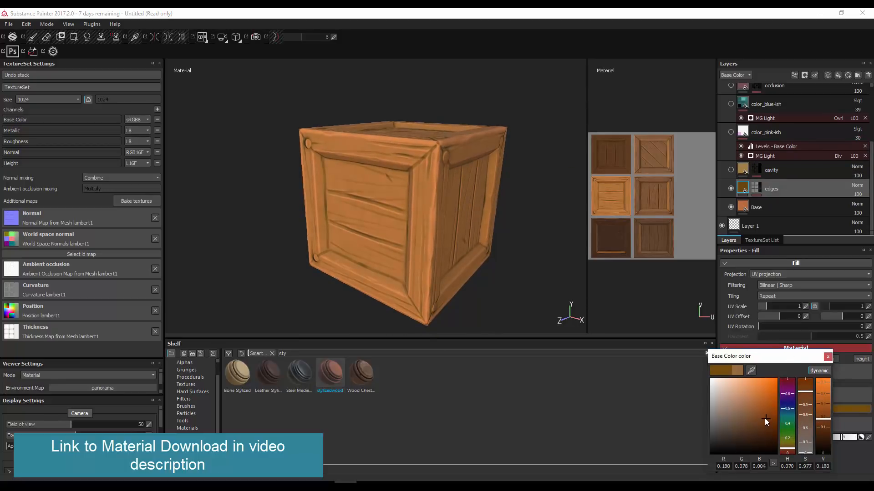
click(827, 356)
click(731, 188)
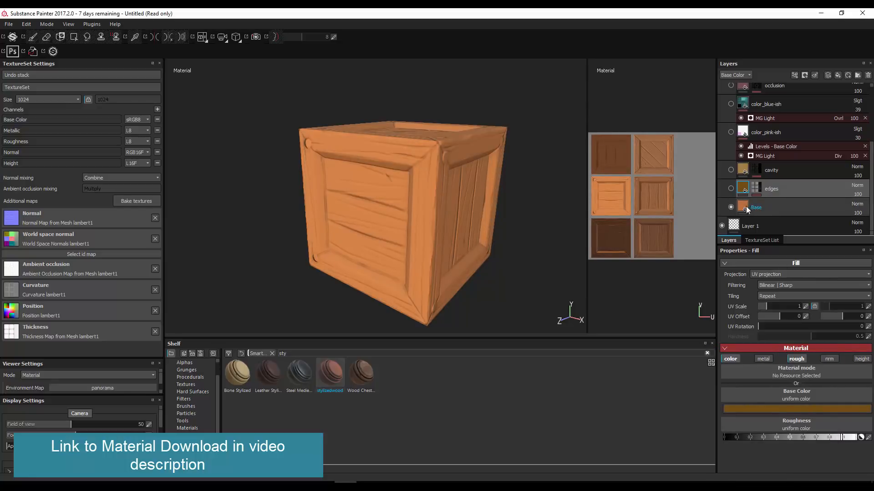
click(738, 209)
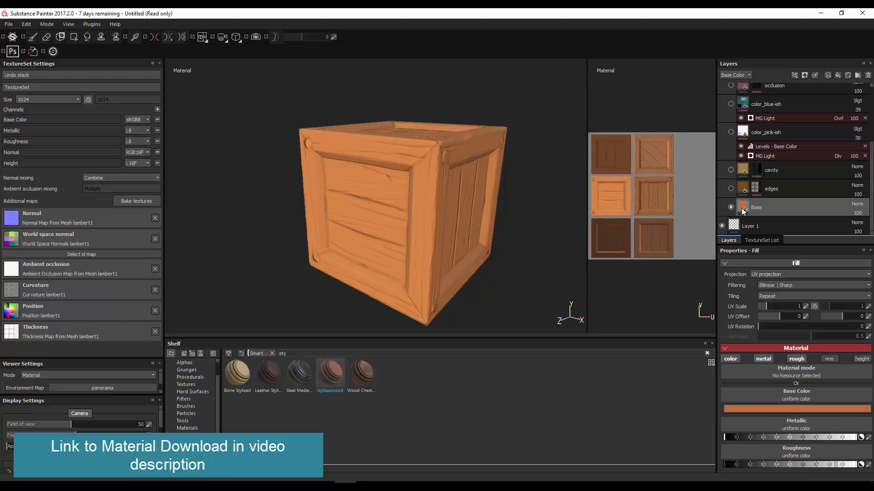
click(731, 189)
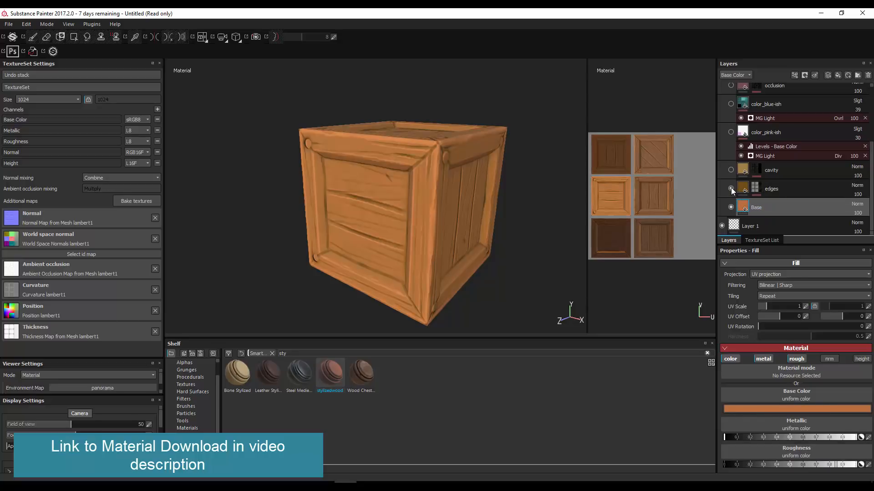
- Compare the crate with and without the MG Dirt generator in the edges layer's mask and delete that generator
click(755, 189)
scroll(768, 199, down, 1)
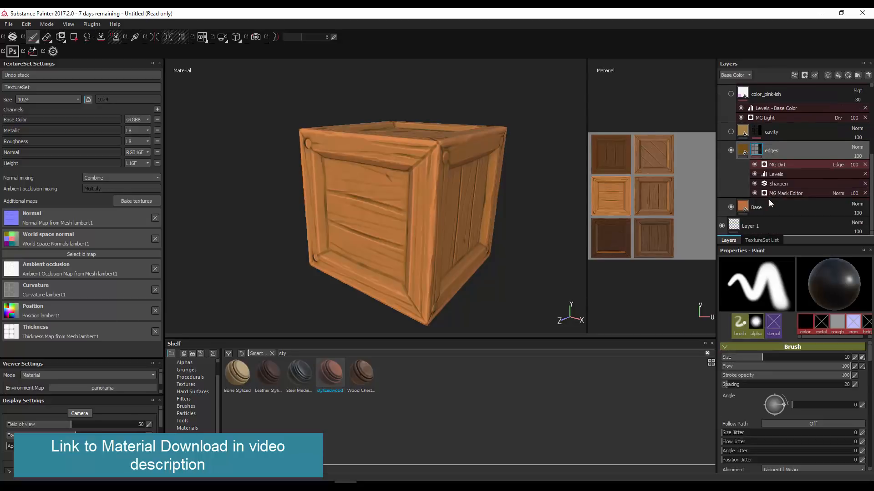
click(753, 163)
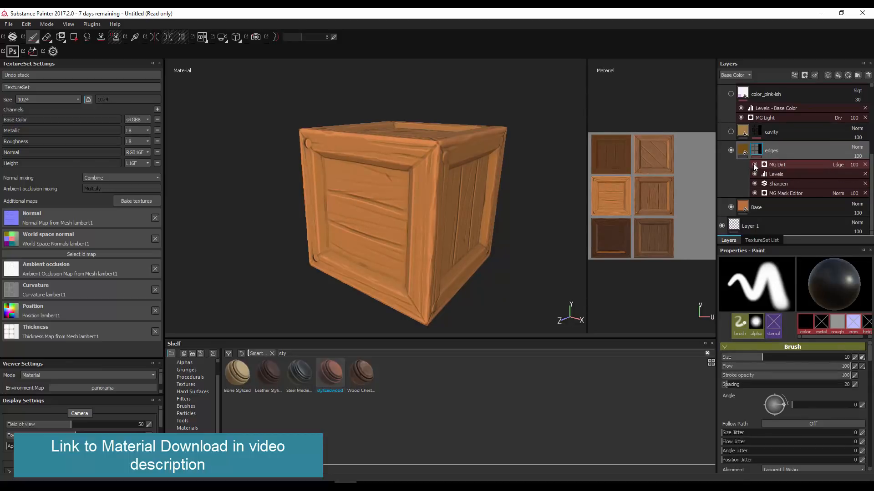
click(753, 165)
click(753, 164)
click(753, 164)
click(754, 164)
click(755, 165)
alt+drag(520, 163, 517, 189)
click(778, 164)
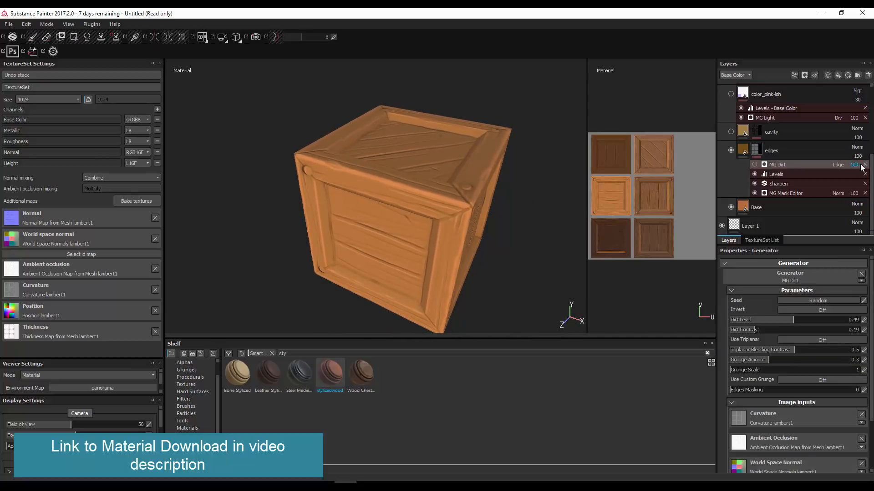
click(865, 165)
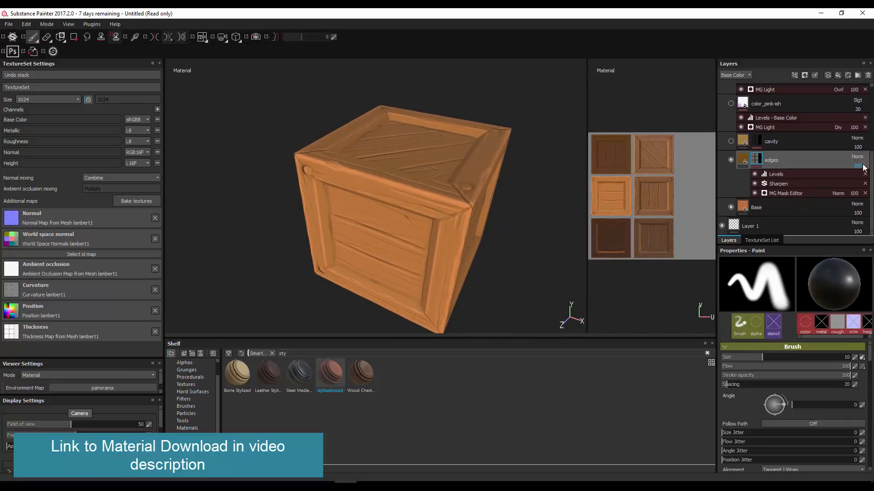
click(755, 183)
click(741, 160)
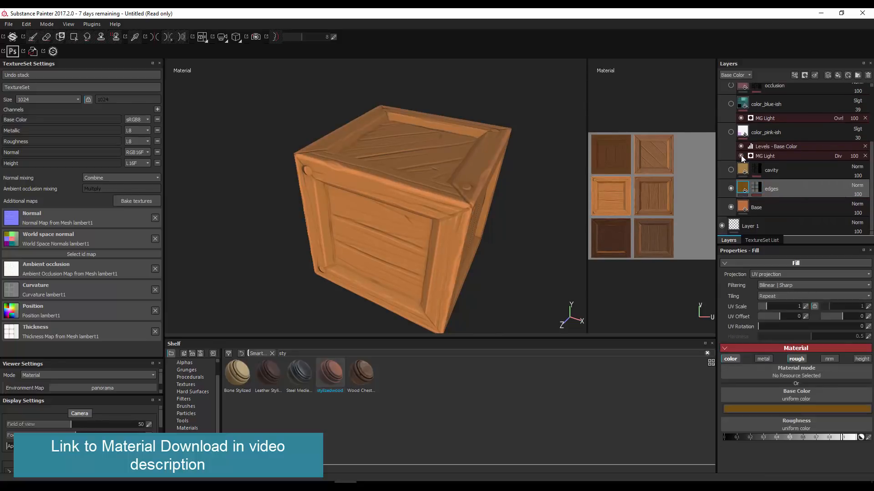
- Darken the Base layer's base color to brown, R 0.277, G 0.102, B 0.041, and check the crate
alt+drag(546, 214, 462, 220)
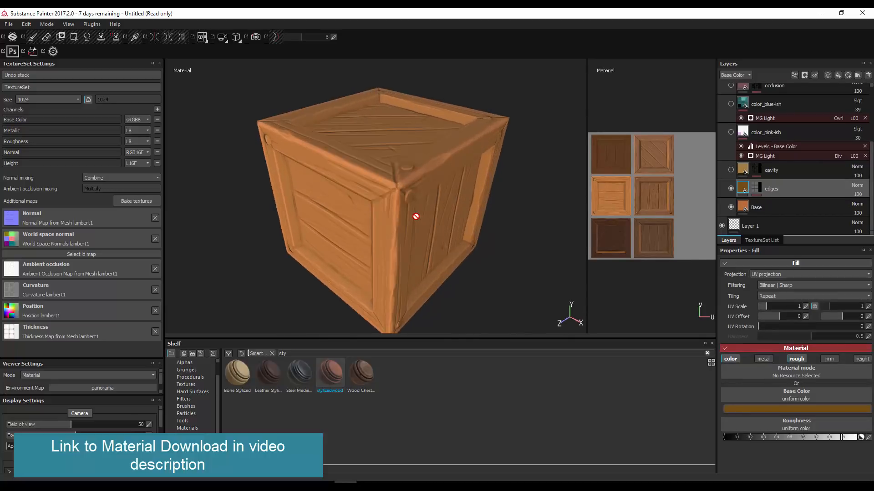
scroll(430, 212, up, 3)
click(755, 208)
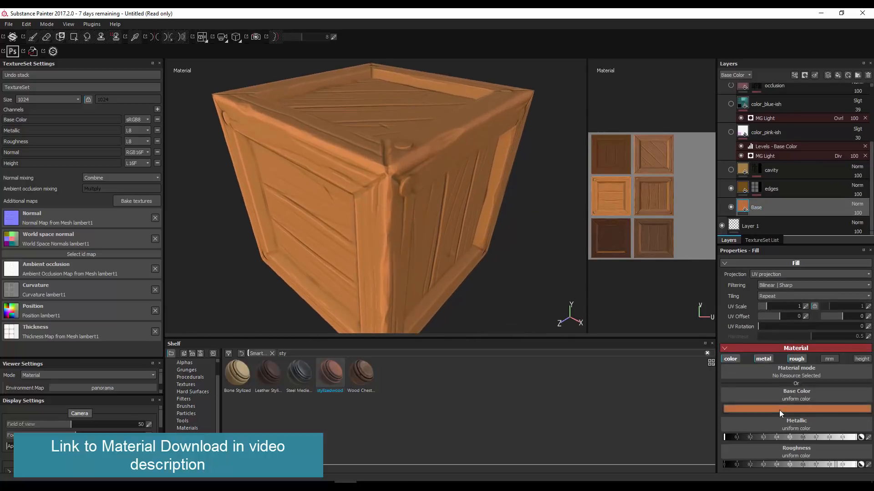
click(779, 410)
click(756, 409)
click(754, 412)
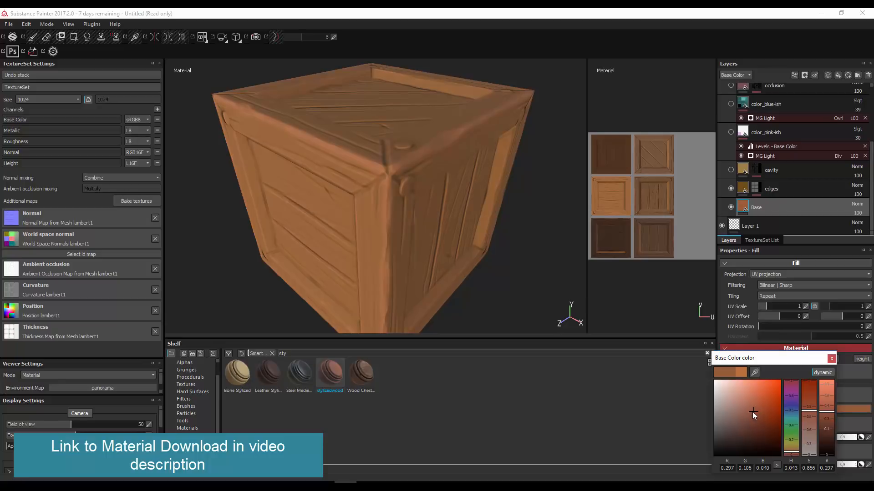
click(752, 413)
alt+drag(530, 265, 454, 200)
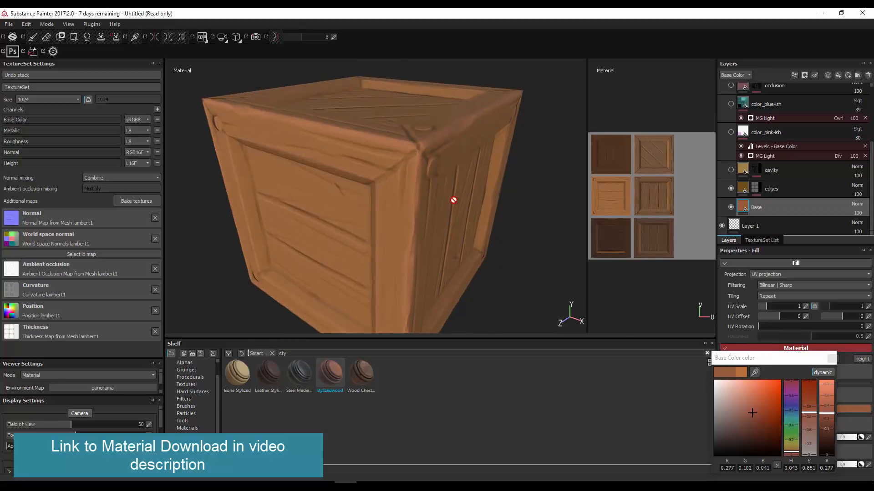
scroll(432, 199, up, 2)
scroll(433, 199, down, 6)
scroll(431, 199, up, 3)
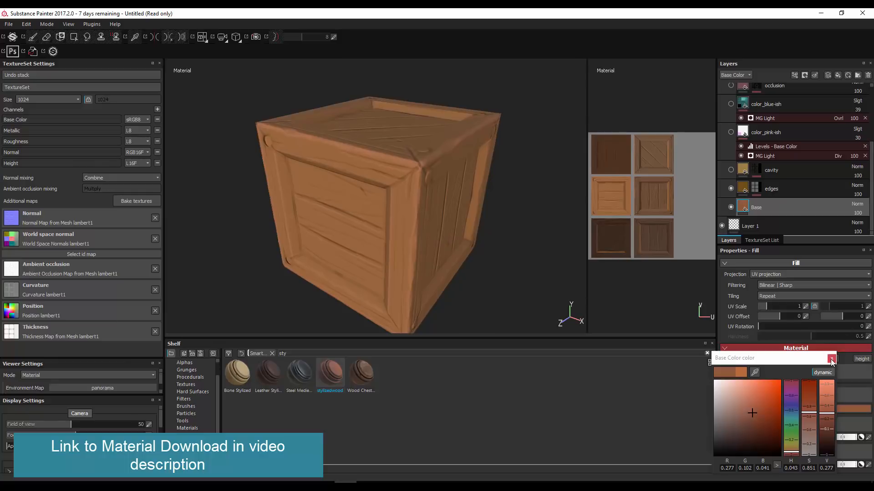
click(831, 359)
- Darken the edges layer's base color to a deeper brown and shift its hue slightly
click(773, 189)
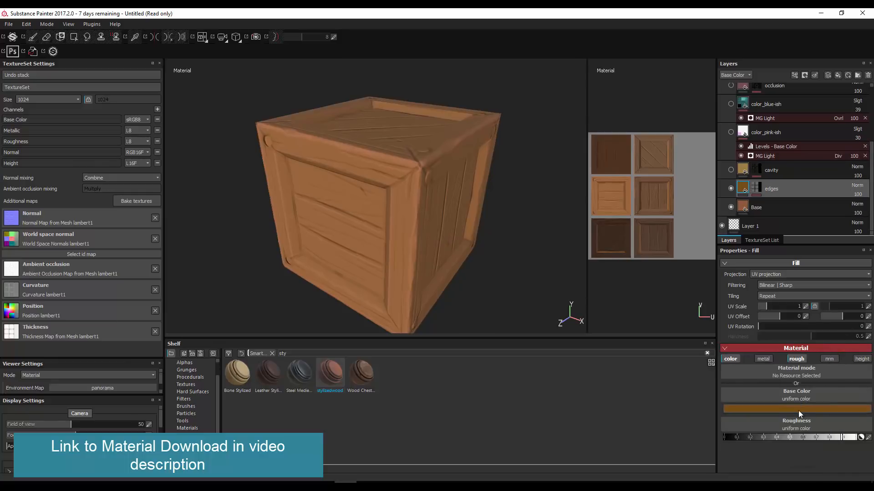
click(798, 410)
mouse_move(783, 421)
mouse_down()
mouse_move(766, 427)
mouse_move(782, 427)
mouse_up()
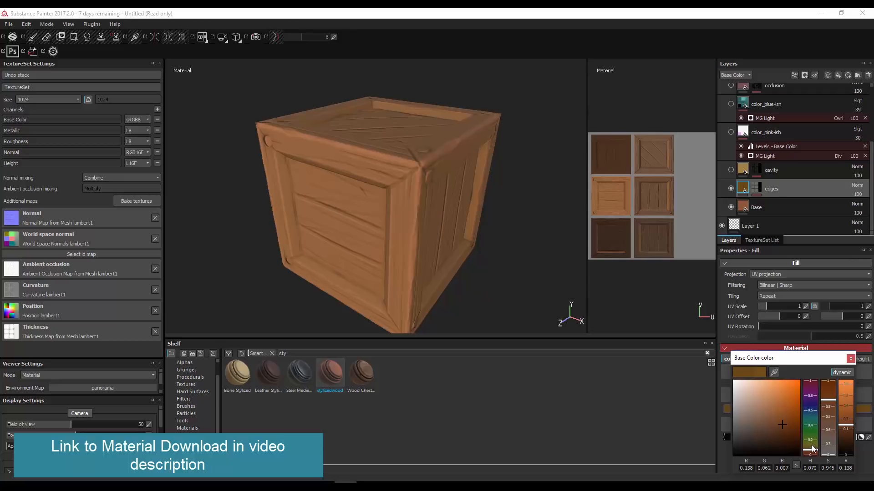
drag(813, 447, 814, 452)
click(850, 359)
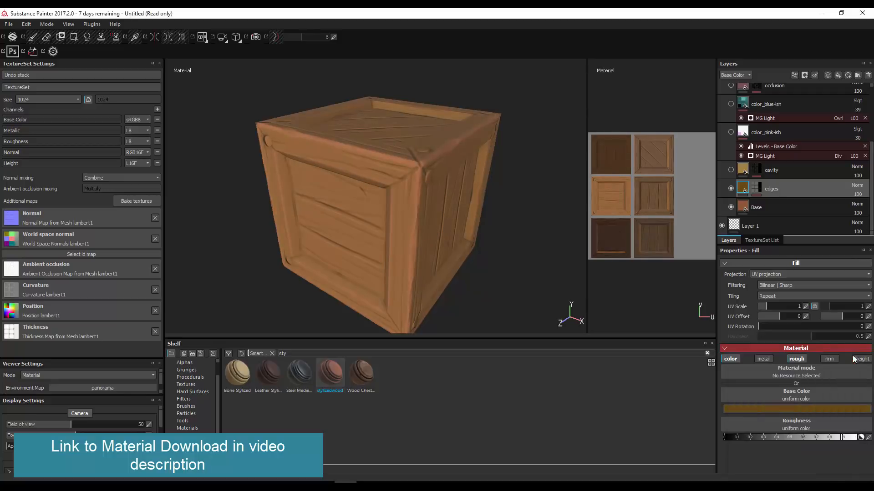
- Turn on the cavity layer and set its base color to dark brown, R 0.092, G 0.054, B 0.016
click(731, 169)
click(731, 170)
click(731, 169)
click(755, 169)
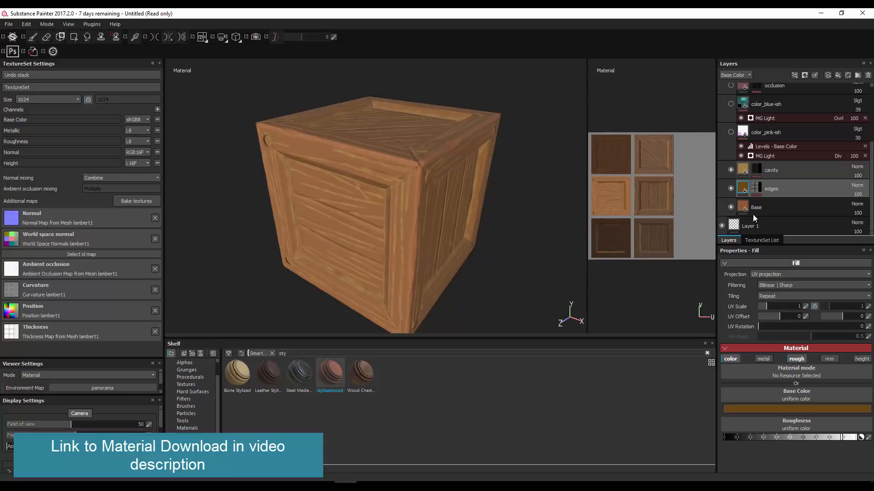
click(777, 409)
mouse_move(745, 423)
mouse_down()
mouse_move(747, 438)
mouse_move(747, 428)
mouse_up()
- Examine the crate's grooves and edges with the darkened cavity color from several angles and distances
scroll(426, 184, up, 3)
scroll(427, 177, down, 5)
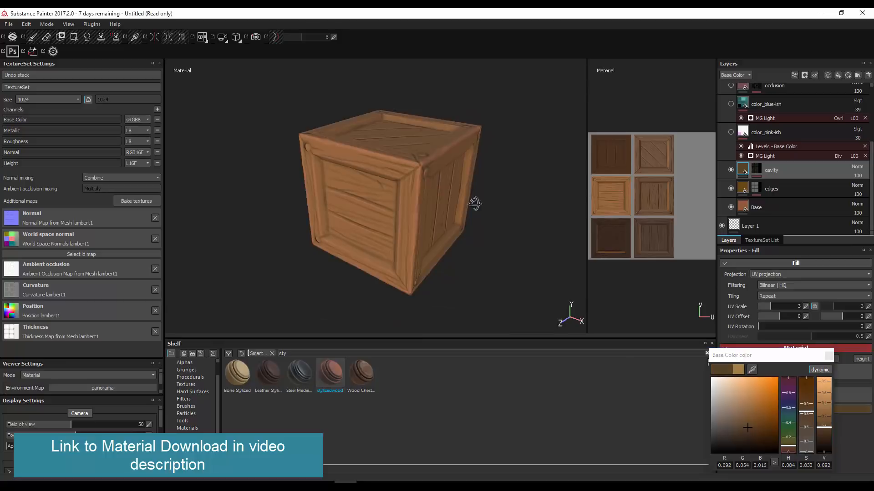
alt+drag(474, 204, 459, 208)
alt+middle_drag(440, 183, 458, 195)
scroll(459, 195, down, 3)
mouse_move(458, 195)
shift+right_down()
mouse_move(444, 191)
mouse_move(473, 189)
mouse_move(458, 190)
shift+right_up()
alt+drag(458, 189, 414, 168)
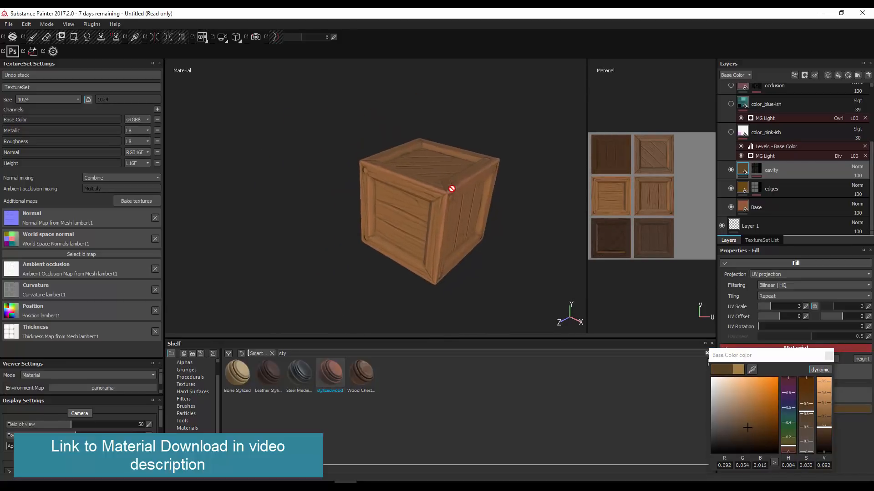
scroll(450, 191, up, 4)
alt+drag(454, 196, 444, 182)
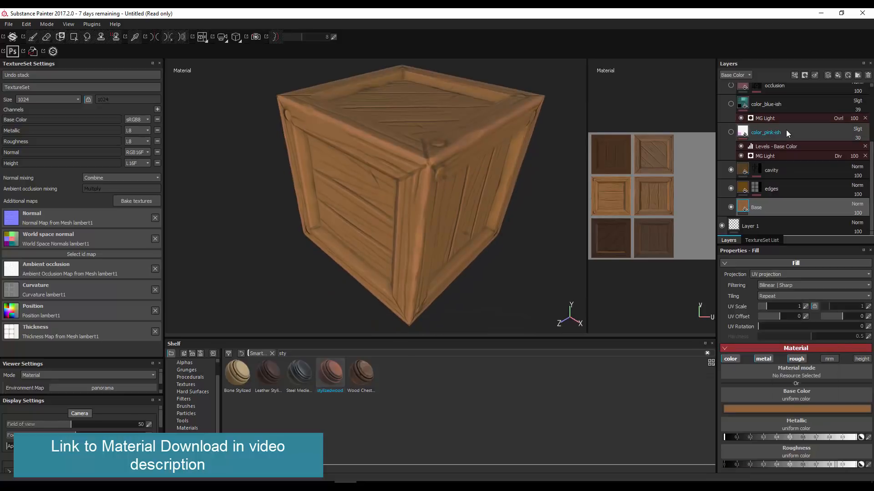
- Turn on the color_pink-ish layer, comparing the crate with and without it and checking its side planks
click(733, 130)
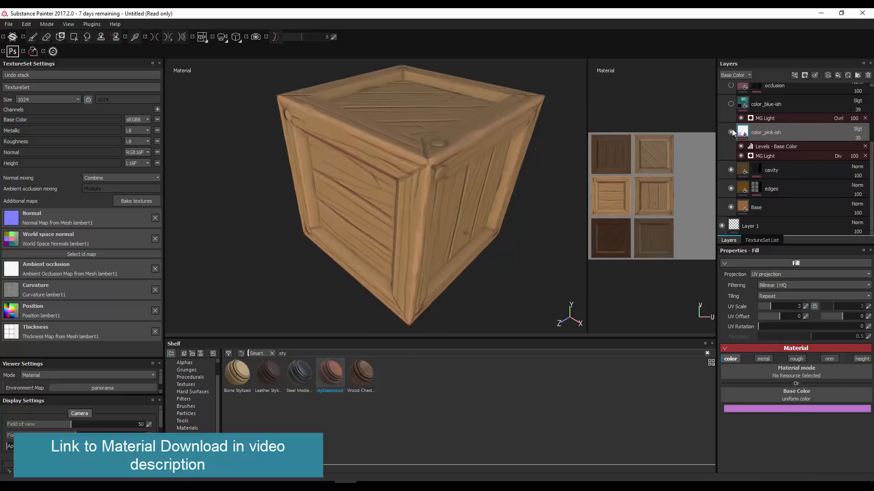
click(731, 131)
click(731, 131)
alt+drag(484, 238, 460, 222)
scroll(419, 177, up, 5)
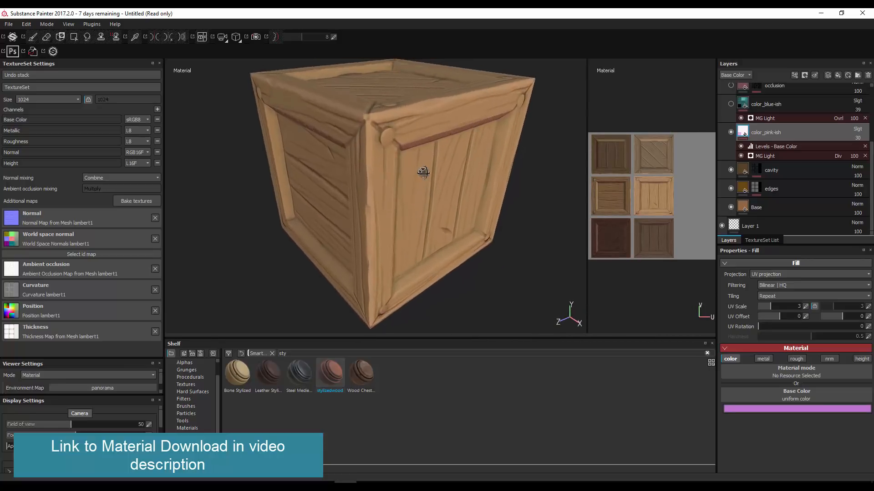
alt+drag(421, 172, 476, 156)
mouse_move(483, 172)
shift+right_down()
mouse_move(460, 172)
mouse_move(470, 172)
shift+right_up()
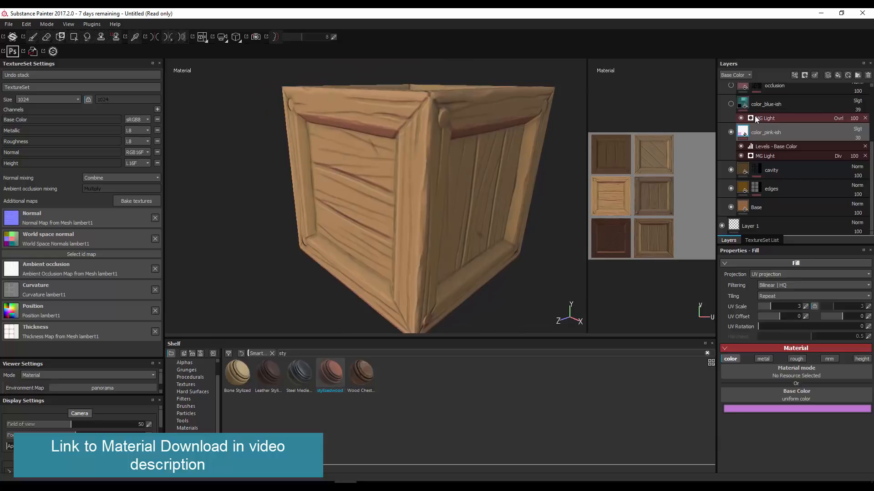
- Turn on the color_blue-ish layer and check its tint on the crate's top and sides
click(730, 104)
alt+drag(439, 199, 472, 208)
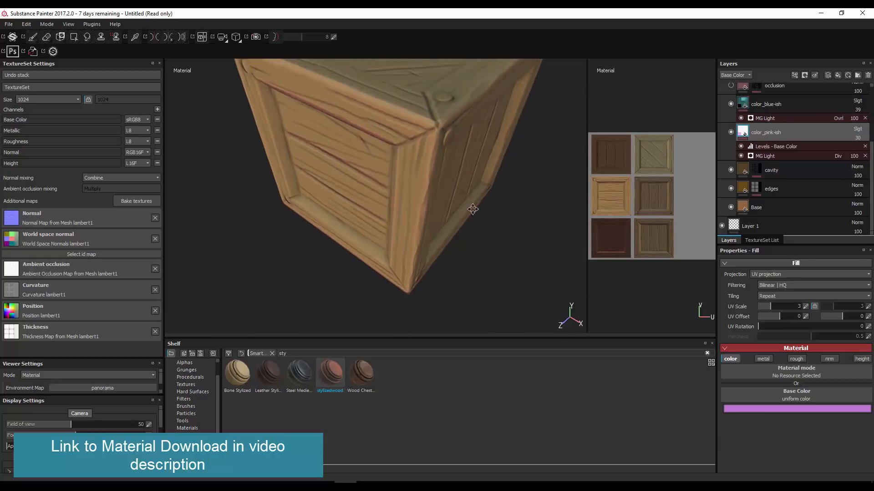
scroll(471, 172, up, 3)
scroll(470, 172, down, 5)
scroll(746, 113, up, 1)
- Turn on the occlusion and Baked Lighting layers and compare the crate with and without the darken layer
scroll(742, 123, up, 1)
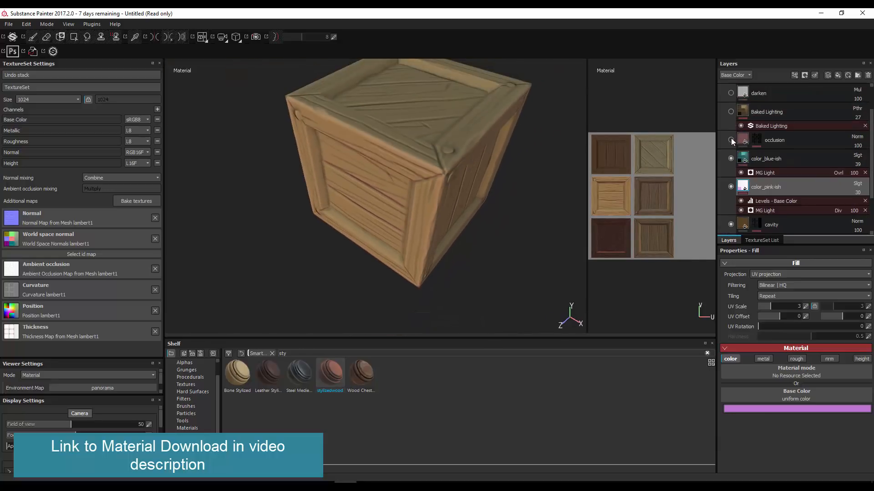
mouse_move(486, 190)
alt+mouse_down()
mouse_move(450, 170)
mouse_move(503, 171)
mouse_move(447, 174)
mouse_move(433, 195)
mouse_move(444, 184)
mouse_move(450, 201)
mouse_move(435, 187)
alt+mouse_up()
key(c)
key(m)
scroll(747, 119, up, 1)
click(729, 138)
mouse_move(434, 187)
shift+right_down()
mouse_move(457, 191)
mouse_move(430, 189)
mouse_move(439, 187)
shift+right_up()
alt+drag(439, 187, 472, 172)
scroll(455, 172, down, 1)
scroll(455, 172, up, 3)
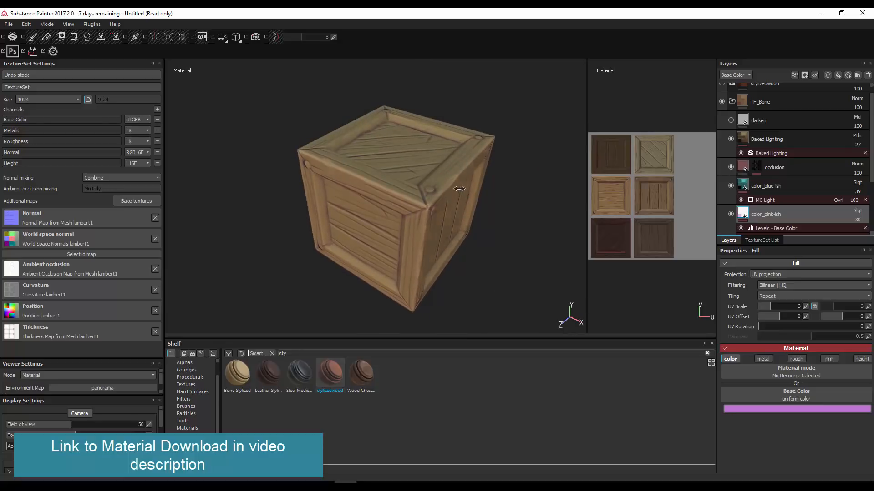
scroll(753, 167, up, 1)
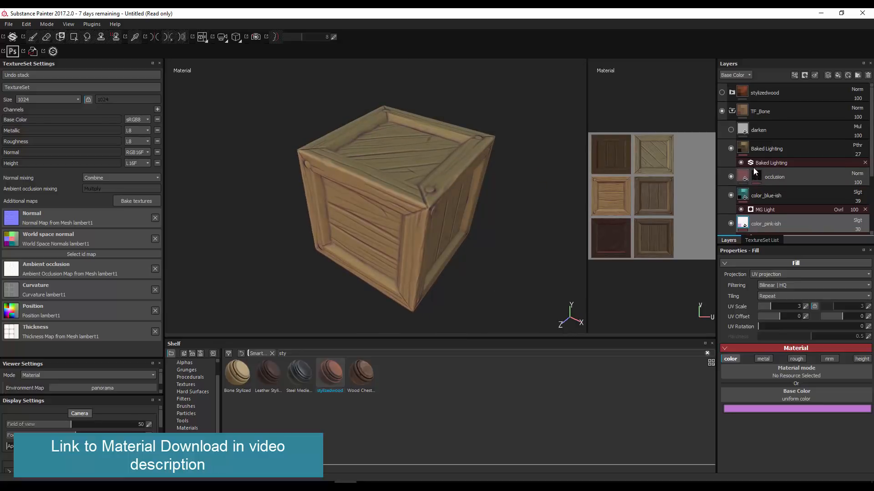
click(731, 130)
click(731, 130)
- Set the Base layer's base color to a more saturated orange-brown, R 0.303, G 0.113, B 0.019
scroll(770, 149, down, 5)
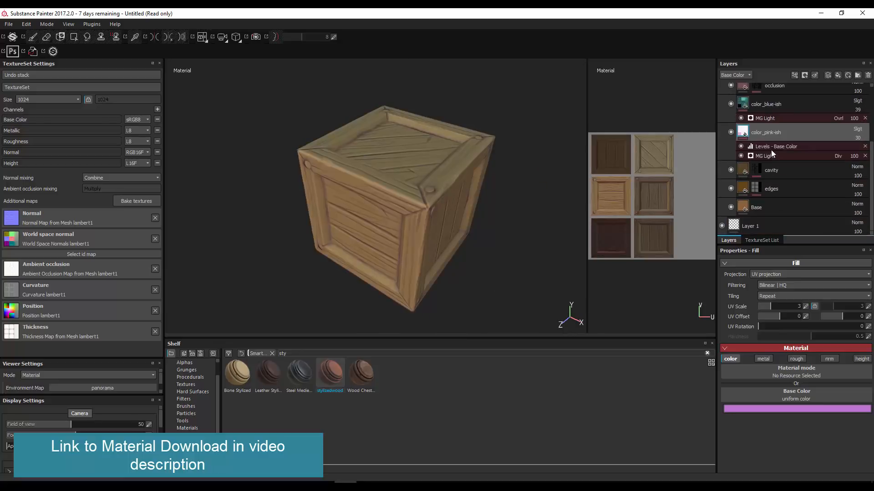
click(747, 206)
click(777, 405)
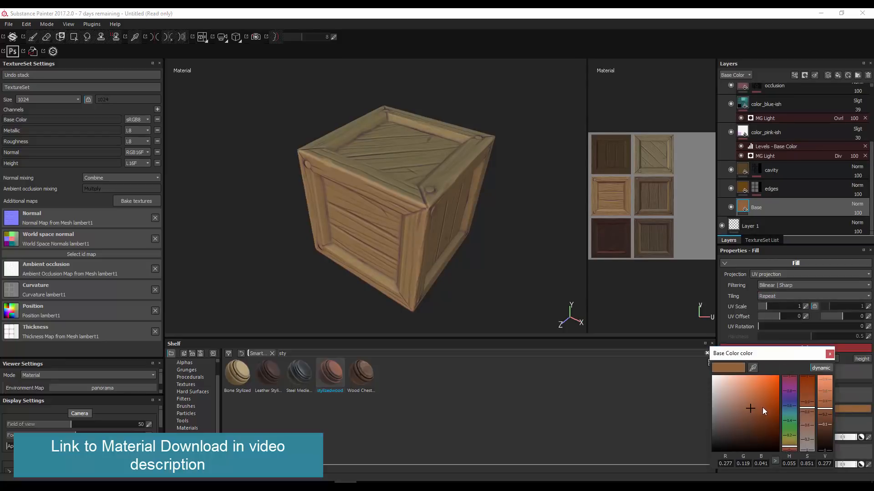
click(763, 407)
drag(765, 408, 761, 406)
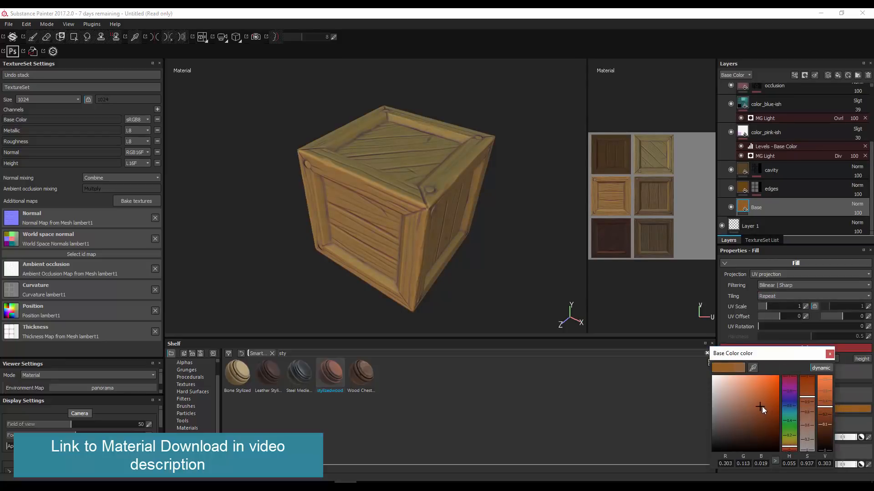
click(829, 354)
- Set the edges layer's base color to R 0.142, G 0.063, B 0.001 and check the crate
click(740, 188)
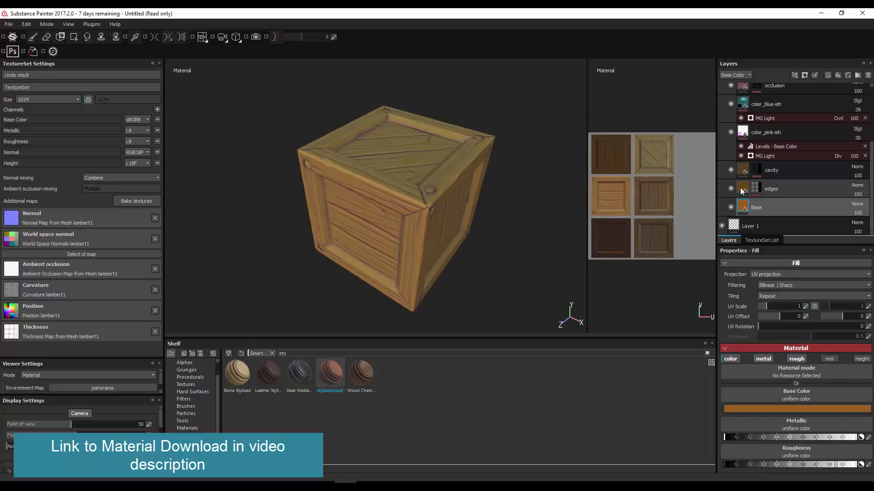
click(766, 408)
mouse_move(763, 416)
mouse_down()
mouse_move(761, 394)
mouse_move(755, 421)
mouse_move(763, 425)
mouse_up()
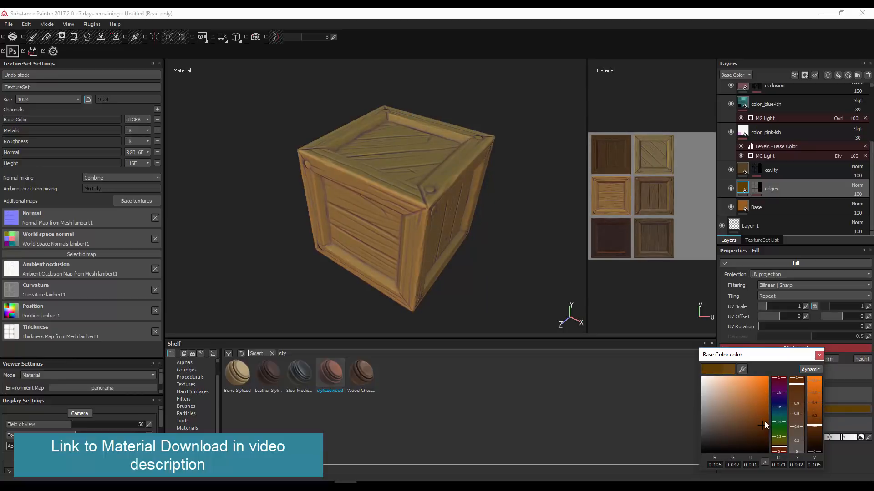
click(764, 421)
drag(763, 421, 764, 422)
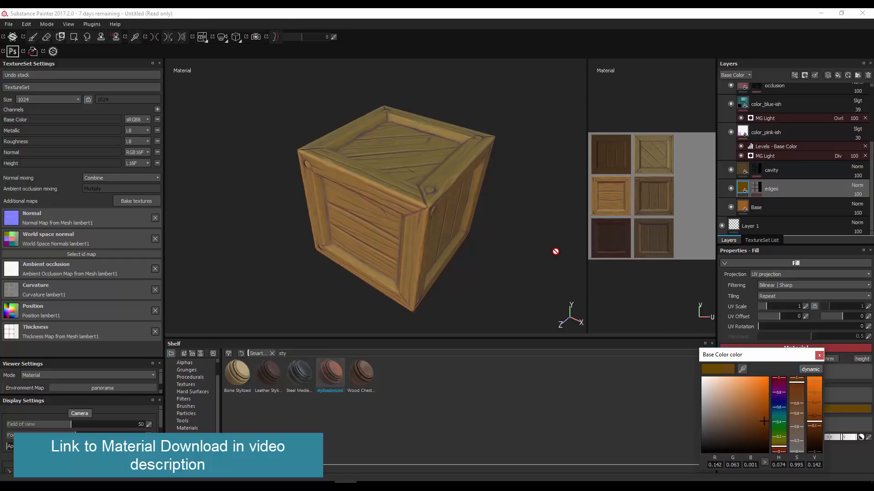
alt+drag(479, 188, 473, 175)
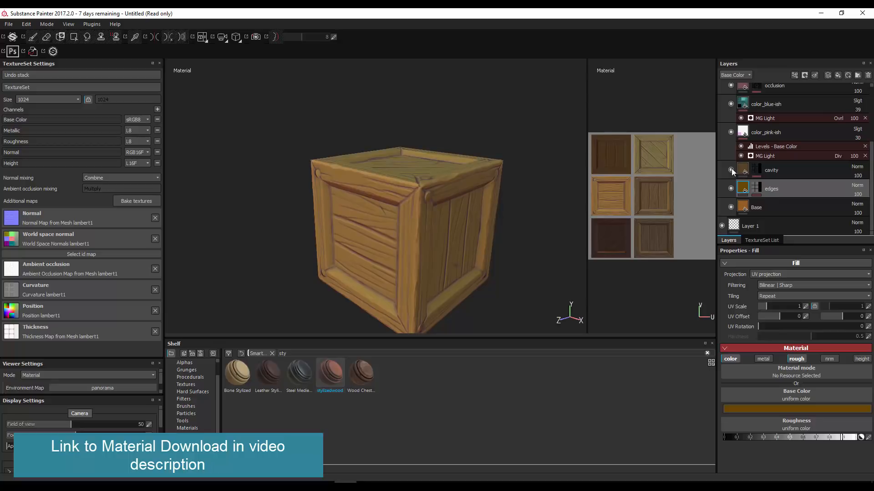
- Compare the crate with and without the color_pink-ish layer, leaving the layer on
scroll(731, 164, up, 2)
click(733, 185)
click(732, 185)
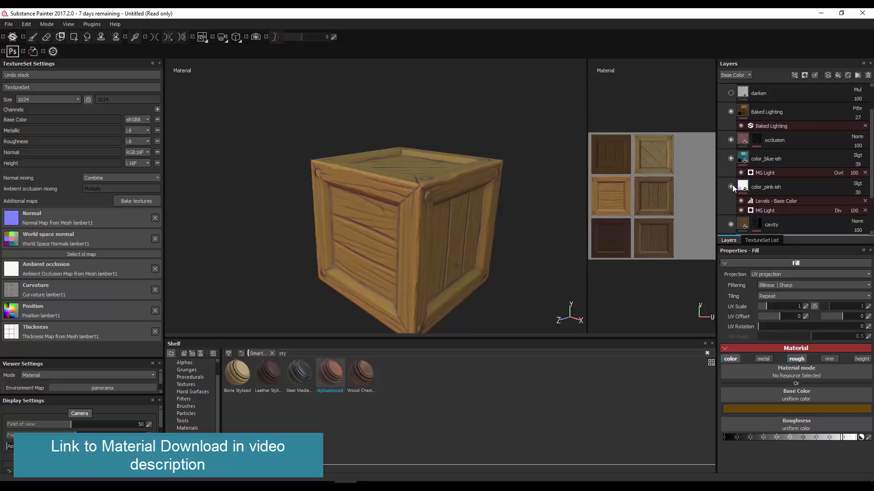
click(732, 185)
click(731, 187)
click(731, 186)
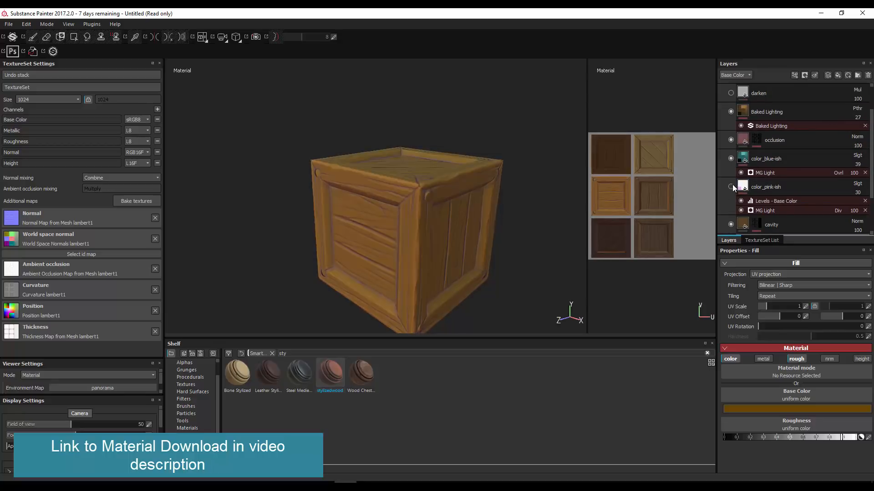
click(731, 187)
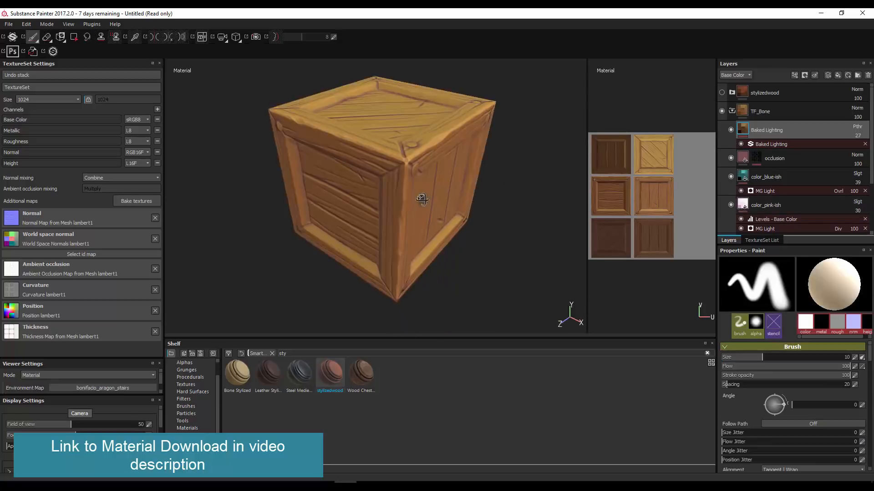
- Add a light grey fill layer above the Base layer and raise its metallic and roughness for a metal look
mouse_move(410, 214)
alt+mouse_down()
mouse_move(428, 221)
mouse_move(431, 207)
alt+mouse_up()
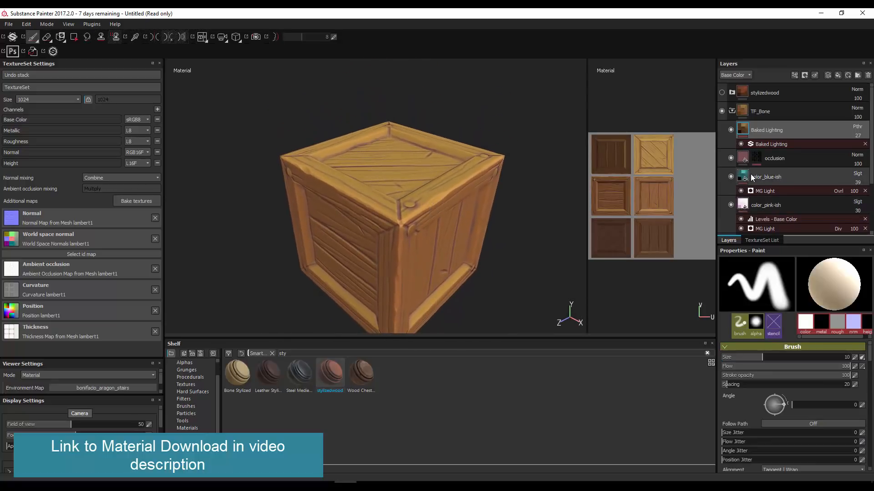
scroll(797, 152, down, 3)
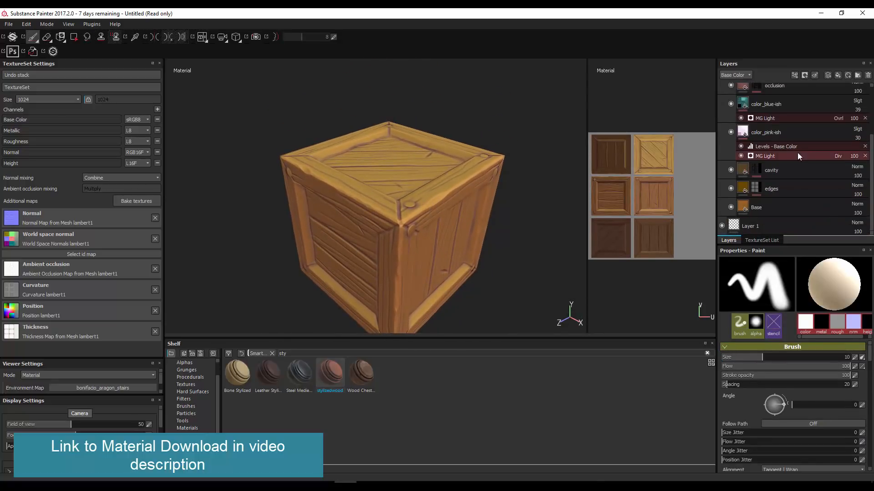
click(774, 212)
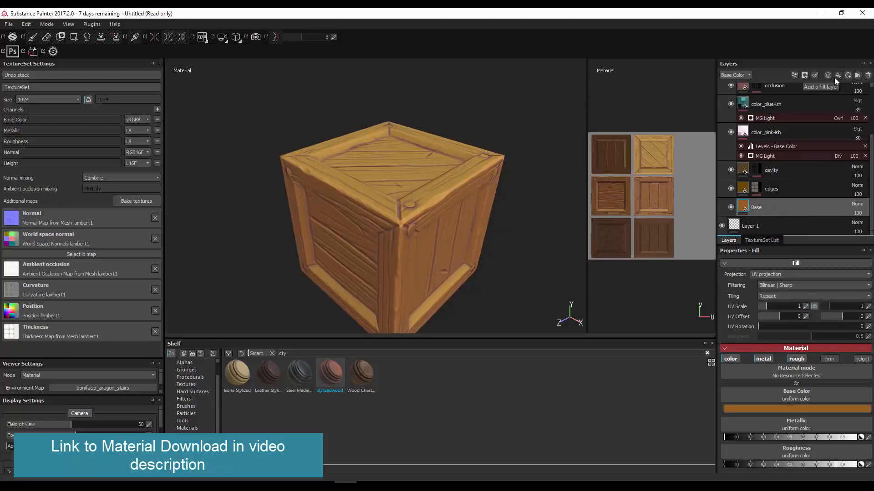
alt+drag(418, 224, 409, 276)
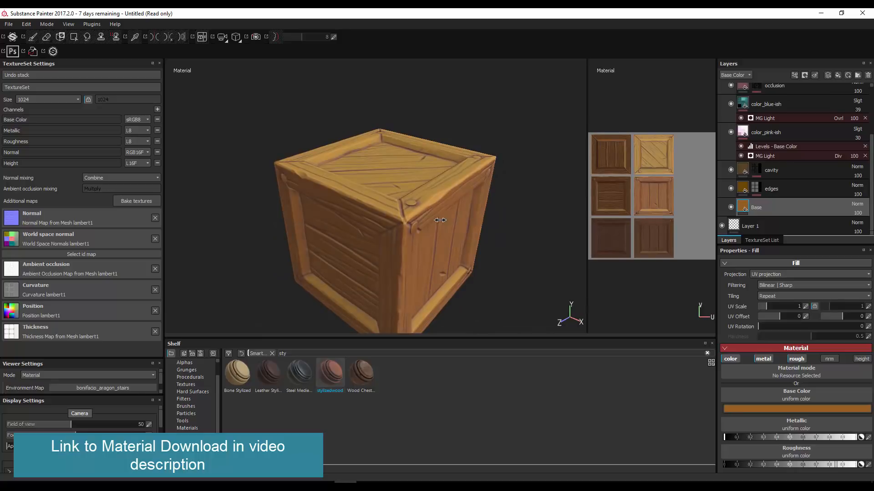
click(840, 75)
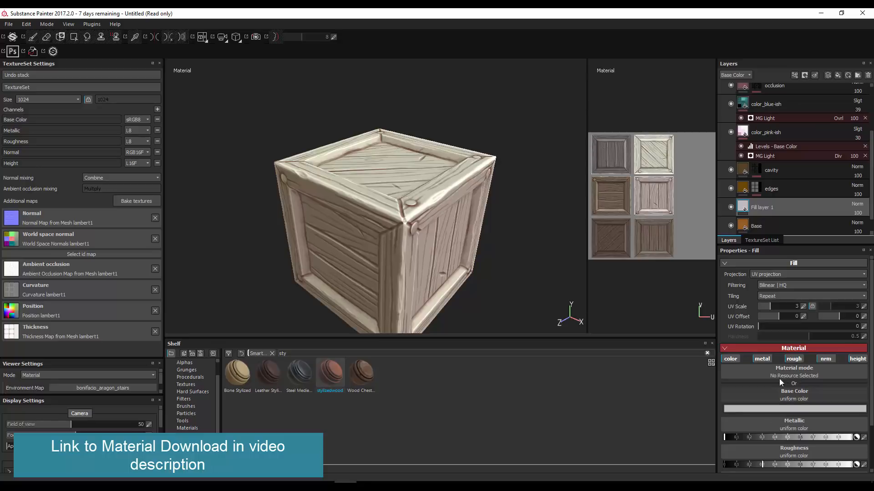
drag(787, 439, 843, 439)
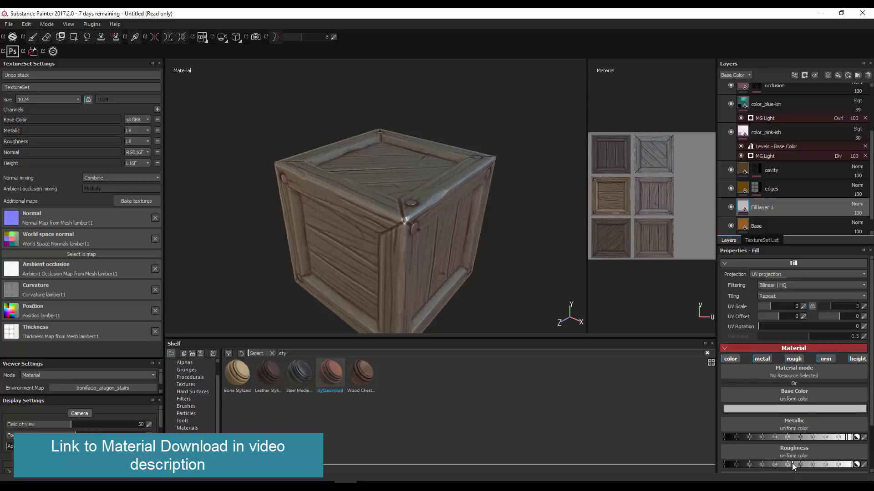
click(803, 464)
- Add a black mask to the light grey fill layer and paint in a side face's upper-corner nail head with a brush size of about 11.7
right_click(744, 204)
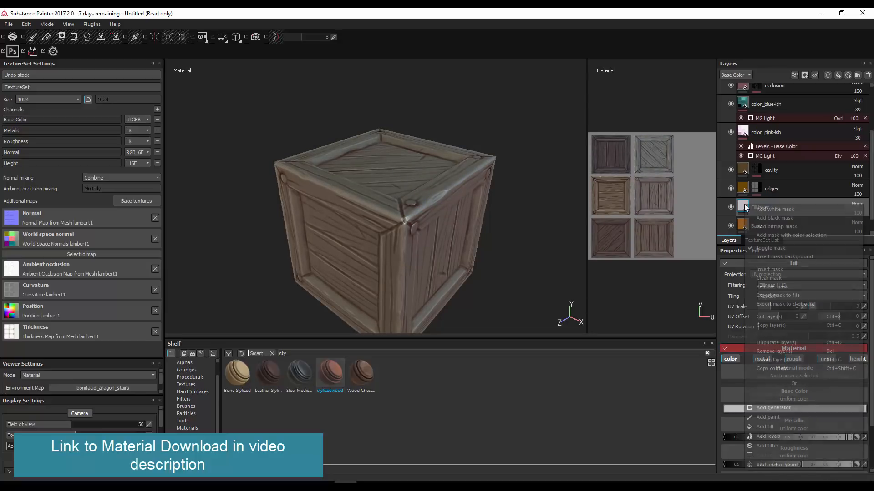
click(774, 216)
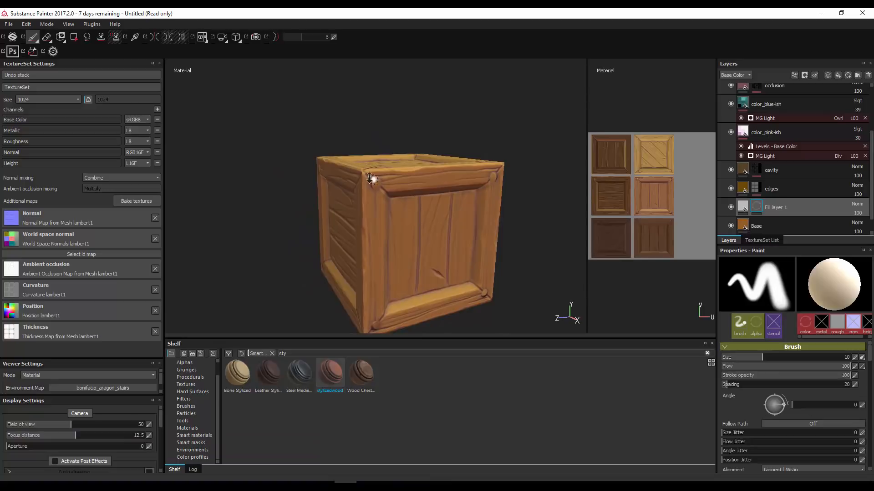
scroll(370, 179, up, 5)
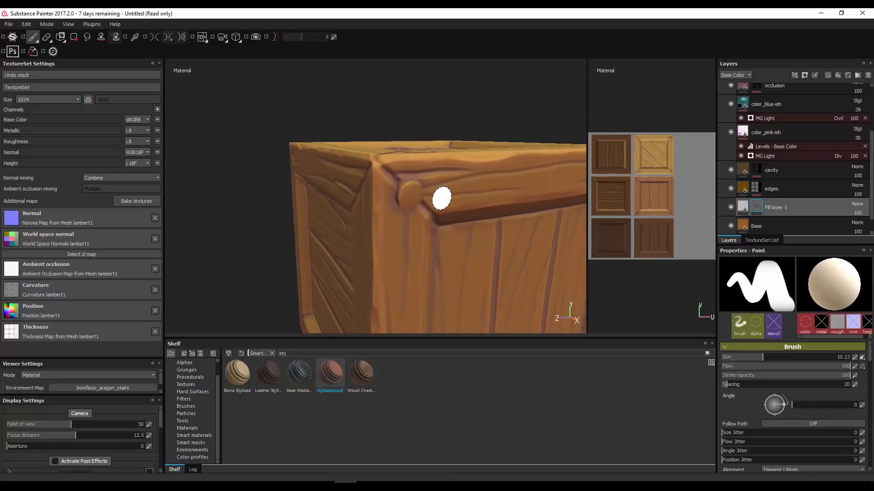
alt+drag(406, 195, 385, 189)
ctrl+right_drag(406, 195, 410, 190)
click(405, 192)
click(405, 192)
- Paint the fill layer's mask over two corner nail heads on the crate's top face
alt+drag(472, 160, 480, 181)
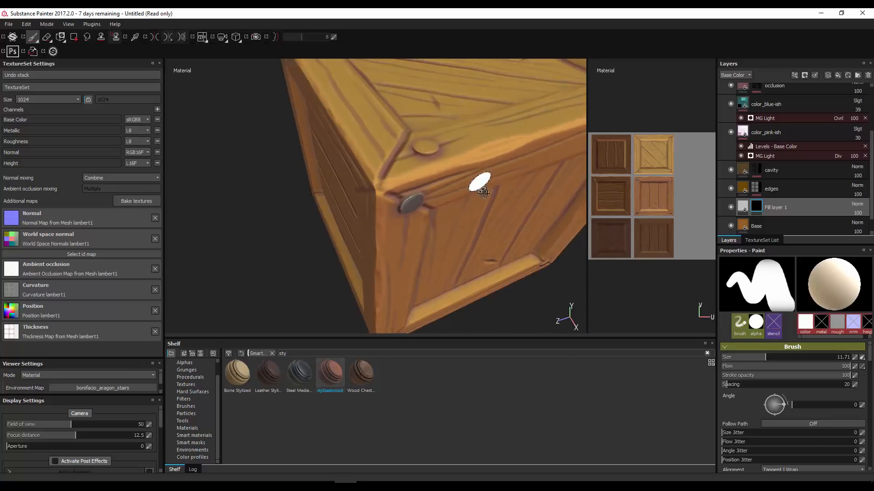
alt+drag(443, 129, 436, 190)
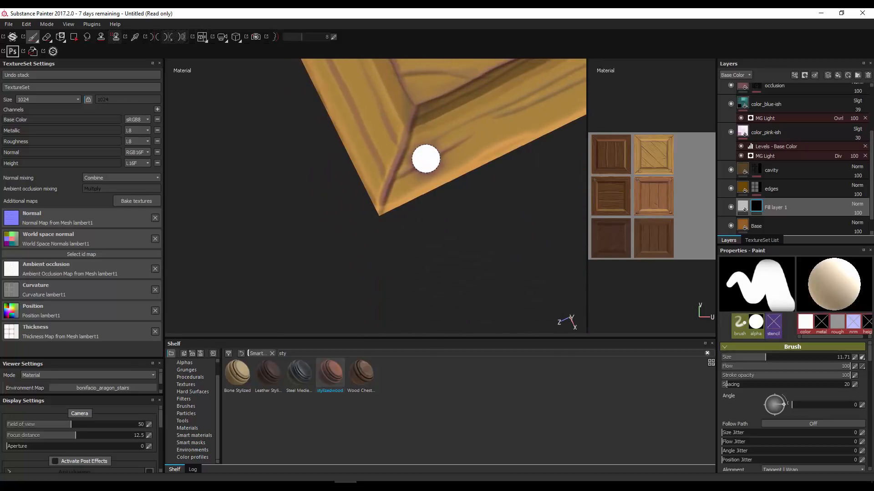
click(426, 159)
alt+drag(512, 165, 493, 101)
alt+middle_drag(494, 101, 546, 159)
scroll(546, 159, down, 3)
alt+drag(524, 168, 484, 234)
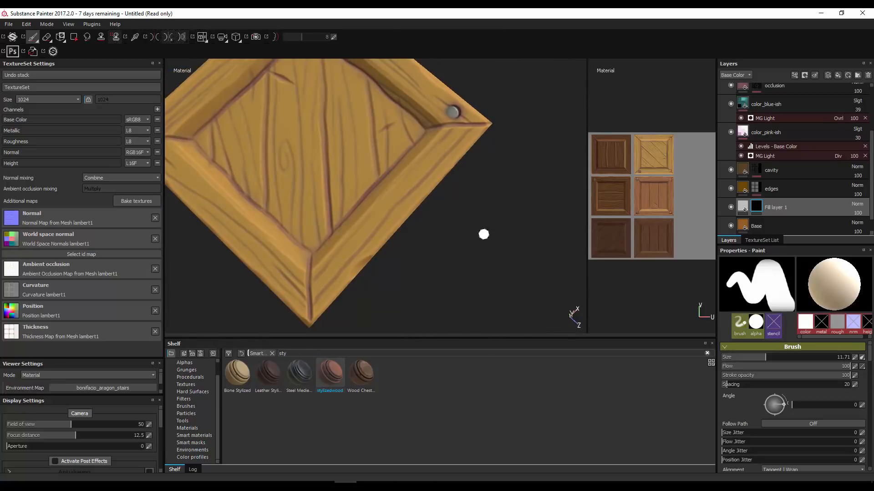
alt+middle_drag(484, 234, 530, 298)
alt+middle_drag(433, 73, 499, 247)
scroll(449, 215, up, 4)
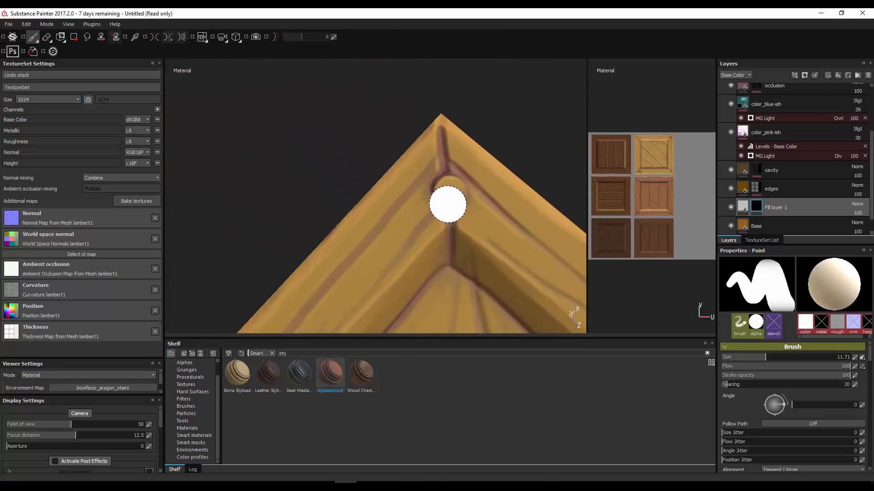
click(450, 190)
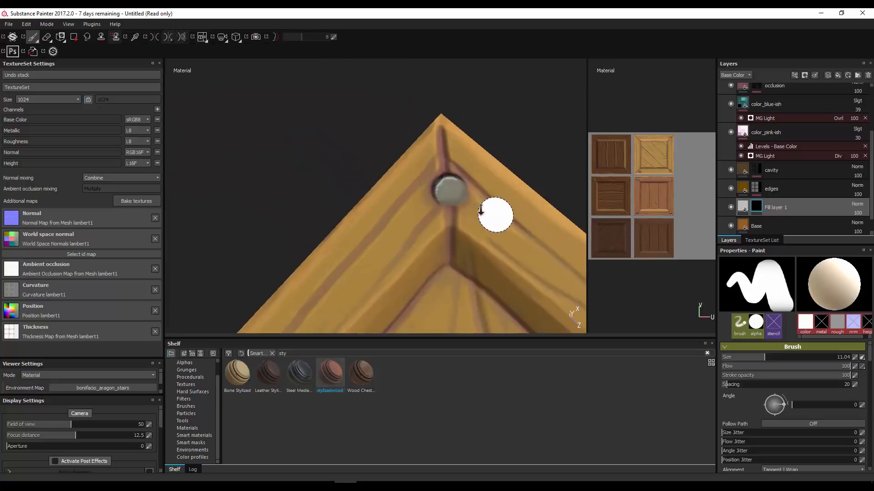
- Rename the light grey fill layer to metal
alt+right_drag(481, 210, 331, 182)
alt+middle_drag(331, 182, 221, 73)
alt+drag(482, 172, 369, 114)
alt+middle_drag(429, 158, 271, 241)
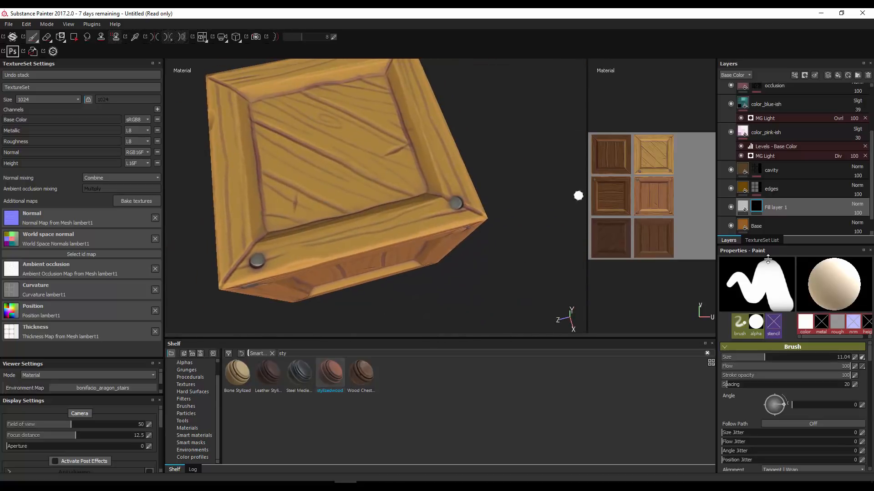
double_click(777, 207)
text(m)
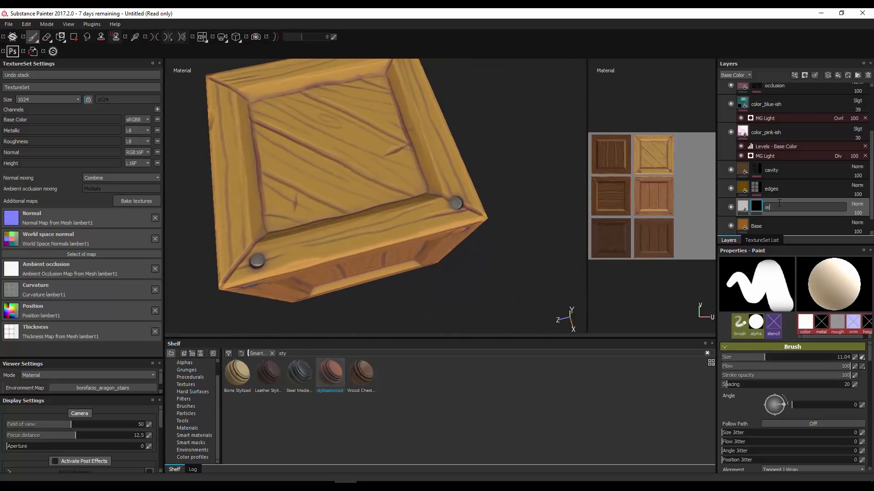
text(etal)
key(Return)
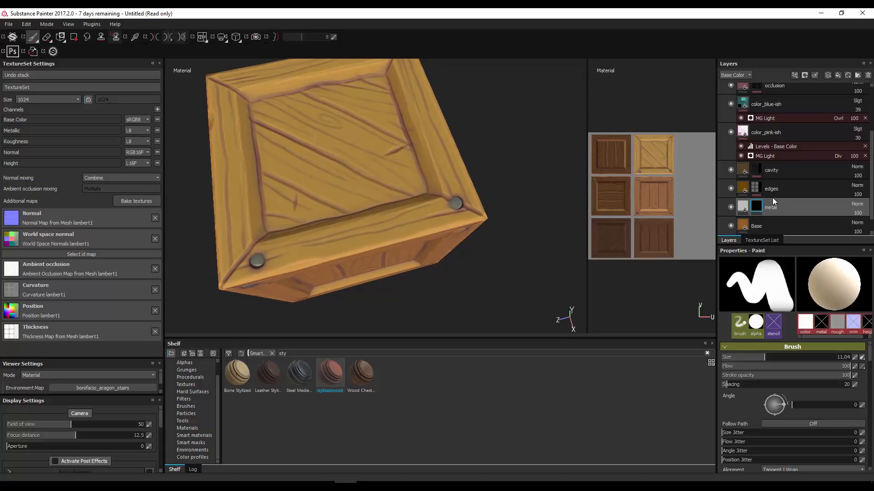
- Paint the metal layer's mask over the remaining corner nail head on the crate's top face
alt+middle_drag(487, 208, 535, 213)
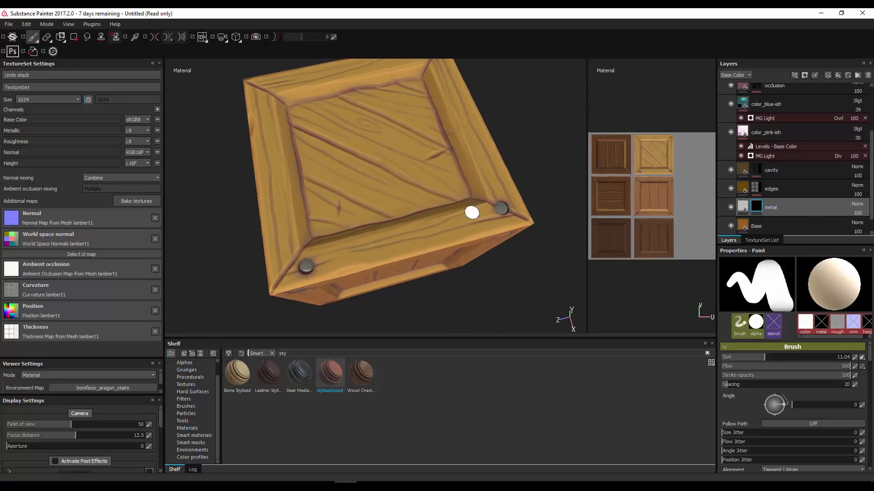
alt+drag(471, 213, 449, 193)
scroll(447, 188, down, 3)
scroll(439, 186, up, 6)
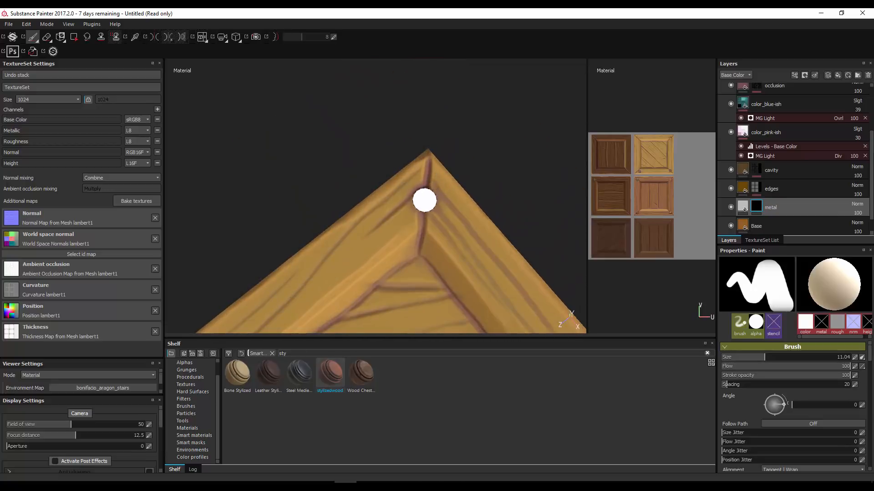
click(424, 200)
- Paint the metal mask over the upper-corner nail head on the horizontally planked side and one on the neighbouring vertically planked side
scroll(430, 193, down, 5)
alt+drag(462, 187, 539, 254)
alt+middle_drag(539, 255, 531, 166)
scroll(460, 189, down, 4)
scroll(441, 192, up, 6)
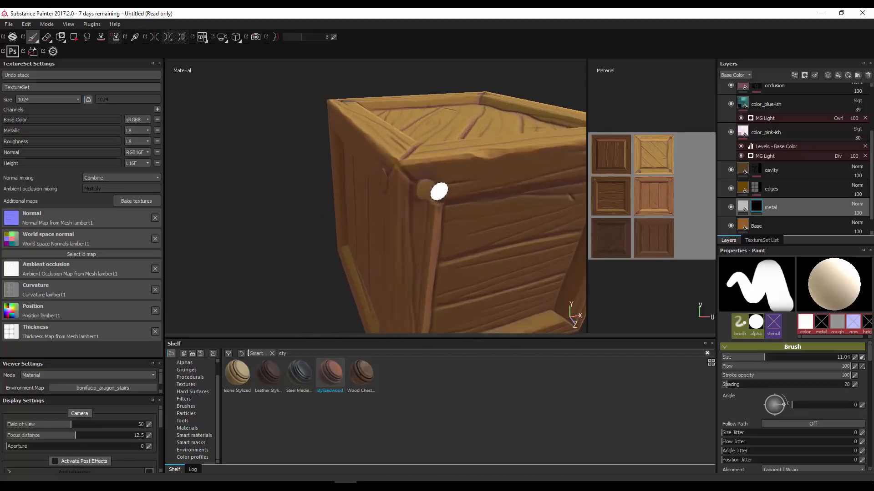
alt+drag(439, 191, 417, 190)
key(bracketright)
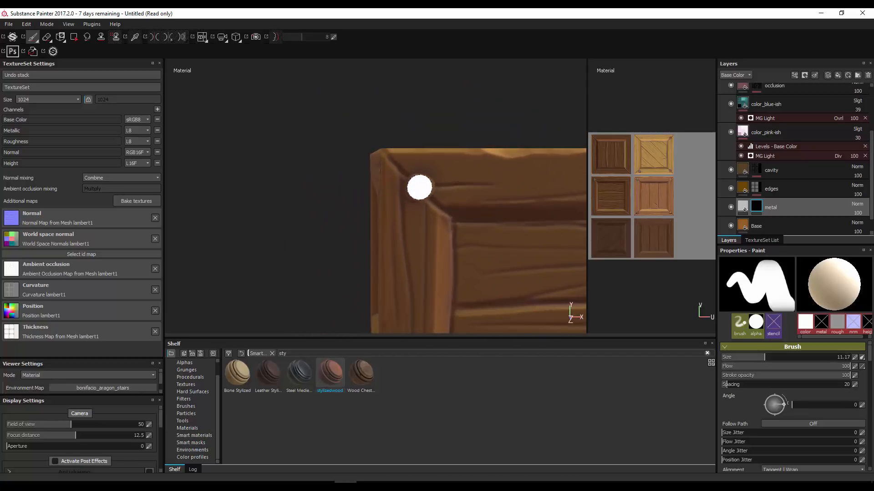
alt+drag(372, 219, 532, 222)
mouse_move(384, 203)
shift+right_down()
mouse_move(437, 200)
mouse_move(242, 178)
shift+right_up()
click(397, 193)
- Reduce the brush size to about 11.7 and mask in the other upper-corner nail head on the vertically planked side
alt+middle_drag(381, 189, 508, 197)
alt+drag(341, 197, 388, 200)
scroll(387, 200, up, 2)
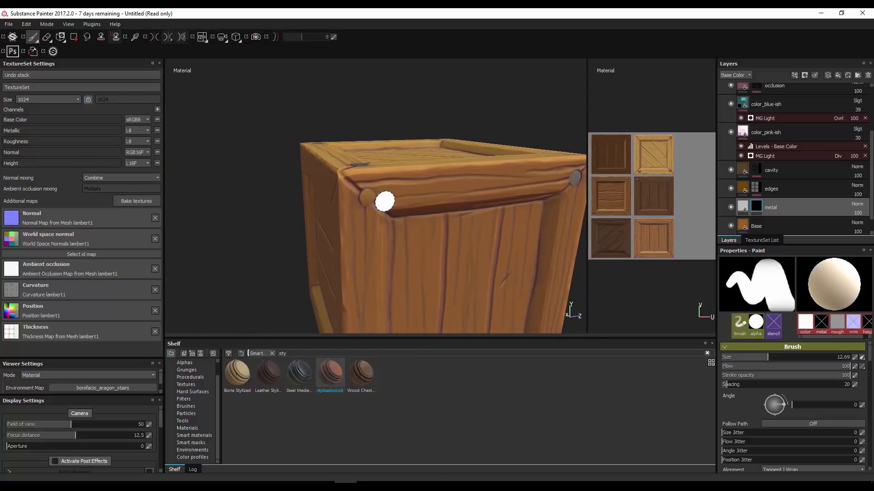
ctrl+right_drag(369, 199, 367, 198)
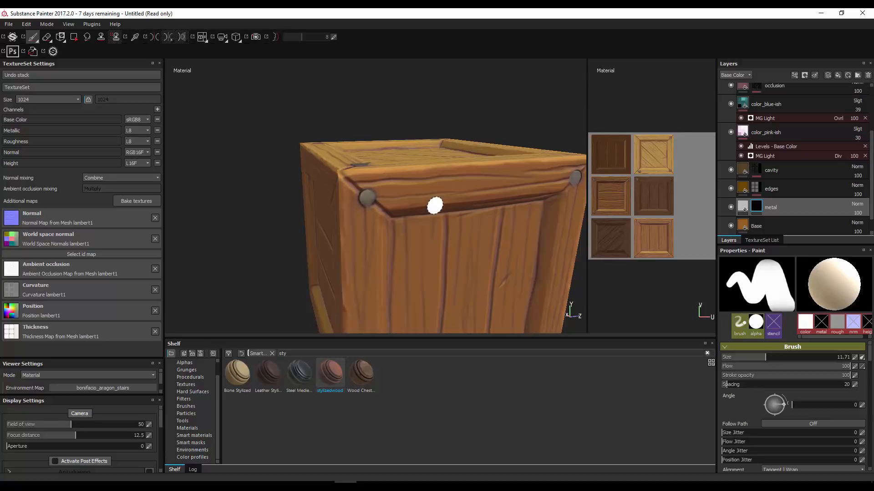
- Enlarge the brush to about 12.6 and mask in the remaining upper-corner nail head on the crate's partly finished side face
alt+drag(435, 206, 408, 201)
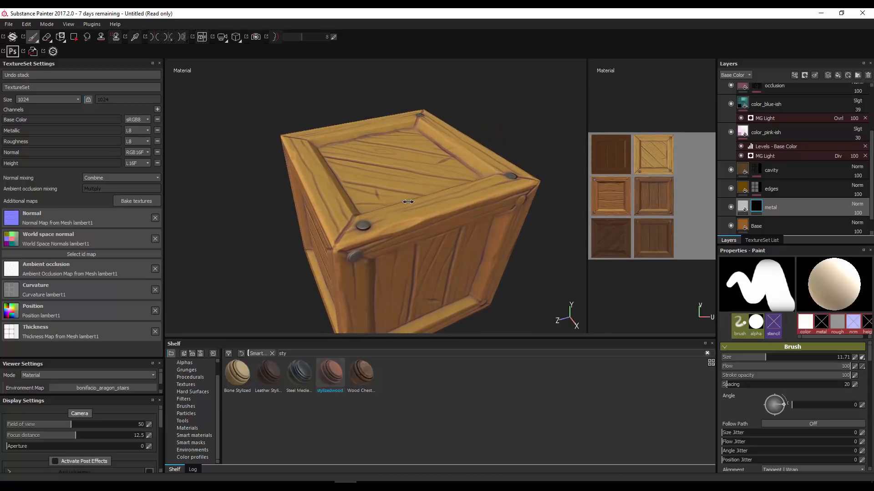
mouse_move(444, 205)
shift+right_down()
mouse_move(437, 201)
mouse_move(478, 197)
shift+right_up()
alt+drag(488, 198, 410, 155)
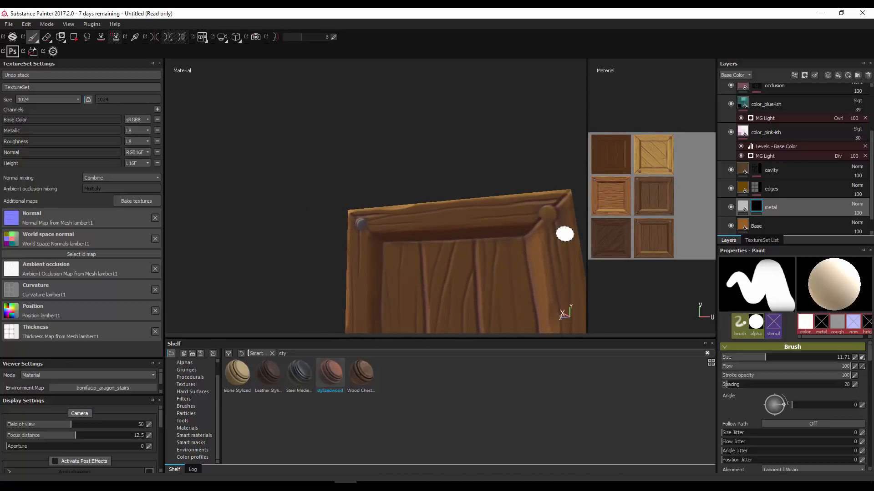
ctrl+right_drag(548, 215, 550, 214)
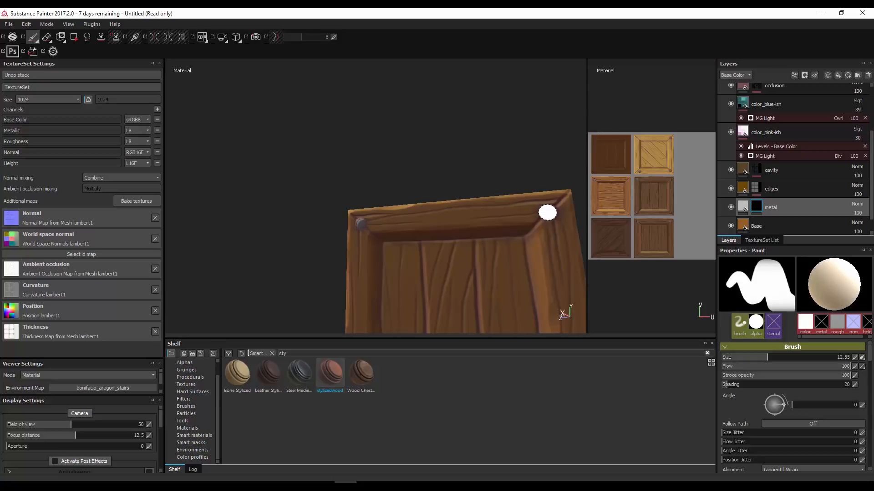
click(547, 213)
- Inspect the crate's wood and metal nail heads from several angles and distances
alt+drag(480, 183, 537, 235)
alt+middle_drag(458, 237, 468, 195)
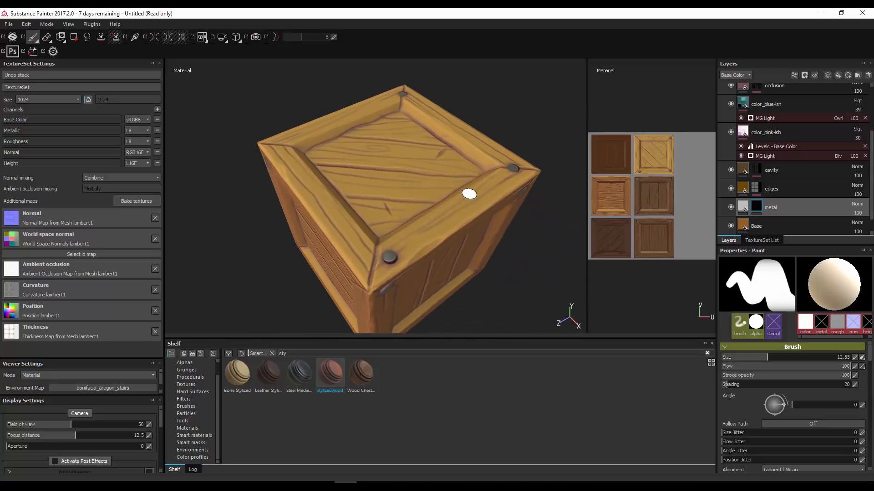
alt+right_drag(478, 207, 400, 152)
mouse_move(468, 187)
alt+mouse_down()
mouse_move(473, 177)
mouse_move(401, 211)
alt+mouse_up()
alt+right_drag(400, 211, 462, 197)
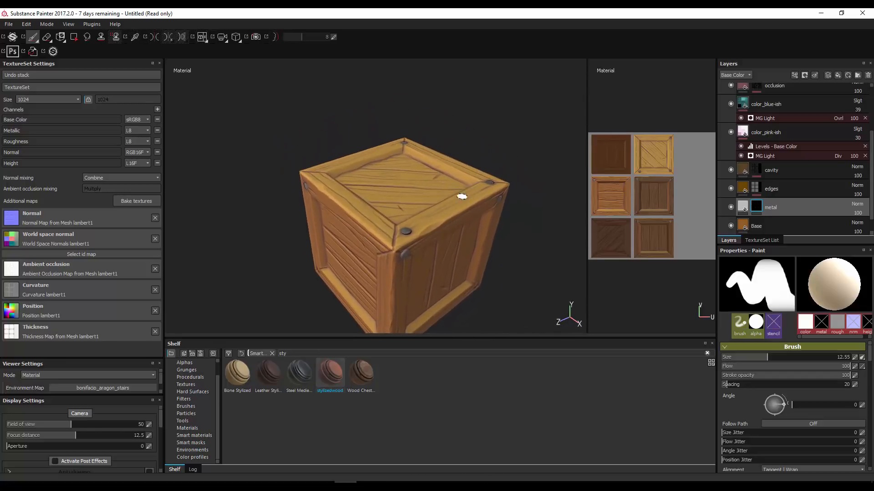
mouse_move(461, 196)
alt+mouse_down()
mouse_move(445, 191)
mouse_move(470, 191)
alt+mouse_up()
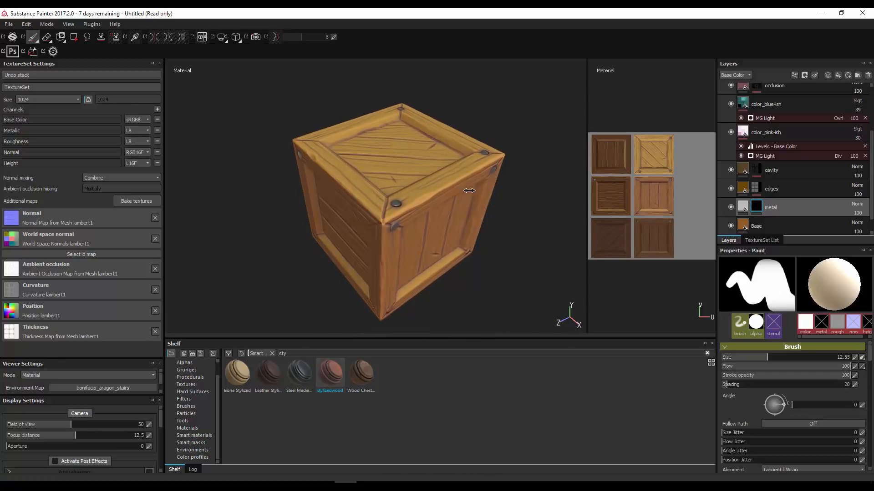
scroll(795, 116, up, 3)
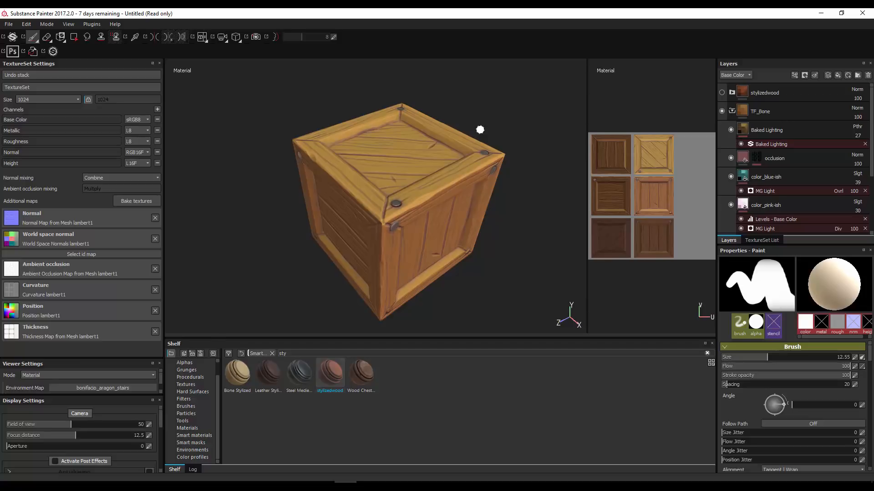
click(9, 24)
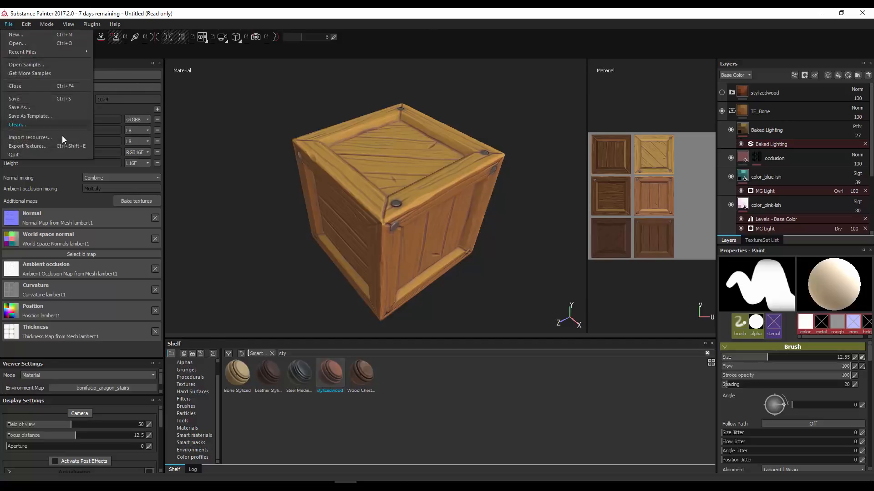
click(506, 19)
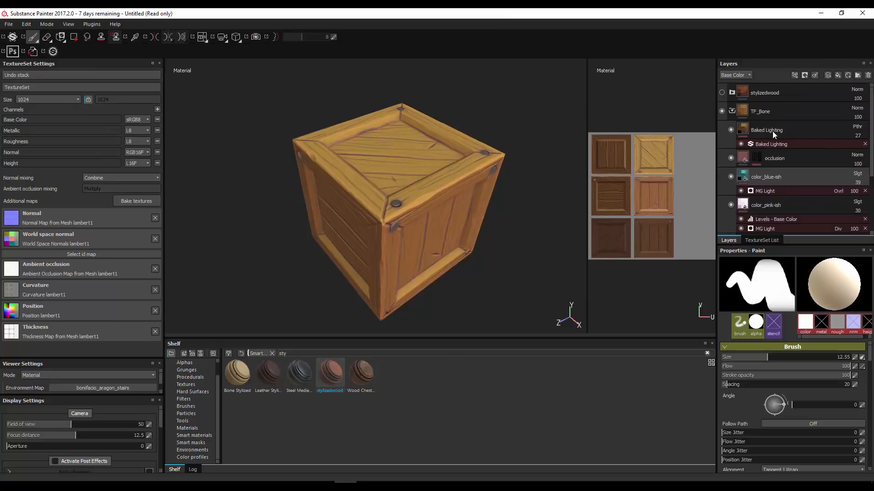
- Compare the crate with and without the Baked Lighting layer from several angles and under rotated environment lighting, leaving the layer off
click(731, 130)
click(731, 130)
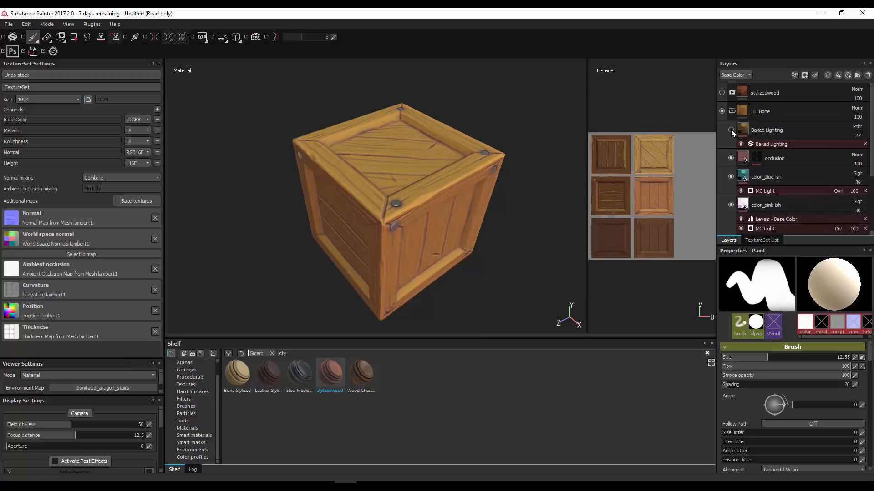
click(730, 130)
click(730, 129)
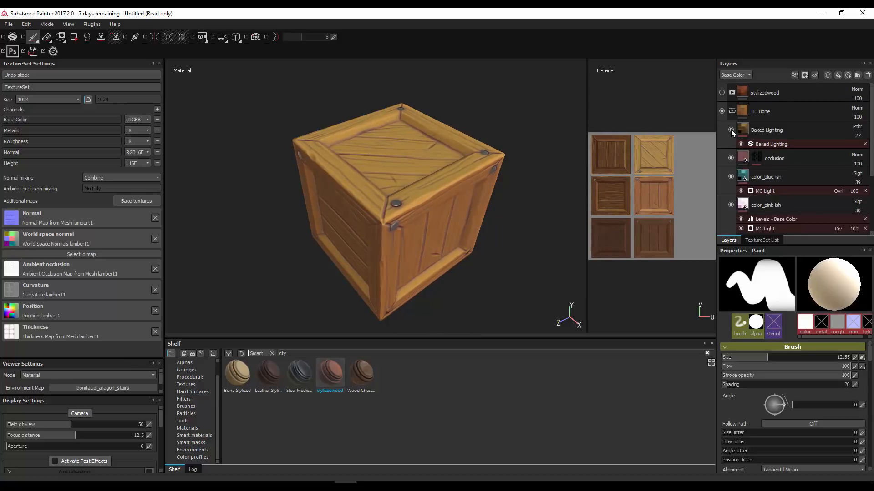
click(730, 130)
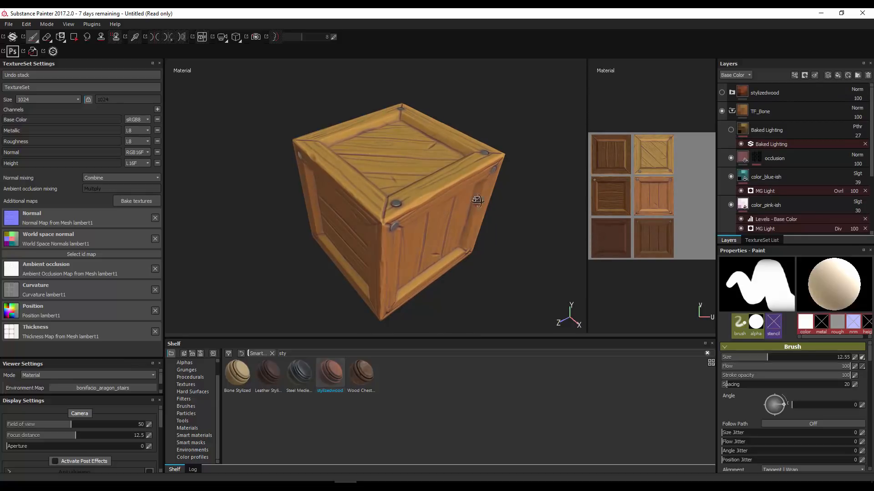
alt+drag(444, 216, 441, 195)
shift+right_drag(441, 194, 460, 195)
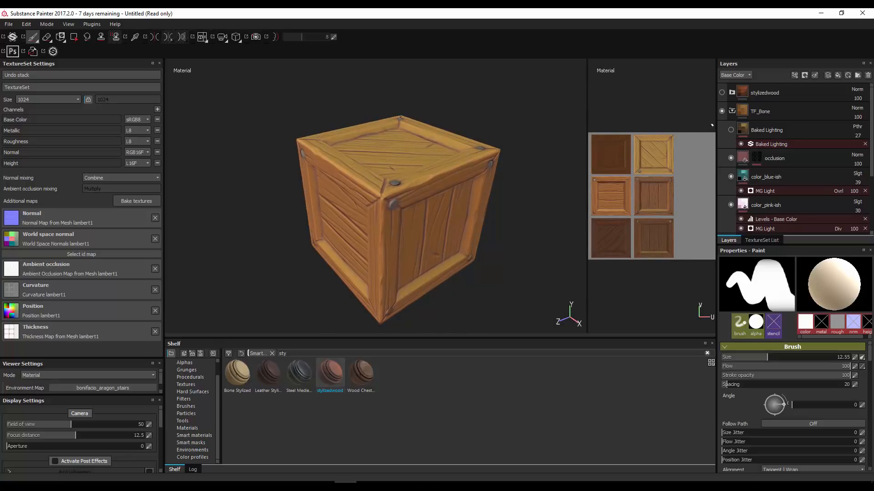
click(730, 129)
click(733, 127)
click(733, 127)
click(733, 127)
alt+drag(455, 207, 463, 237)
mouse_move(435, 185)
shift+right_down()
mouse_move(414, 184)
mouse_move(456, 187)
mouse_move(431, 183)
shift+right_up()
alt+drag(500, 173, 442, 168)
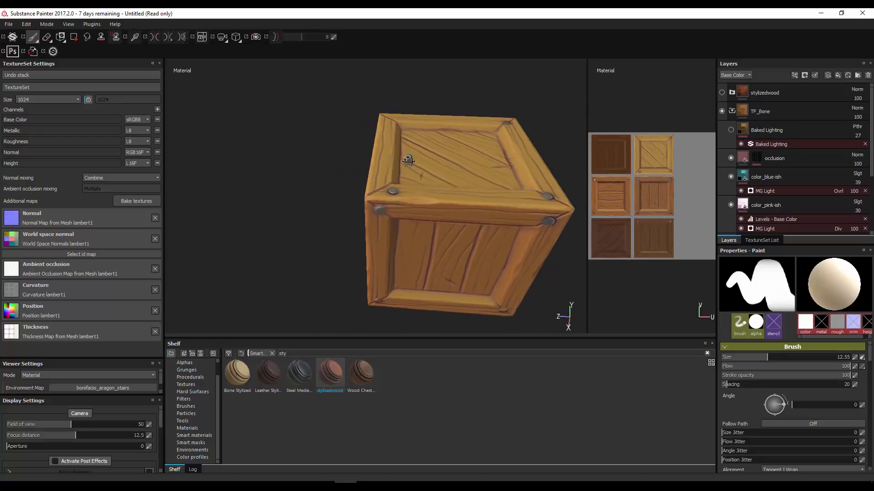
alt+drag(543, 162, 475, 175)
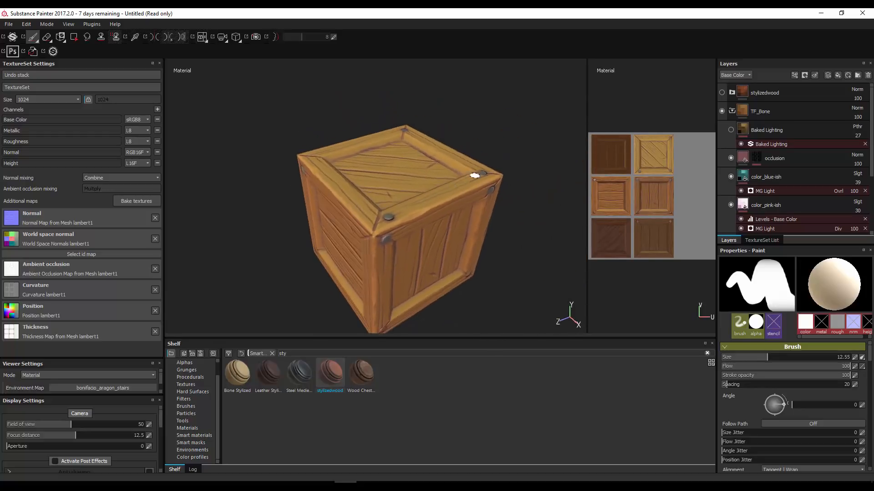
alt+drag(475, 117, 507, 140)
- Review the texture export settings for the lambert1 texture set and close them without exporting
right_click(506, 136)
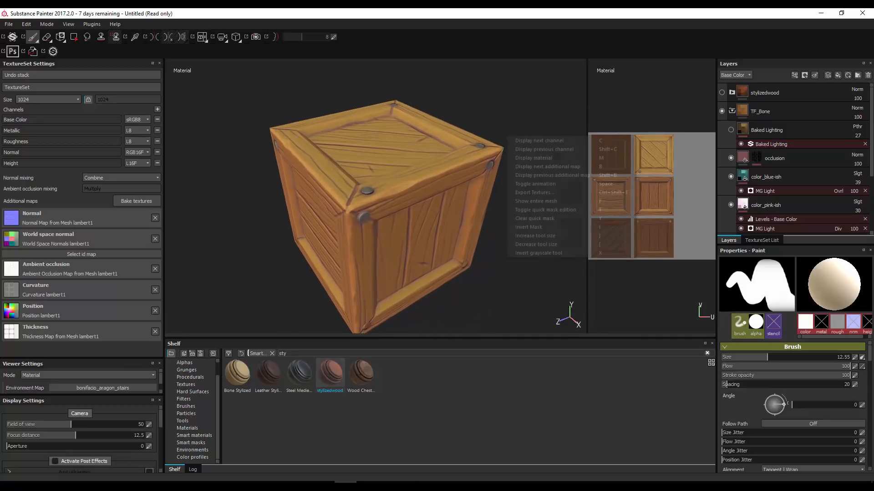
right_click(509, 96)
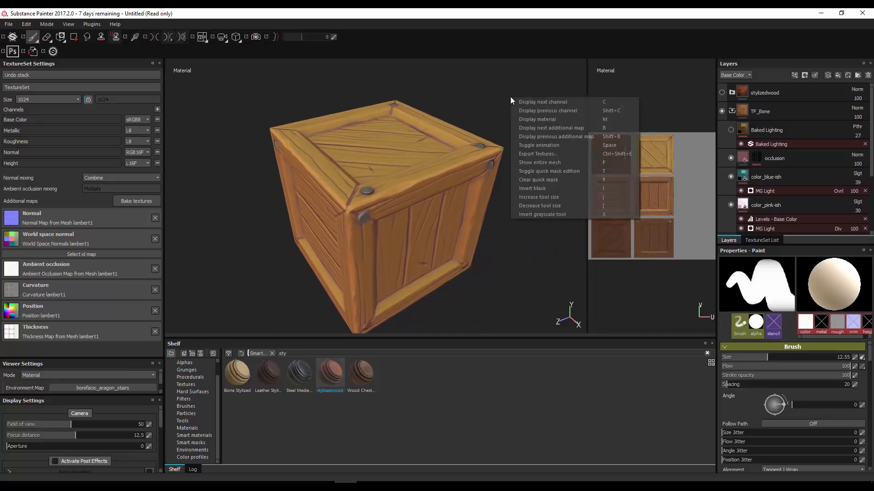
click(544, 153)
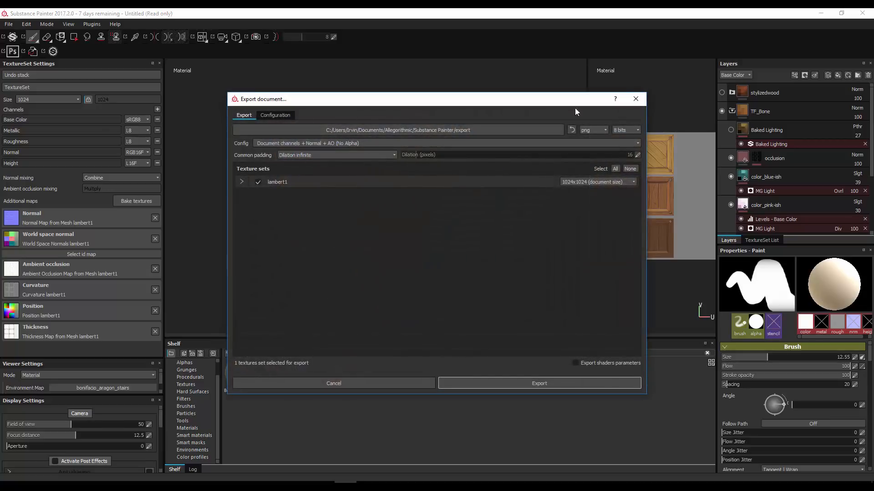
click(635, 99)
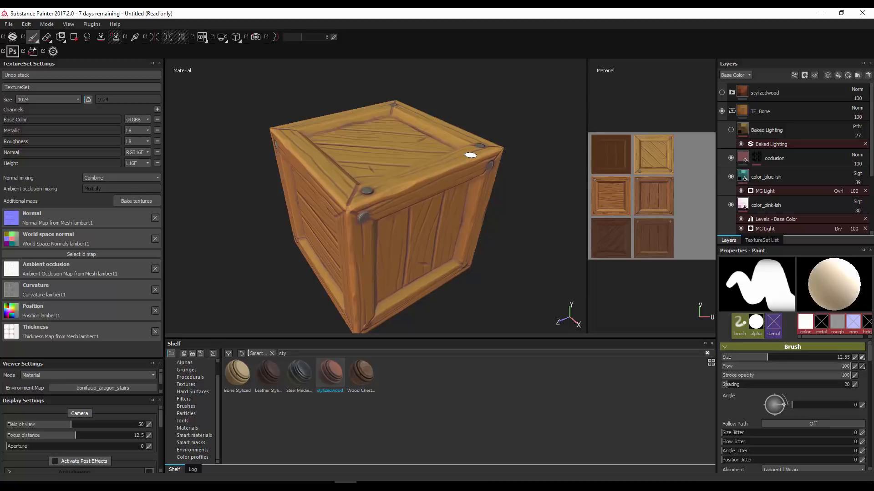
alt+drag(437, 139, 479, 184)
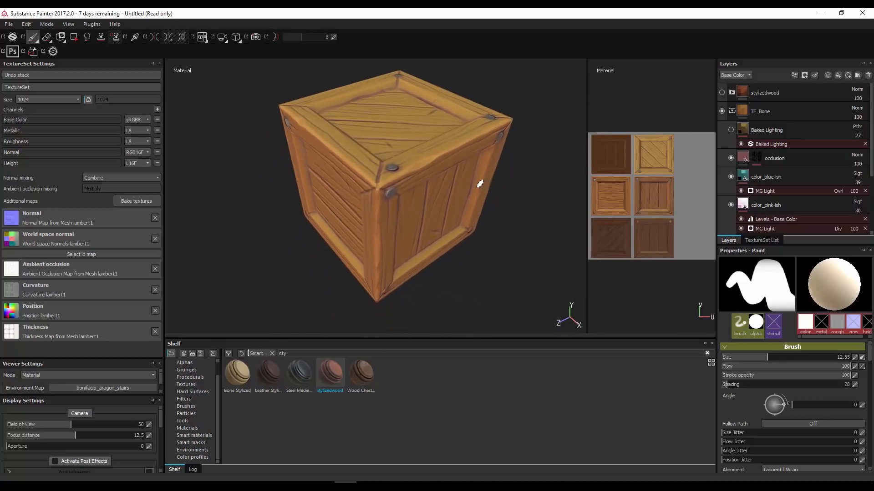